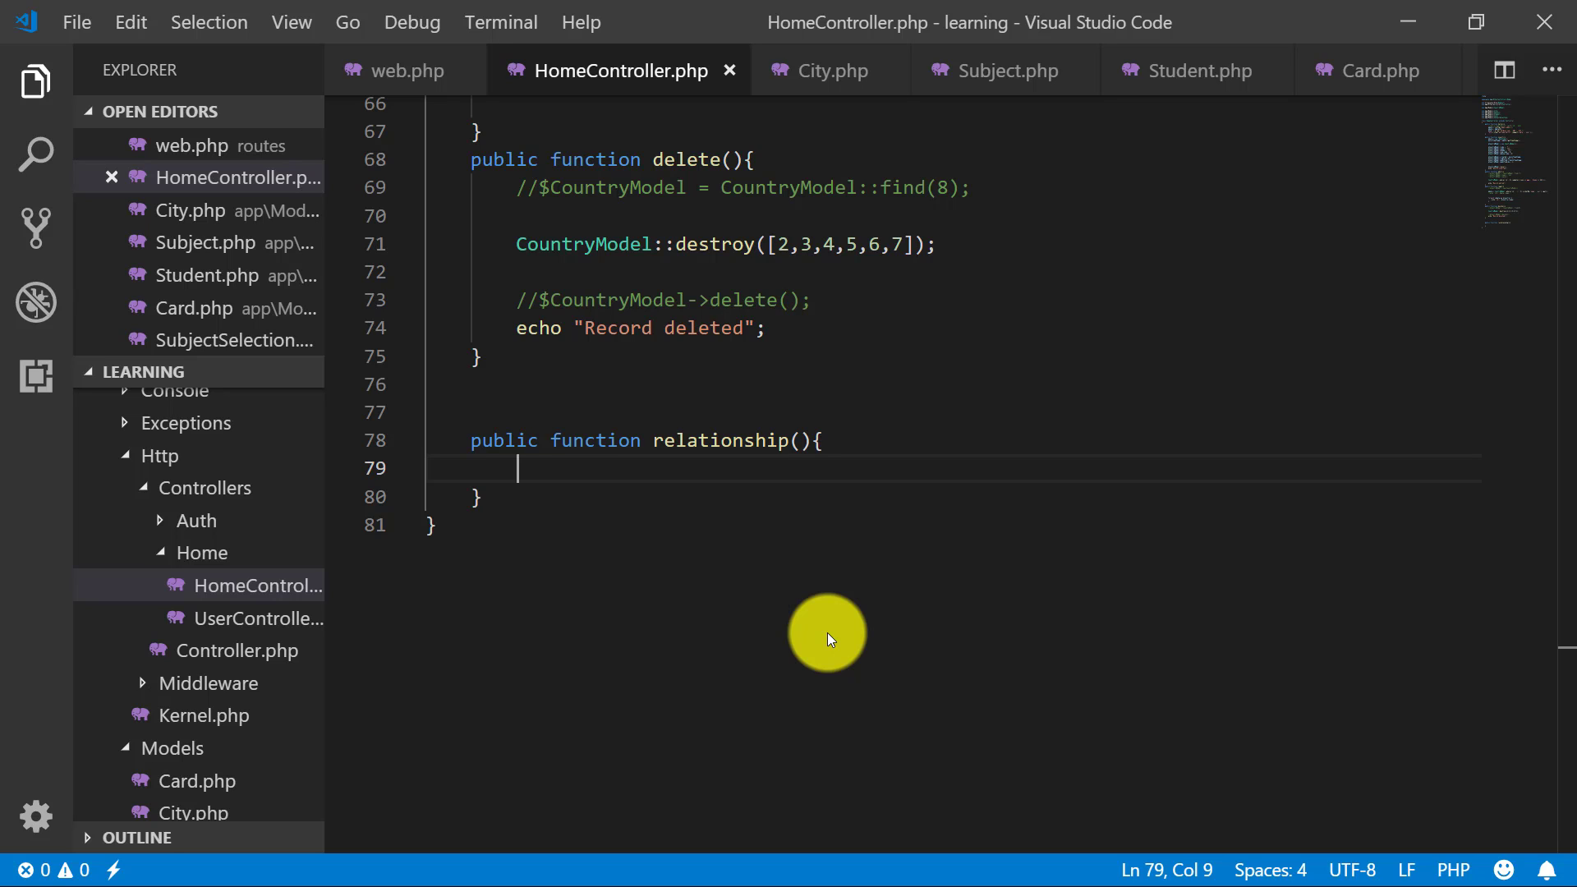
{"action": "scroll", "coordinate": [827, 633], "scroll_direction": "down", "scroll_amount": 2}
{"action": "scroll", "coordinate": [824, 631], "scroll_direction": "down", "scroll_amount": 1}
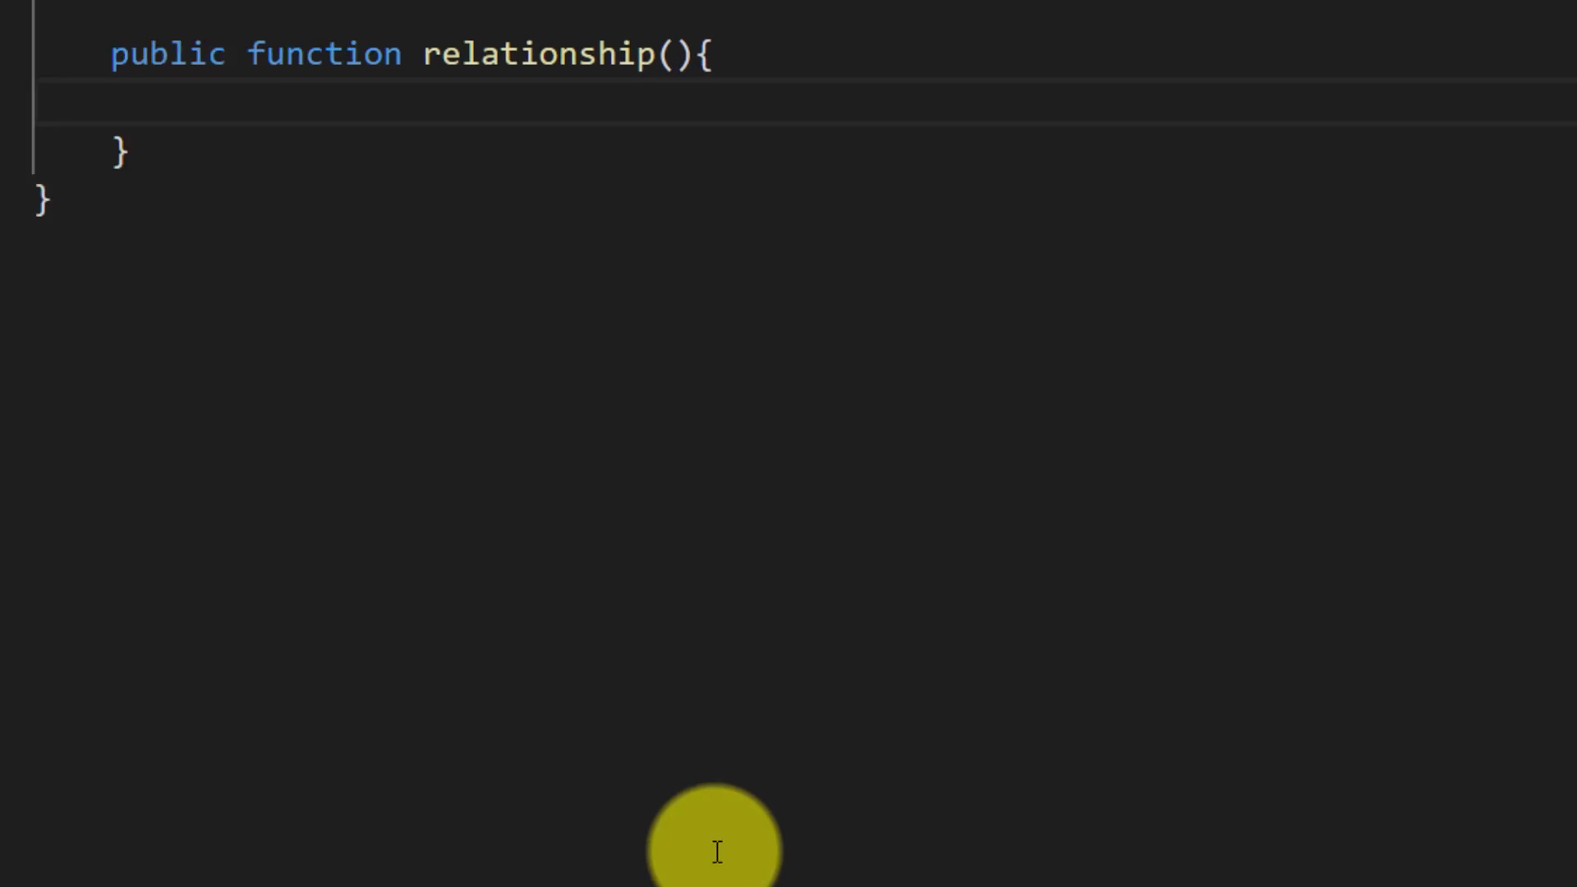
{"action": "type", "text": "$id ="}
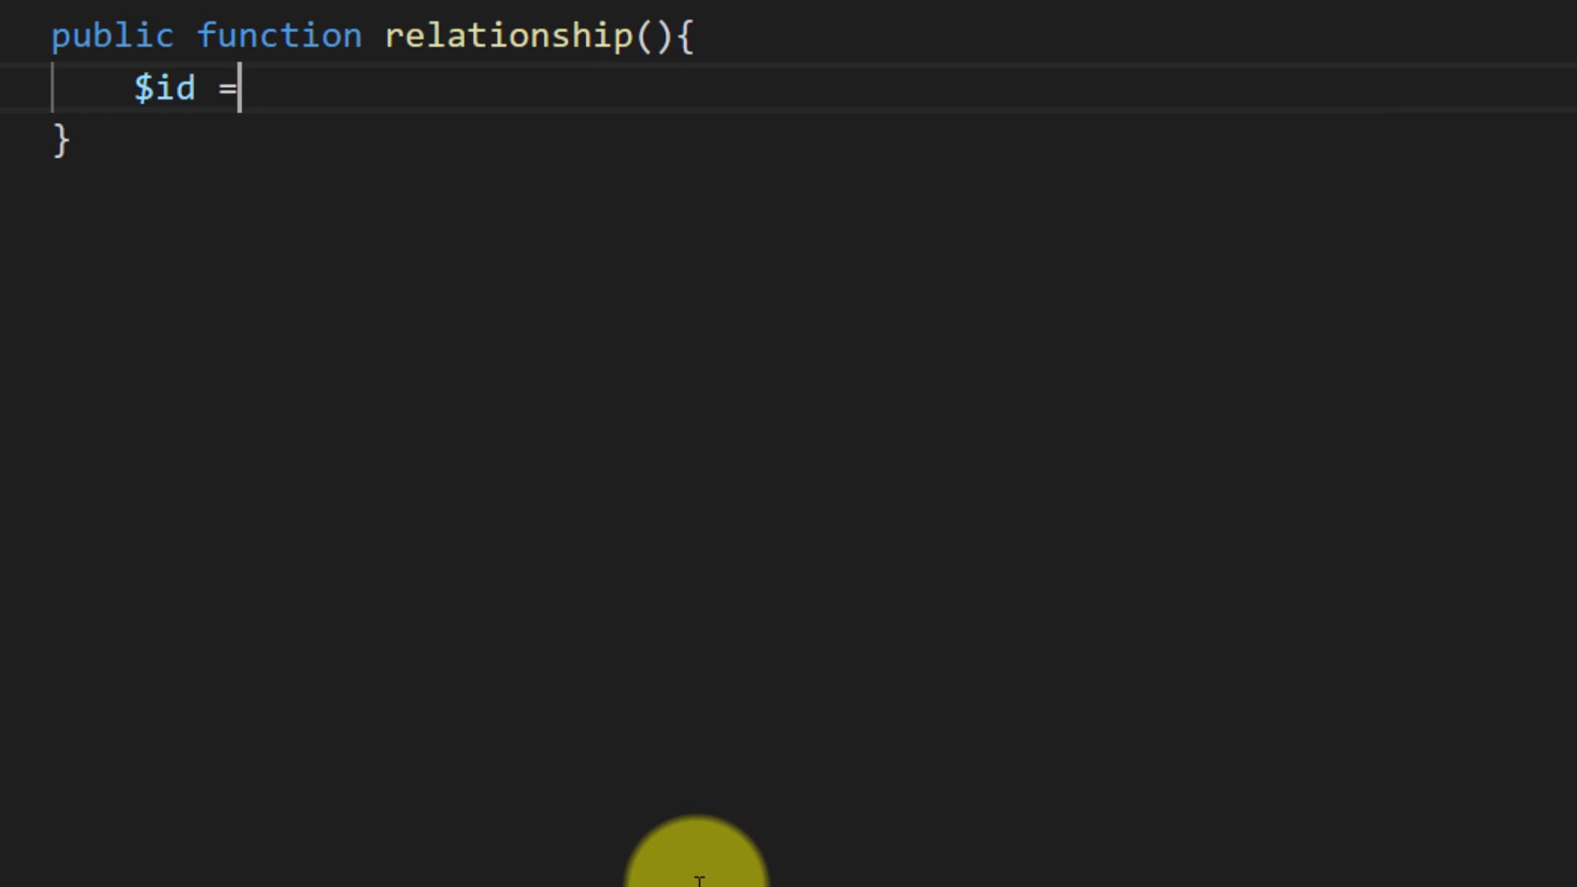
{"action": "type", "text": " 1;"}
Set $id = 1, load $student via Student::find($id), and echo it under an h3 Student heading.
{"action": "key", "text": "Return"}
{"action": "key", "text": "Return"}
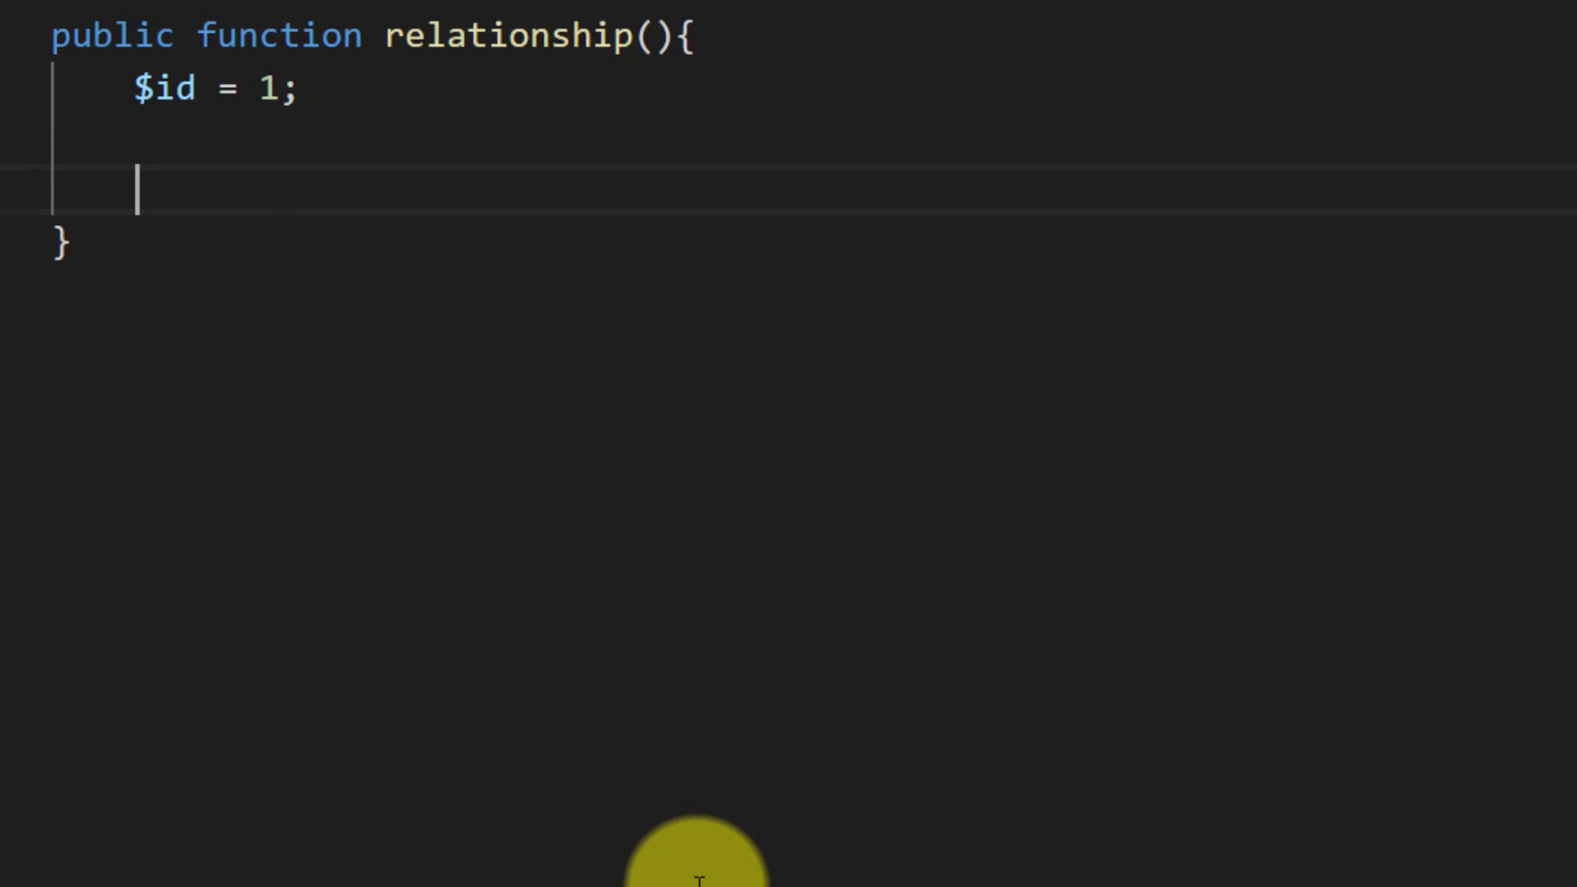
{"action": "type", "text": "$student"}
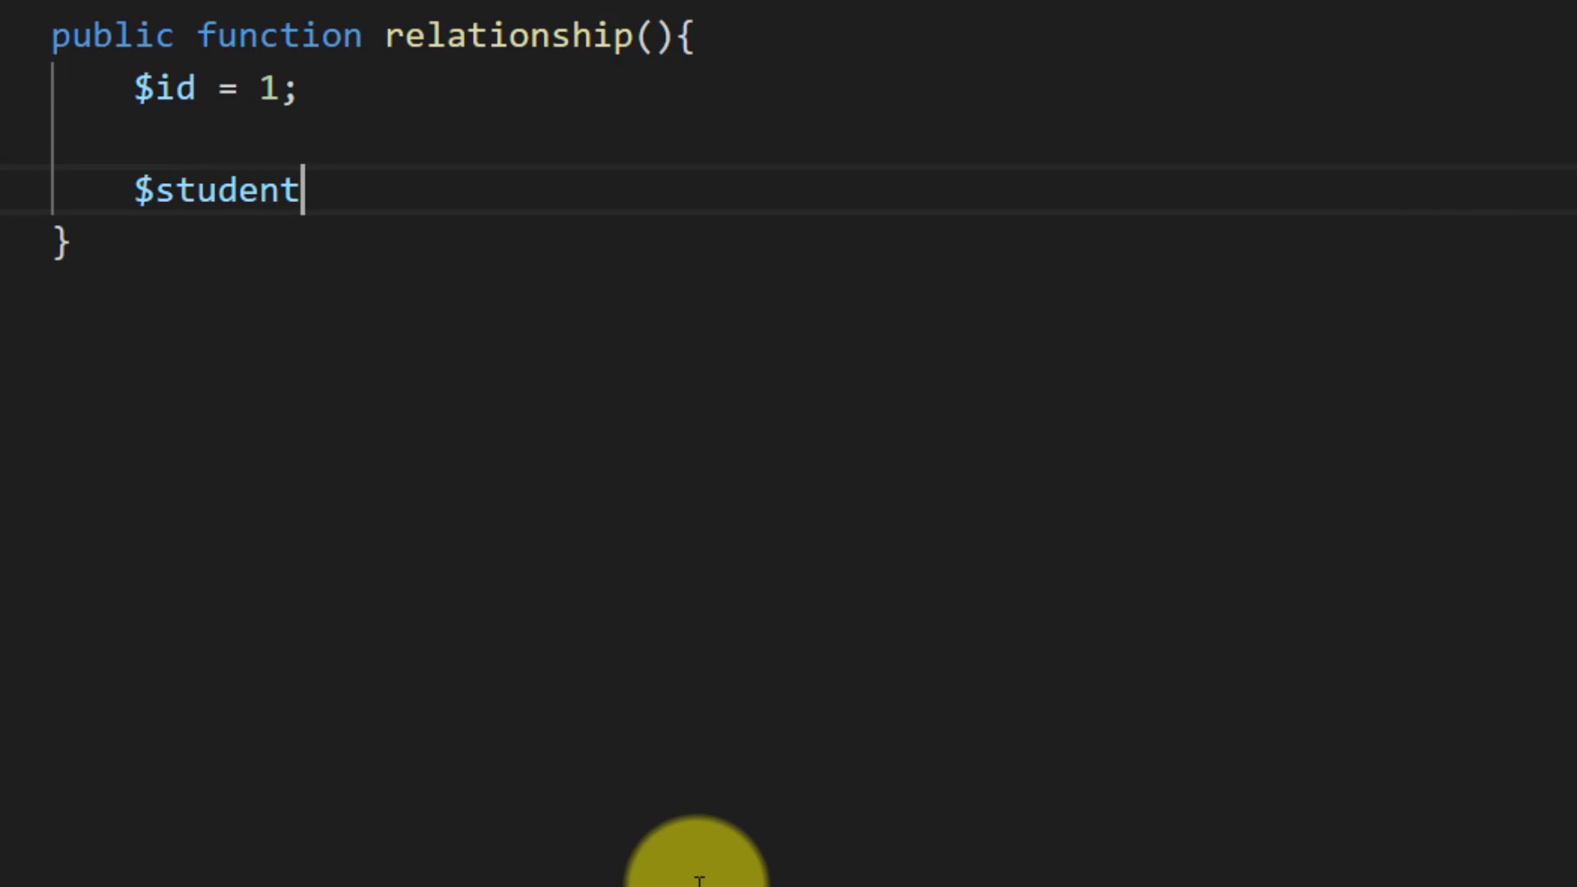
{"action": "type", "text": " = Student"}
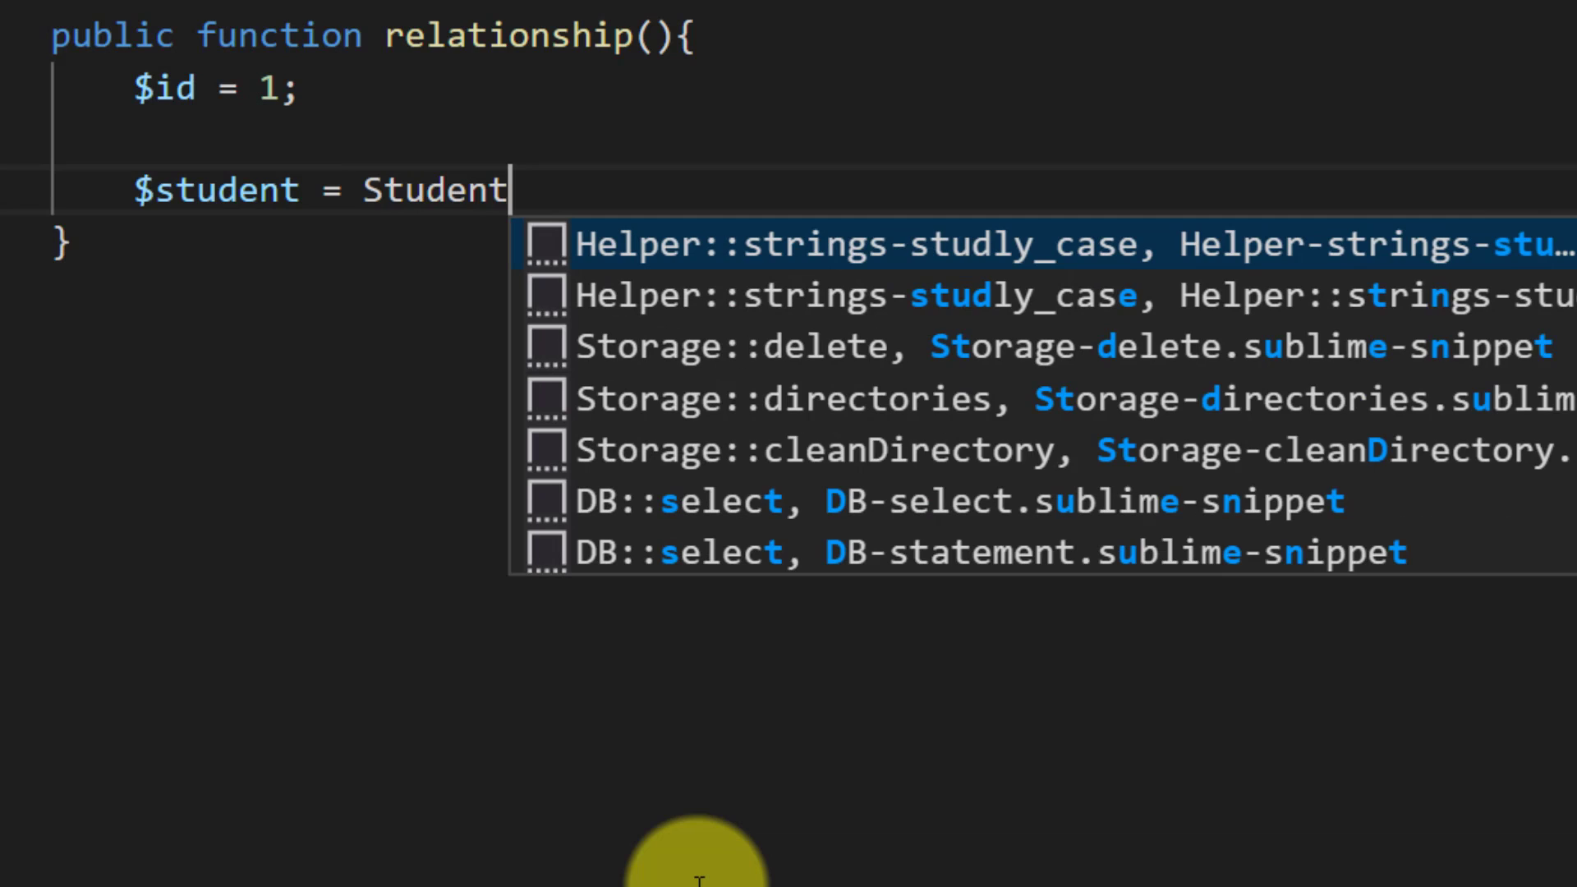
{"action": "type", "text": "::find"}
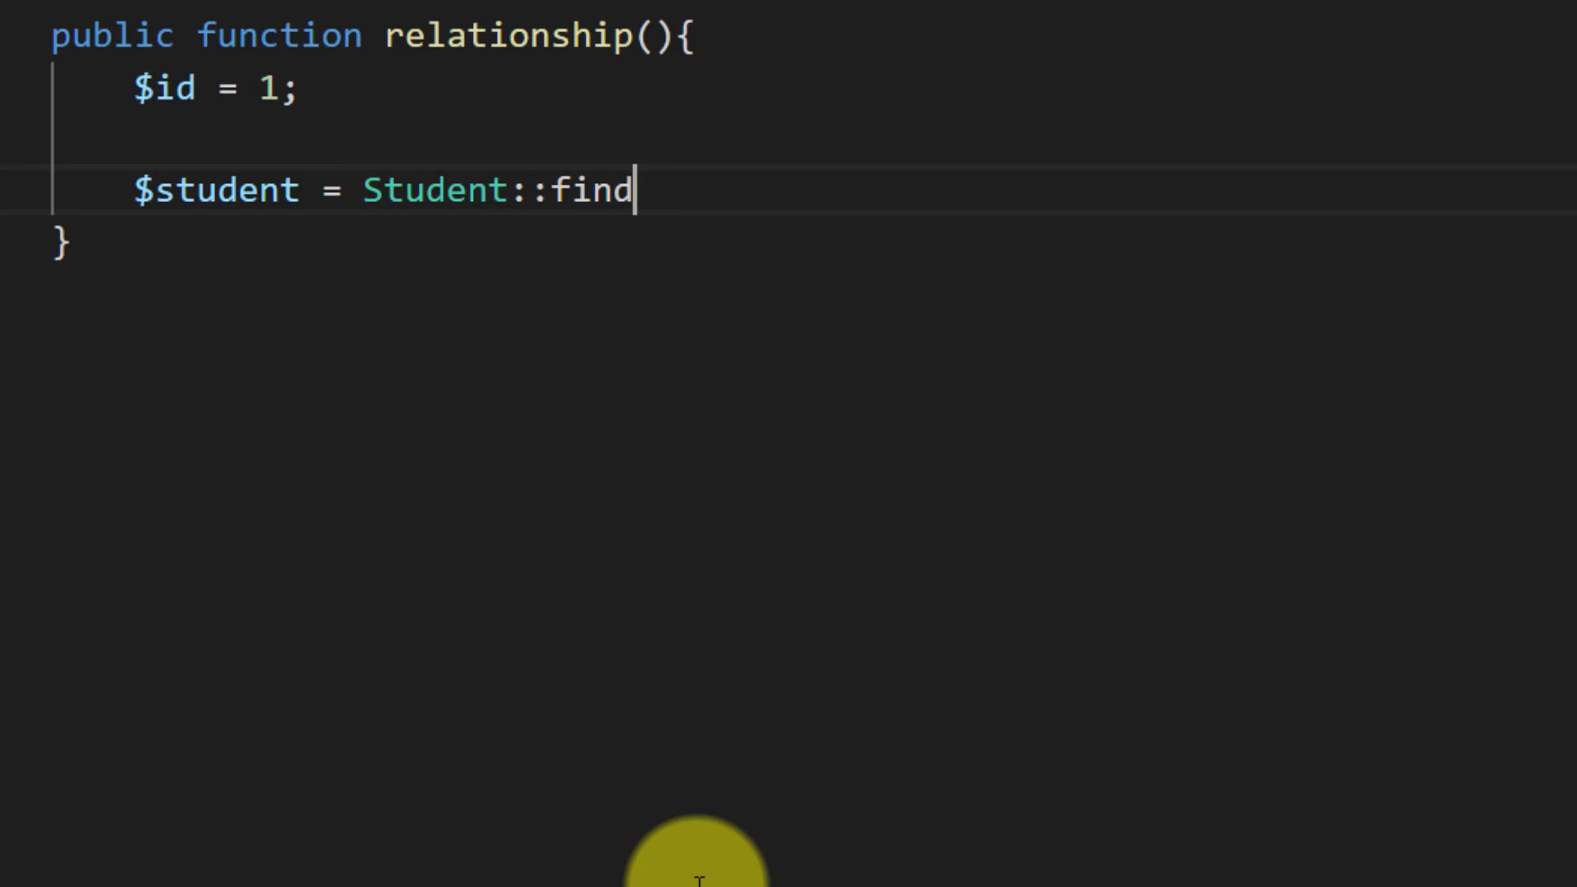
{"action": "type", "text": "($id"}
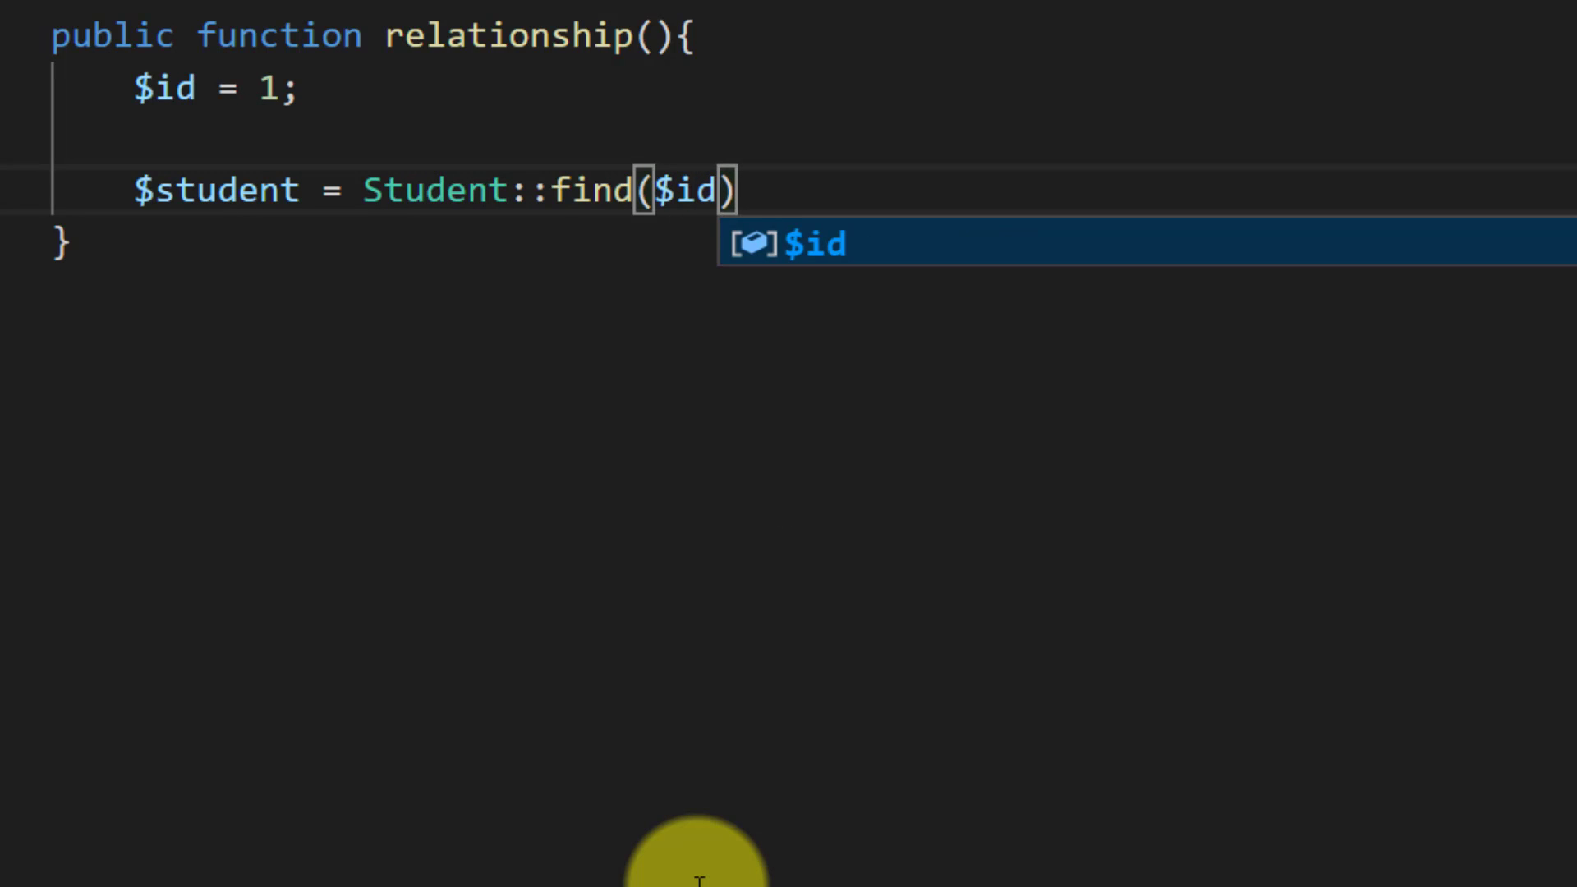
{"action": "key", "text": "Right"}
{"action": "type", "text": ";"}
{"action": "key", "text": "Return"}
{"action": "type", "text": "e"}
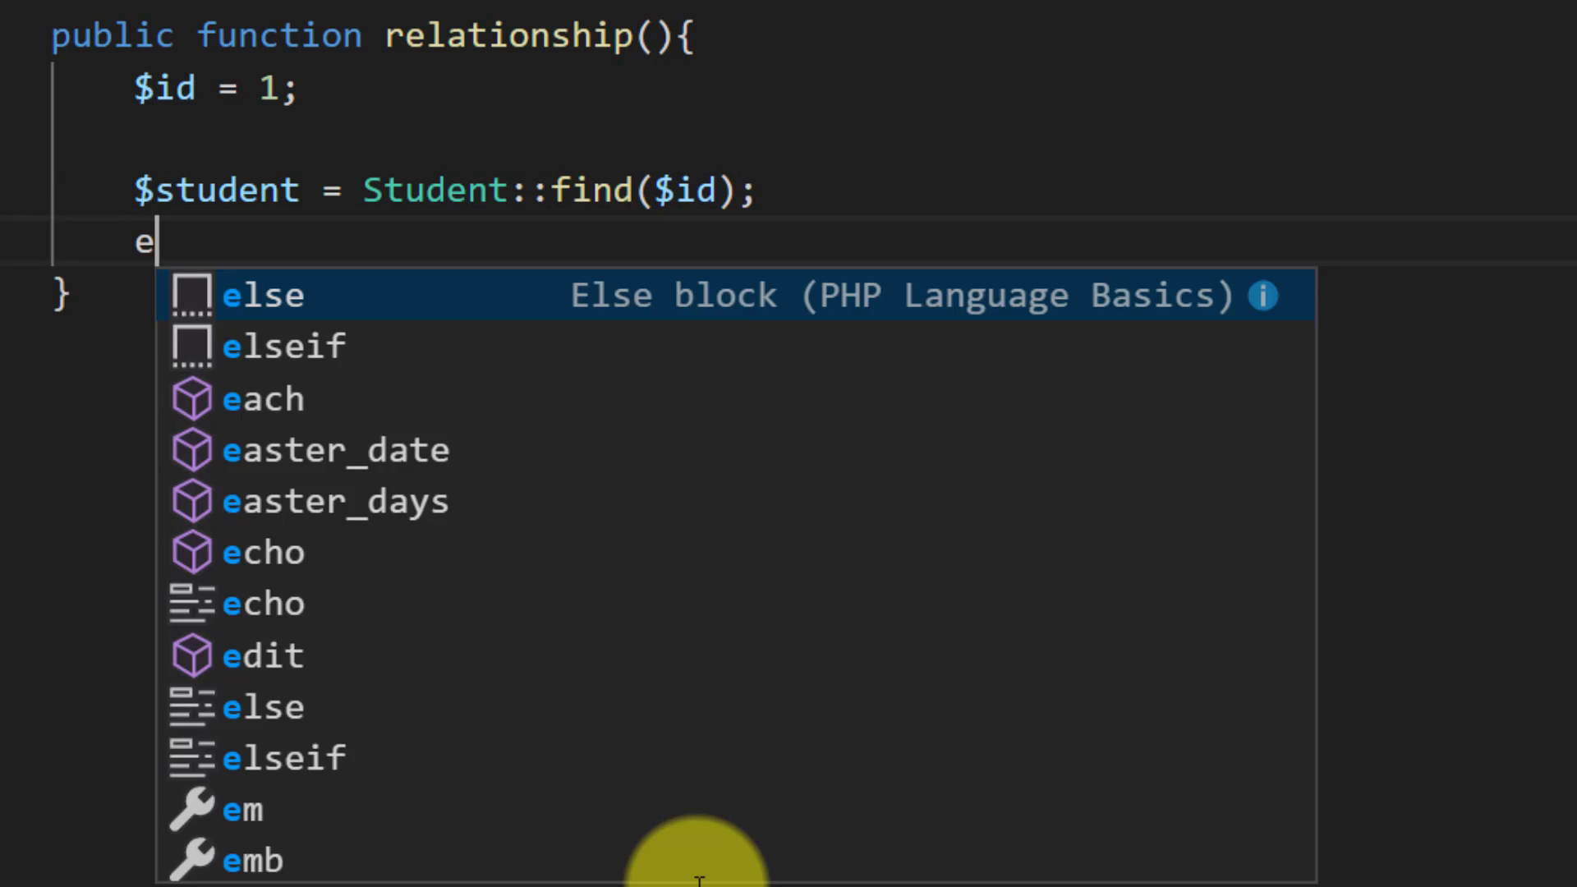
{"action": "type", "text": "cho '<"}
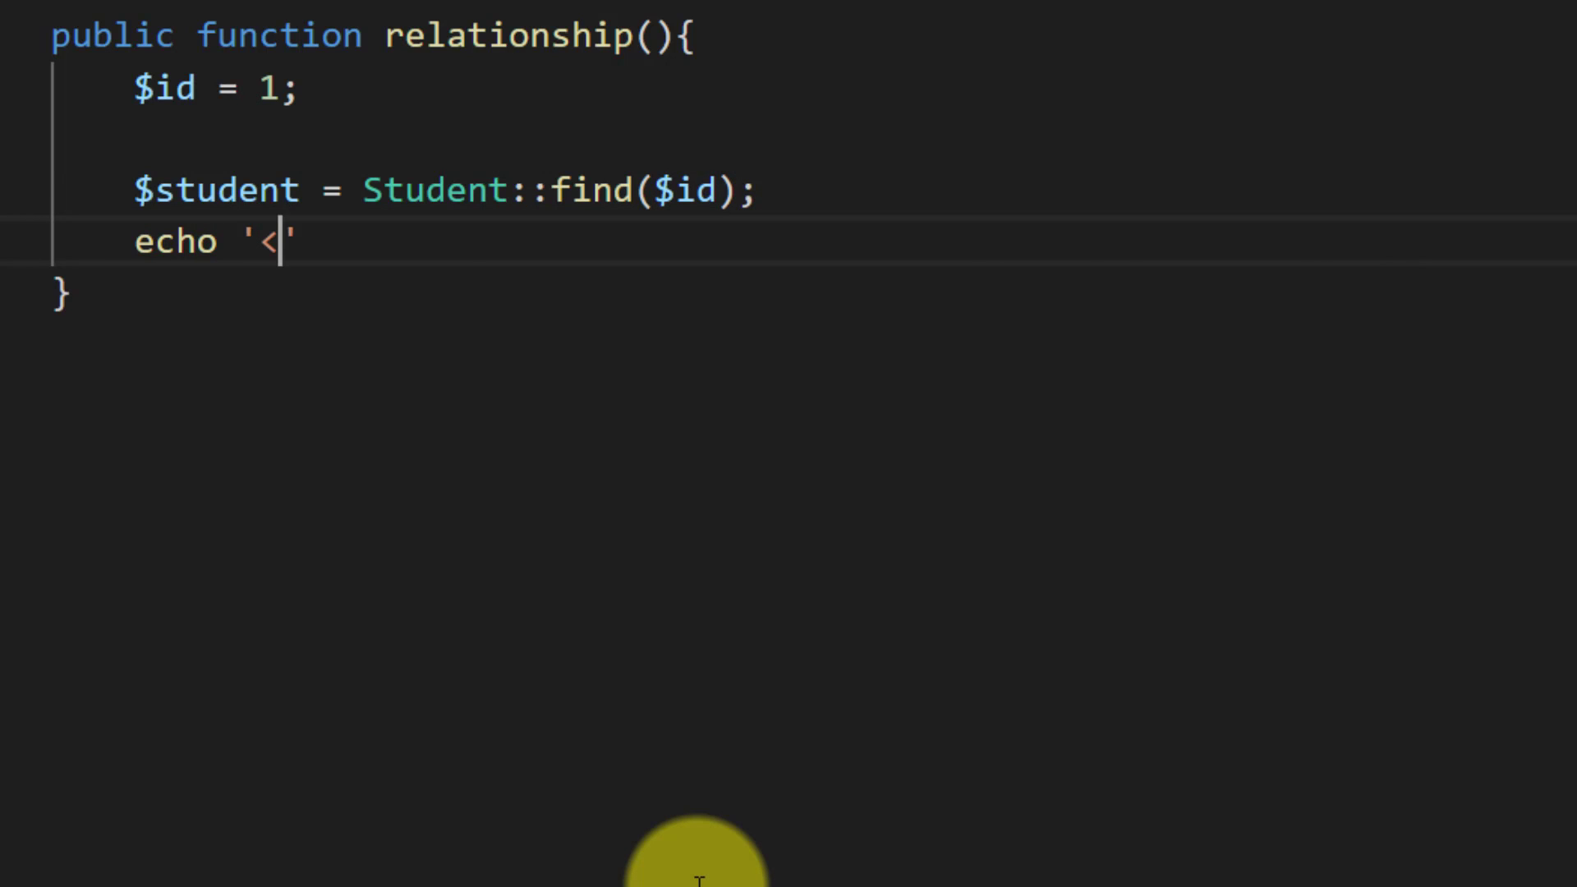
{"action": "type", "text": "h3"}
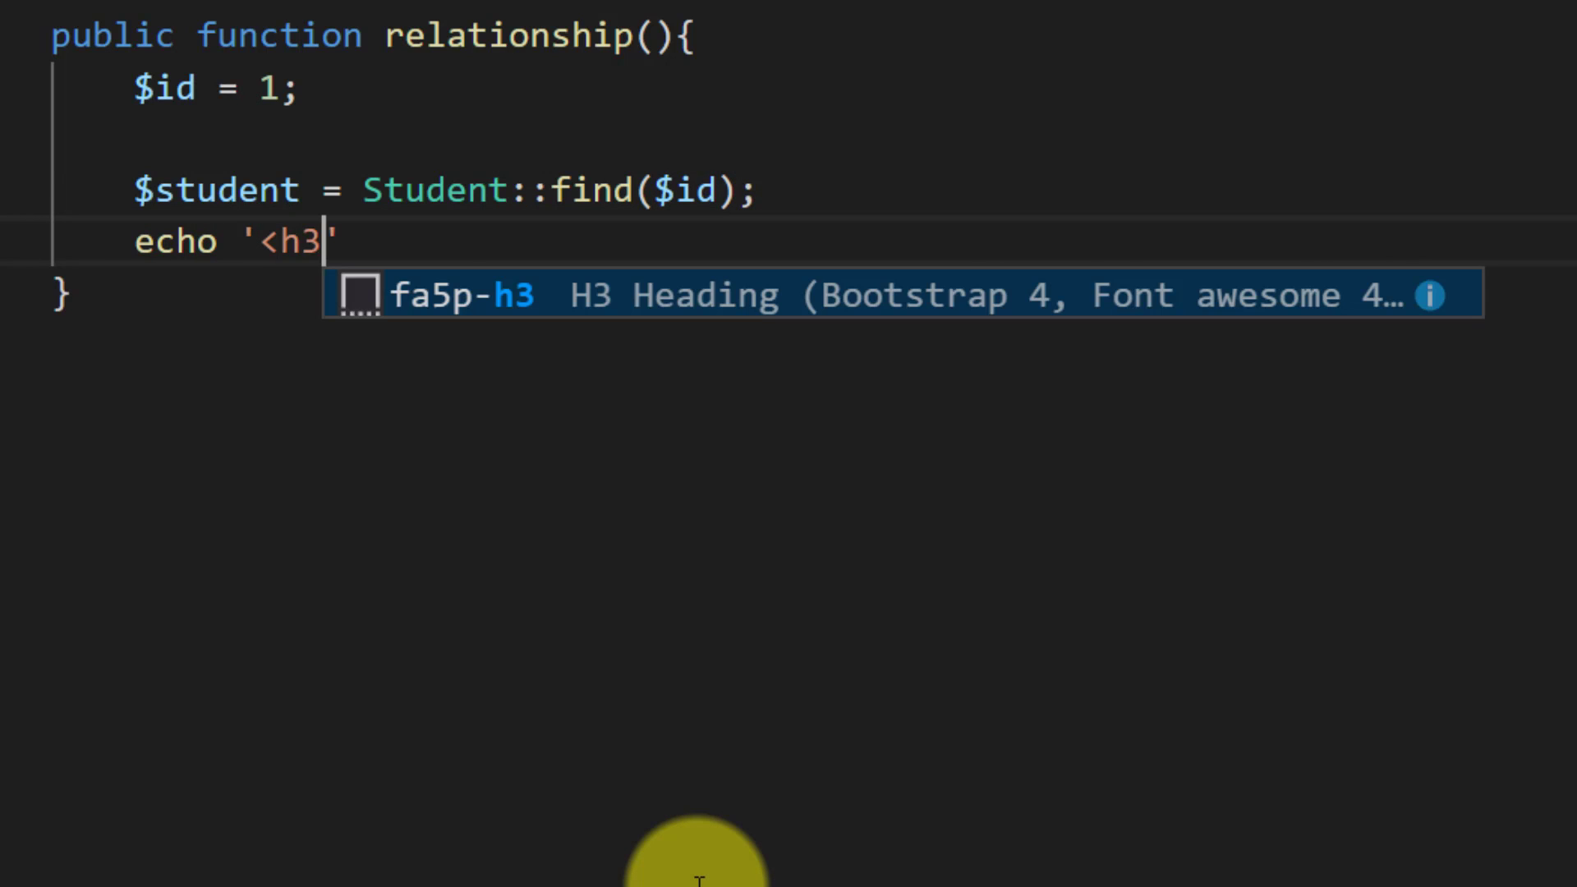
{"action": "type", "text": ">S"}
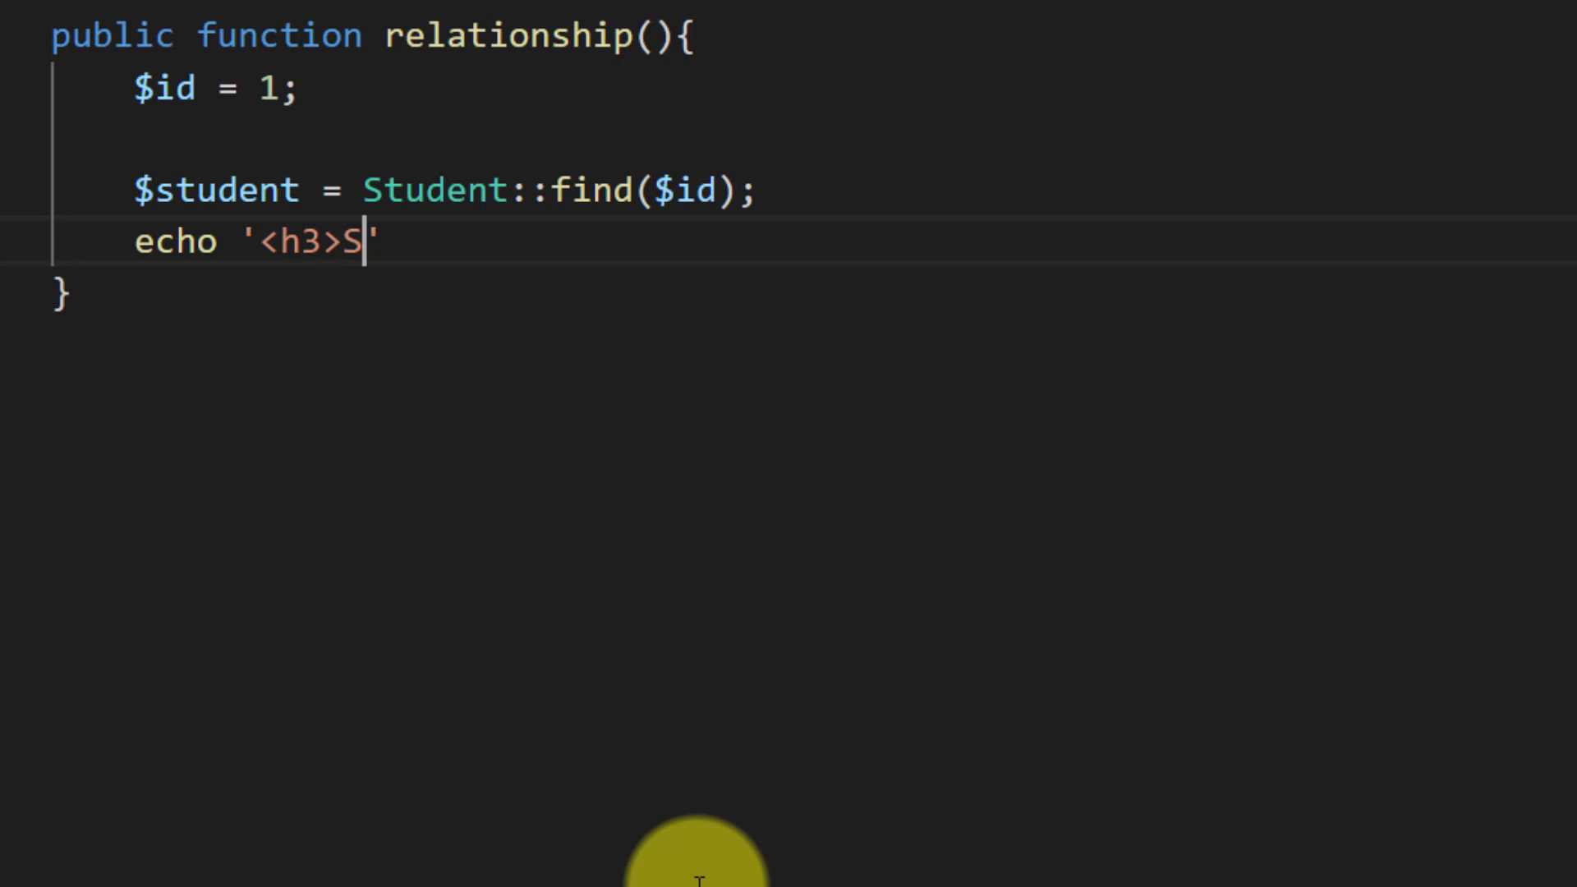
{"action": "type", "text": "tudent</"}
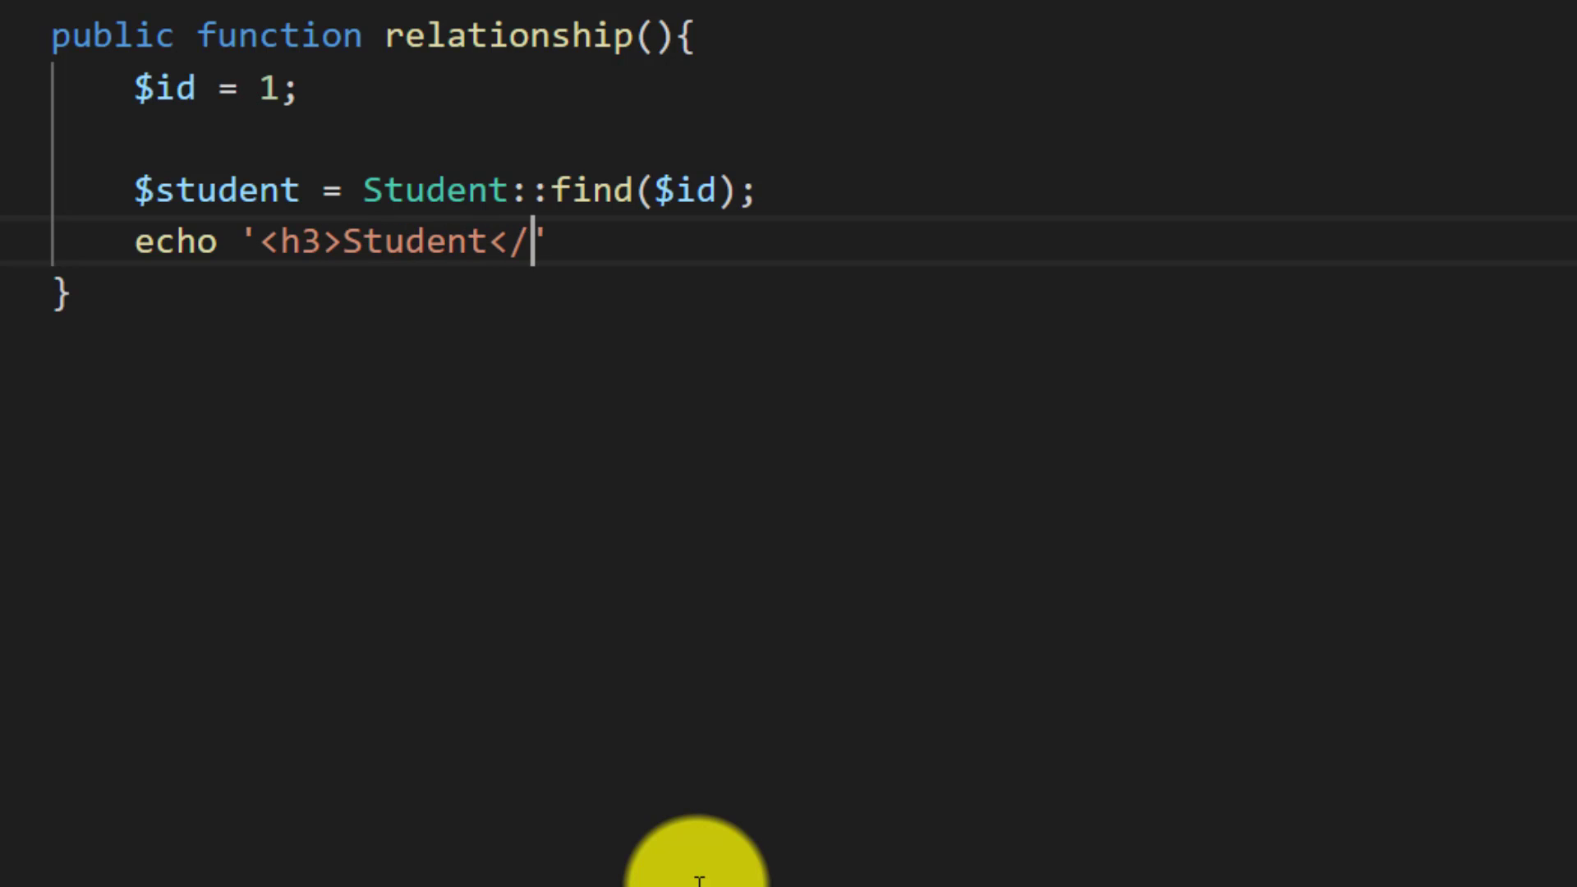
{"action": "type", "text": "h3>"}
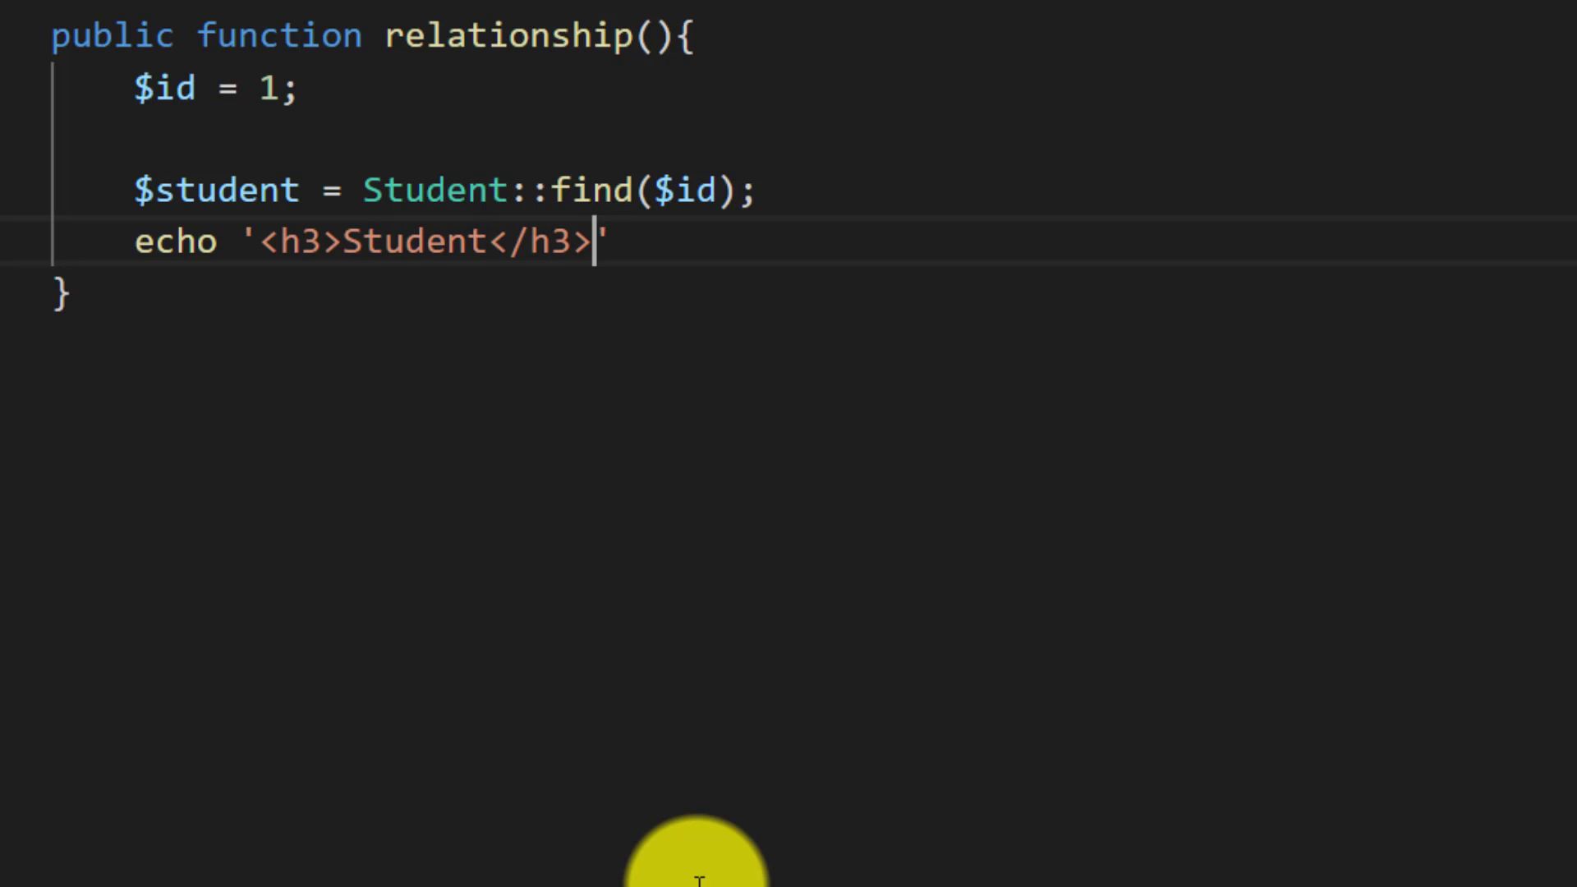
{"action": "key", "text": "Right"}
{"action": "type", "text": ". "}
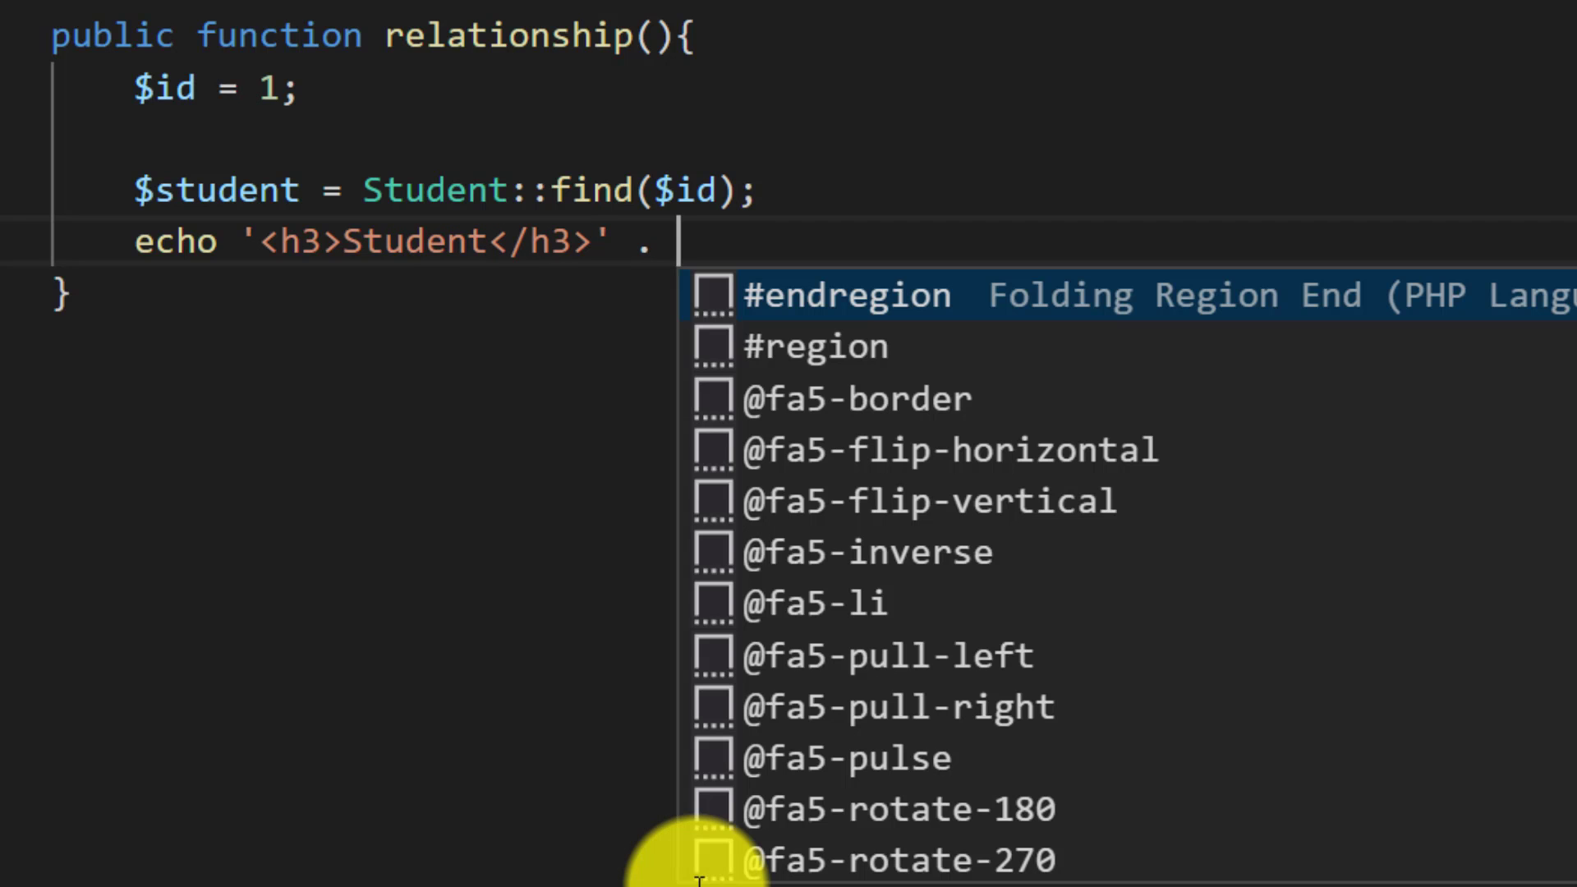
{"action": "type", "text": "$student"}
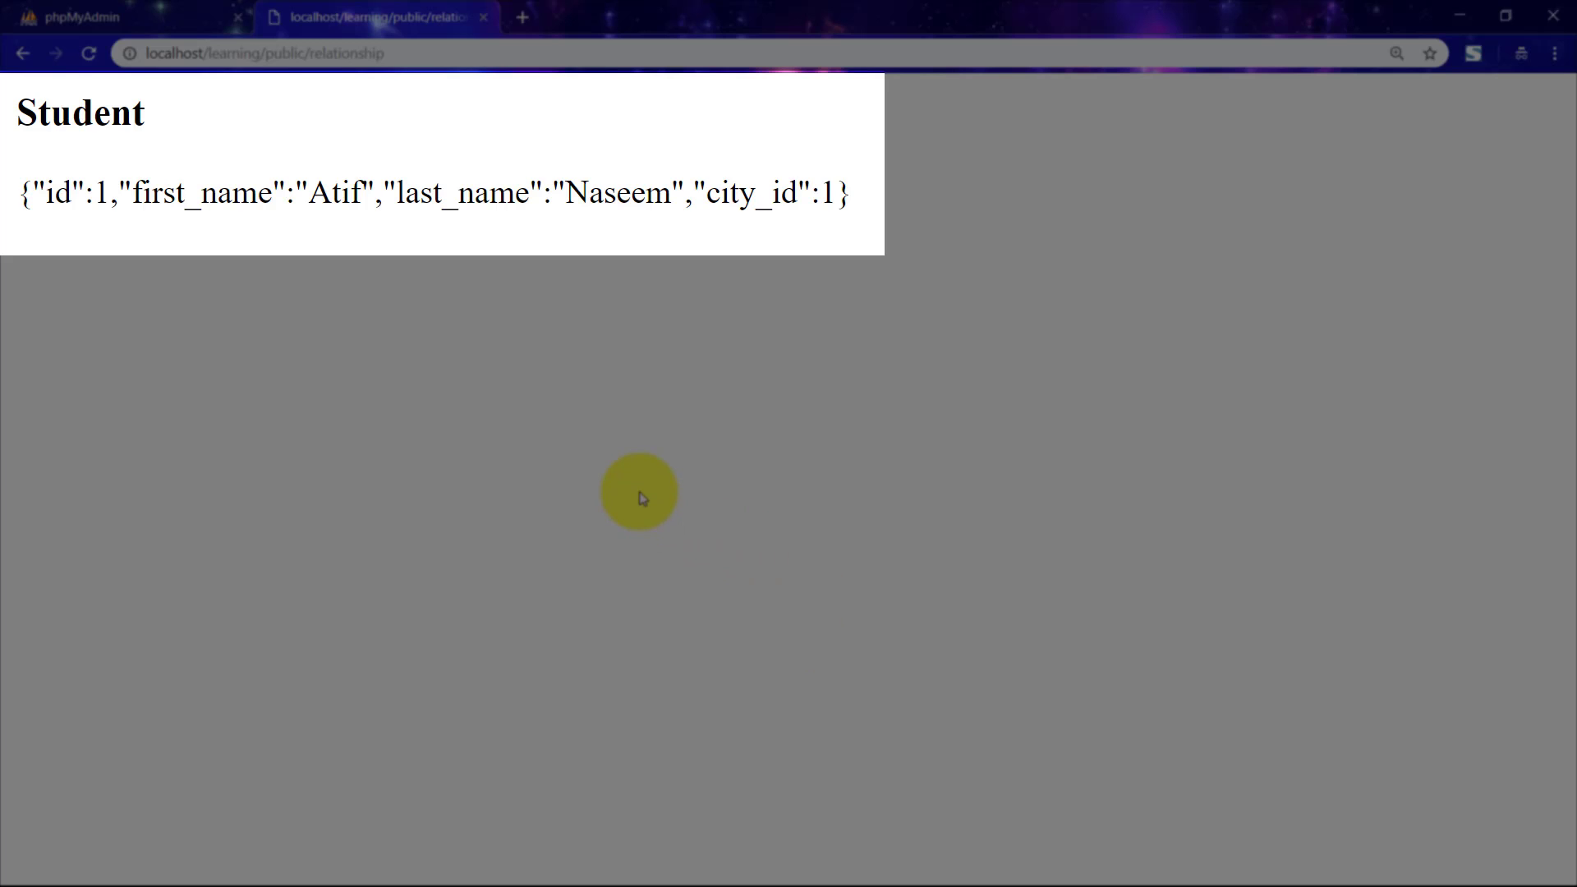
Change the controller's $id to 2, save, and reload the page to show student 2.
{"action": "key", "text": "alt+Tab"}
{"action": "key", "text": "Up"}
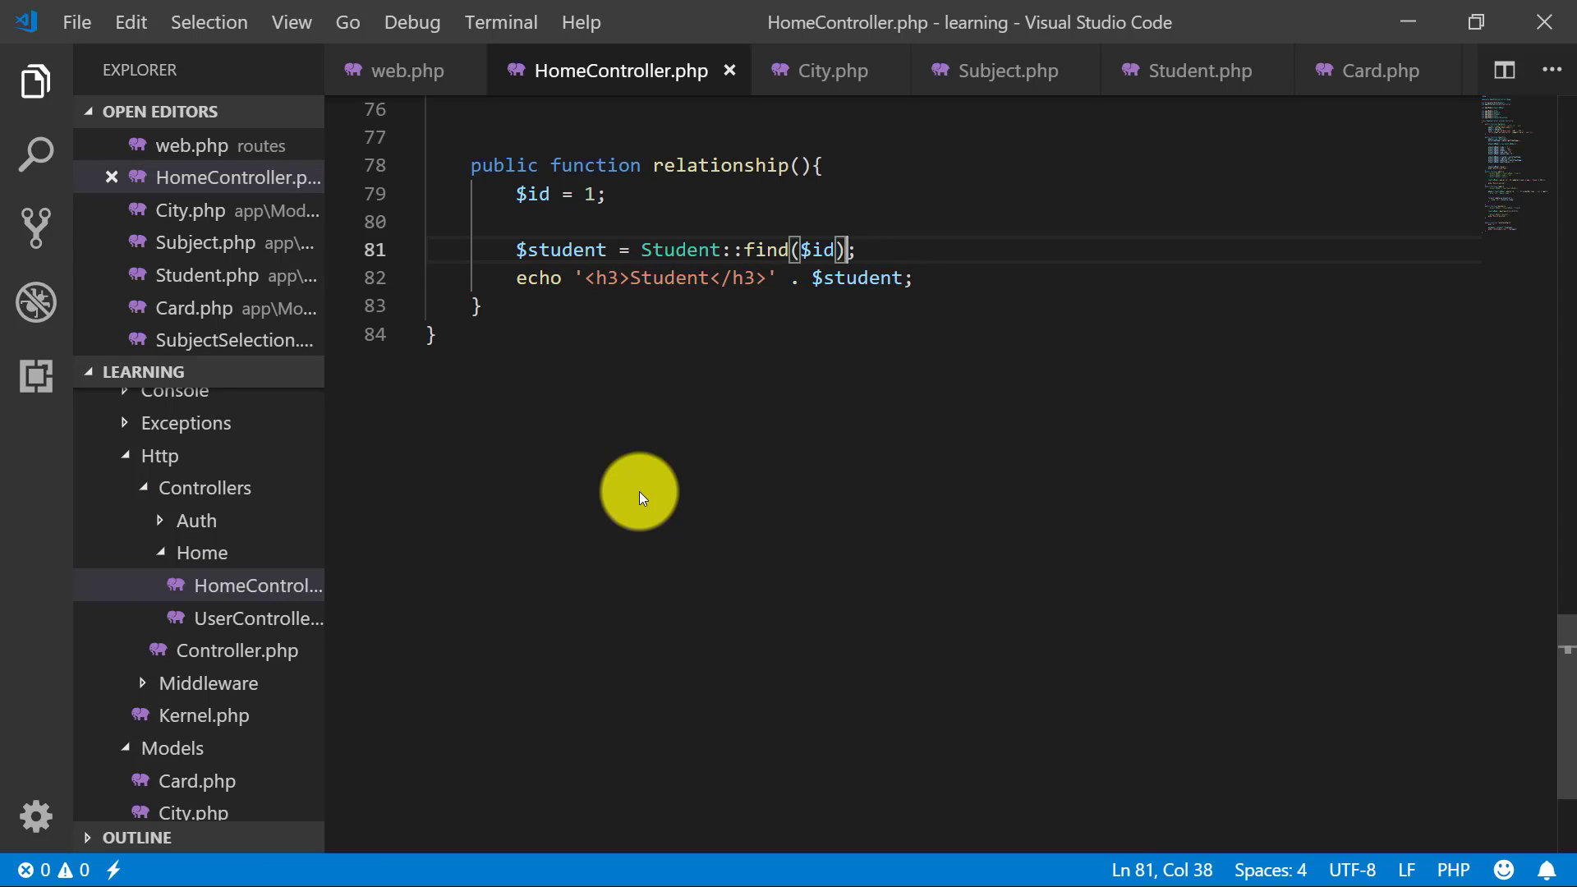
{"action": "key", "text": "Up"}
{"action": "key", "text": "Up"}
{"action": "key", "text": "Left"}
{"action": "key", "text": "shift+Left"}
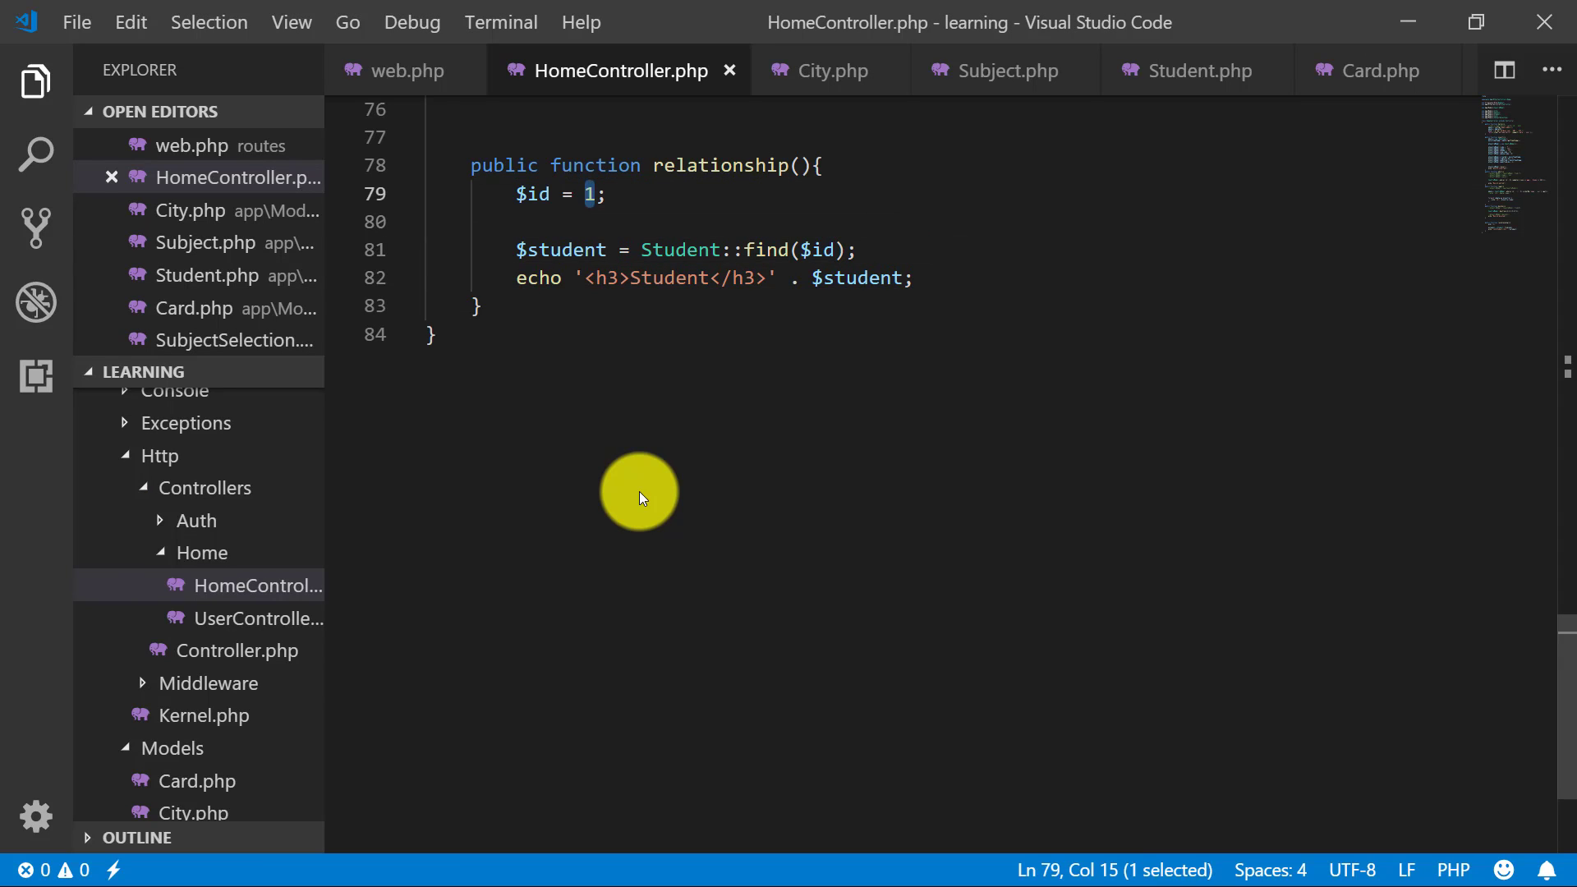
{"action": "type", "text": "2"}
{"action": "key", "text": "alt+f"}
{"action": "key", "text": "s"}
{"action": "key", "text": "alt+Tab"}
{"action": "key", "text": "F5"}
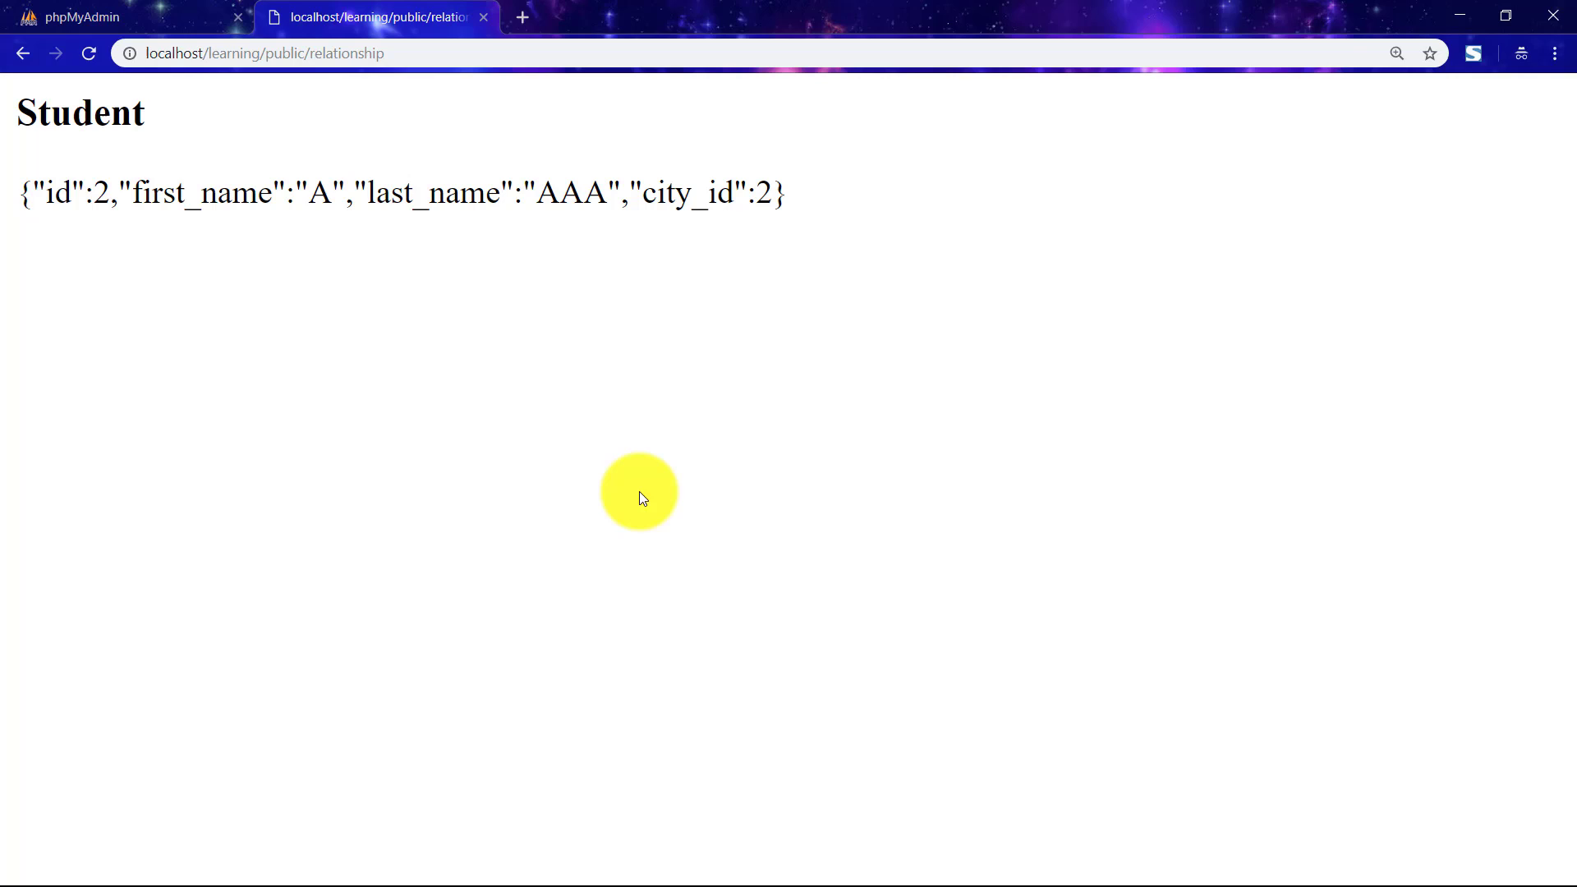
Change $id to 3, save, and reload the relationship page again.
{"action": "key", "text": "alt+Tab"}
{"action": "key", "text": "shift+Left"}
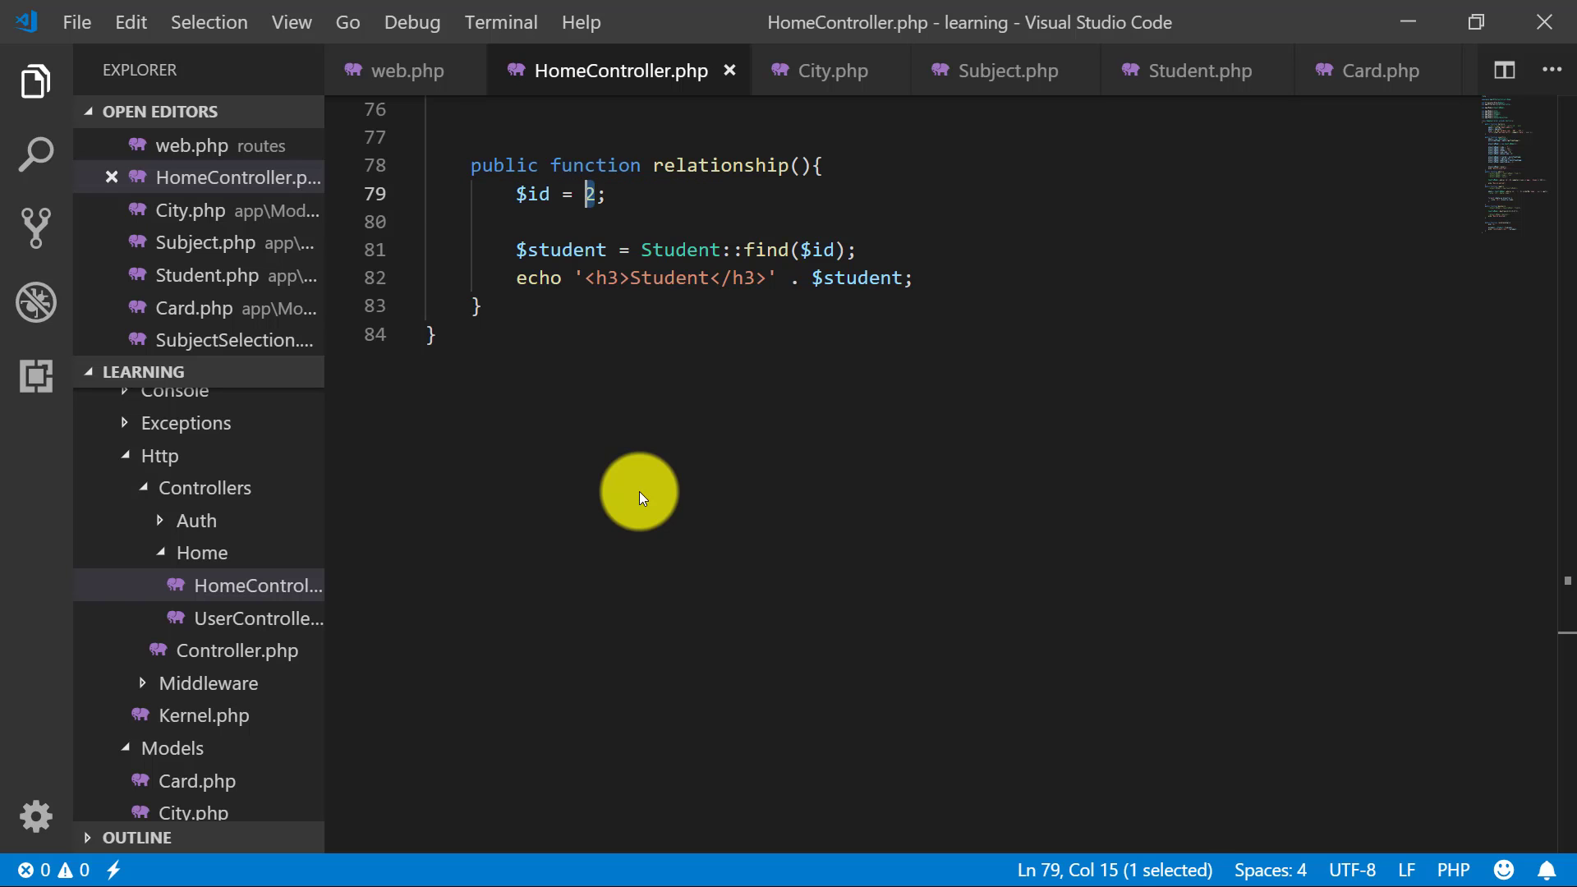
{"action": "type", "text": "3"}
{"action": "key", "text": "alt+f"}
{"action": "key", "text": "s"}
{"action": "key", "text": "alt+Tab"}
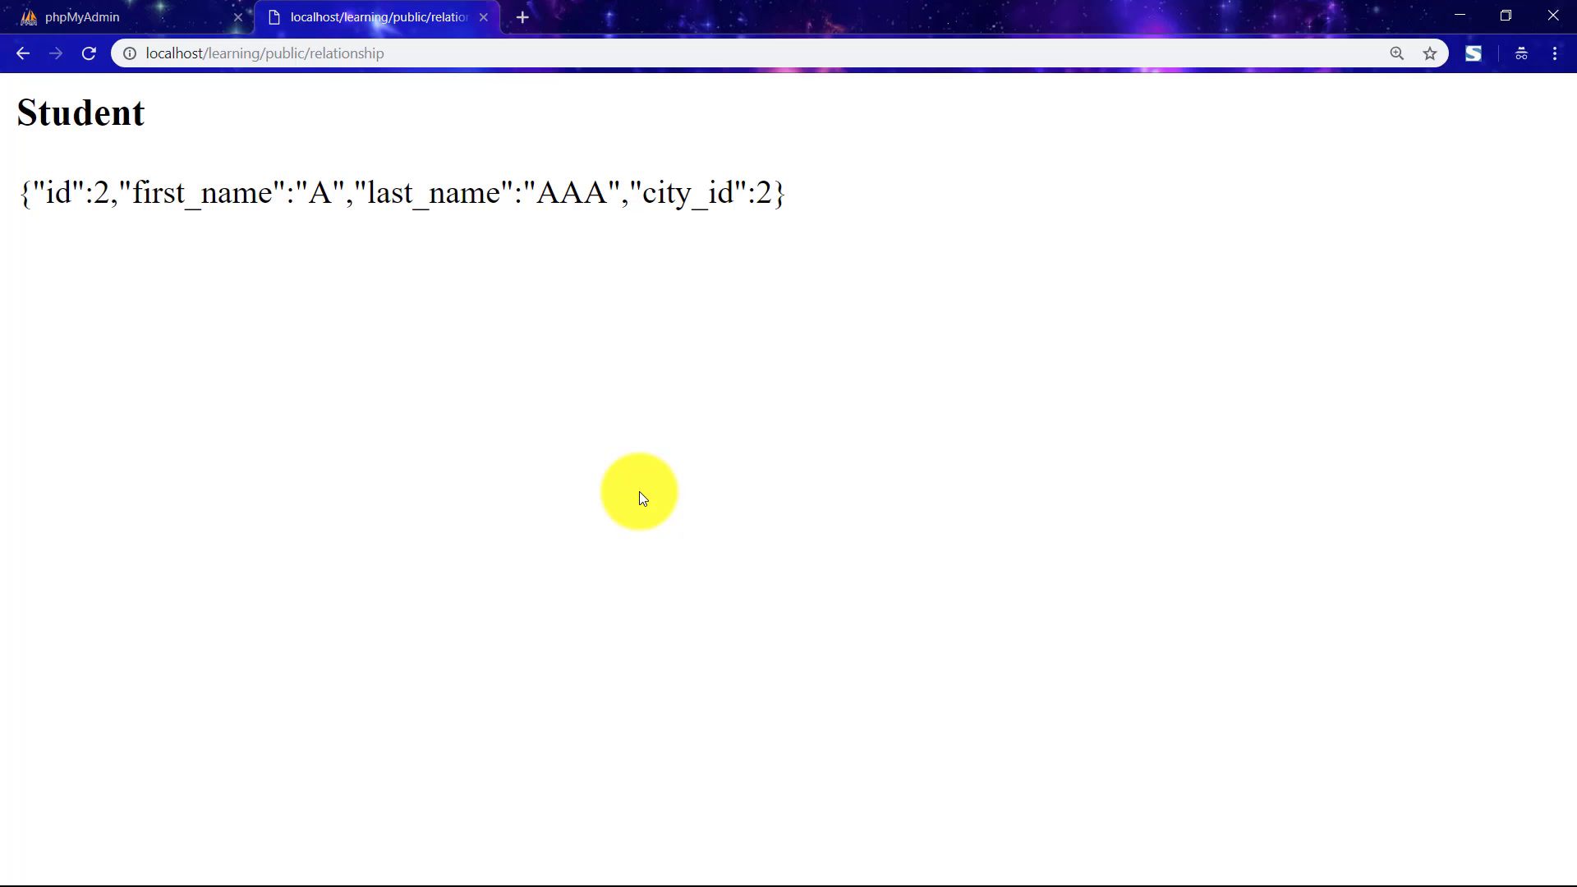
{"action": "key", "text": "F5"}
{"action": "key", "text": "alt+Tab"}
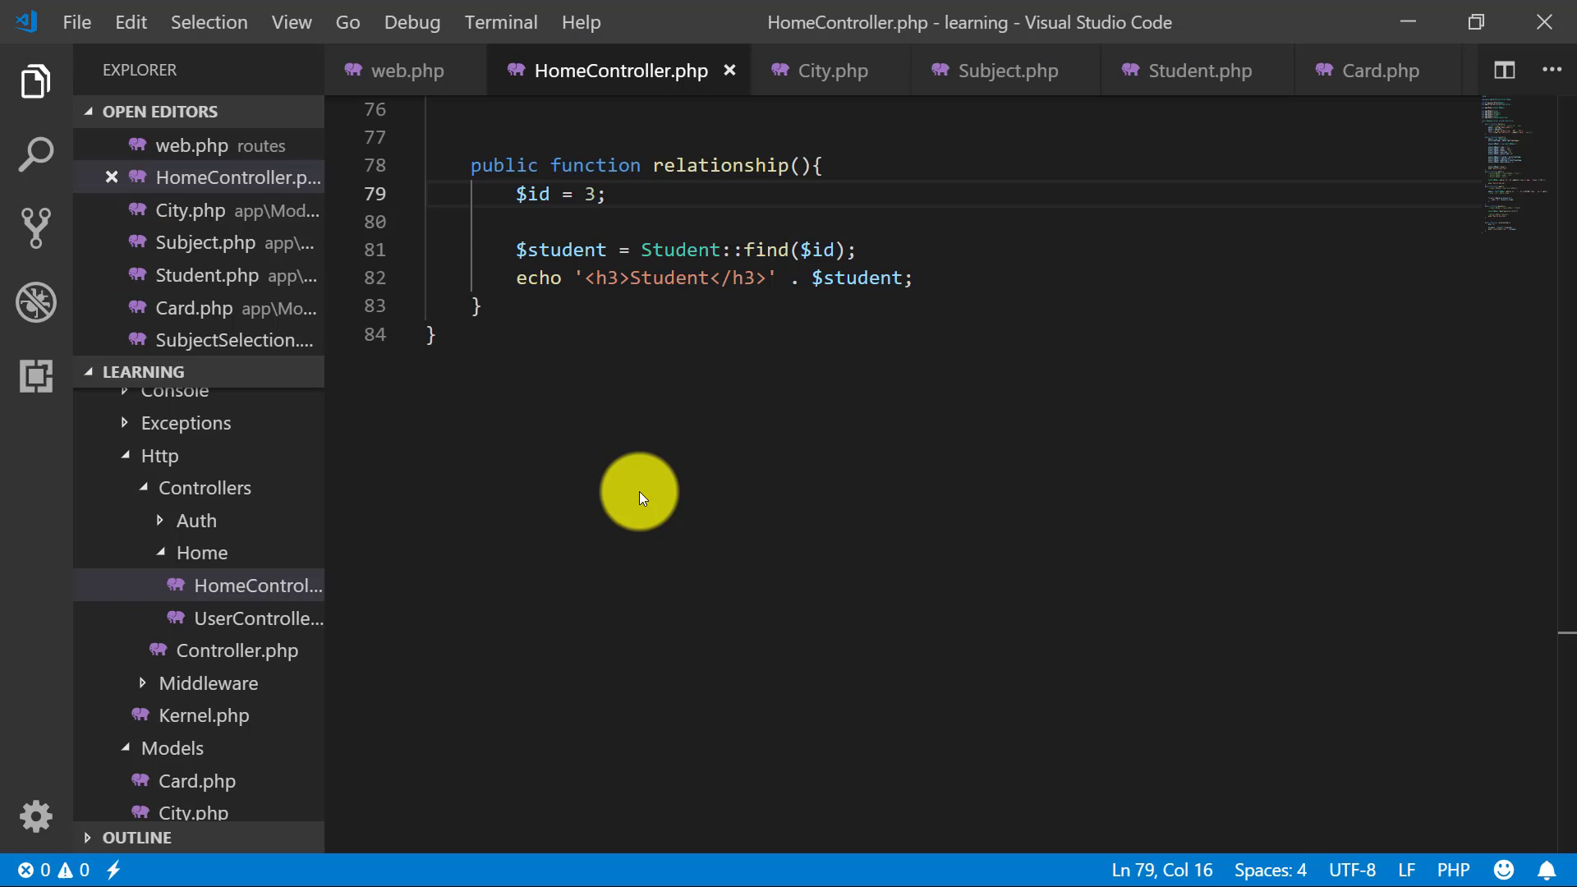
{"action": "key", "text": "Down"}
{"action": "key", "text": "Down"}
{"action": "key", "text": "Down"}
{"action": "key", "text": "Up"}
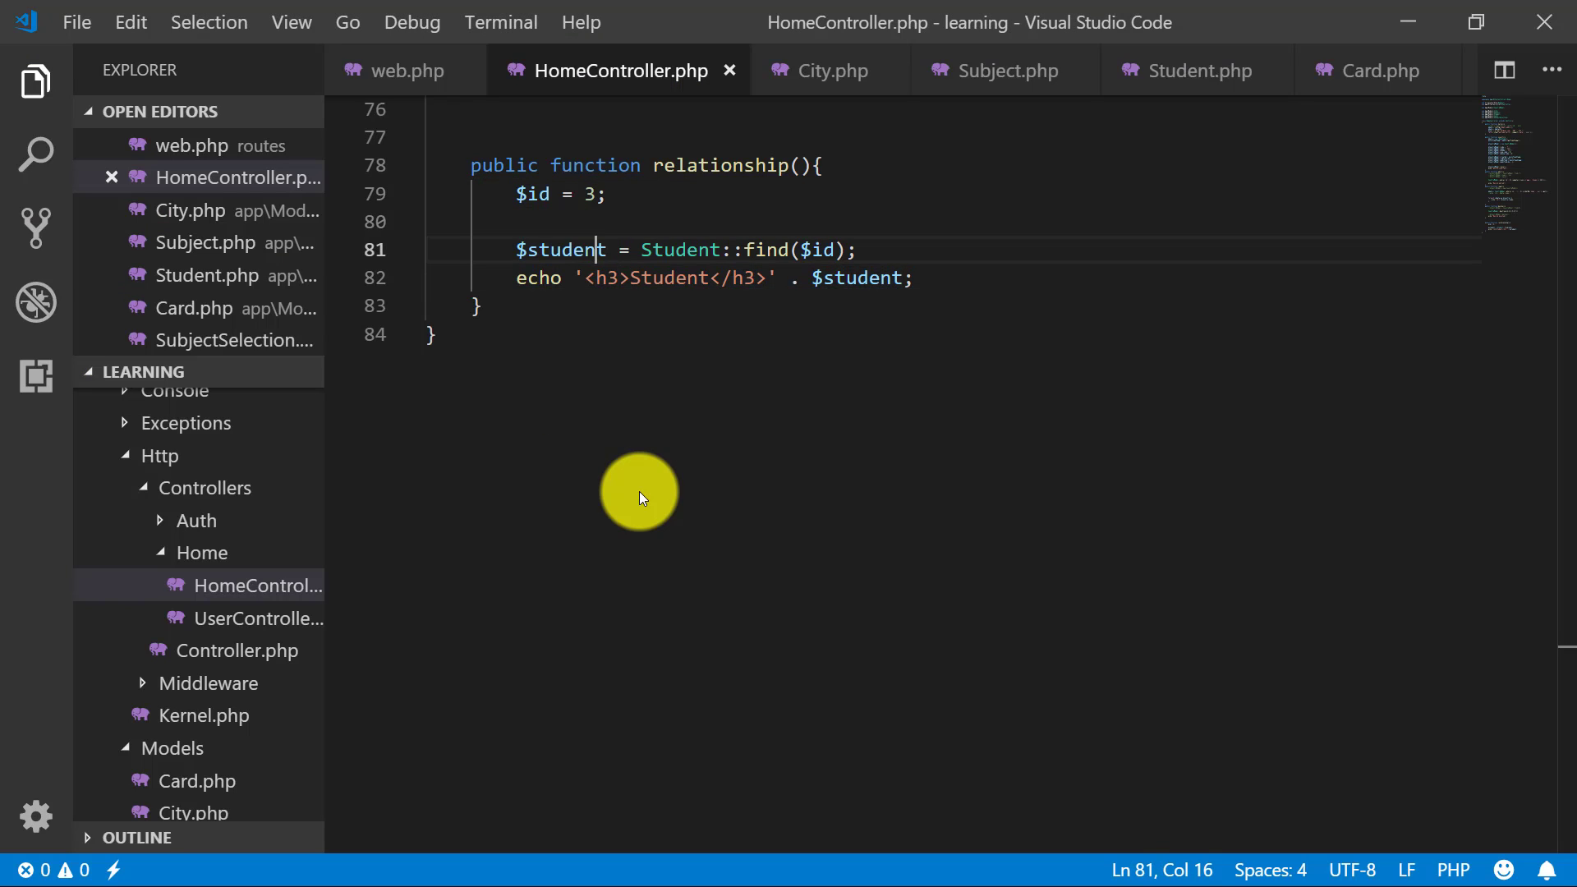
Duplicate the find and echo lines, changing the copy to $students = Student::all().
{"action": "key", "text": "Home"}
{"action": "key", "text": "shift+End"}
{"action": "key", "text": "shift+Down"}
{"action": "key", "text": "ctrl+c"}
{"action": "key", "text": "End"}
{"action": "key", "text": "Return"}
{"action": "key", "text": "Return"}
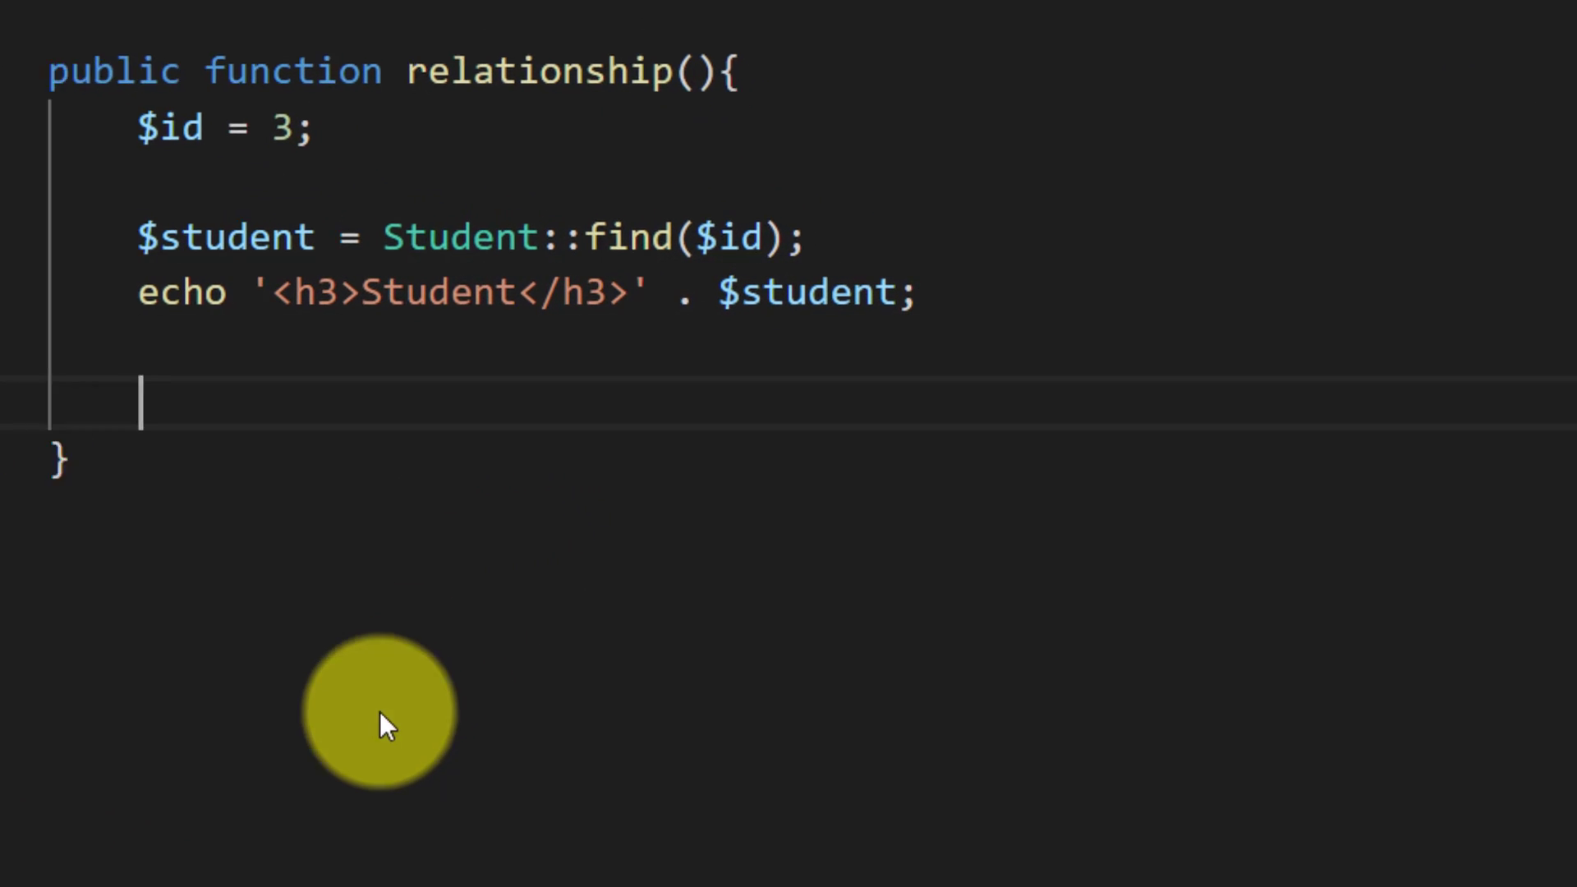
{"action": "key", "text": "ctrl+v"}
{"action": "key", "text": "Up"}
{"action": "key", "text": "Down"}
{"action": "key", "text": "End"}
{"action": "key", "text": "Left"}
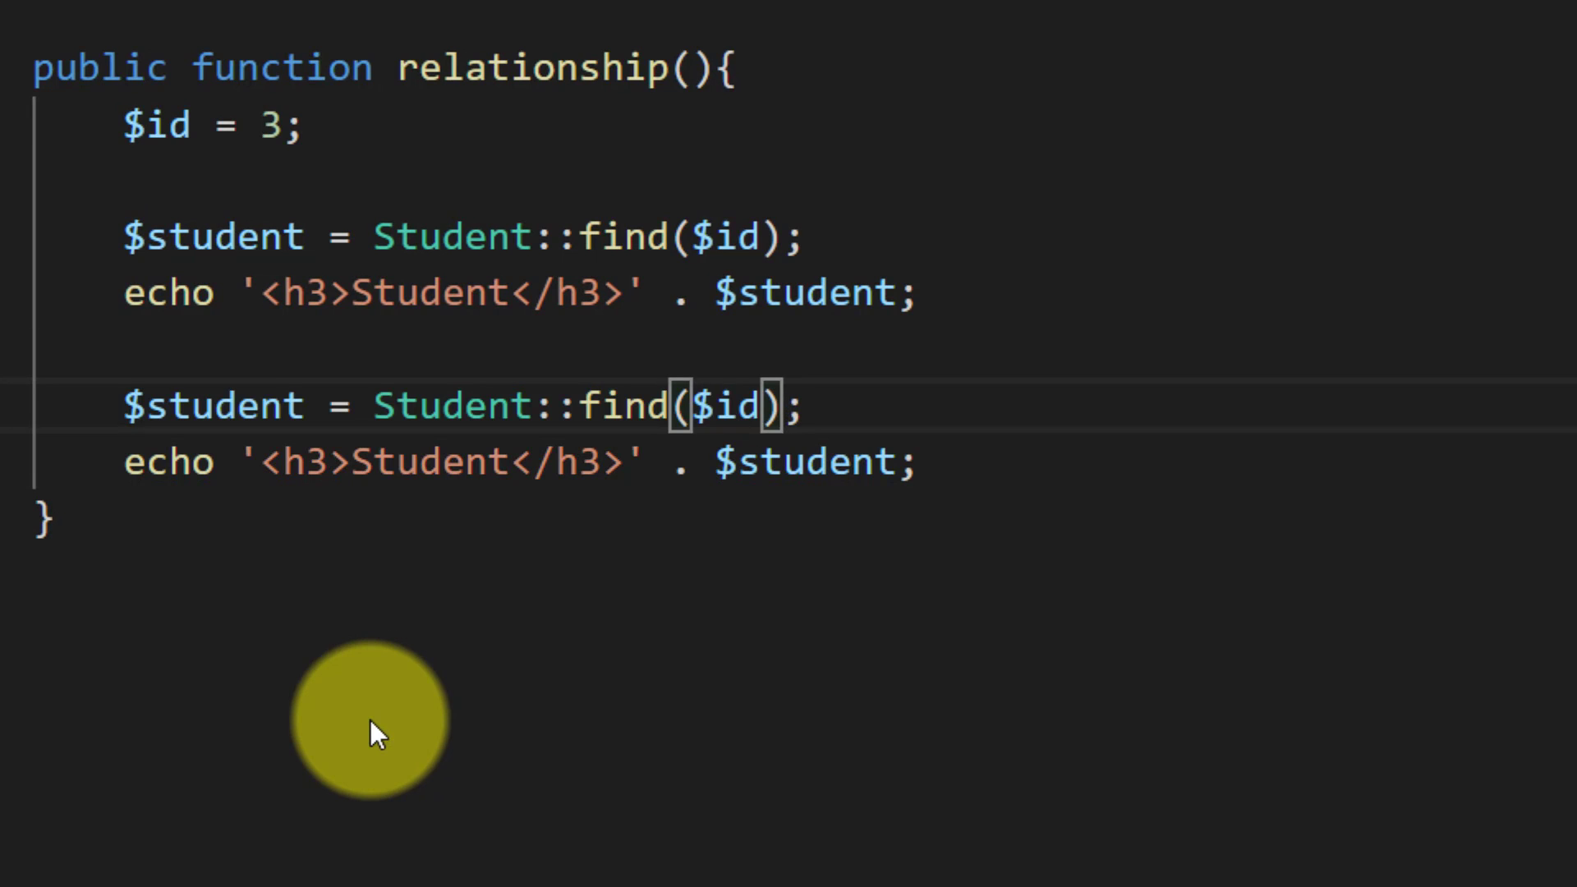
{"action": "key", "text": "shift+Left"}
{"action": "key", "text": "shift+Left"}
{"action": "key", "text": "shift+Left"}
{"action": "key", "text": "shift+Left"}
{"action": "key", "text": "shift+Left"}
{"action": "key", "text": "shift+Left"}
{"action": "key", "text": "shift+Left"}
{"action": "key", "text": "shift+Left"}
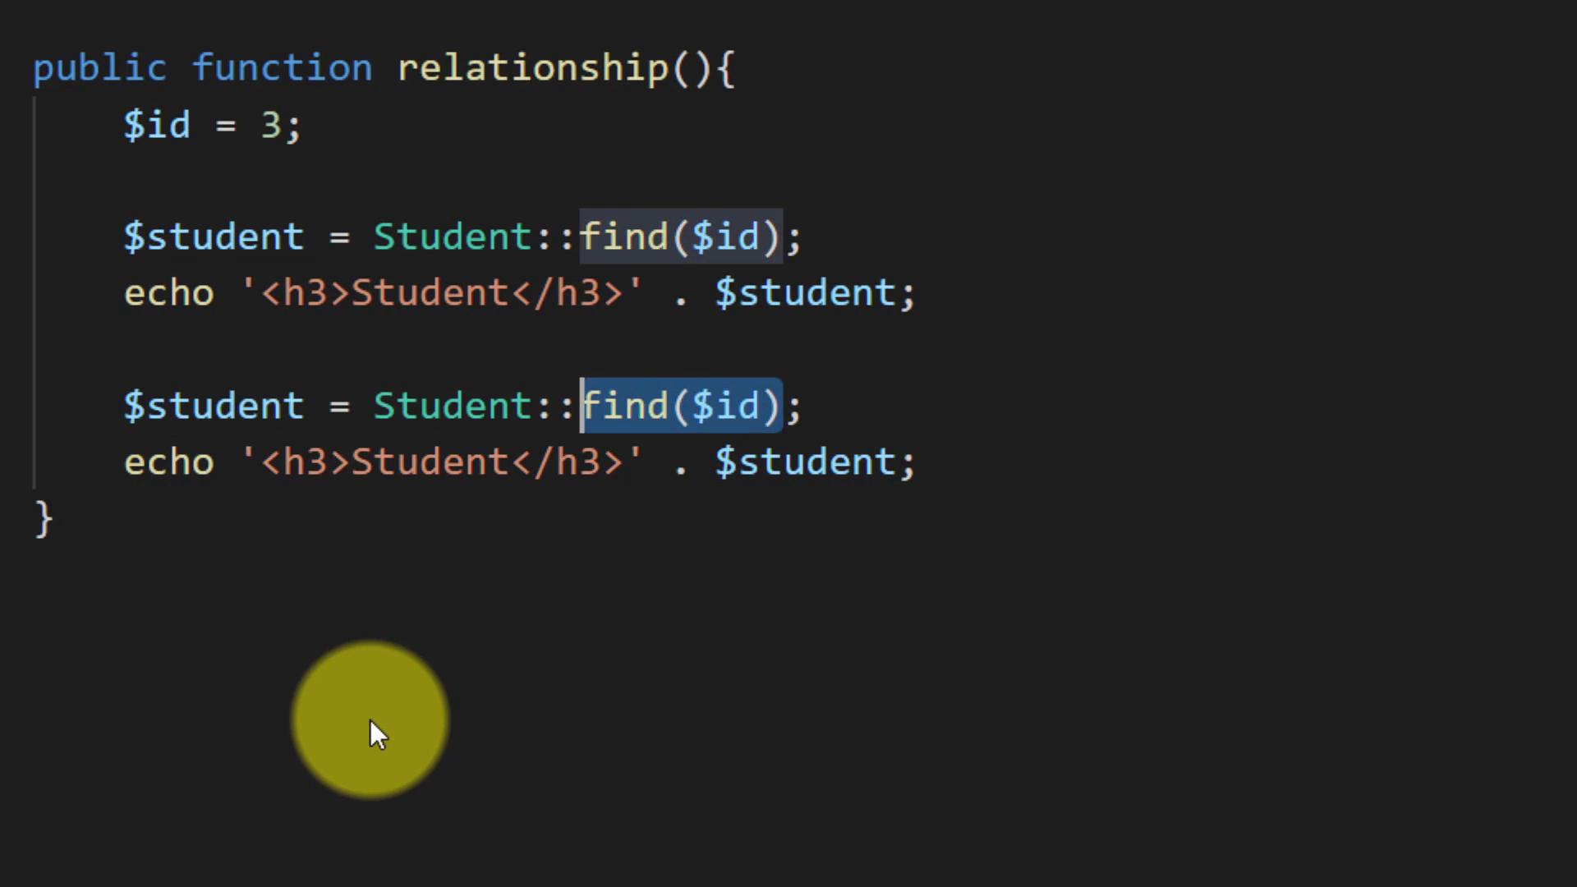
{"action": "type", "text": "all"}
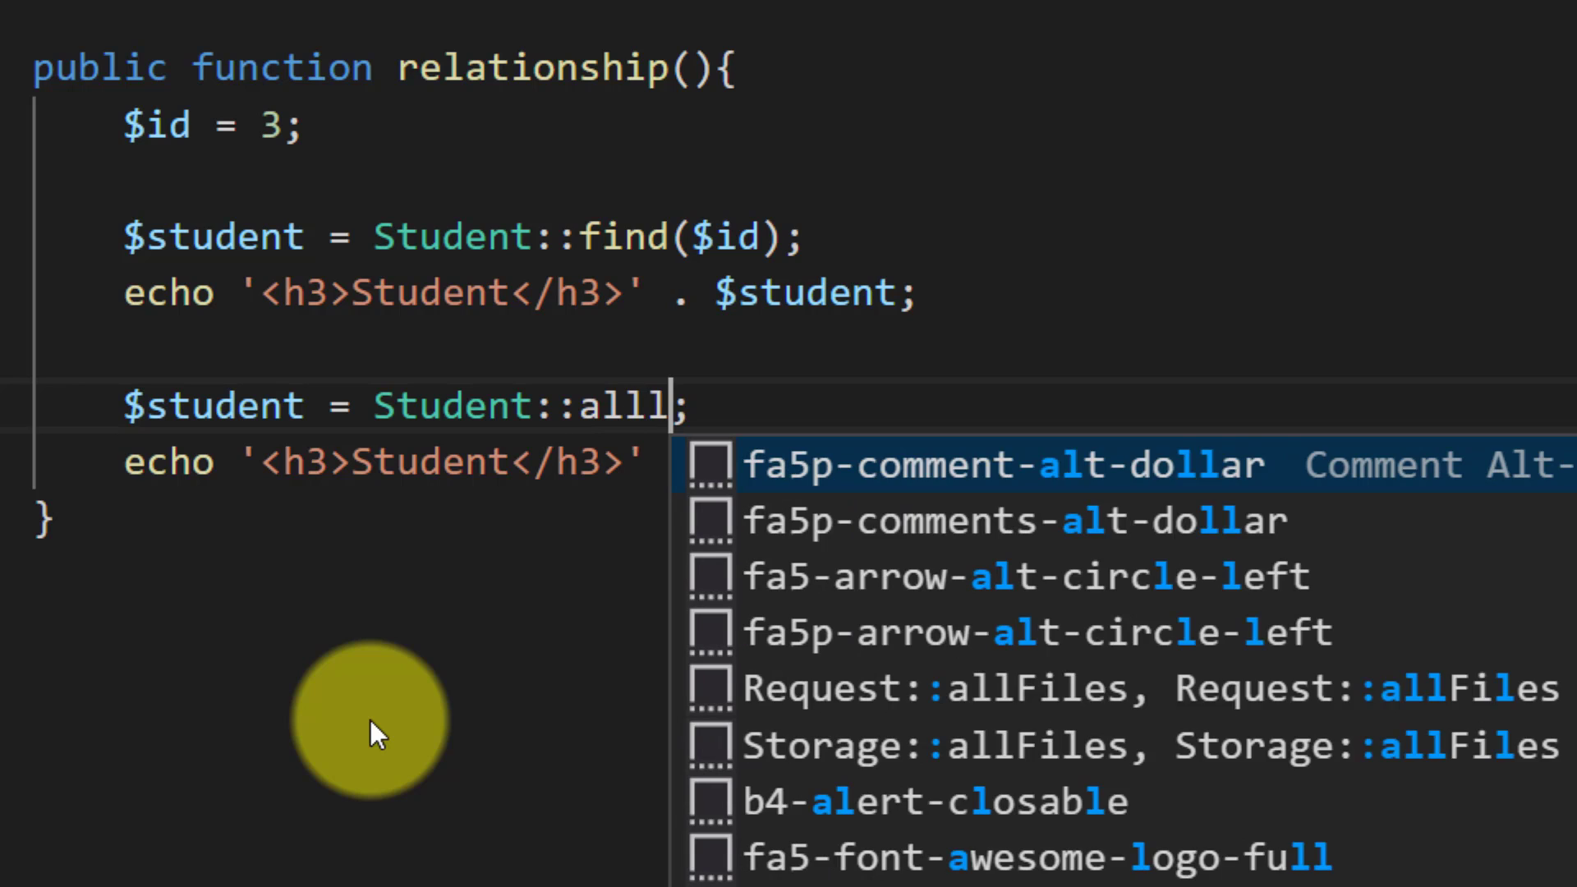
{"action": "type", "text": "()"}
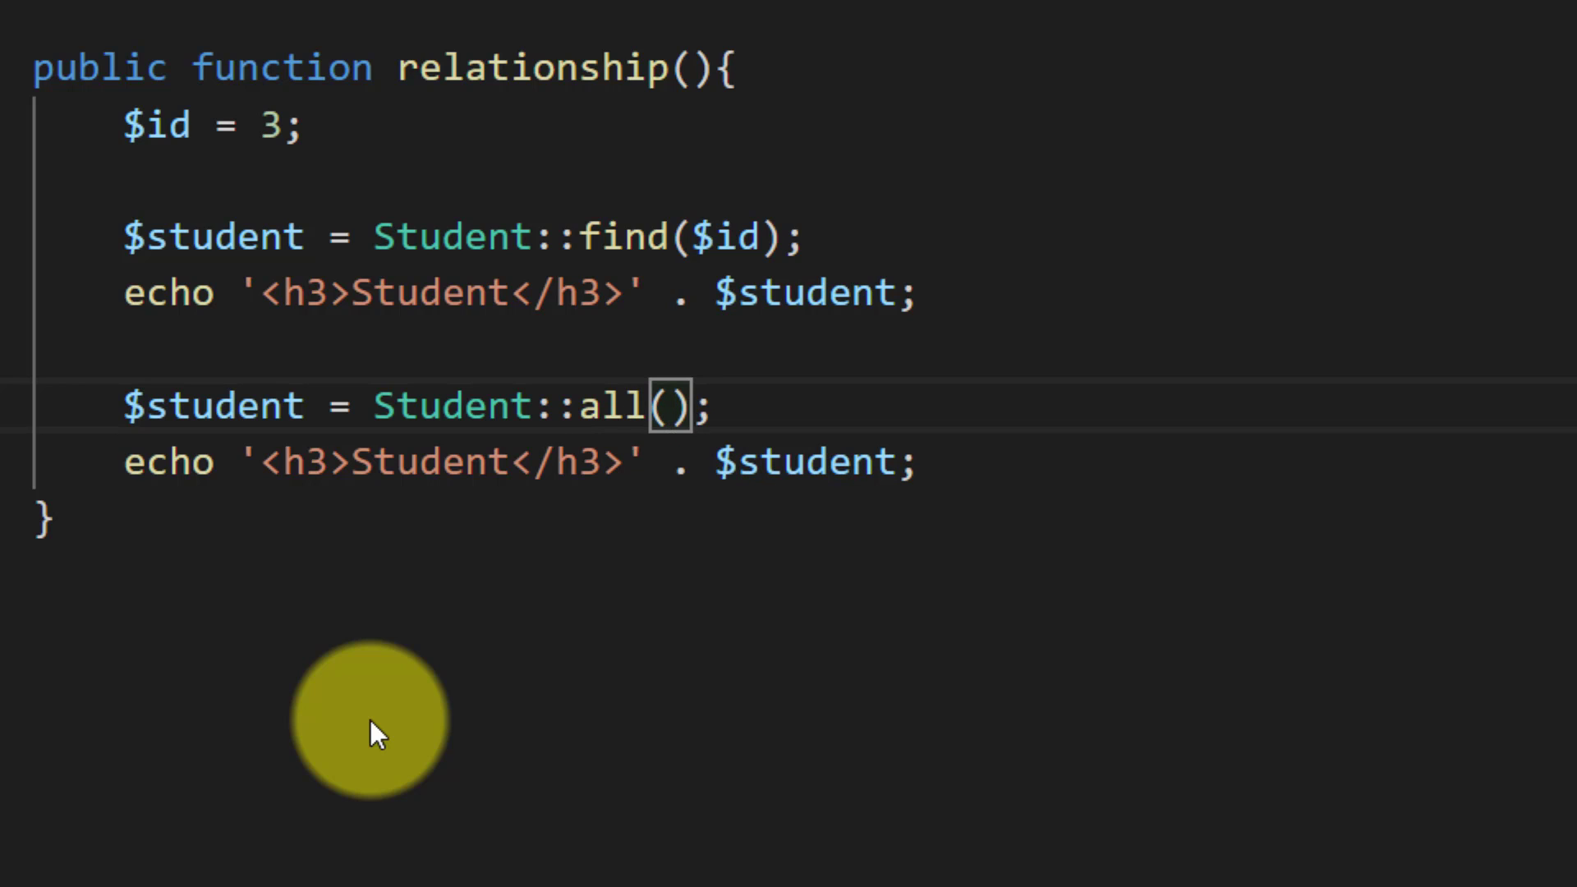
{"action": "key", "text": "Down"}
{"action": "key", "text": "Up"}
{"action": "key", "text": "End"}
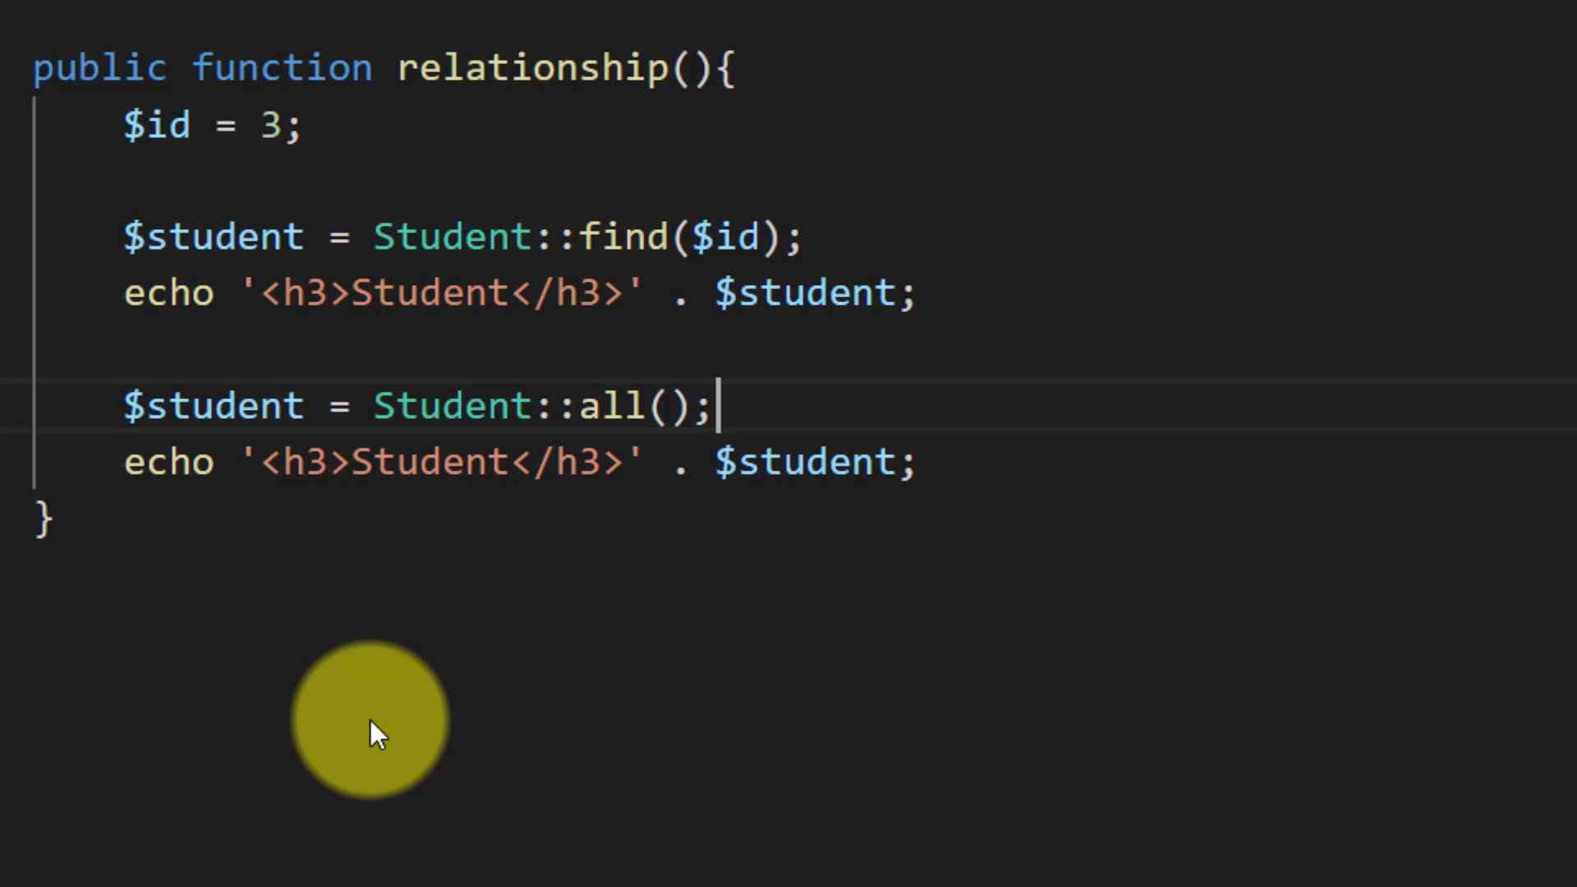
Add foreach ($students as $student) { } below the Student::all() line.
{"action": "key", "text": "Return"}
{"action": "type", "text": "fore"}
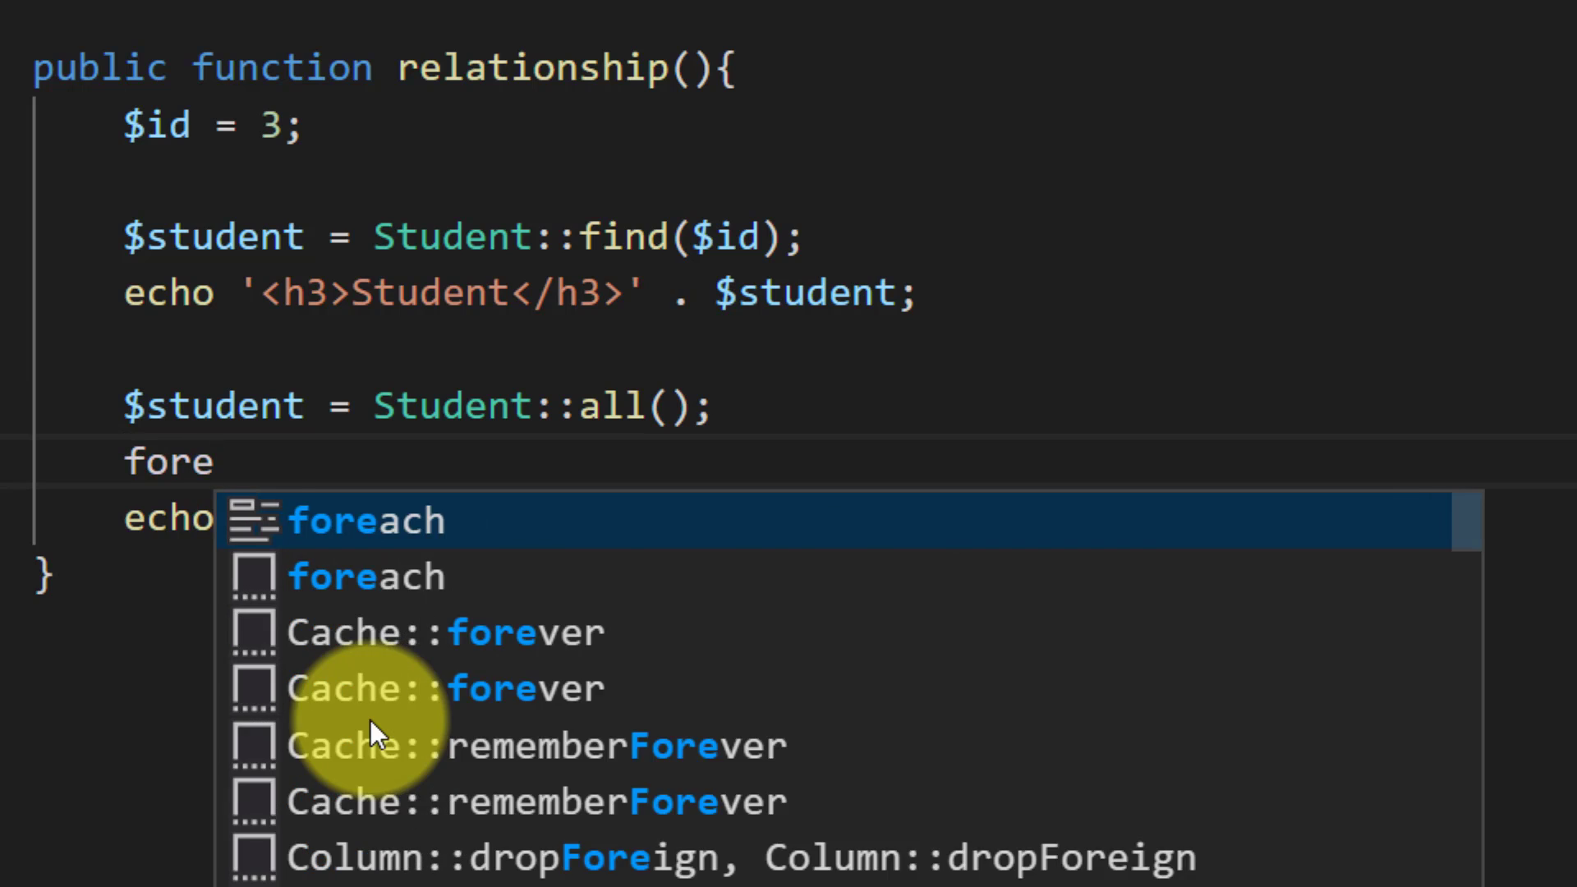
{"action": "type", "text": "ach($"}
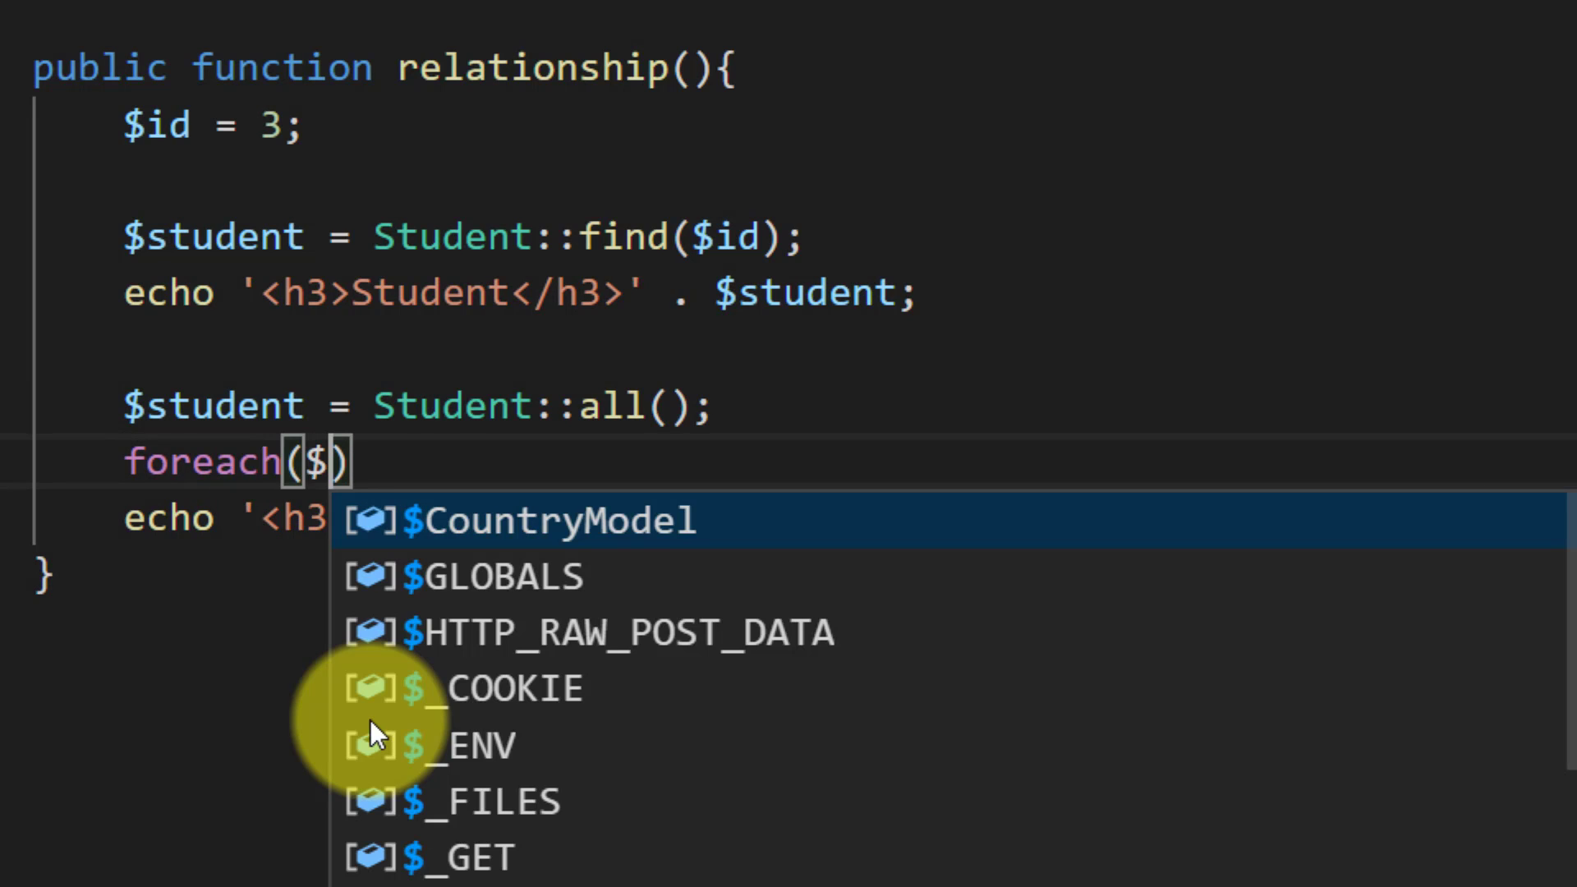
{"action": "type", "text": "student"}
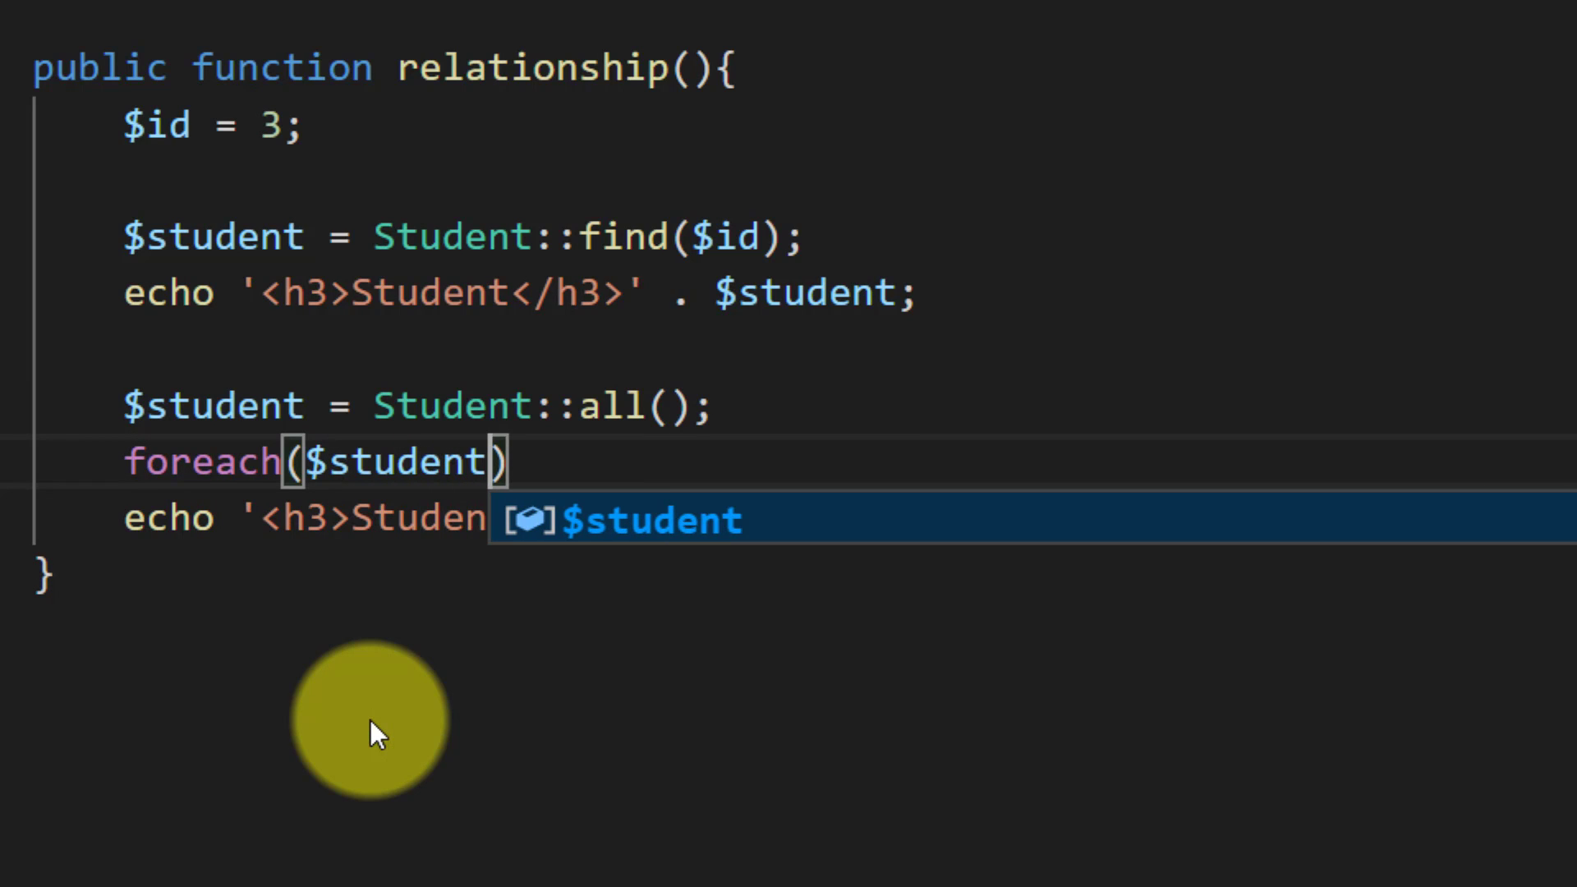
{"action": "key", "text": "Escape"}
{"action": "key", "text": "Up"}
{"action": "key", "text": "ctrl+Left"}
{"action": "key", "text": "ctrl+Left"}
{"action": "key", "text": "Left"}
{"action": "type", "text": "s"}
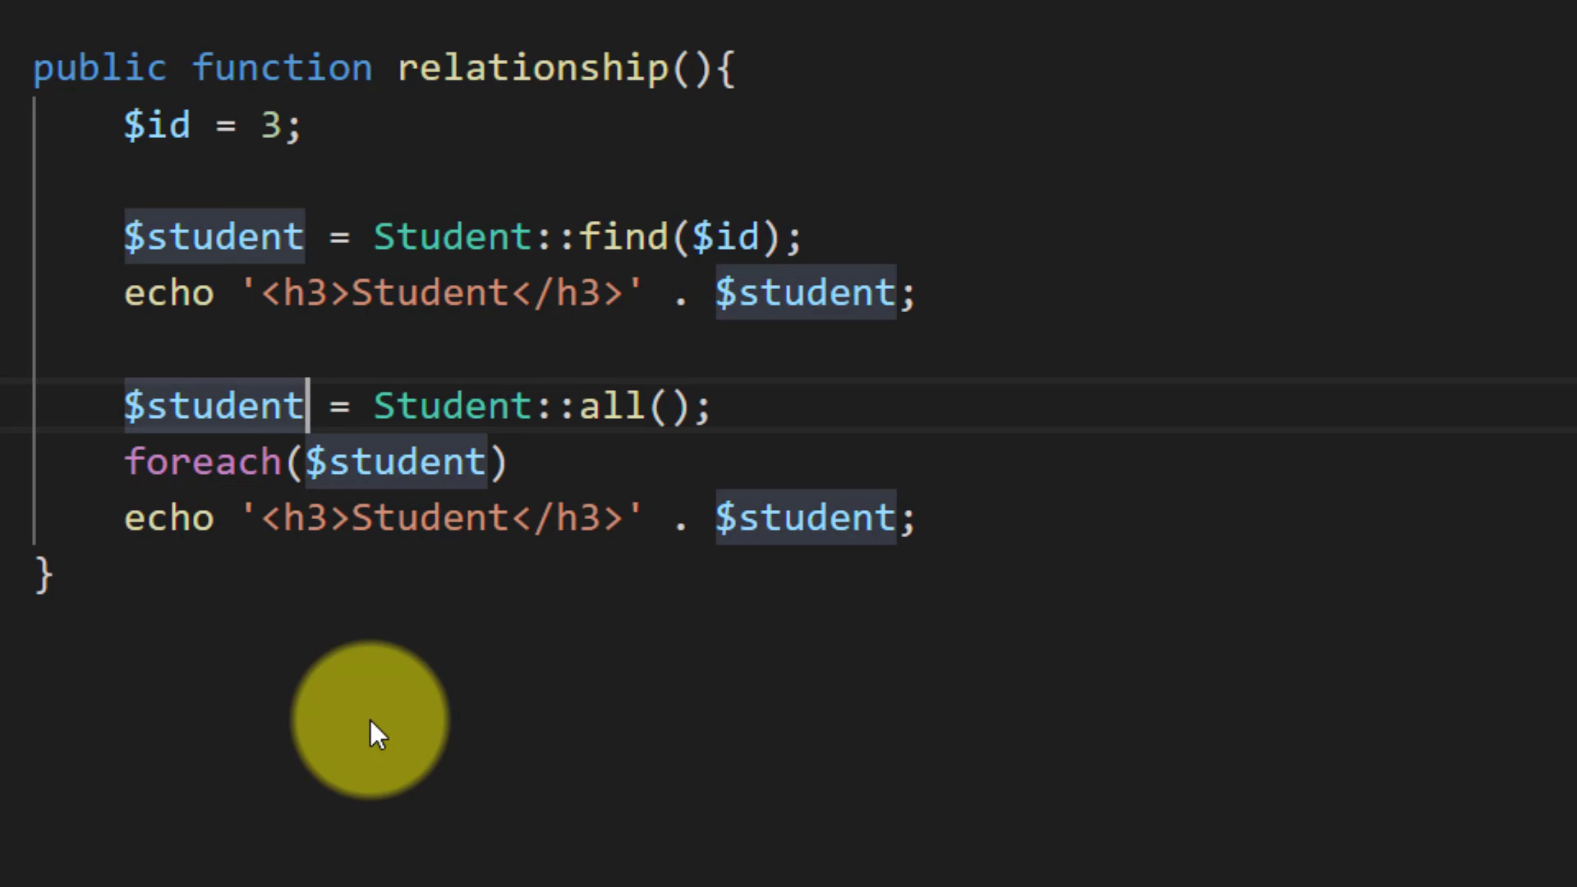
{"action": "key", "text": "Down"}
{"action": "key", "text": "End"}
{"action": "key", "text": "Left"}
{"action": "type", "text": "s "}
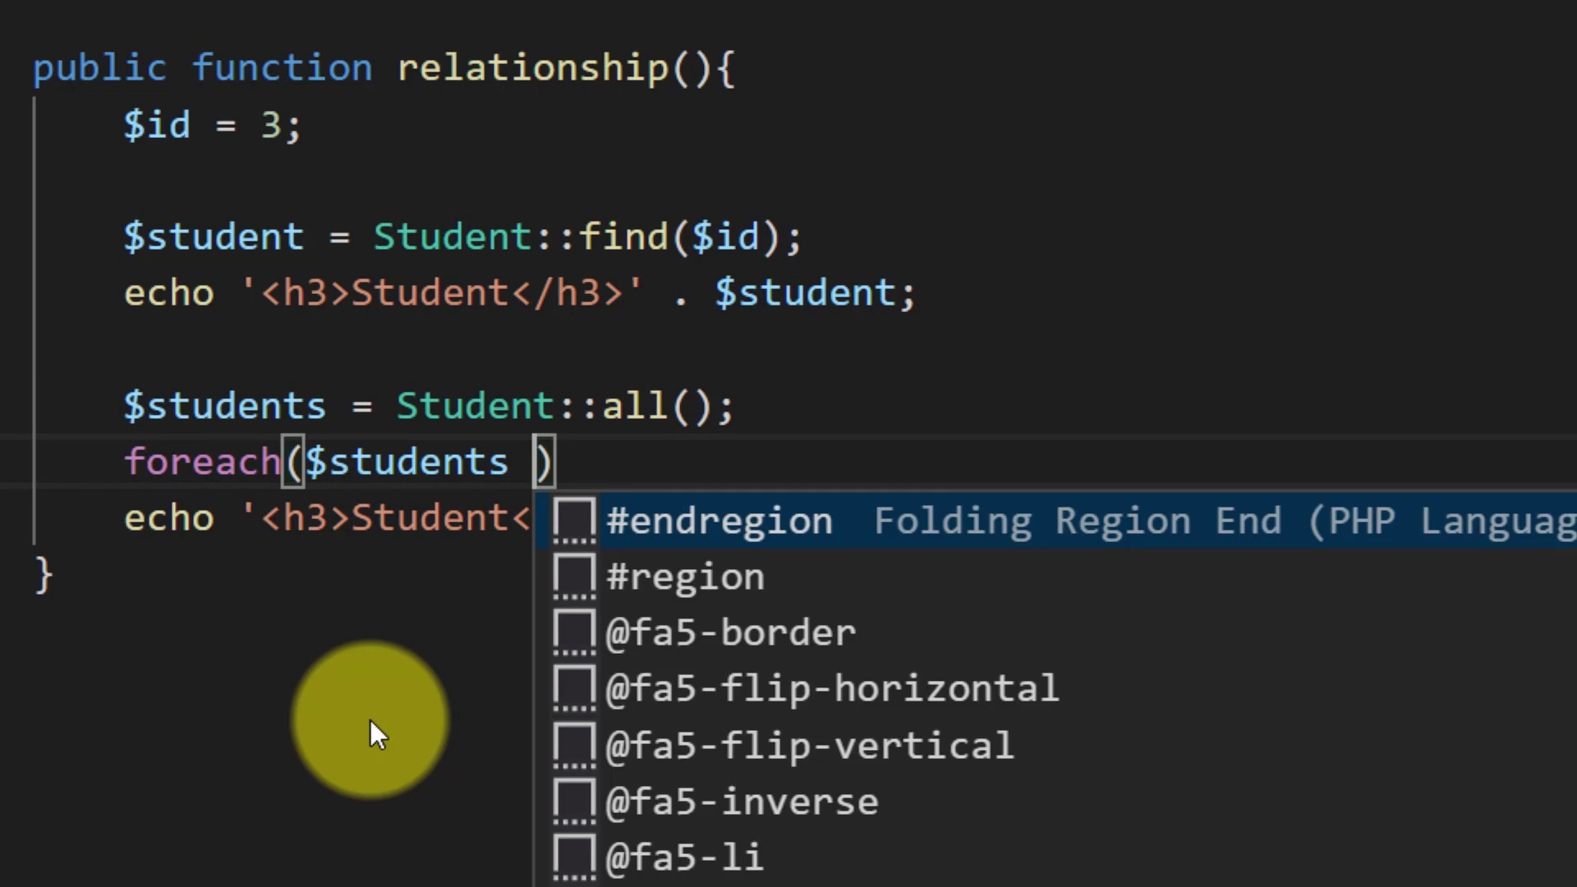
{"action": "type", "text": "as $studen"}
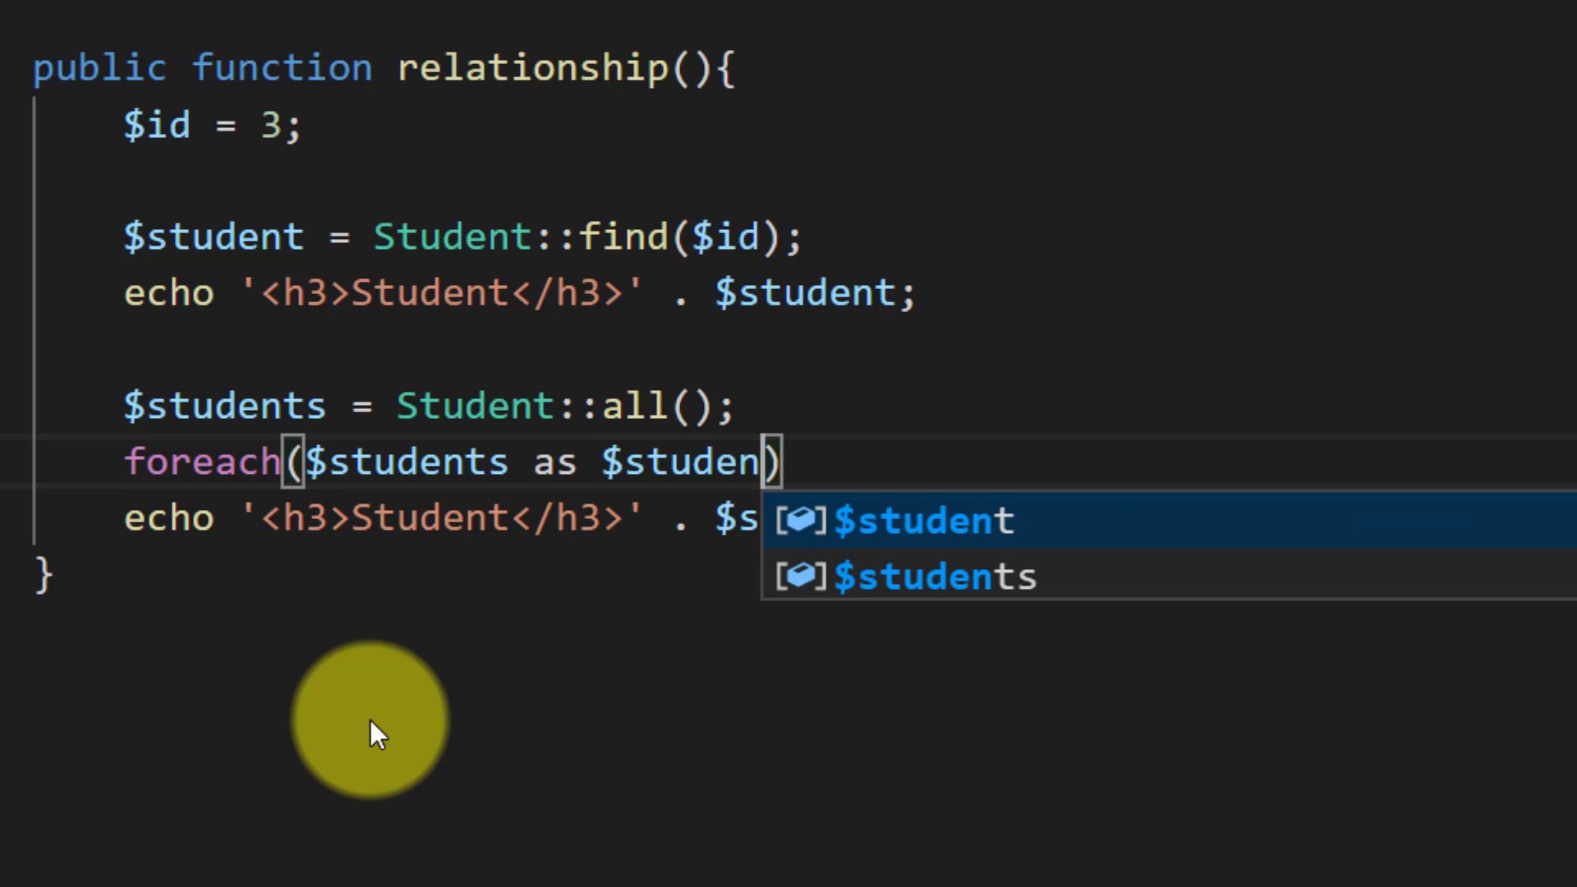
{"action": "type", "text": "t"}
{"action": "key", "text": "Escape"}
{"action": "key", "text": "Right"}
{"action": "type", "text": "{"}
{"action": "key", "text": "Return"}
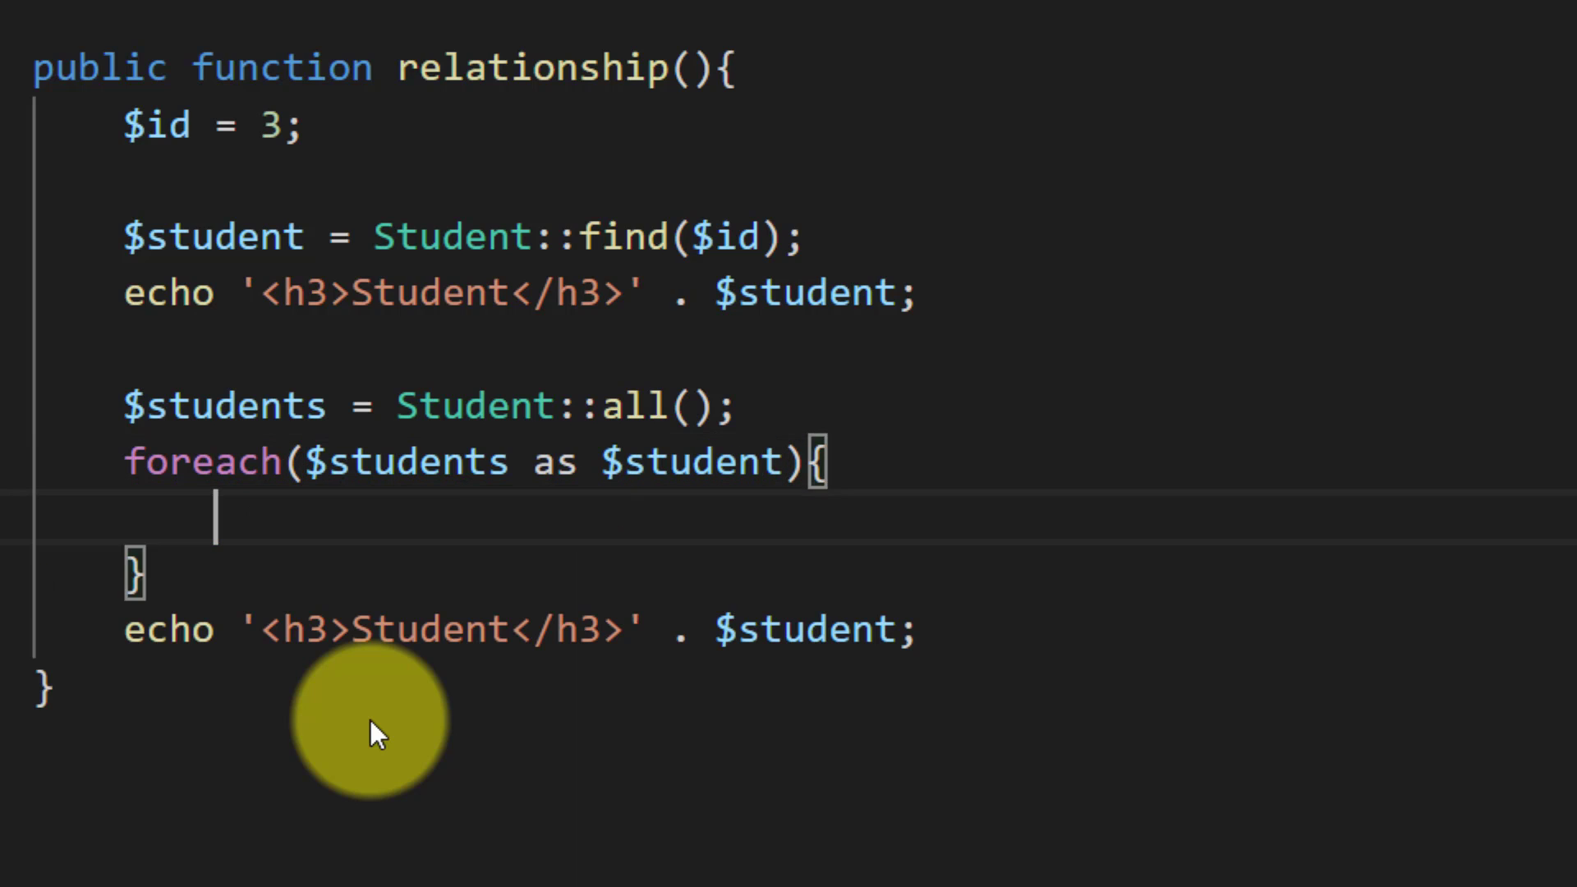
Move the echo statement inside the foreach loop body.
{"action": "key", "text": "Down"}
{"action": "key", "text": "End"}
{"action": "key", "text": "Down"}
{"action": "key", "text": "shift+Home"}
{"action": "key", "text": "ctrl+x"}
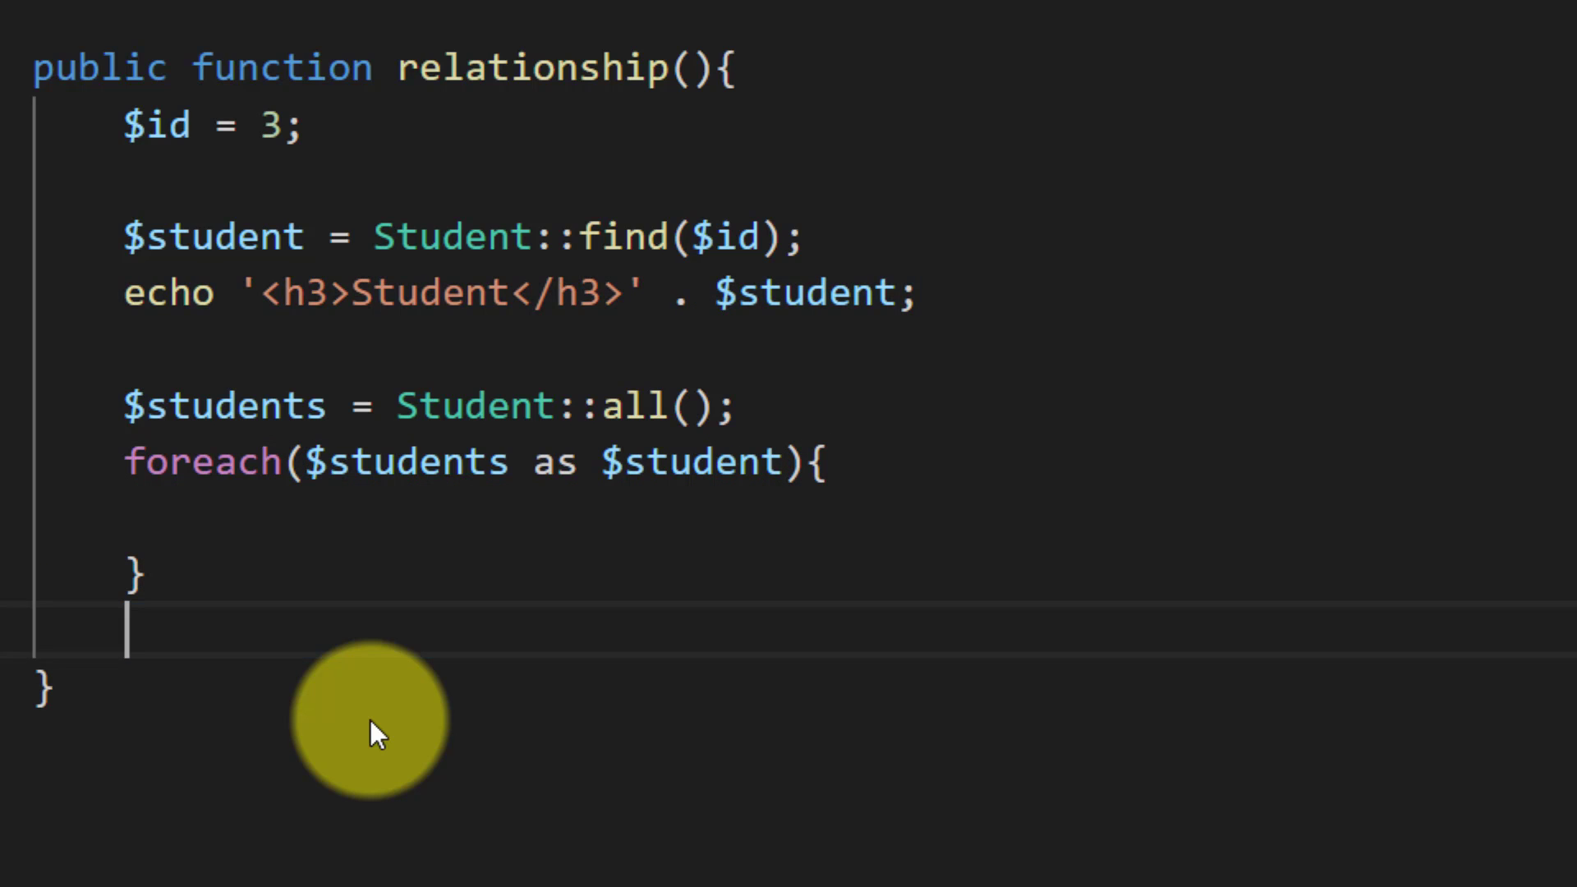
{"action": "key", "text": "BackSpace"}
{"action": "key", "text": "BackSpace"}
{"action": "key", "text": "Up"}
{"action": "key", "text": "ctrl+v"}
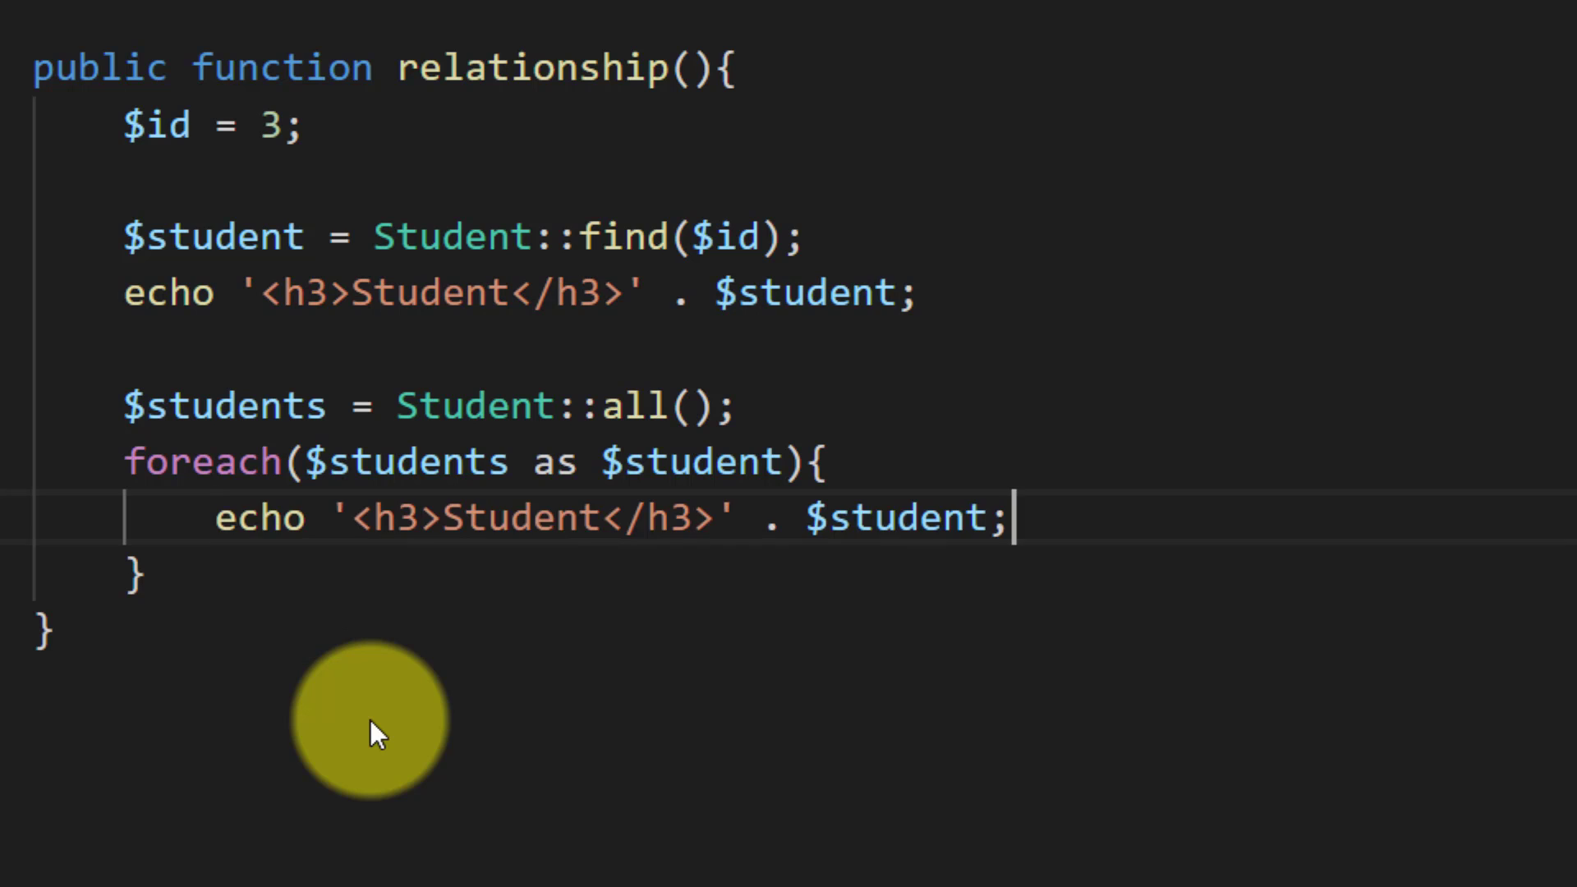
{"action": "key", "text": "Left"}
{"action": "type", "text": "->f"}
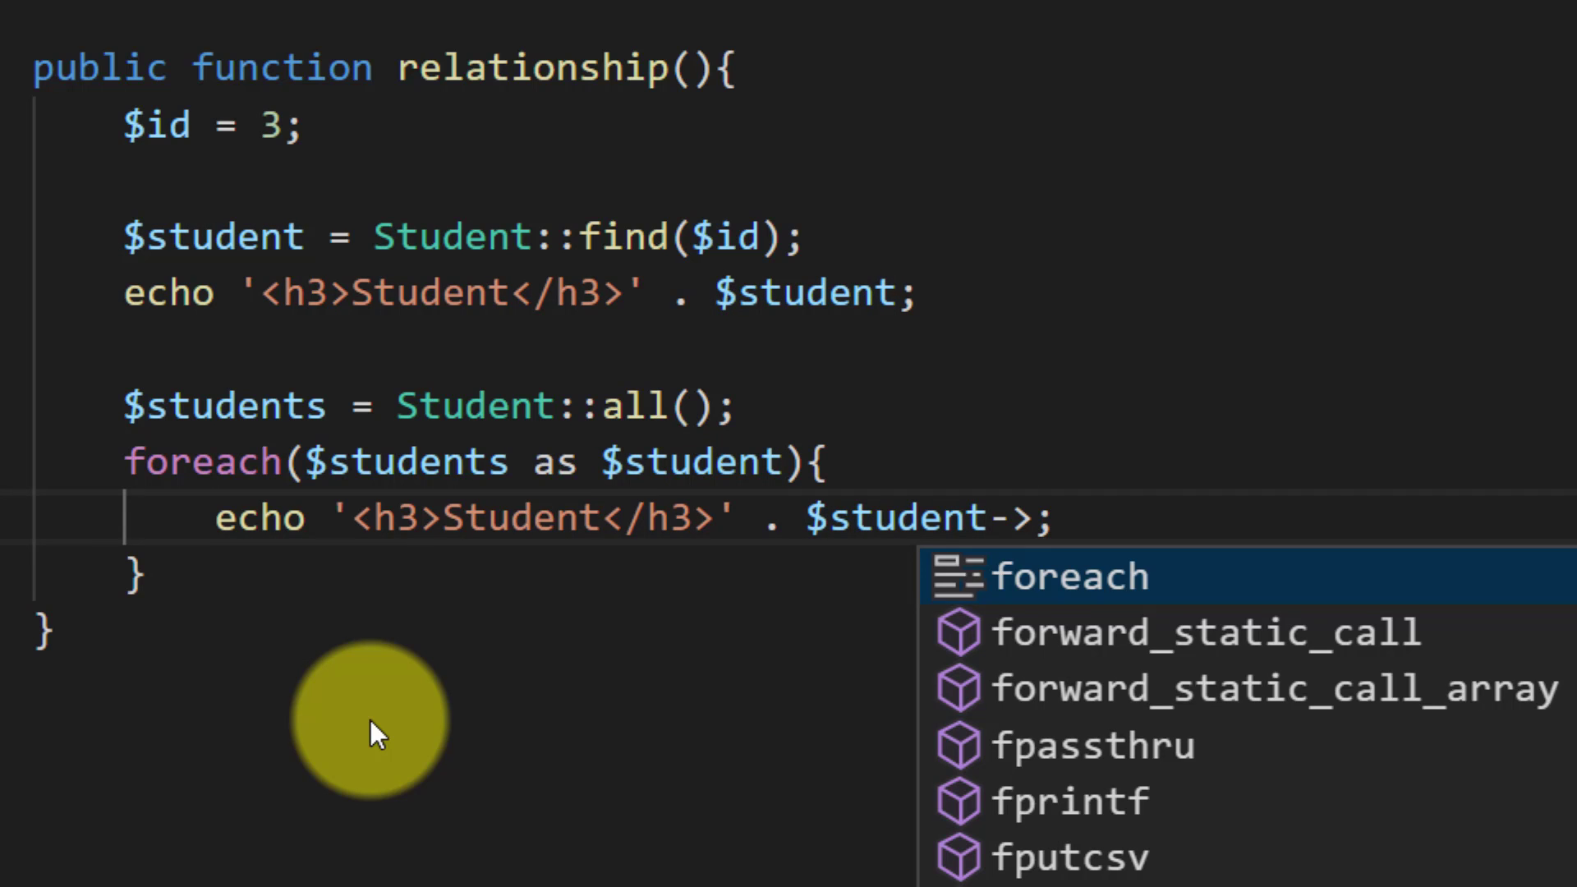
{"action": "type", "text": "irst_na"}
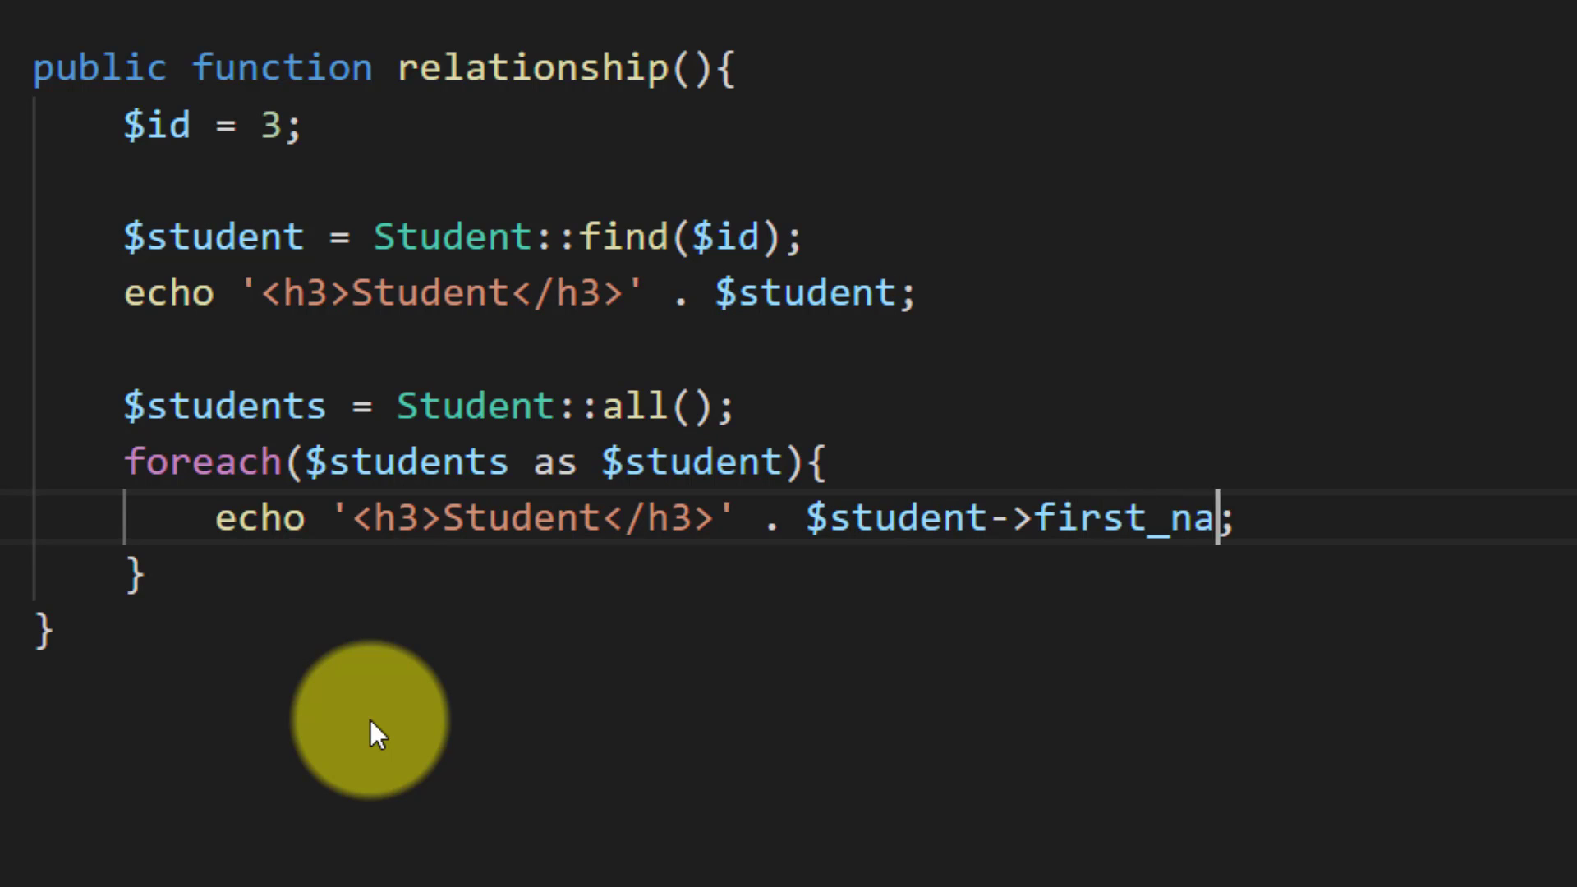
{"action": "type", "text": "me"}
Change the loop echo to '<br>' . $student->first_name and save the controller.
{"action": "key", "text": "ctrl+Left"}
{"action": "key", "text": "ctrl+Left"}
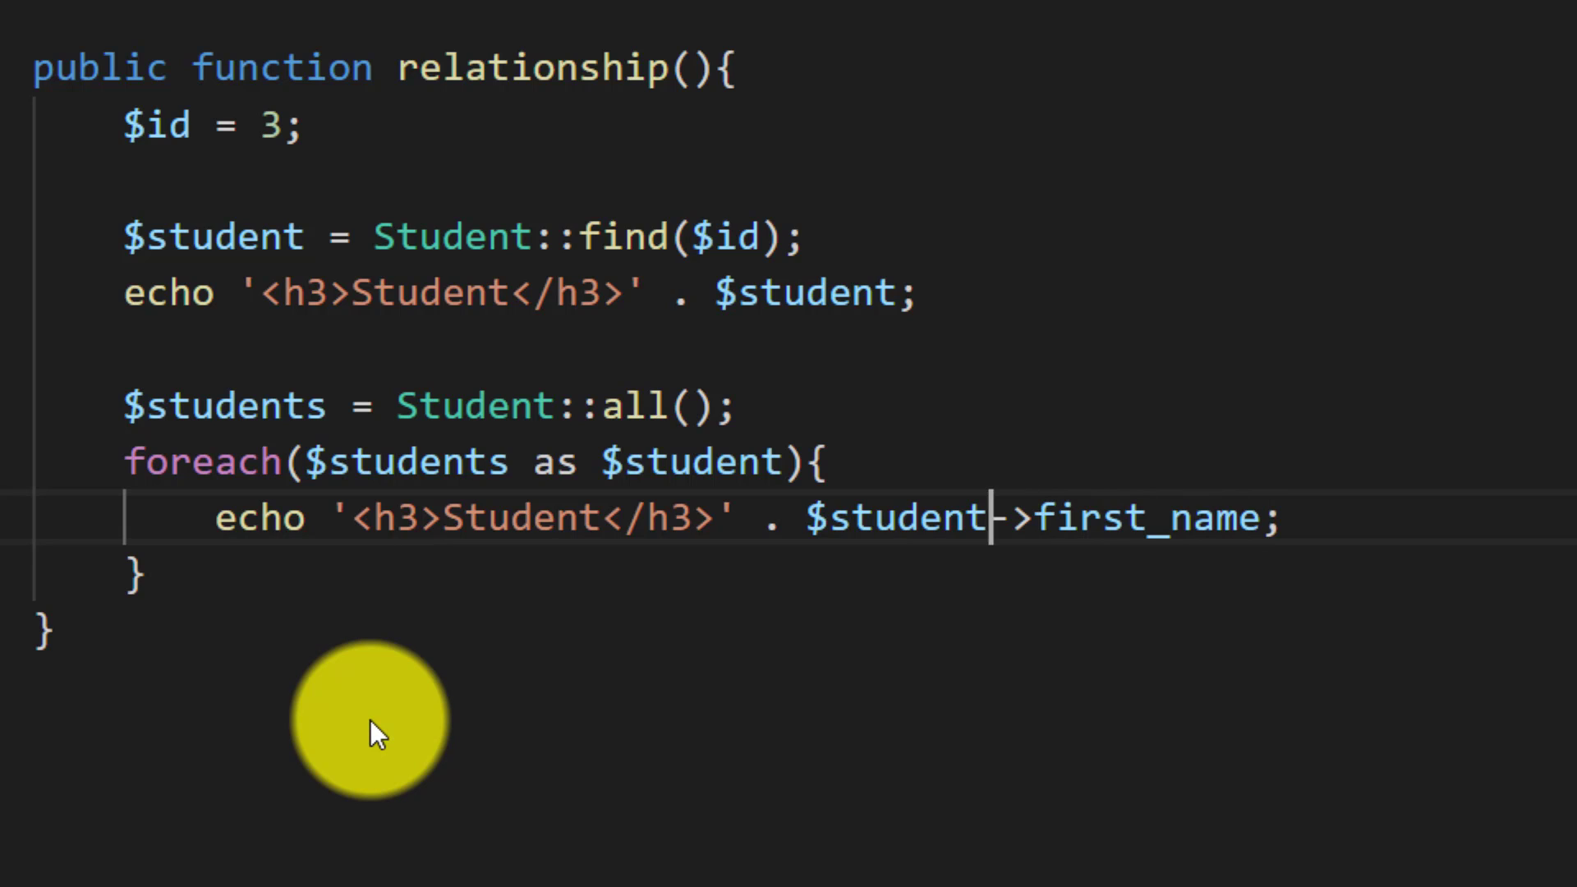
{"action": "key", "text": "ctrl+Left"}
{"action": "key", "text": "ctrl+Left"}
{"action": "key", "text": "ctrl+Left"}
{"action": "key", "text": "Right"}
{"action": "key", "text": "Right"}
{"action": "key", "text": "Right"}
{"action": "key", "text": "Right"}
{"action": "key", "text": "Right"}
{"action": "key", "text": "ctrl+shift+Left"}
{"action": "key", "text": "ctrl+shift+Left"}
{"action": "key", "text": "ctrl+shift+Left"}
{"action": "key", "text": "ctrl+shift+Left"}
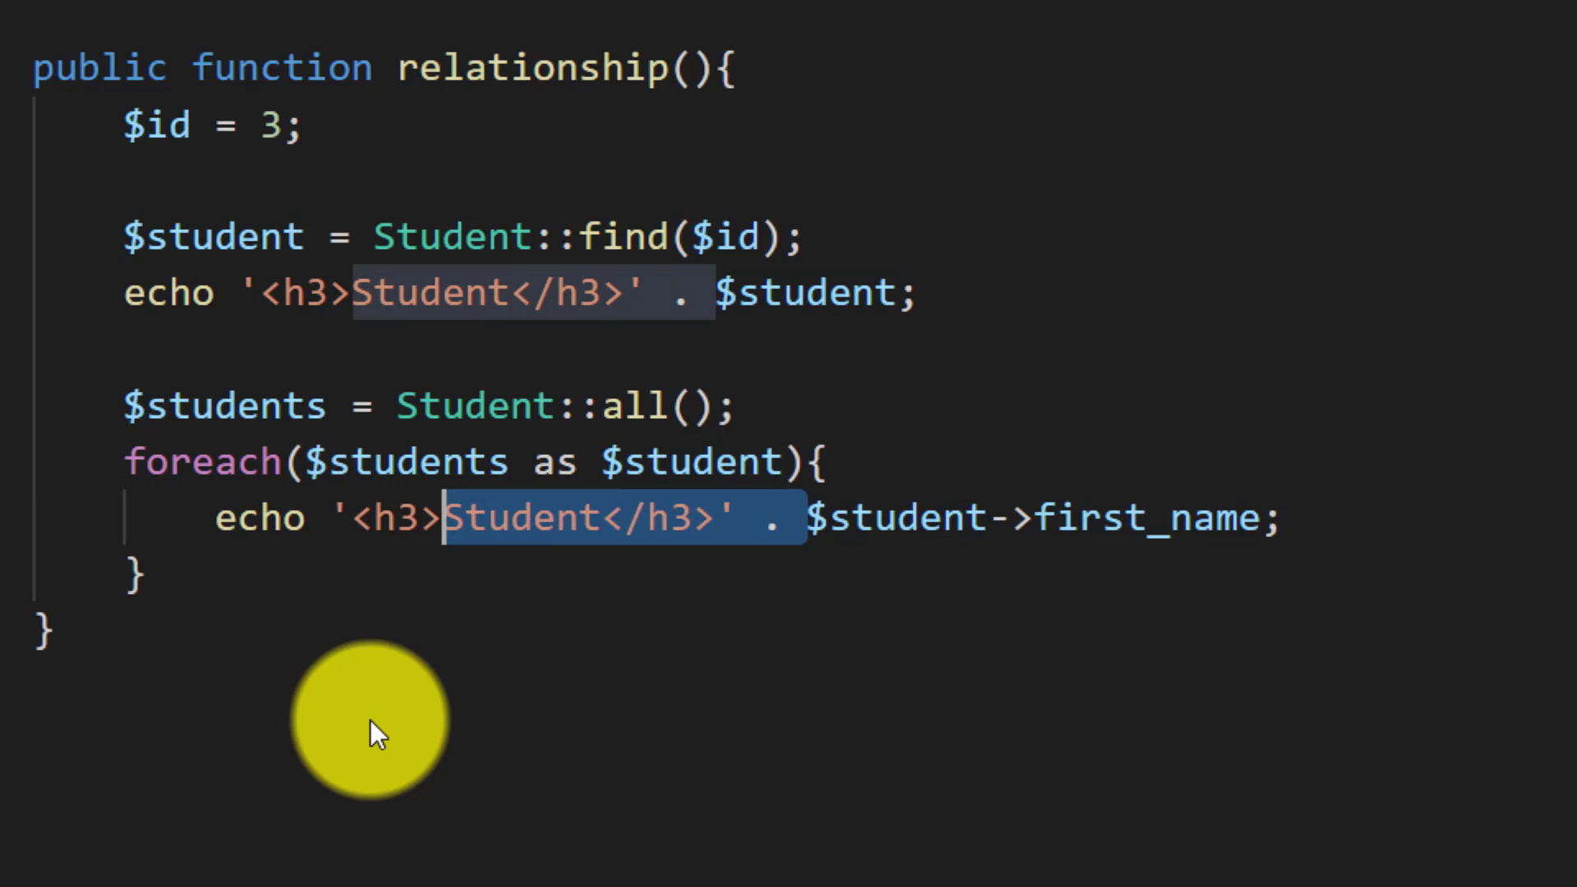
{"action": "key", "text": "BackSpace"}
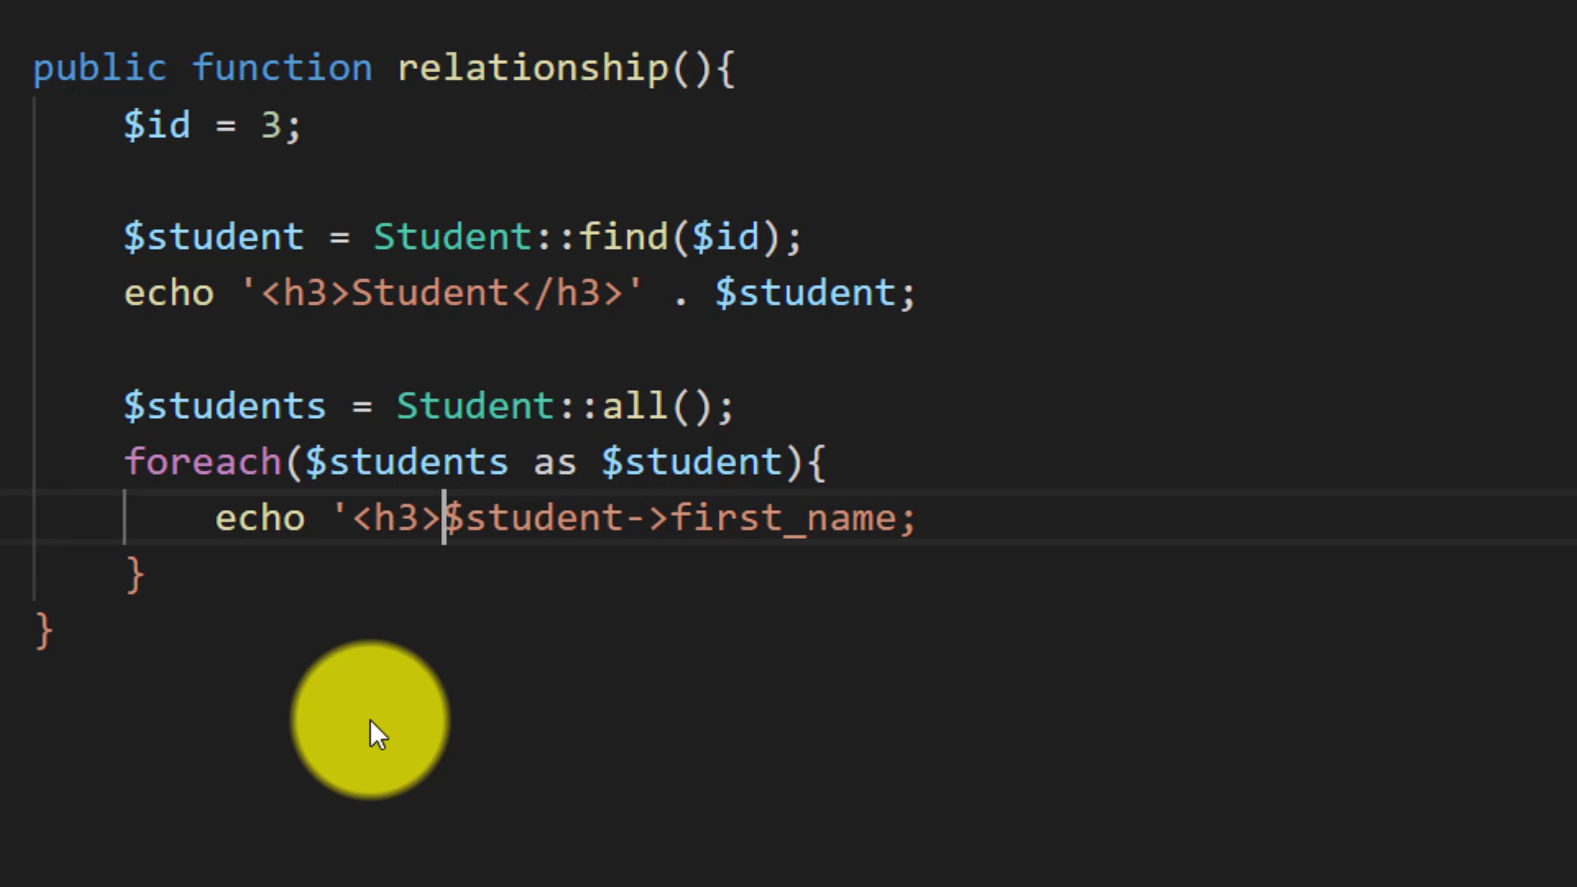
{"action": "type", "text": "'."}
{"action": "key", "text": "Left"}
{"action": "key", "text": "Left"}
{"action": "key", "text": "Left"}
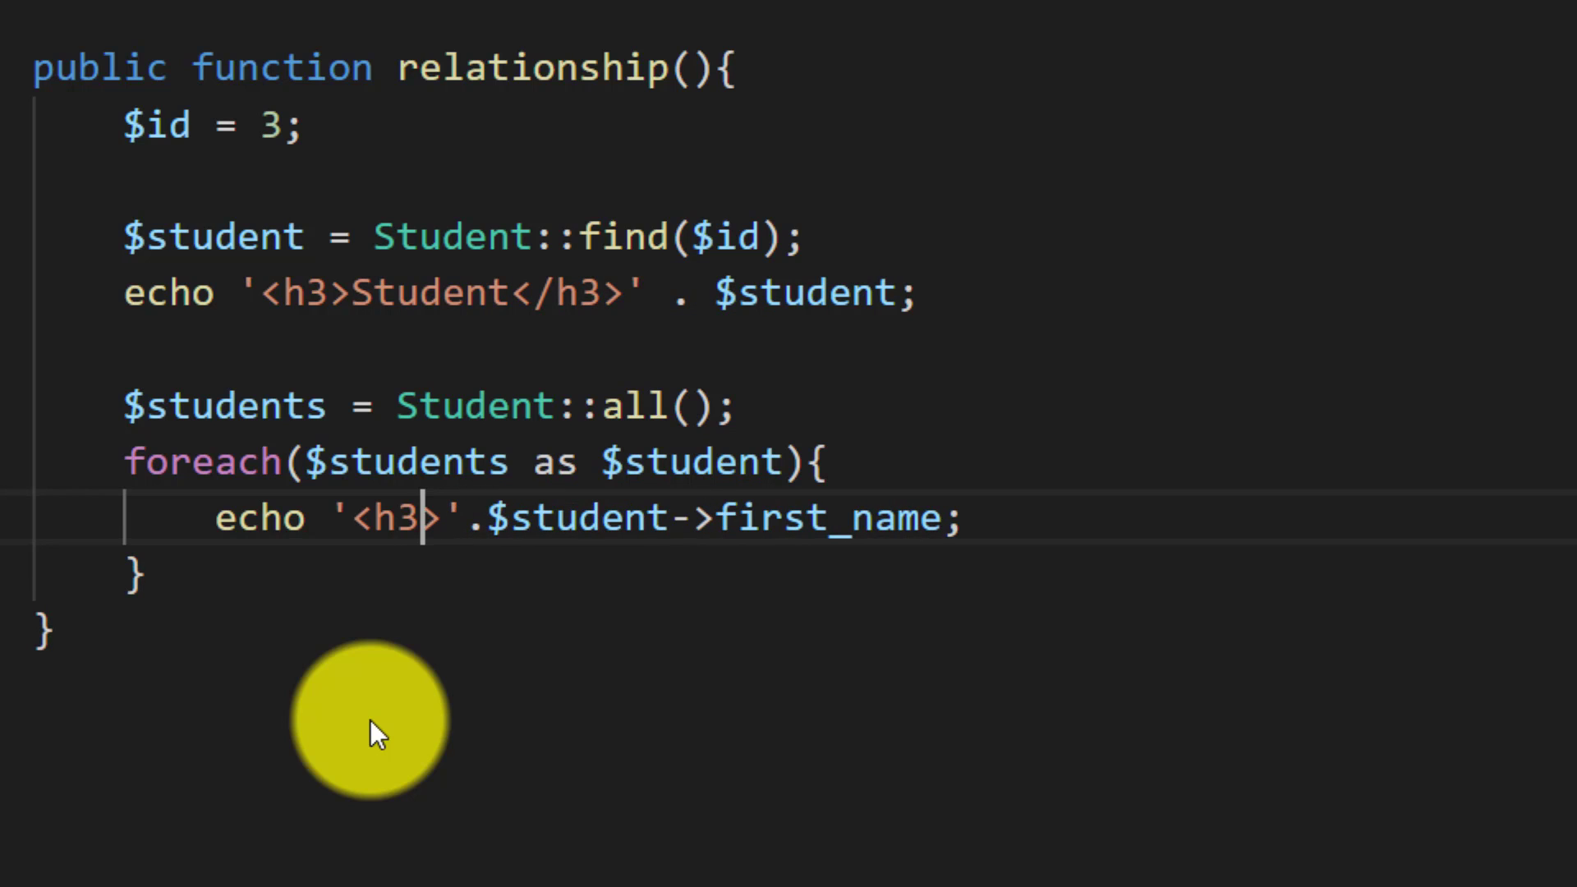
{"action": "key", "text": "ctrl+shift+Left"}
{"action": "type", "text": "br"}
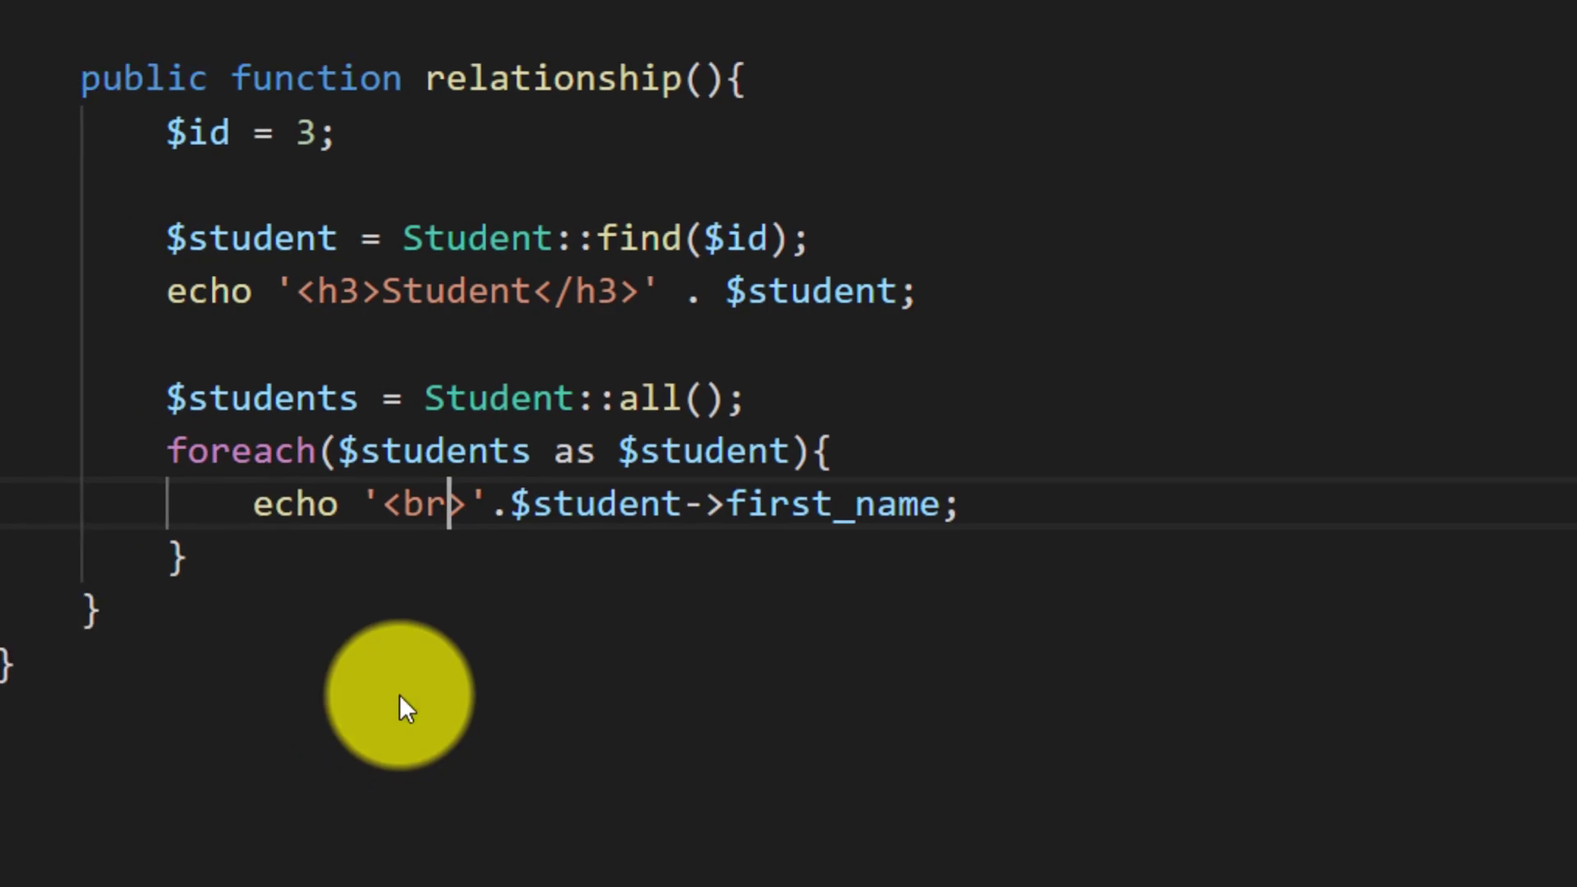
{"action": "key", "text": "alt+Tab"}
Check the listed names, then copy echo '<br>' onto a new line above Student::all().
{"action": "key", "text": "F5"}
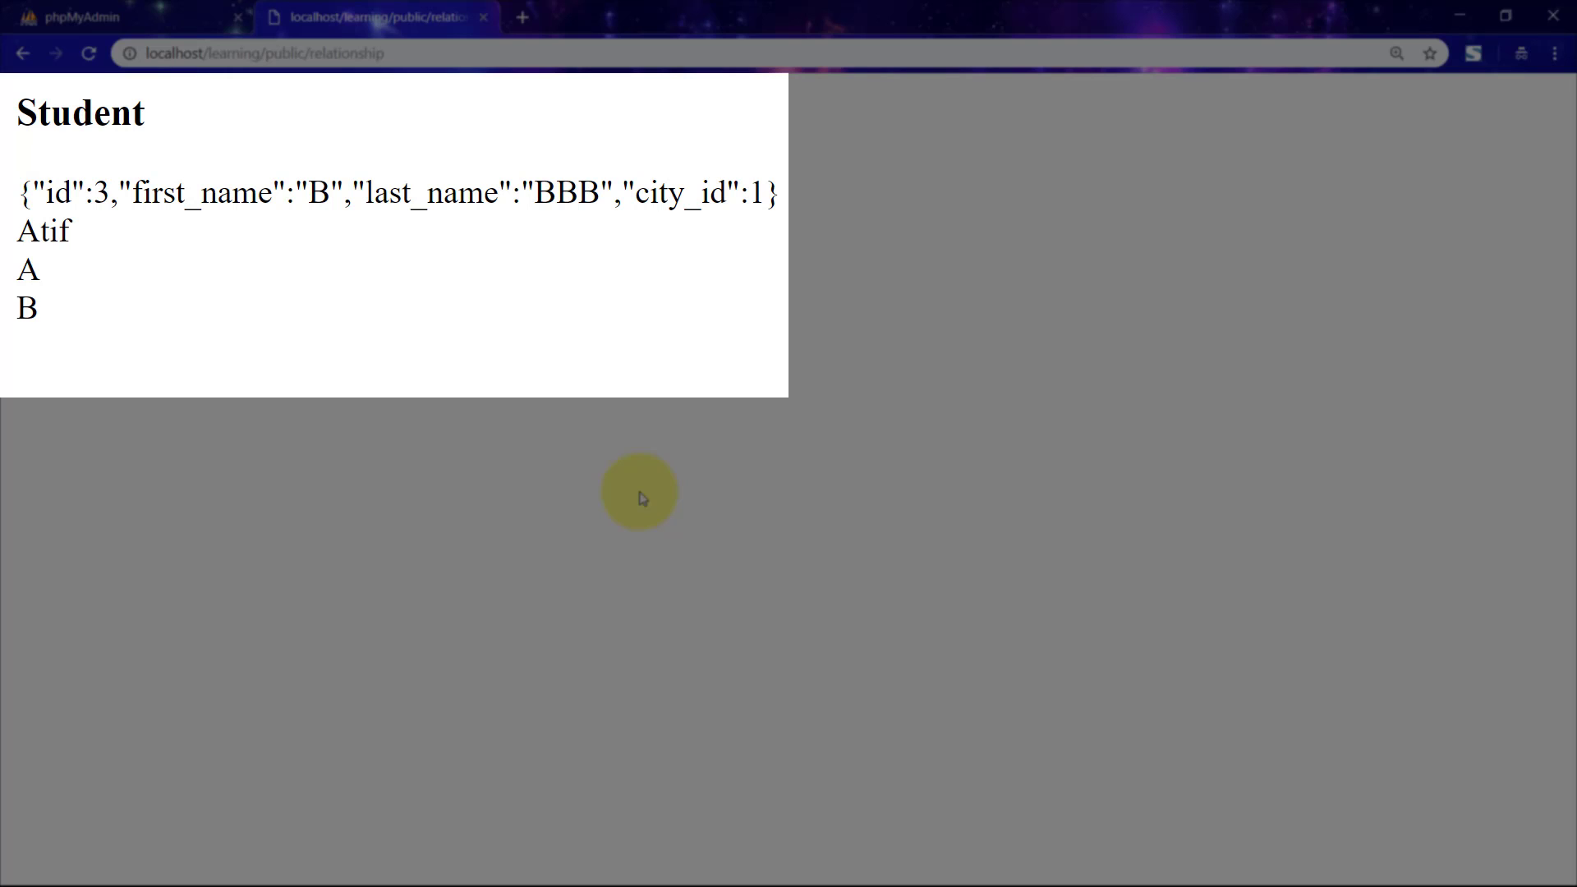
{"action": "key", "text": "alt+Tab"}
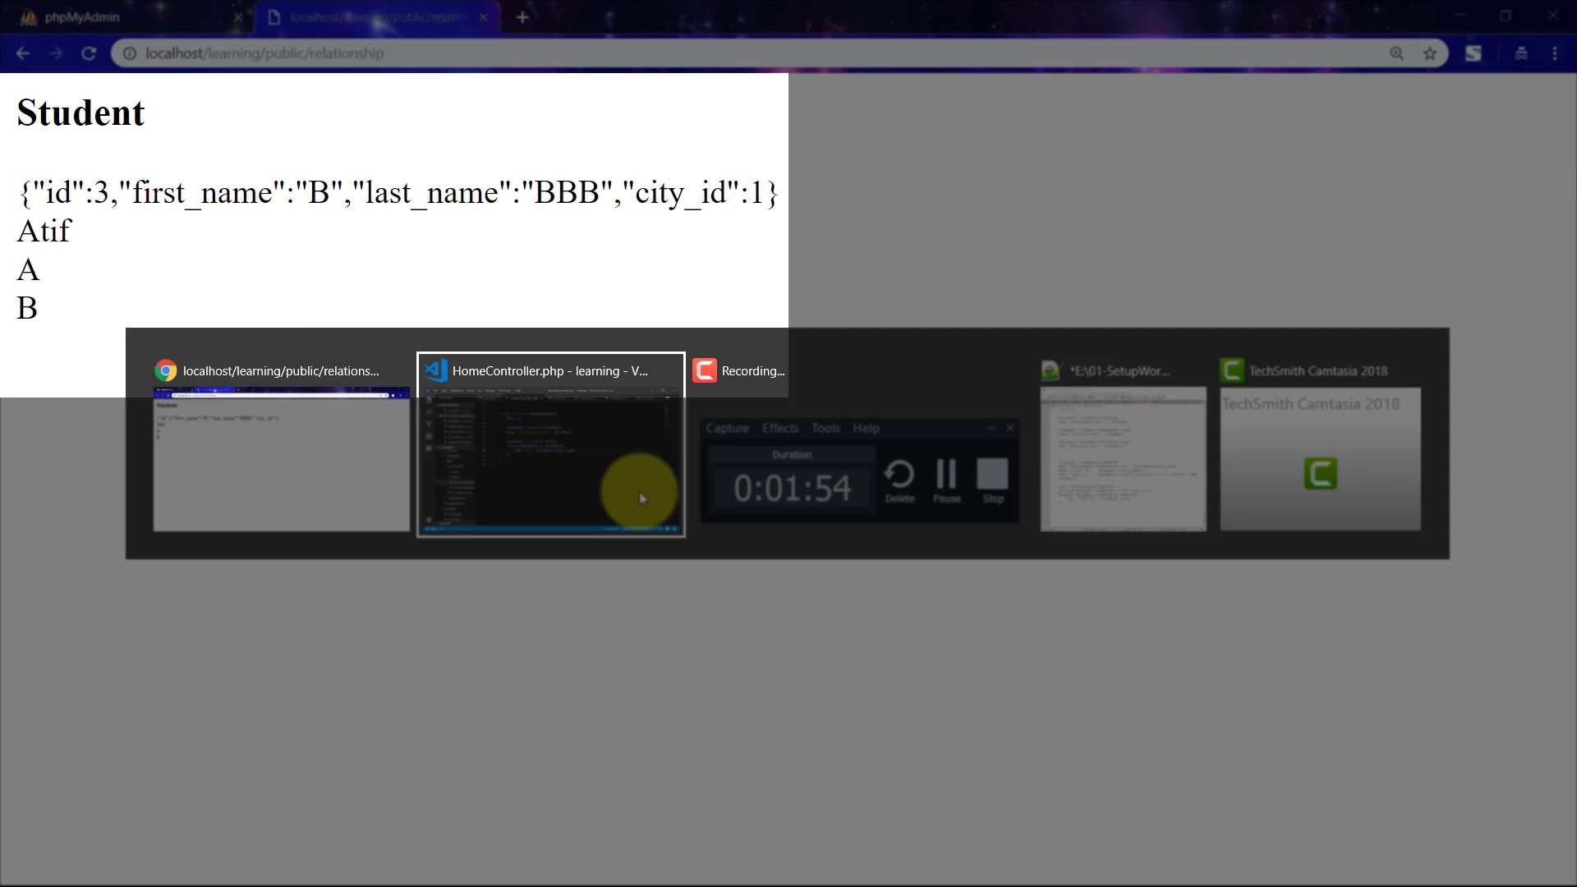
{"action": "key", "text": "Down"}
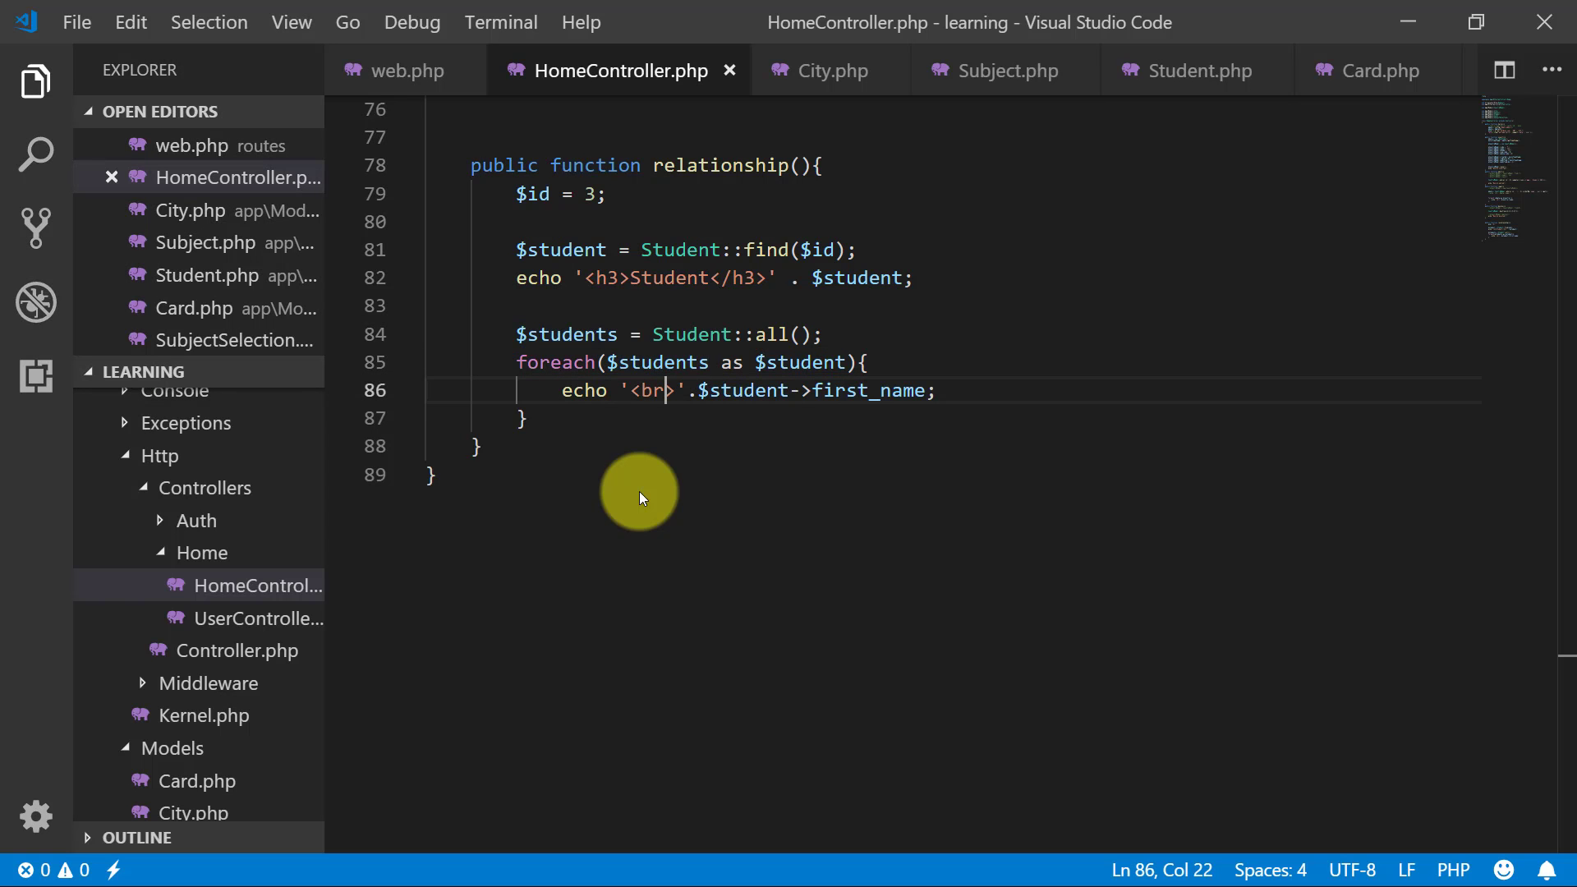
{"action": "key", "text": "Right"}
{"action": "key", "text": "Right"}
{"action": "key", "text": "shift+Home"}
{"action": "key", "text": "ctrl+c"}
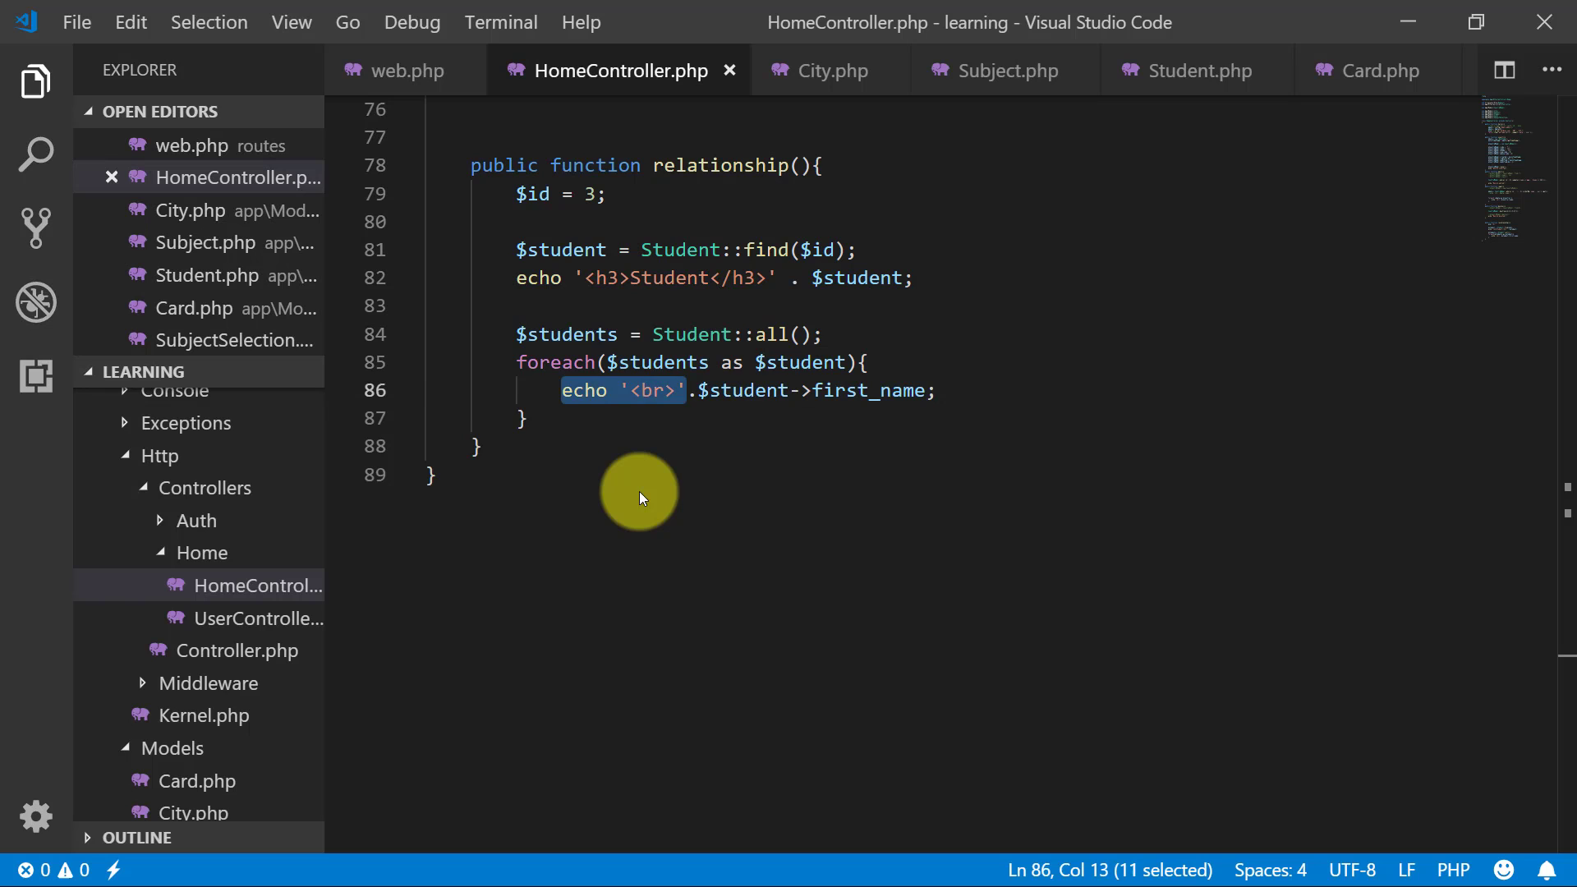
{"action": "key", "text": "Up"}
{"action": "key", "text": "Up"}
{"action": "key", "text": "Up"}
{"action": "key", "text": "Return"}
{"action": "key", "text": "ctrl+v"}
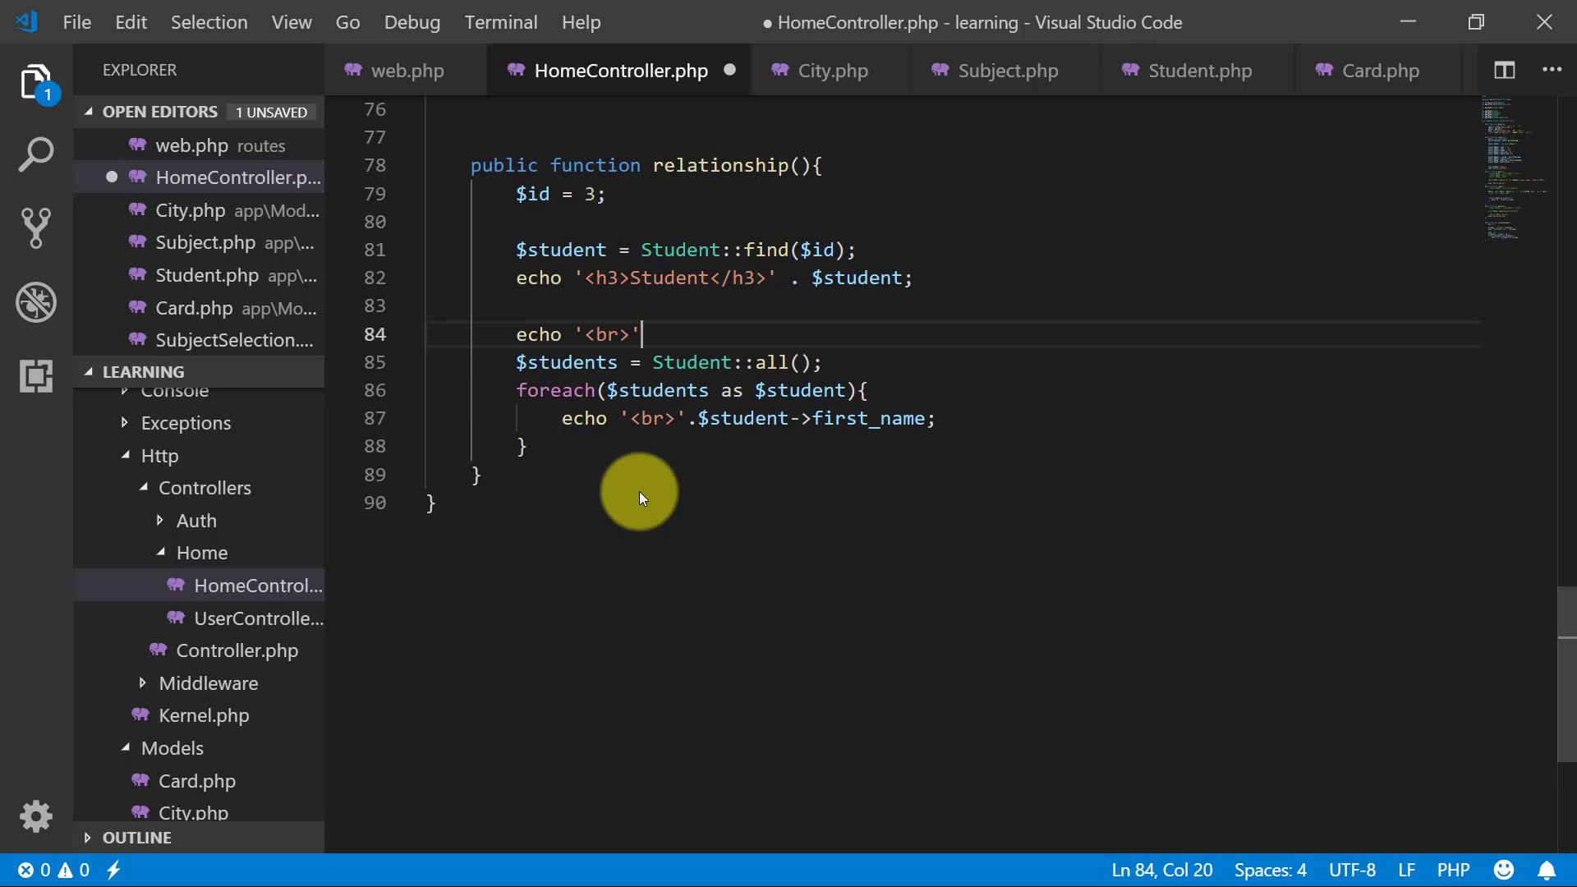
{"action": "type", "text": ";"}
Save, reload Chrome to check the spacing, and select the loop's echo statement.
{"action": "key", "text": "ctrl+s"}
{"action": "key", "text": "alt+Tab"}
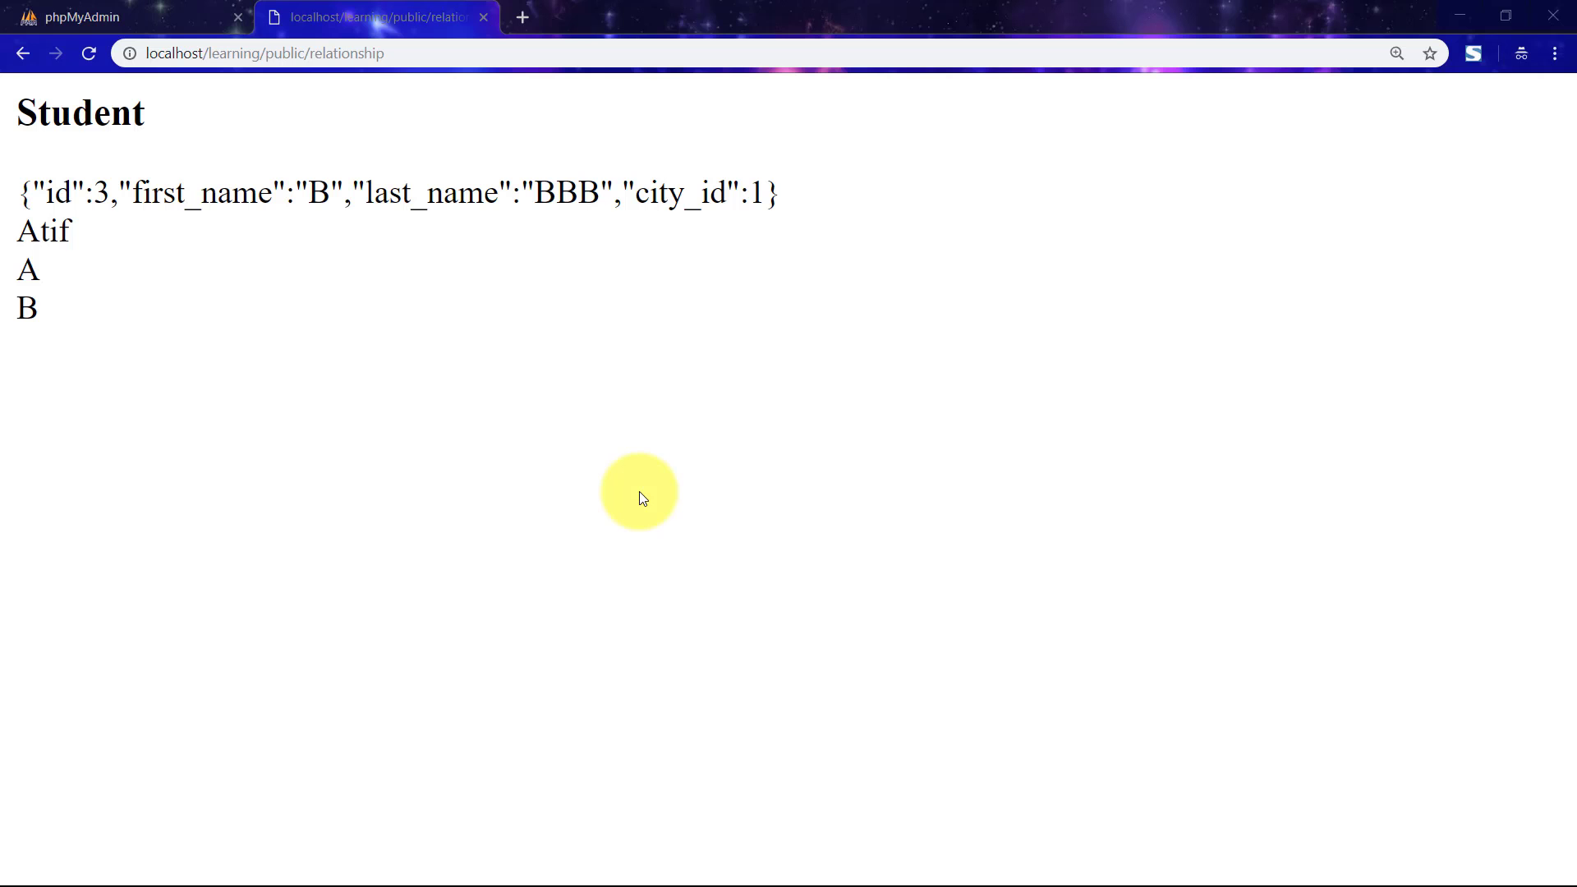
{"action": "key", "text": "F5"}
{"action": "key", "text": "alt+Tab"}
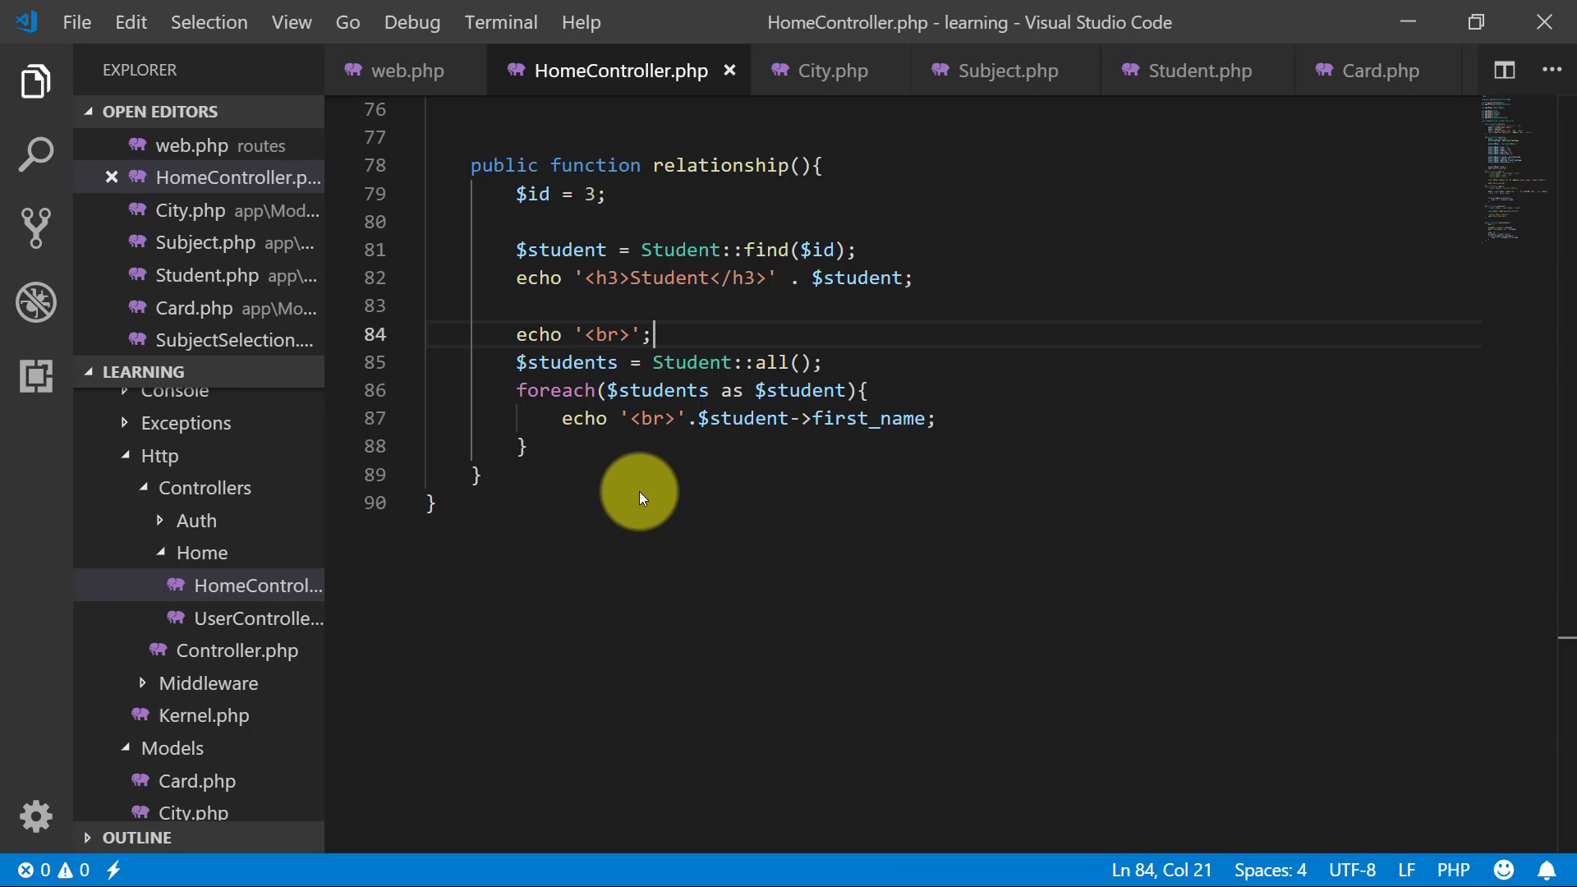
{"action": "left_click", "coordinate": [561, 449]}
{"action": "key", "text": "Up"}
{"action": "key", "text": "End"}
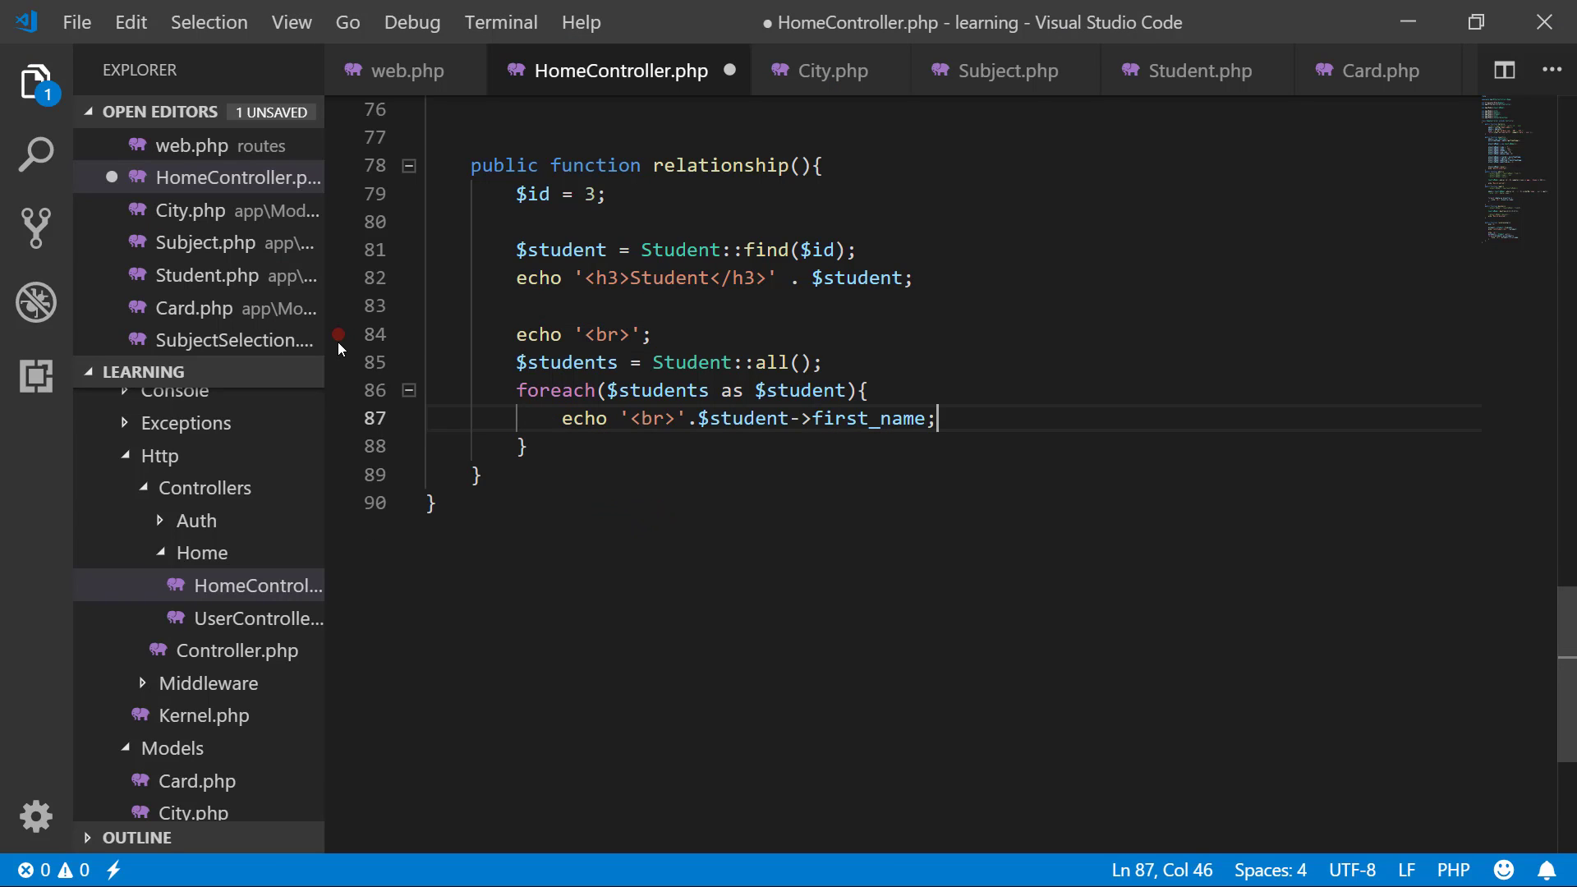
{"action": "key", "text": "shift+Home"}
Echo $student->first_name, then ' lives in ' . $student->city['name'] inside the loop.
{"action": "key", "text": "BackSpace"}
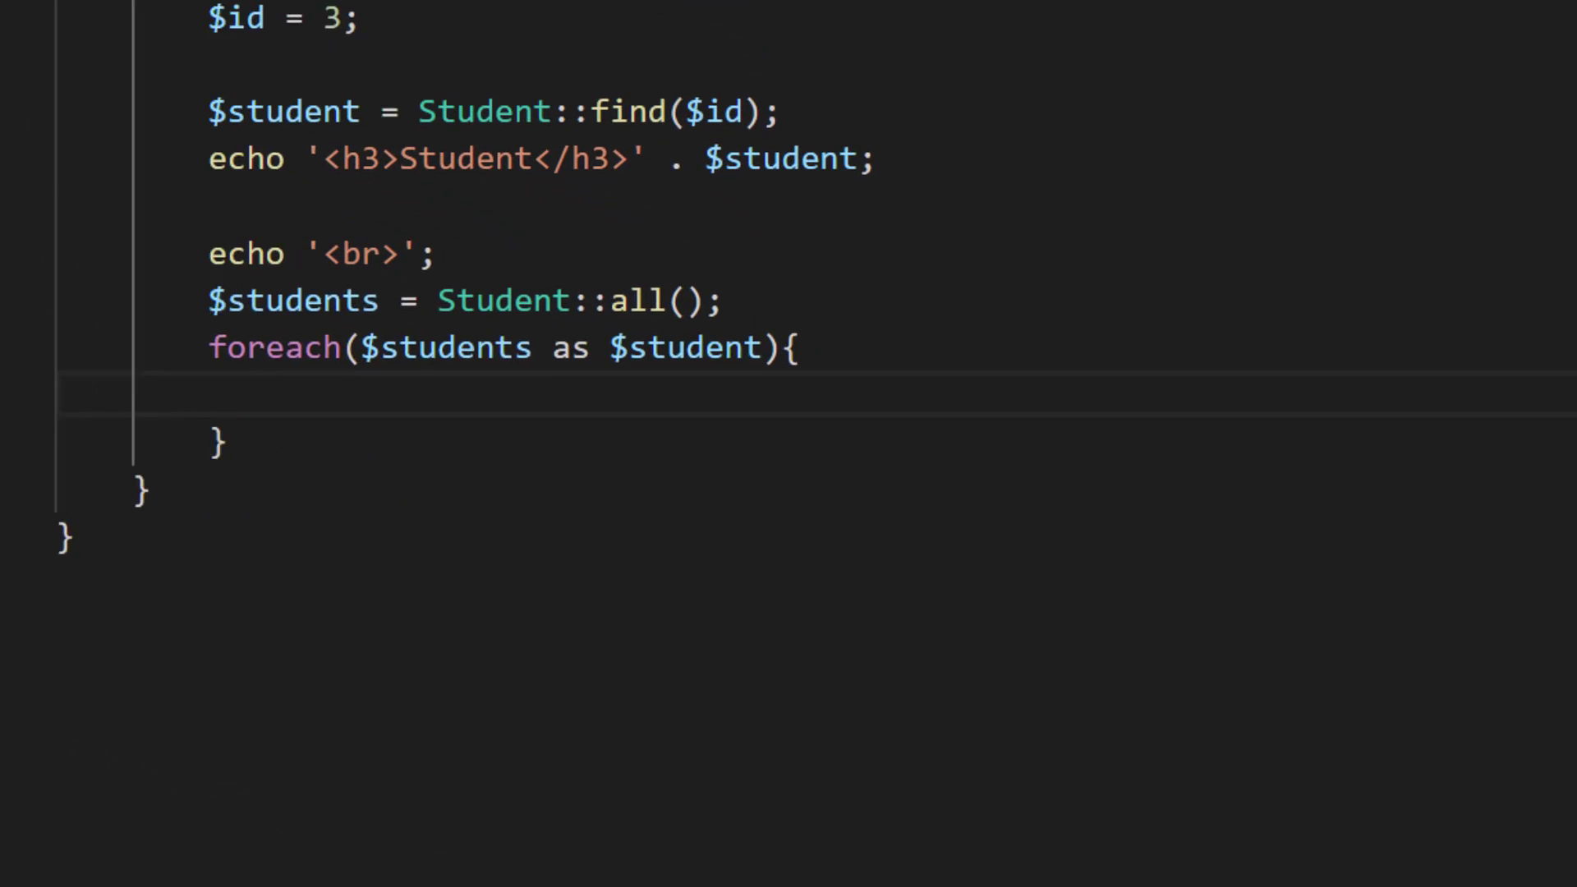
{"action": "type", "text": "echo '"}
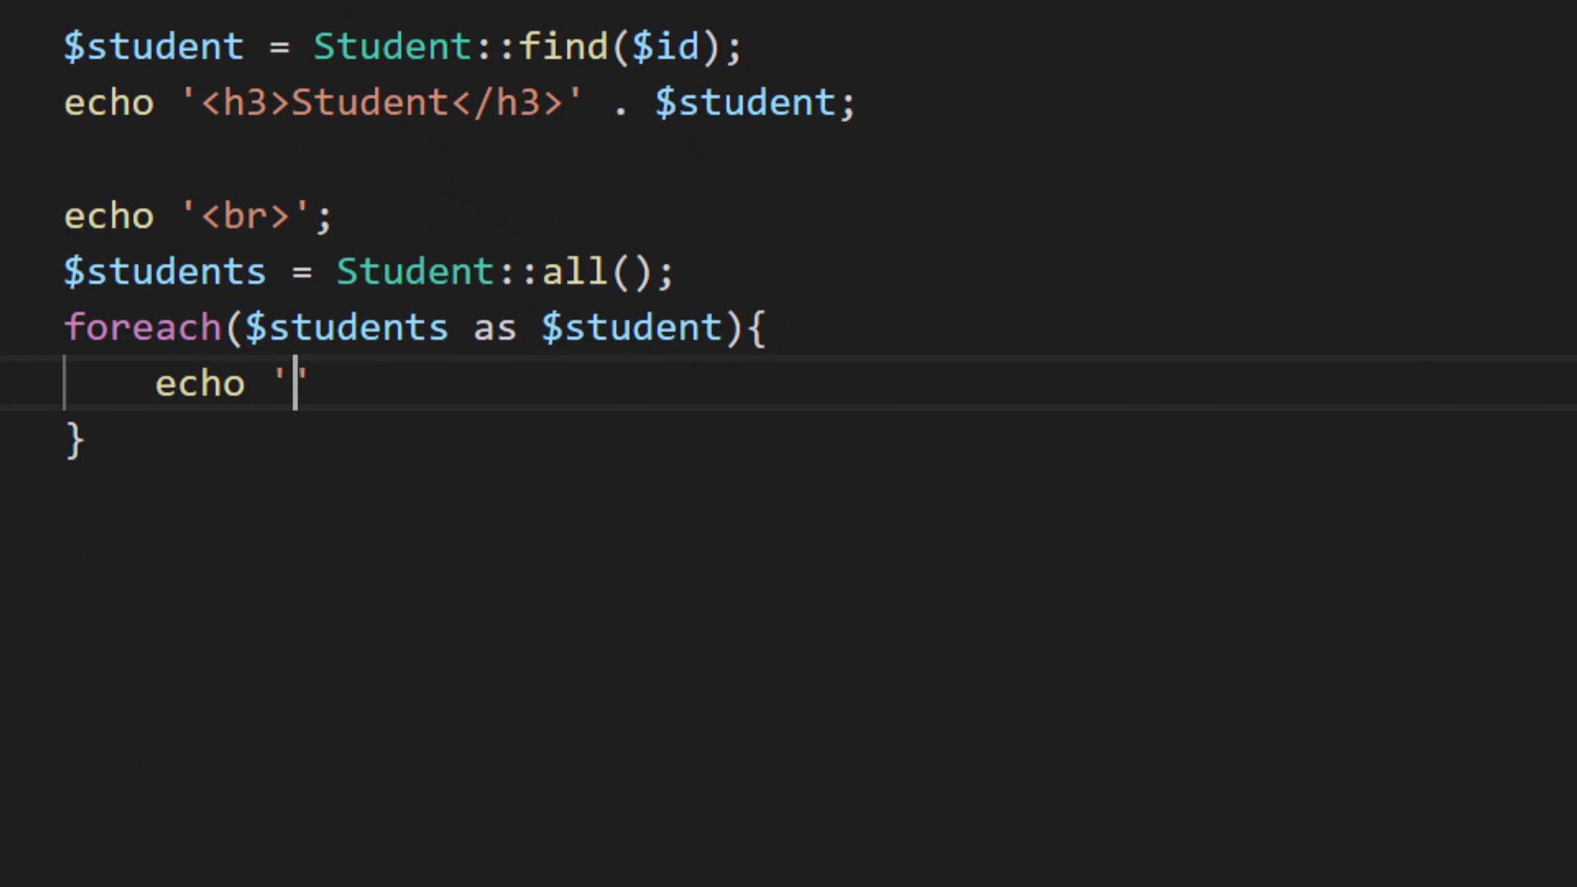
{"action": "type", "text": "<h3"}
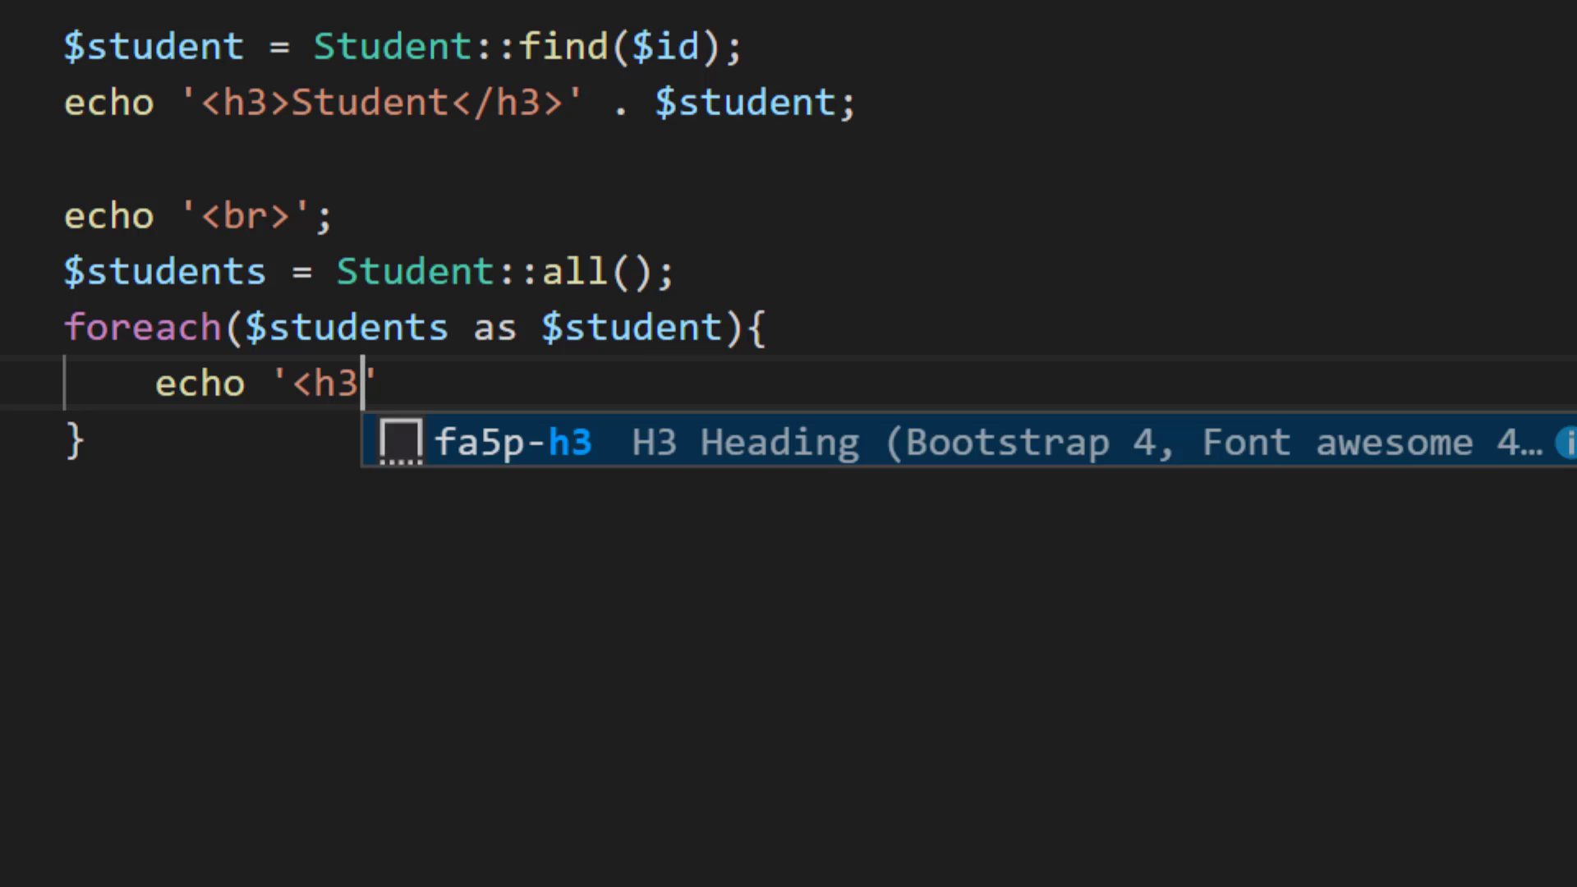
{"action": "type", "text": ">s"}
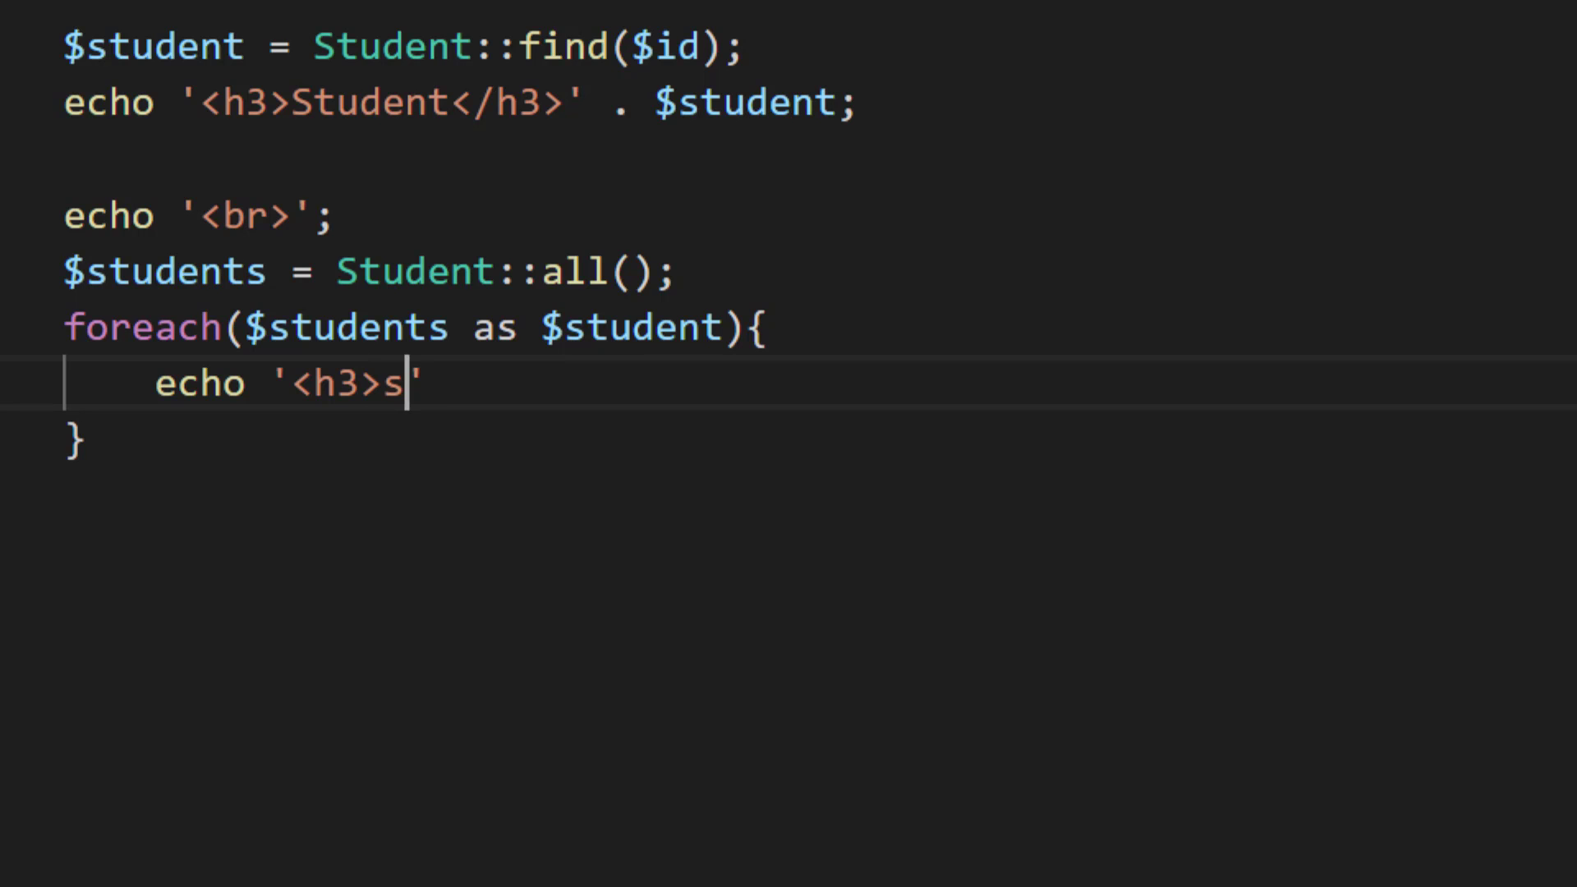
{"action": "key", "text": "BackSpace"}
{"action": "type", "text": "Student Inf"}
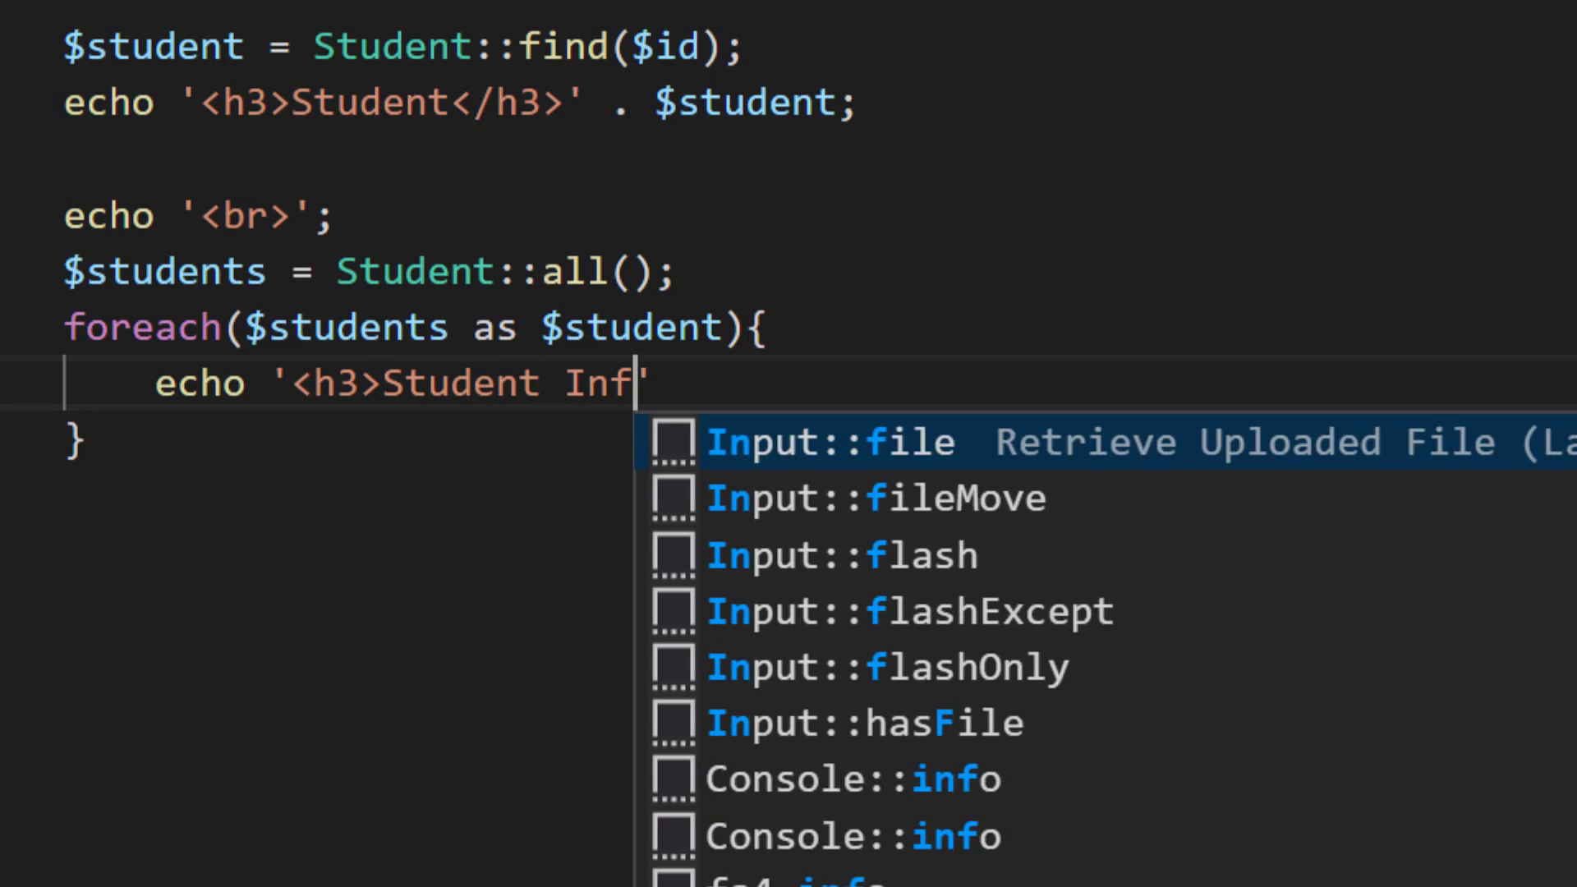
{"action": "type", "text": "ormation"}
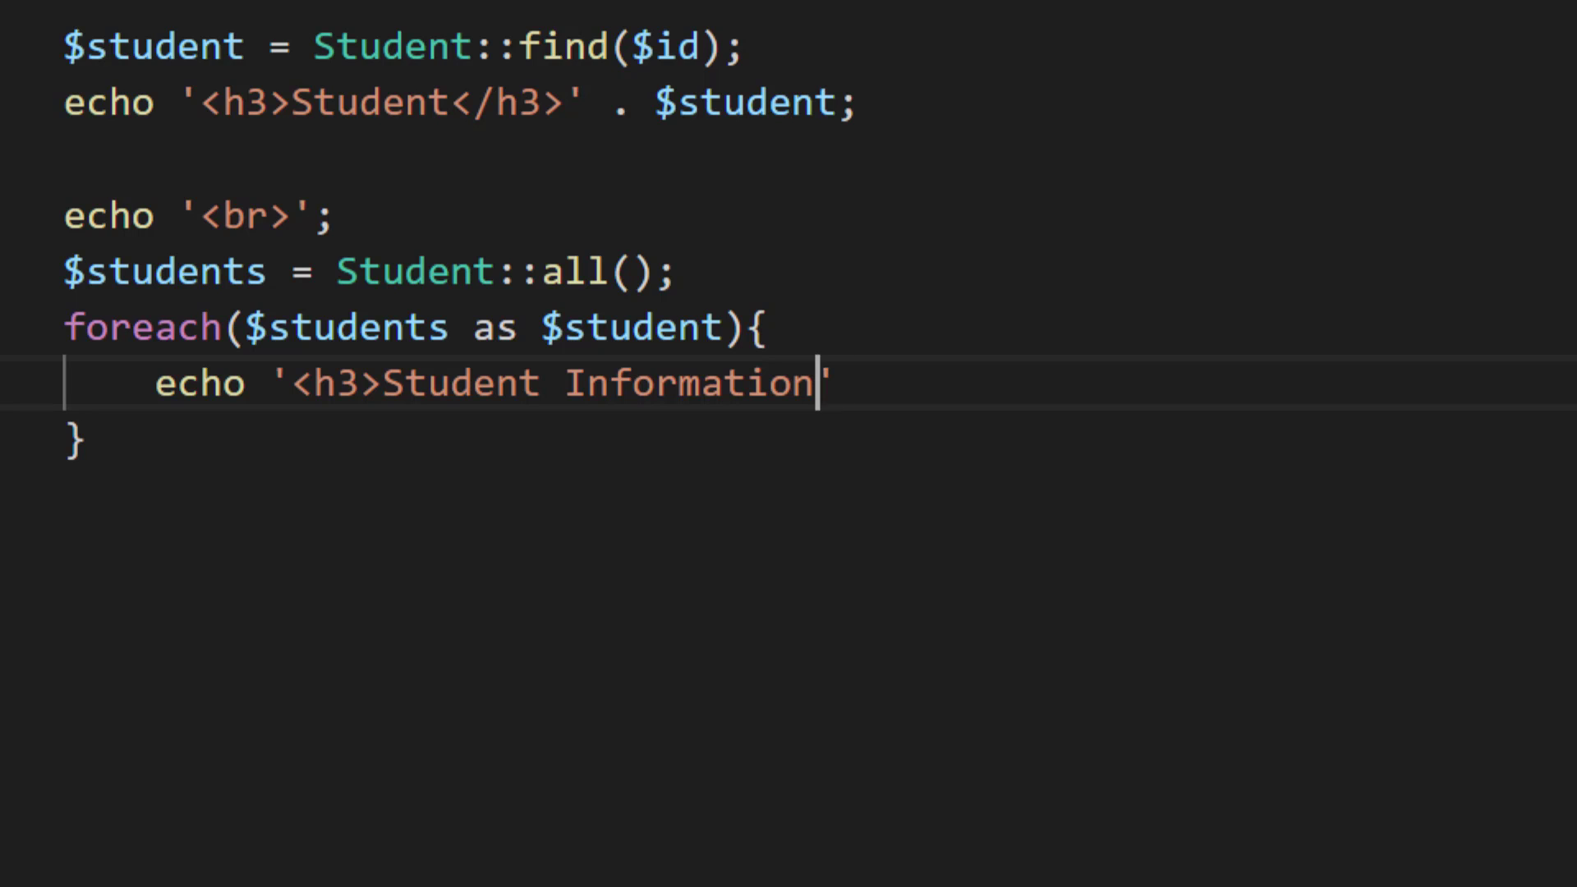
{"action": "type", "text": "</h3>'"}
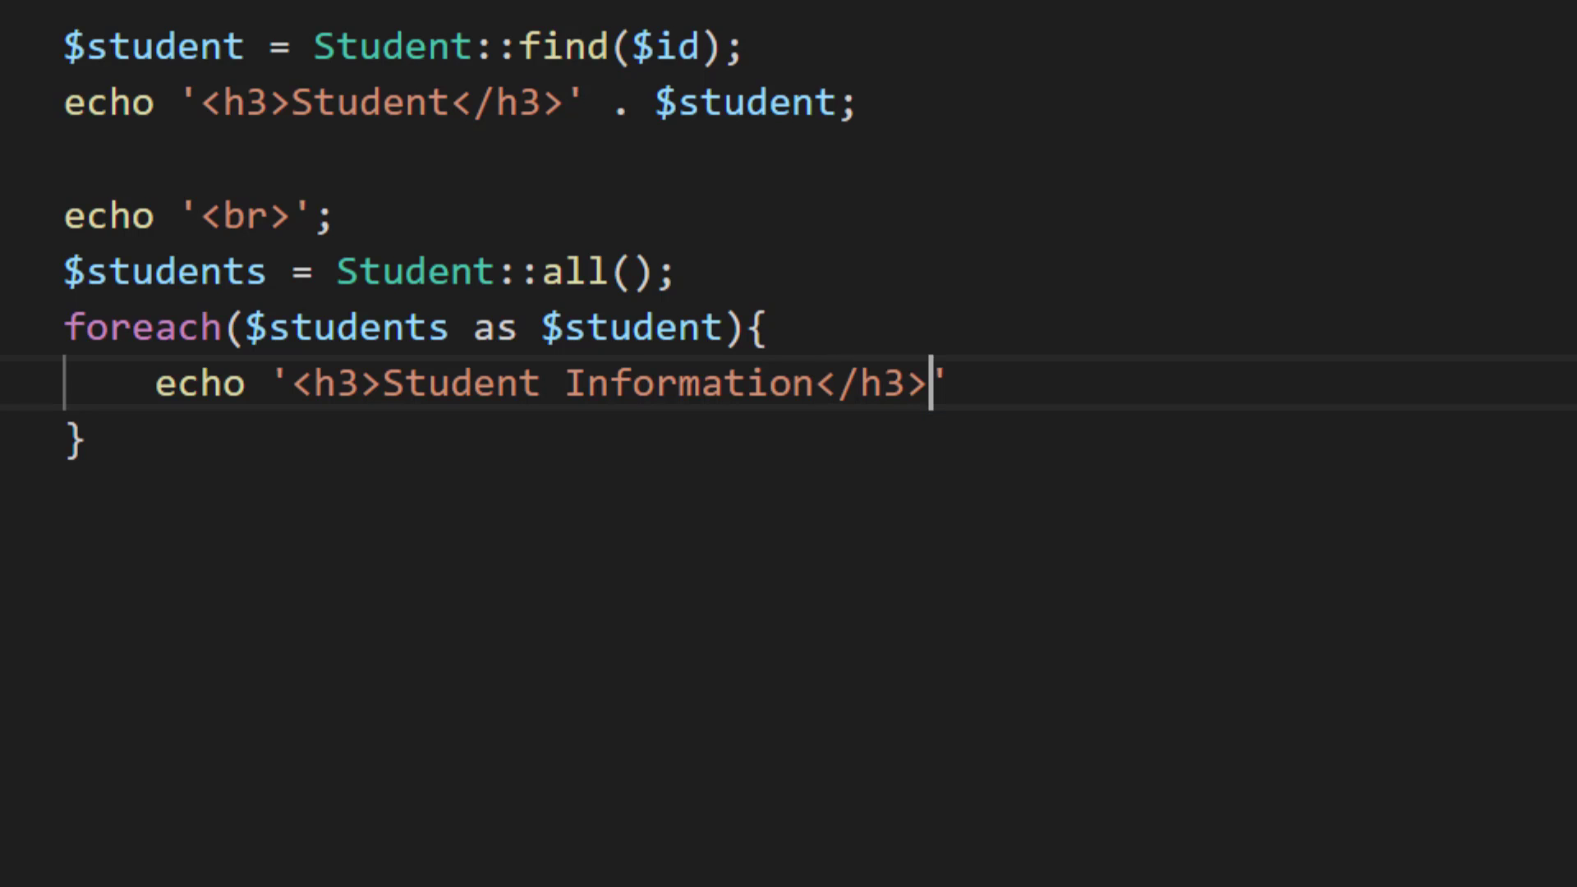
{"action": "type", "text": " . $"}
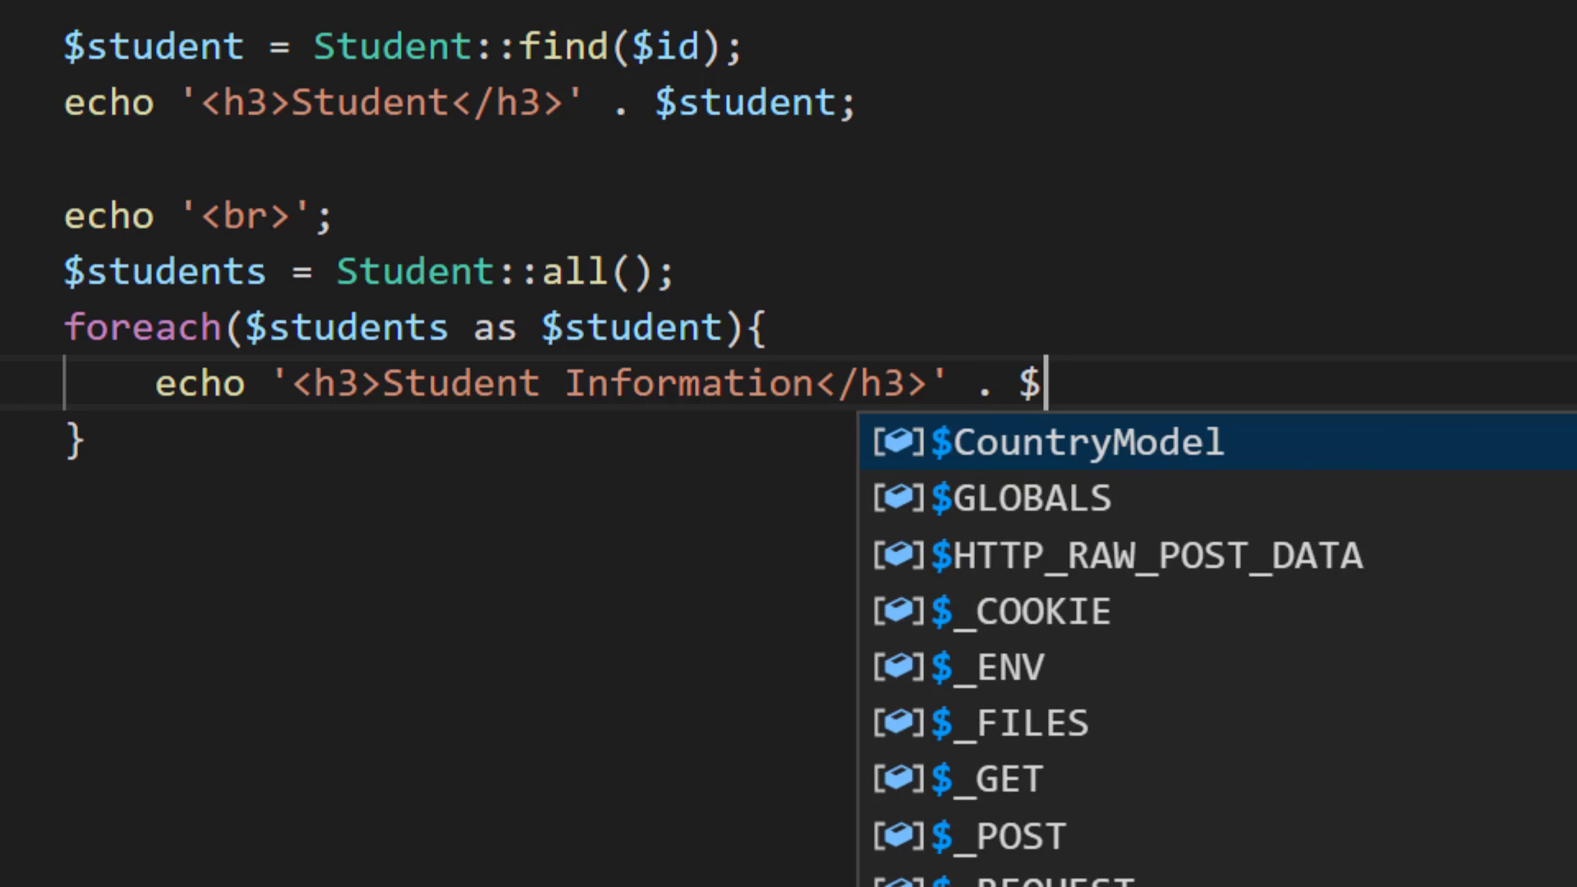
{"action": "type", "text": "student-"}
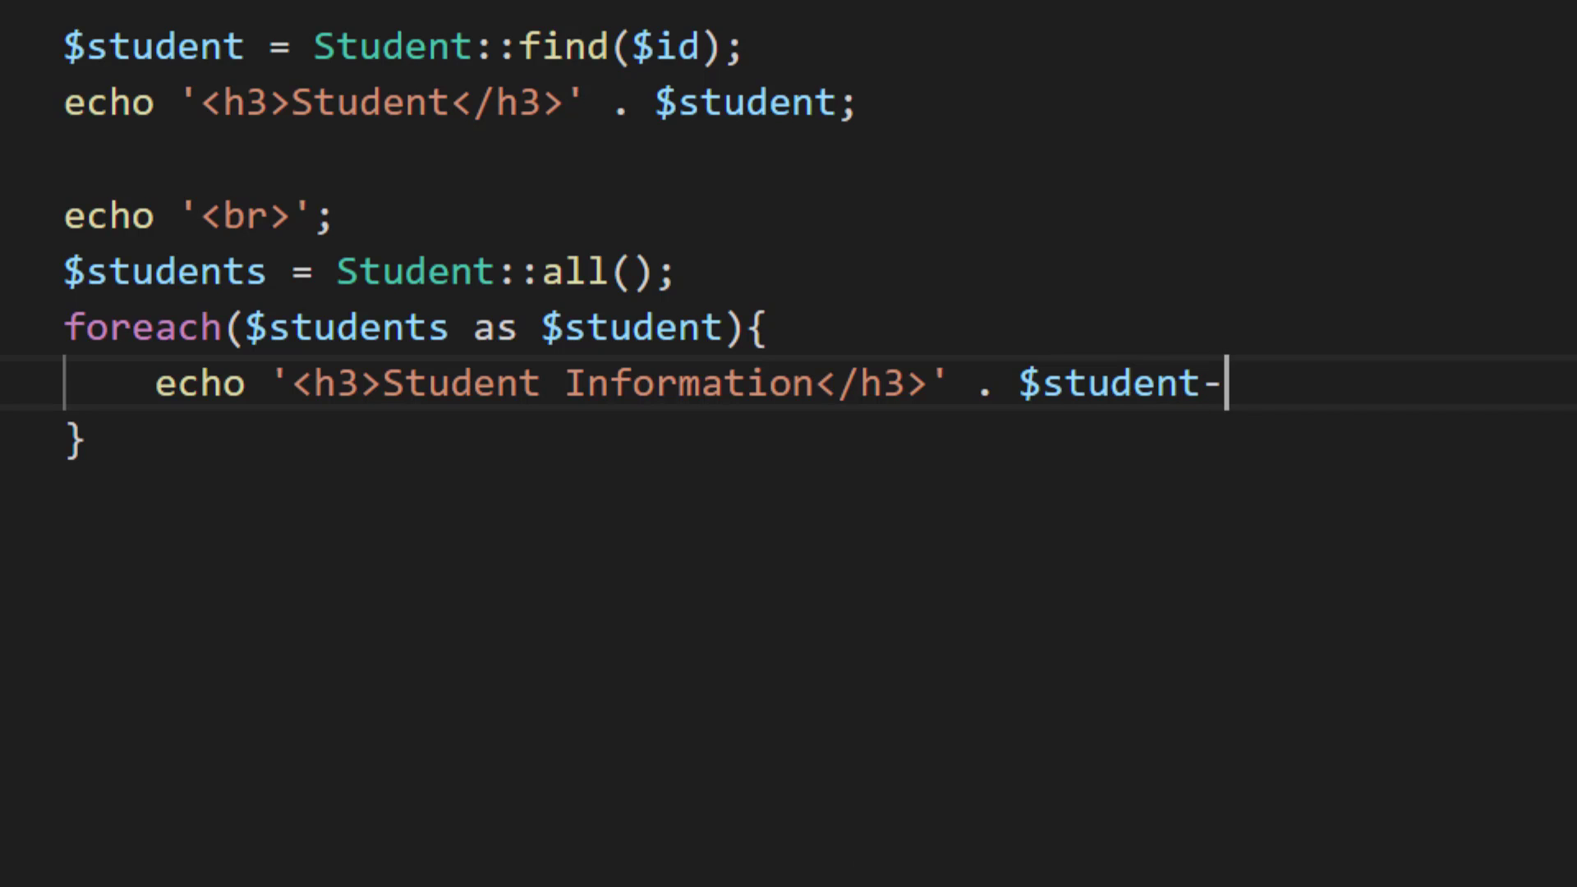
{"action": "type", "text": ">first_"}
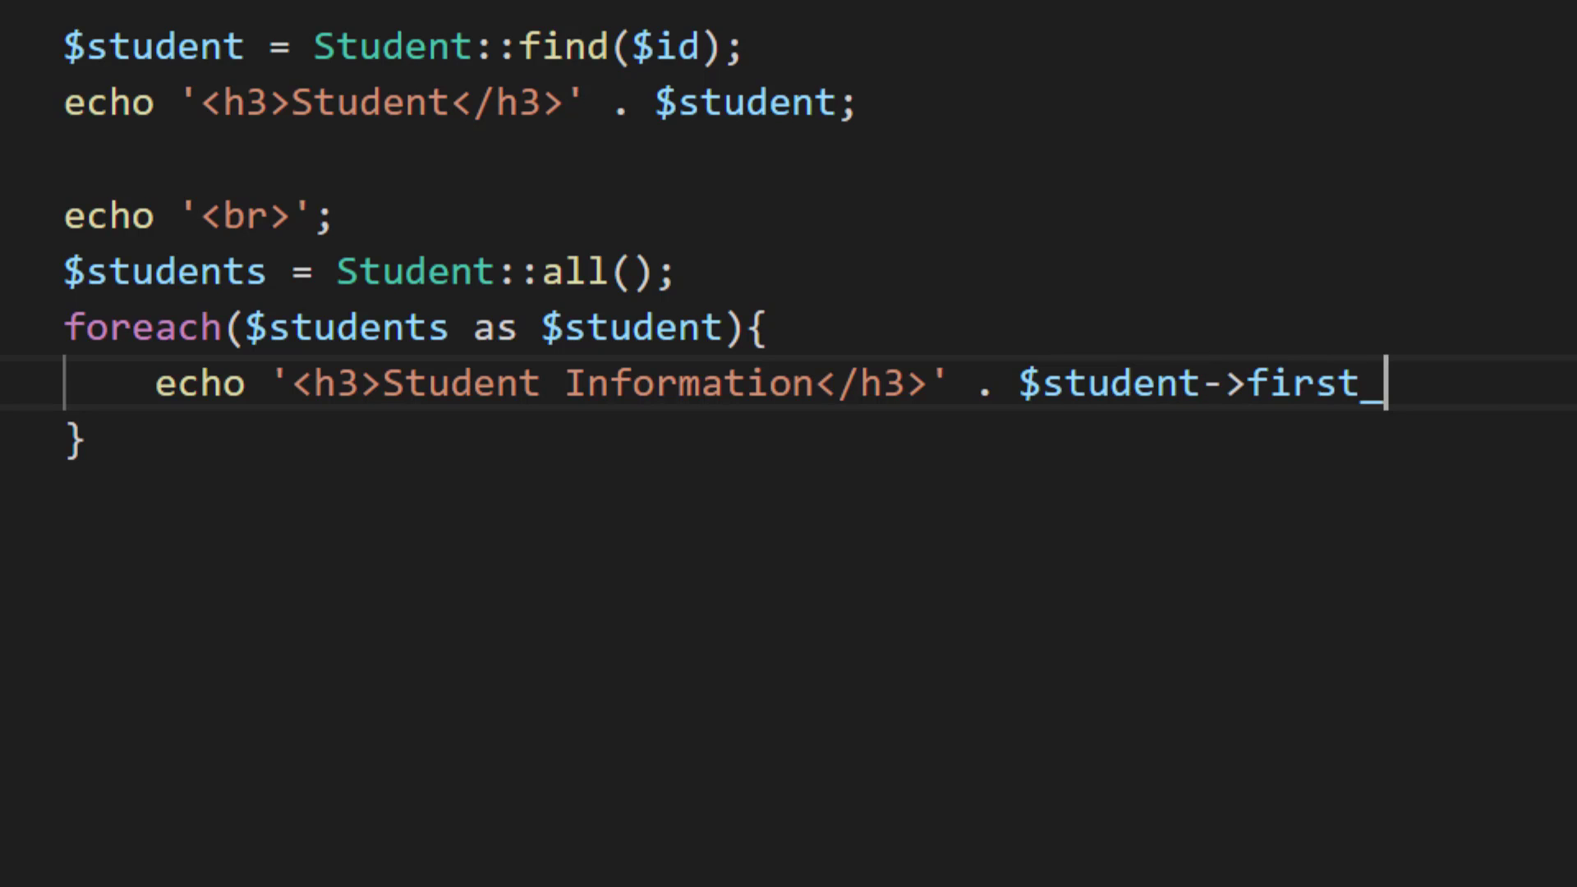
{"action": "type", "text": "name;"}
{"action": "key", "text": "Return"}
{"action": "type", "text": "echo "}
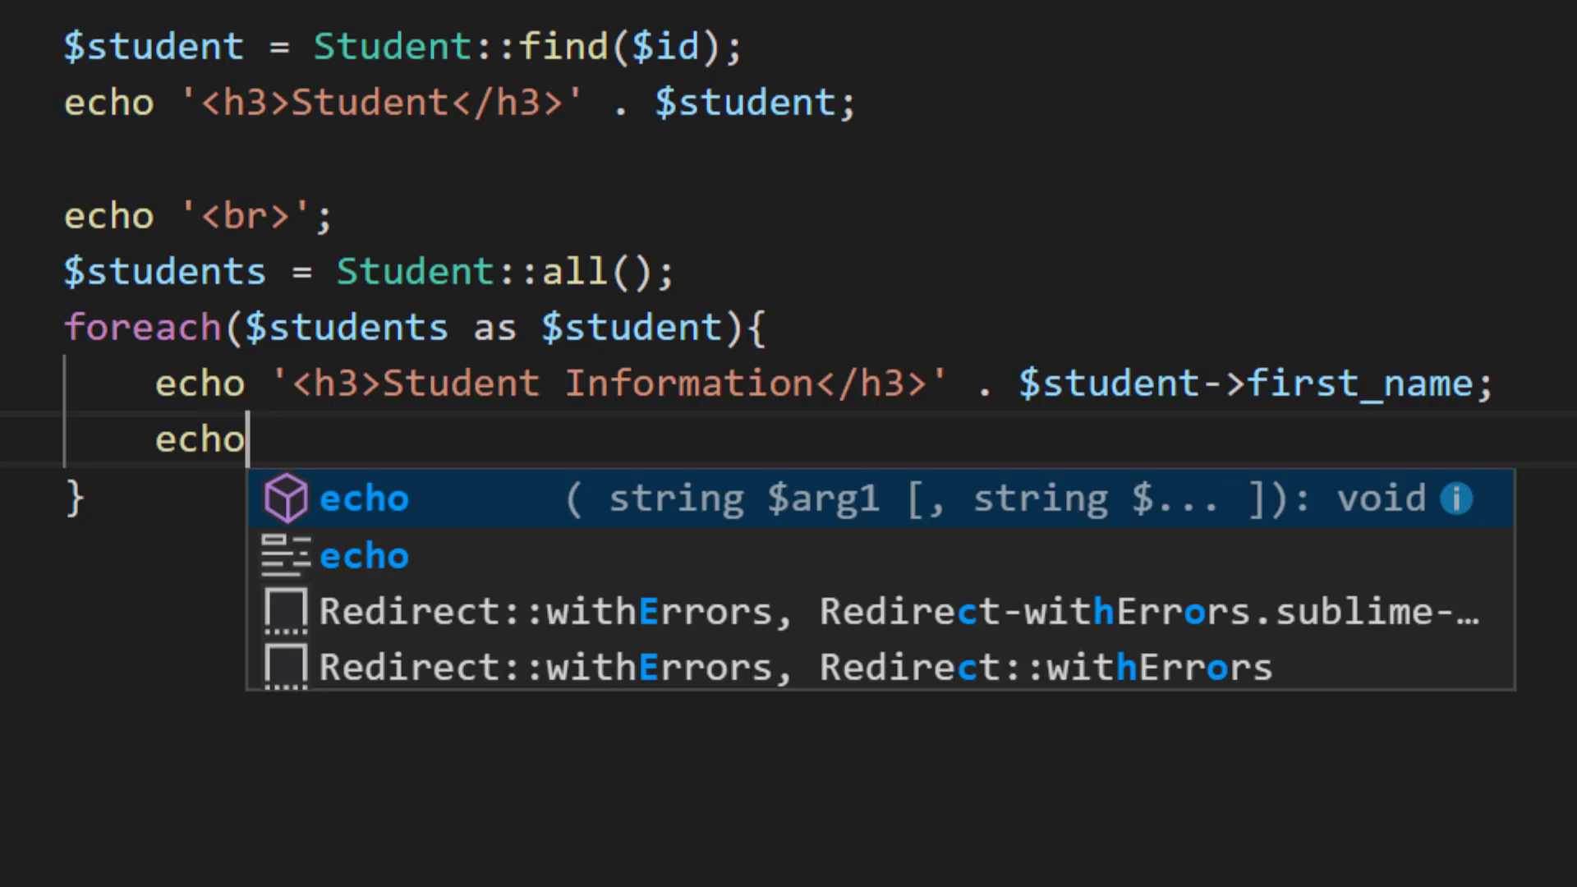
{"action": "type", "text": "' lives i"}
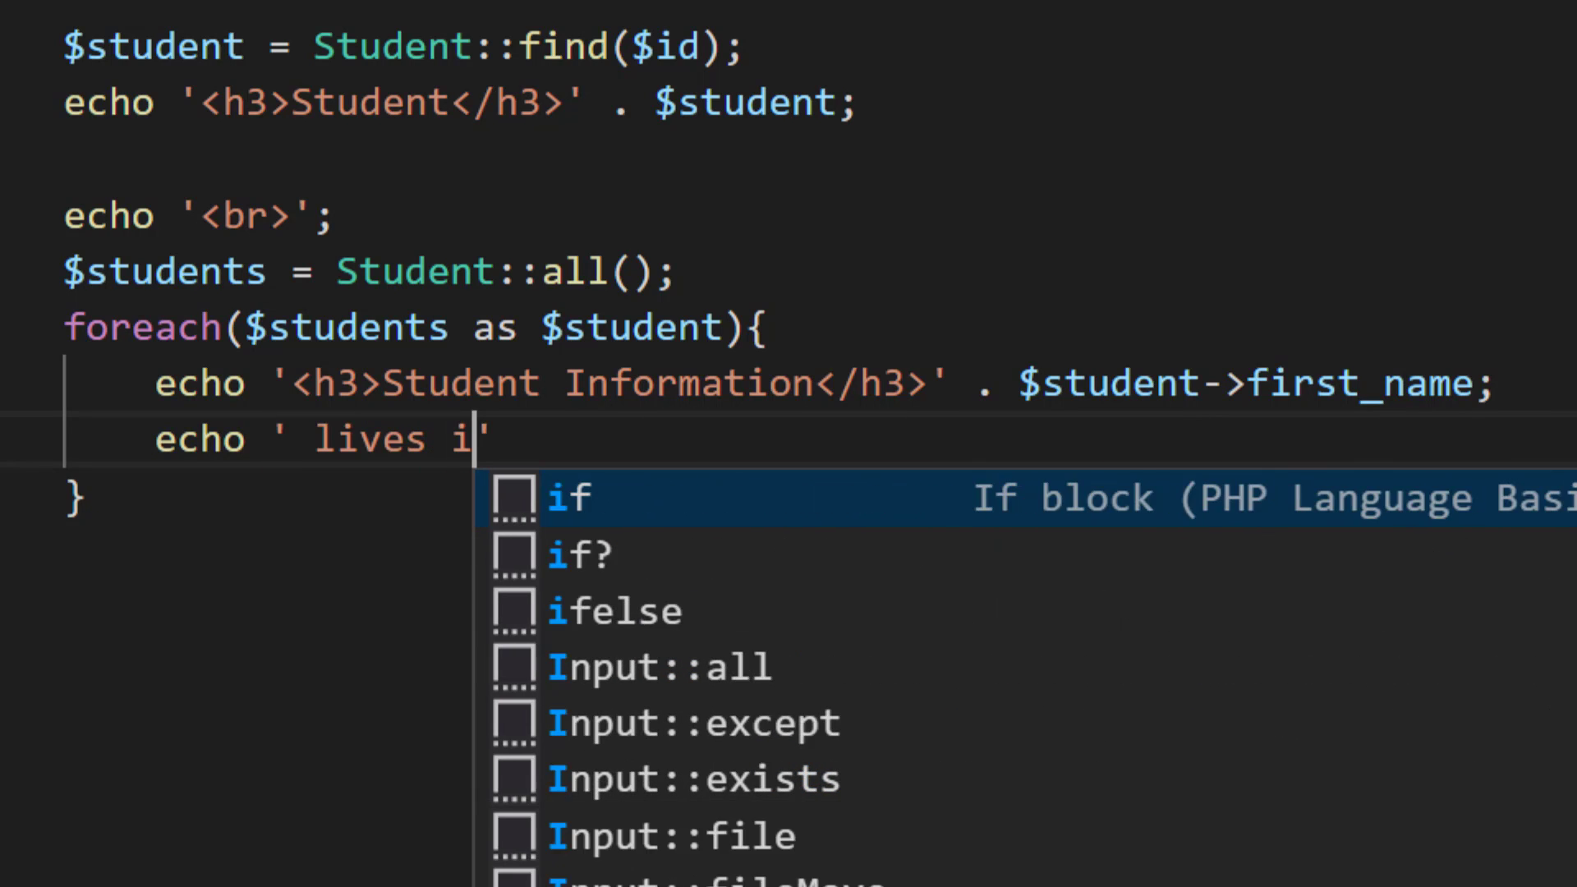
{"action": "type", "text": "n '"}
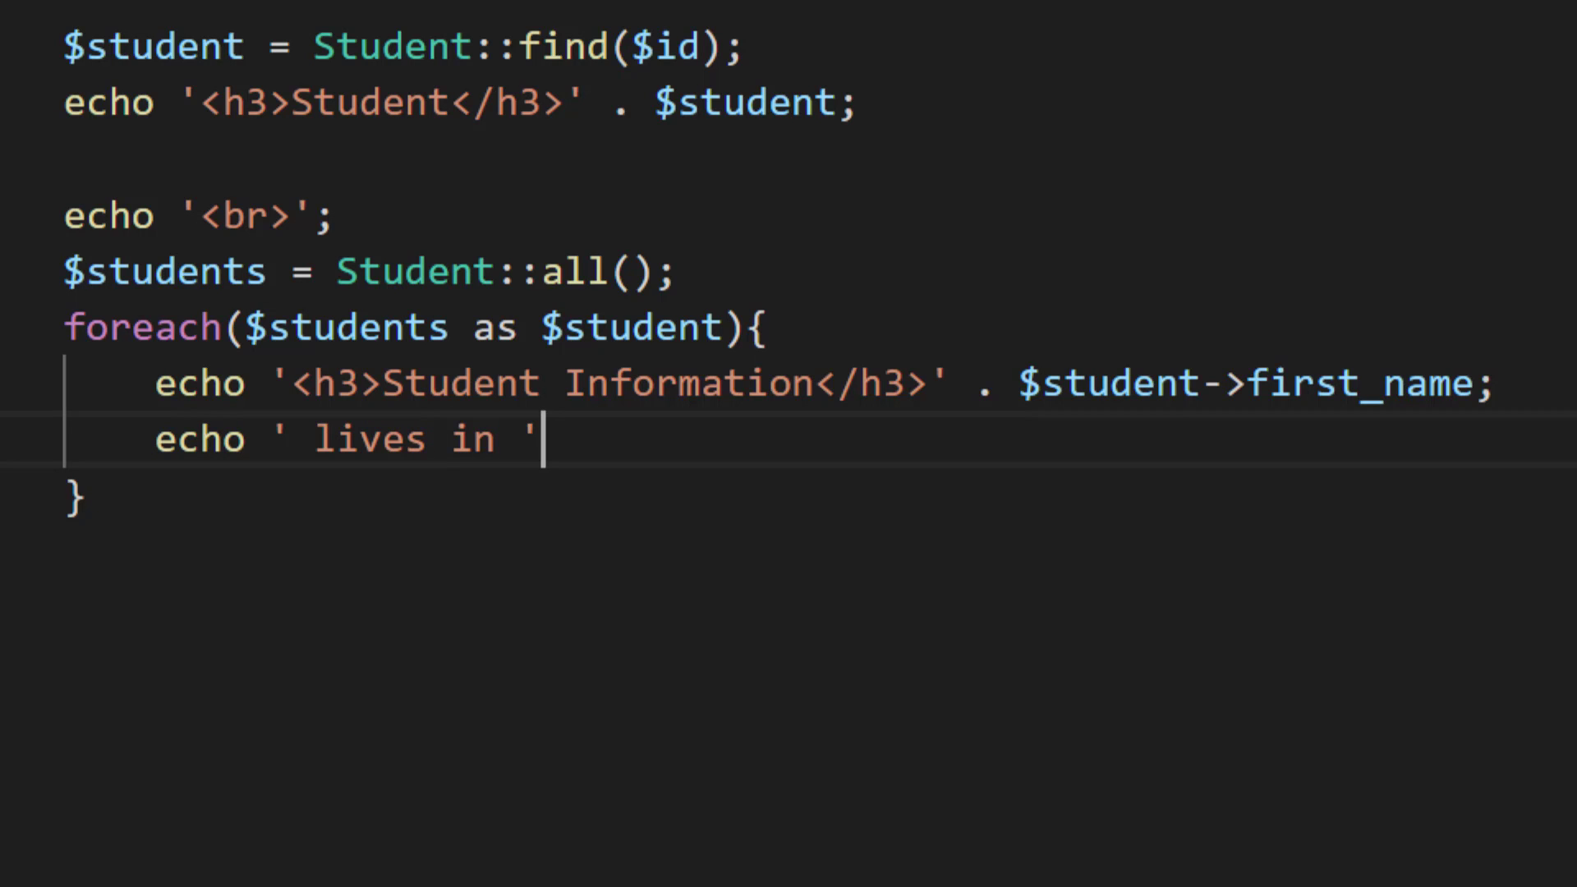
{"action": "type", "text": " . $student"}
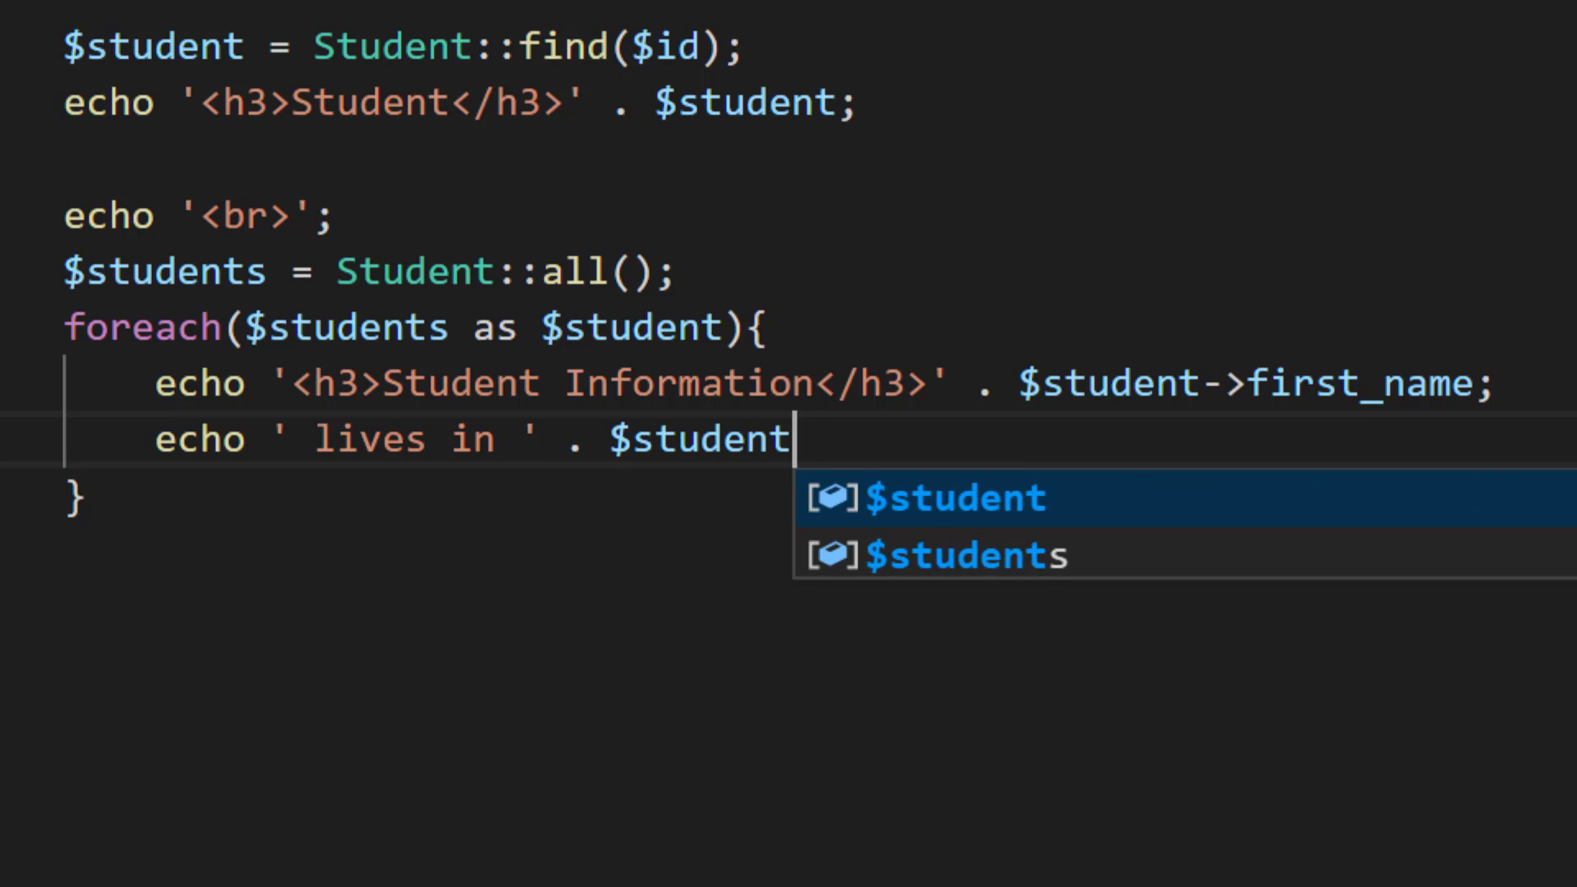
{"action": "type", "text": "->city"}
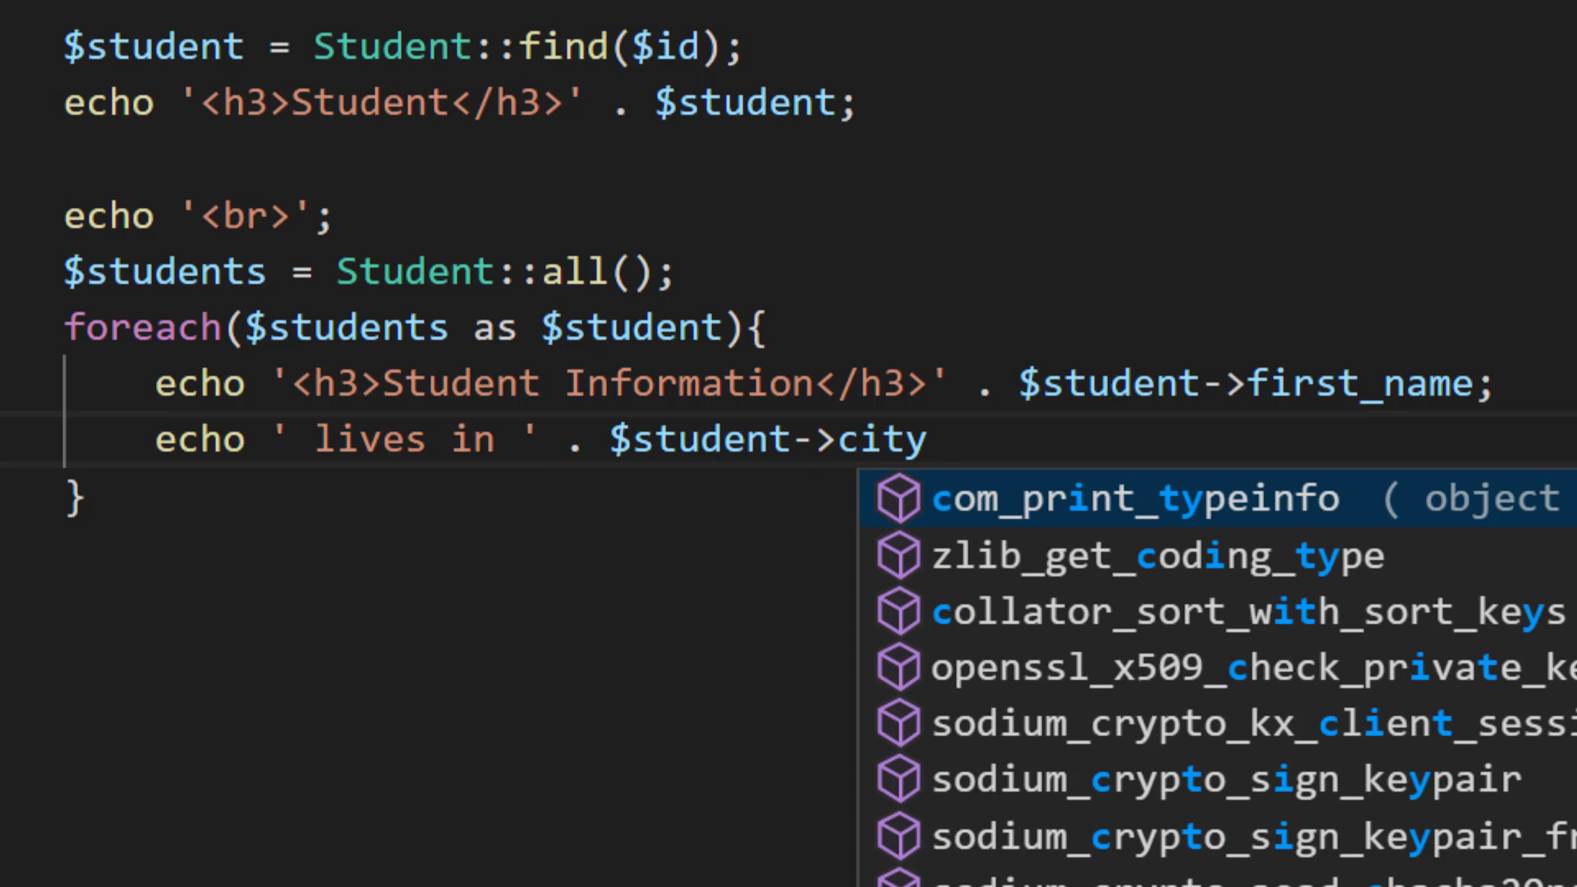
{"action": "type", "text": "['name']"}
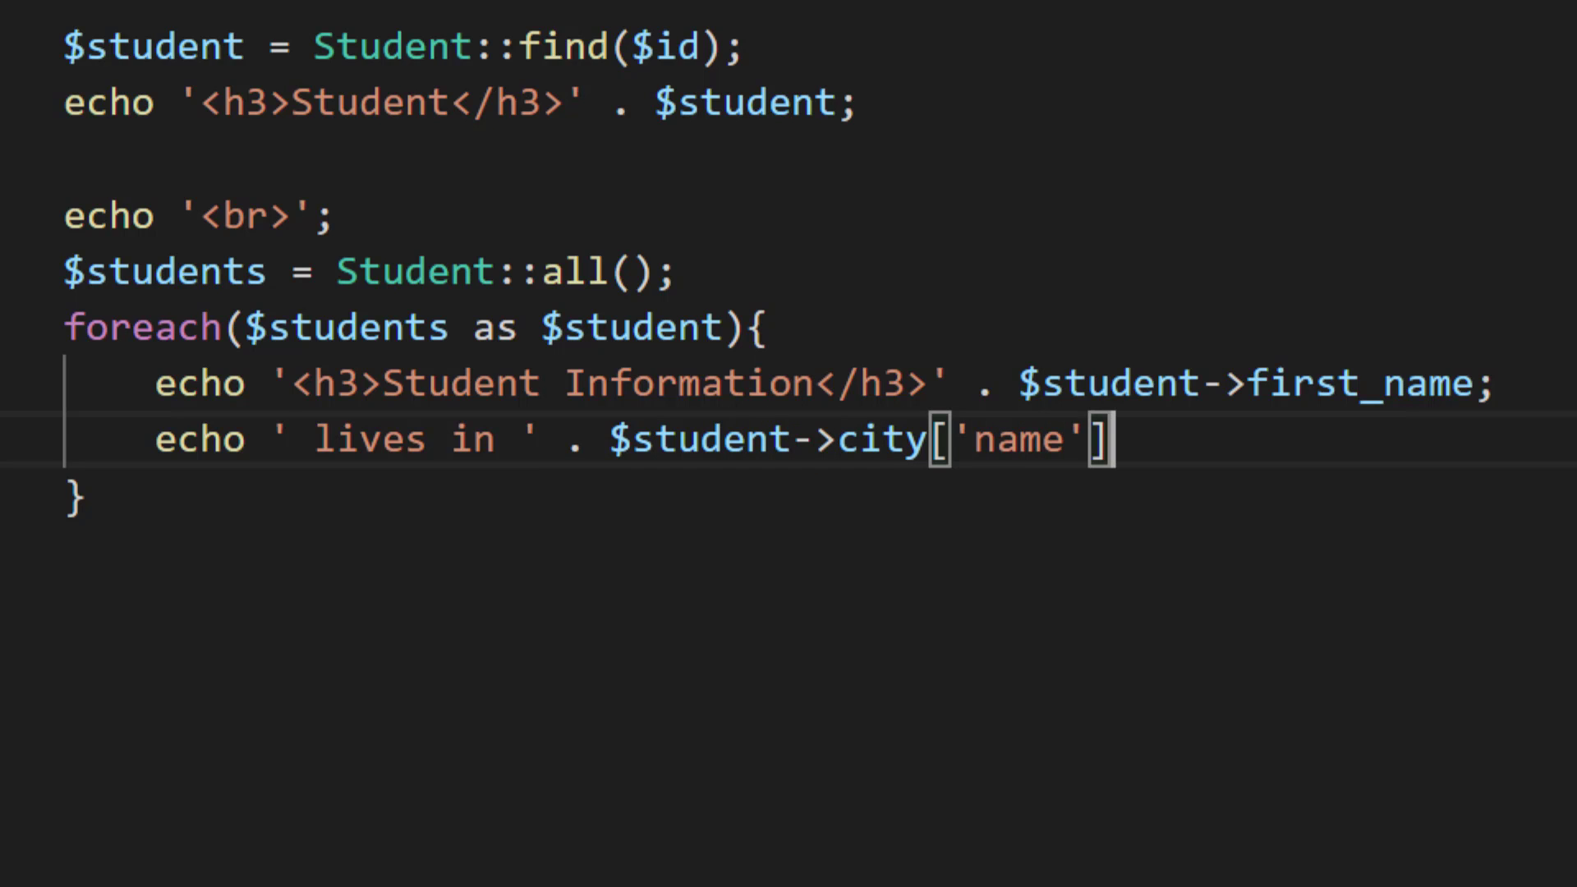
{"action": "type", "text": ";"}
{"action": "key", "text": "Return"}
{"action": "type", "text": "echo "}
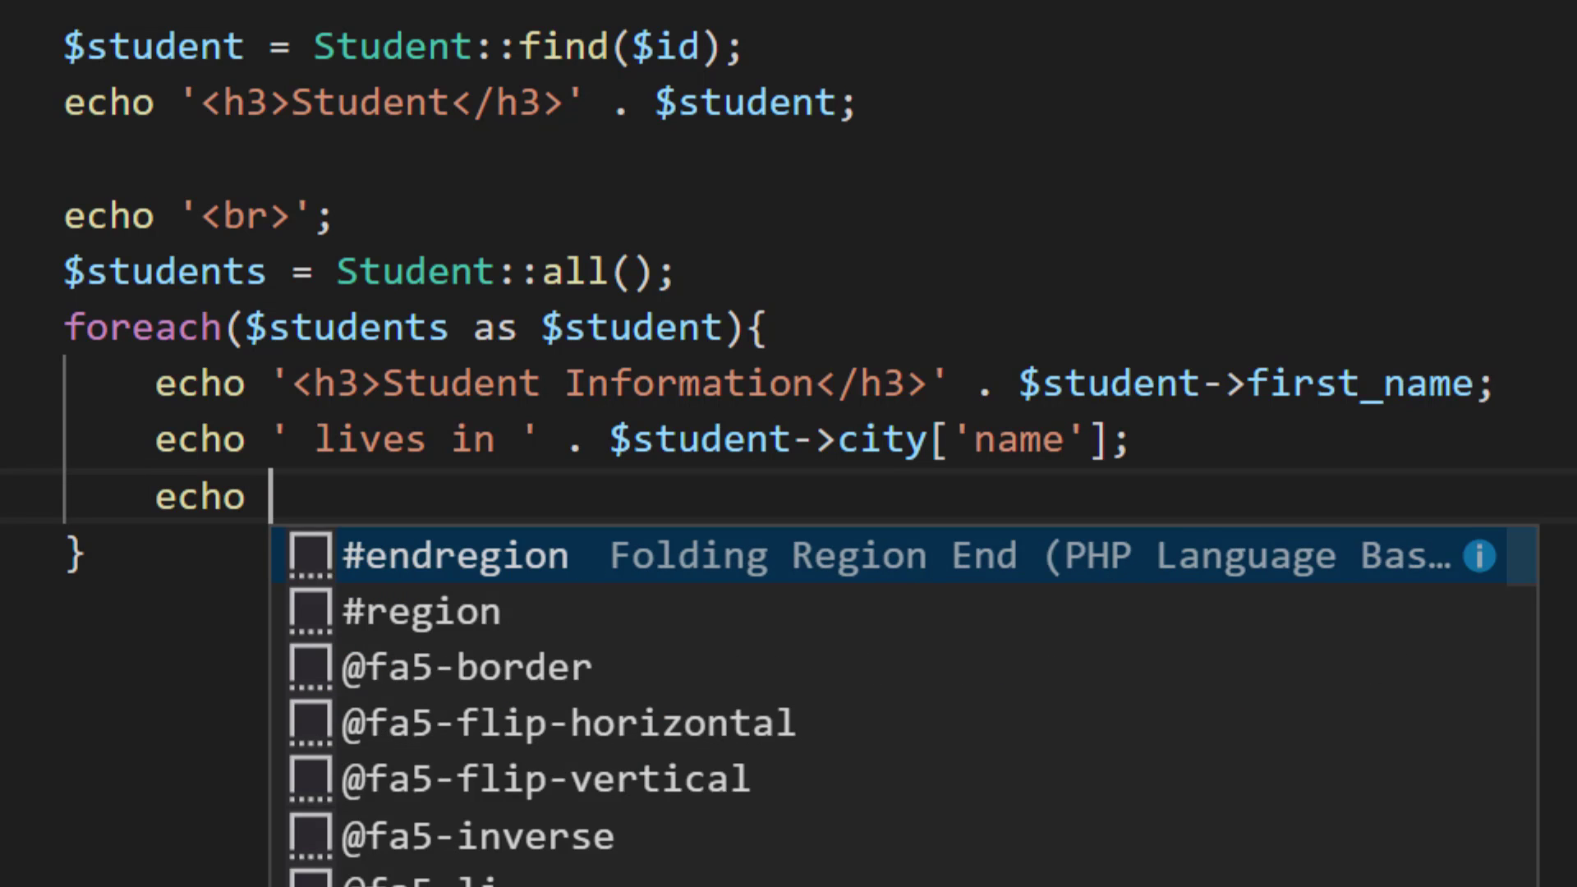
{"action": "type", "text": "' car"}
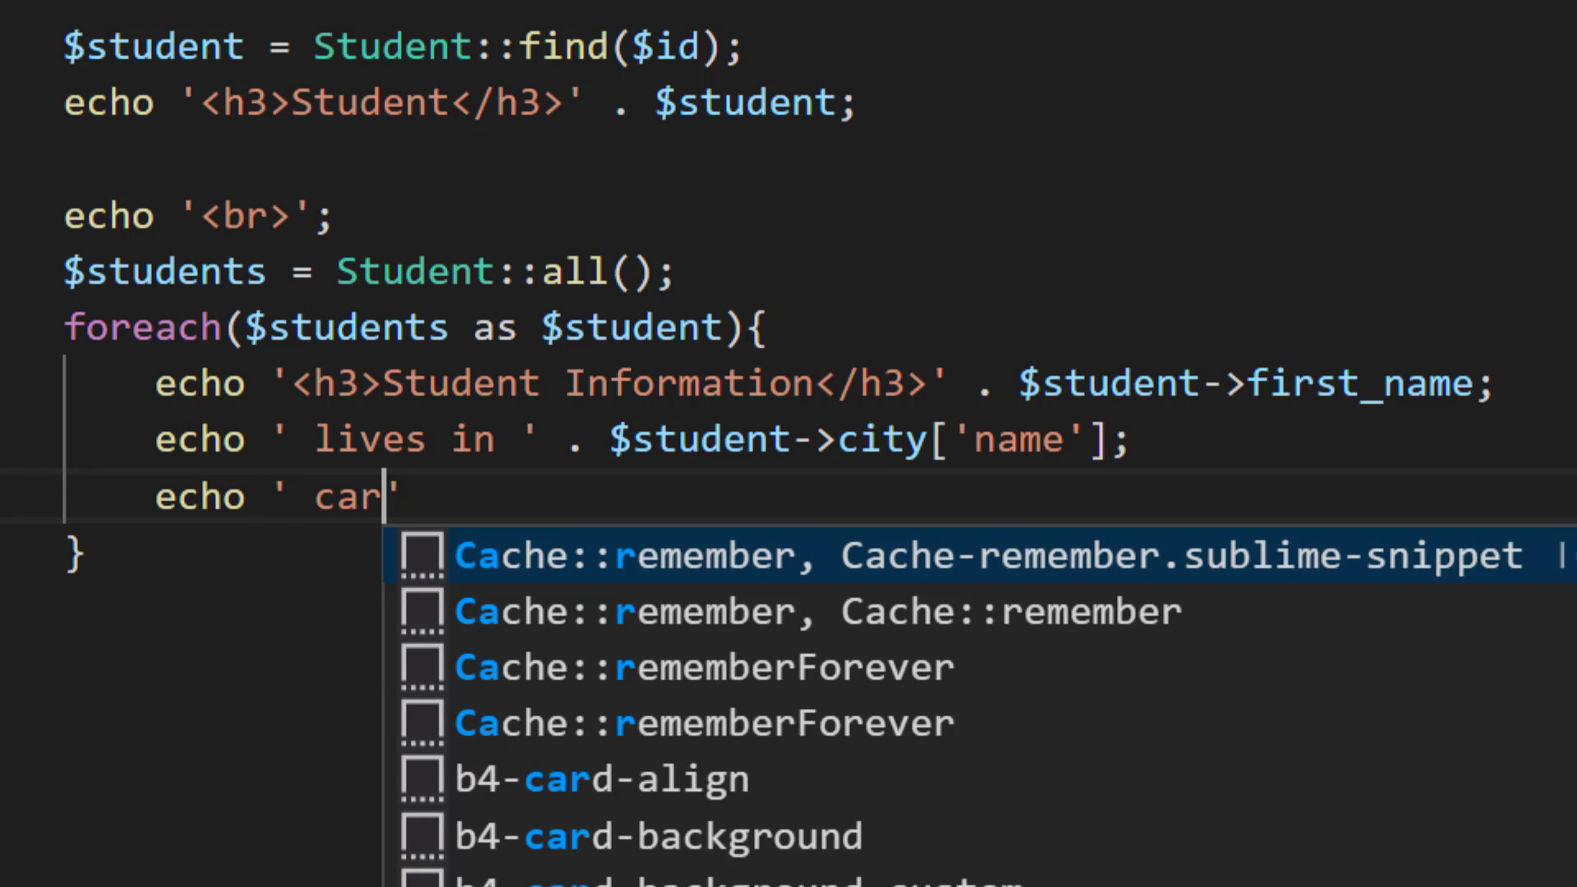
{"action": "type", "text": "d is '"}
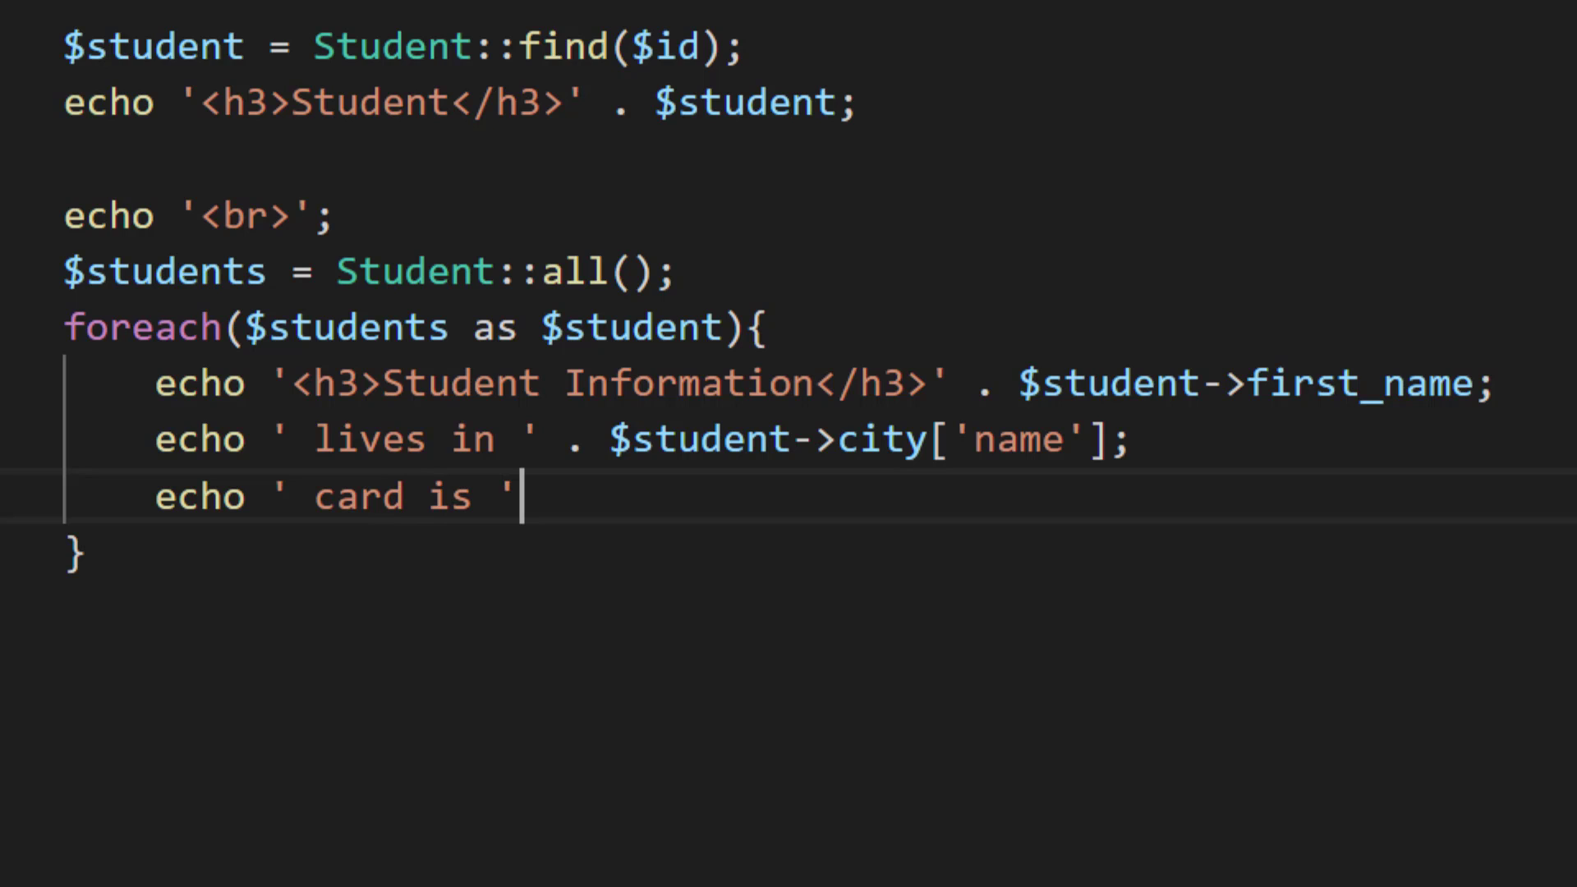
{"action": "type", "text": " . ("}
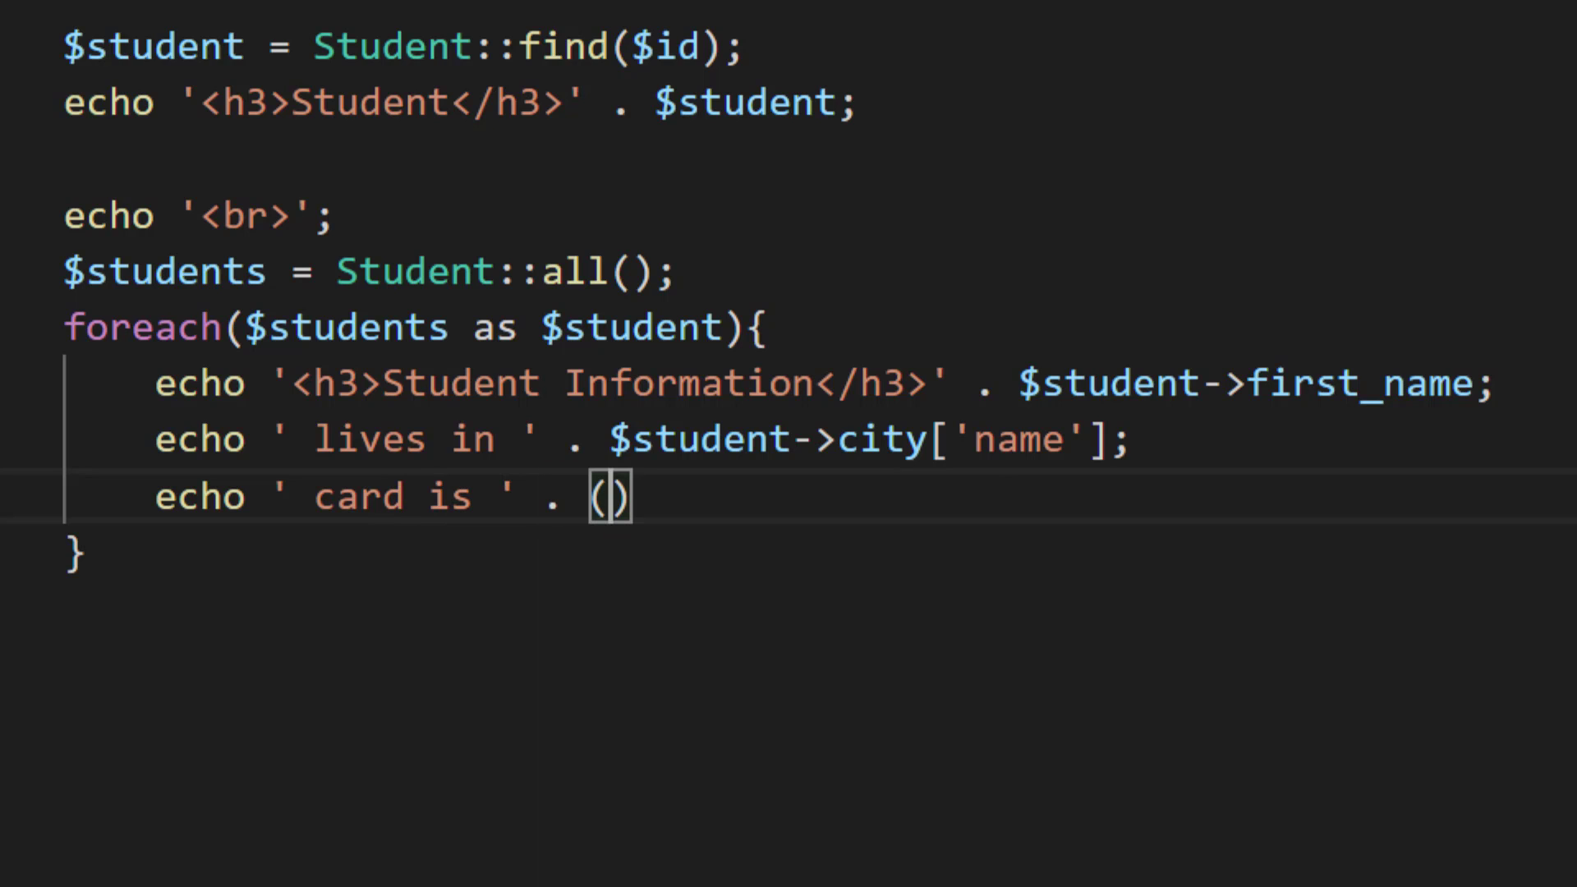
{"action": "type", "text": "$stu"}
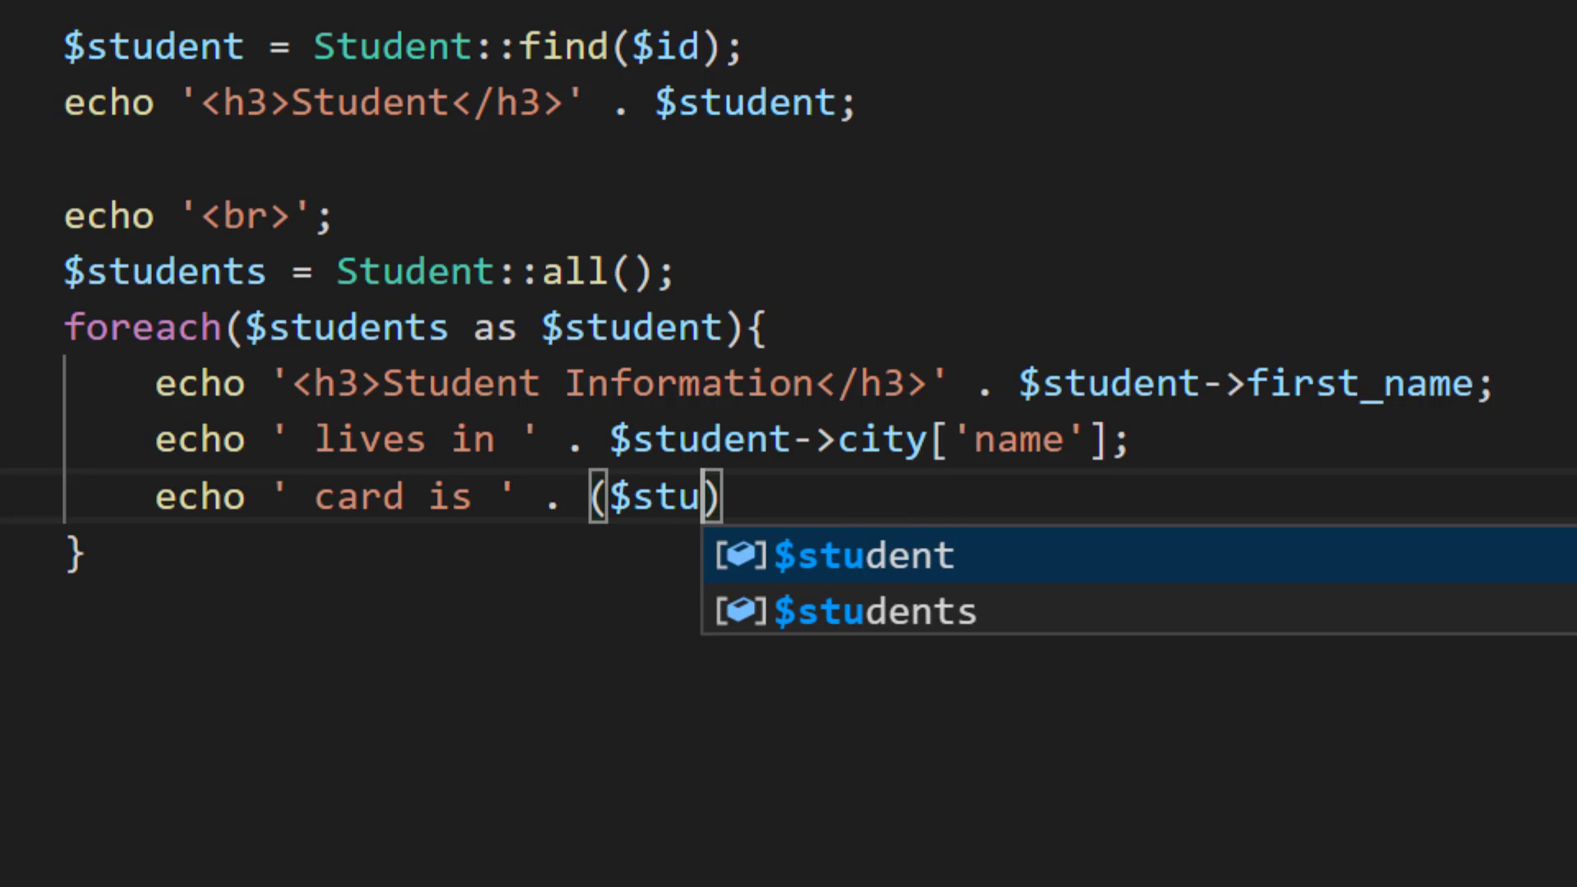
{"action": "type", "text": "dent->card"}
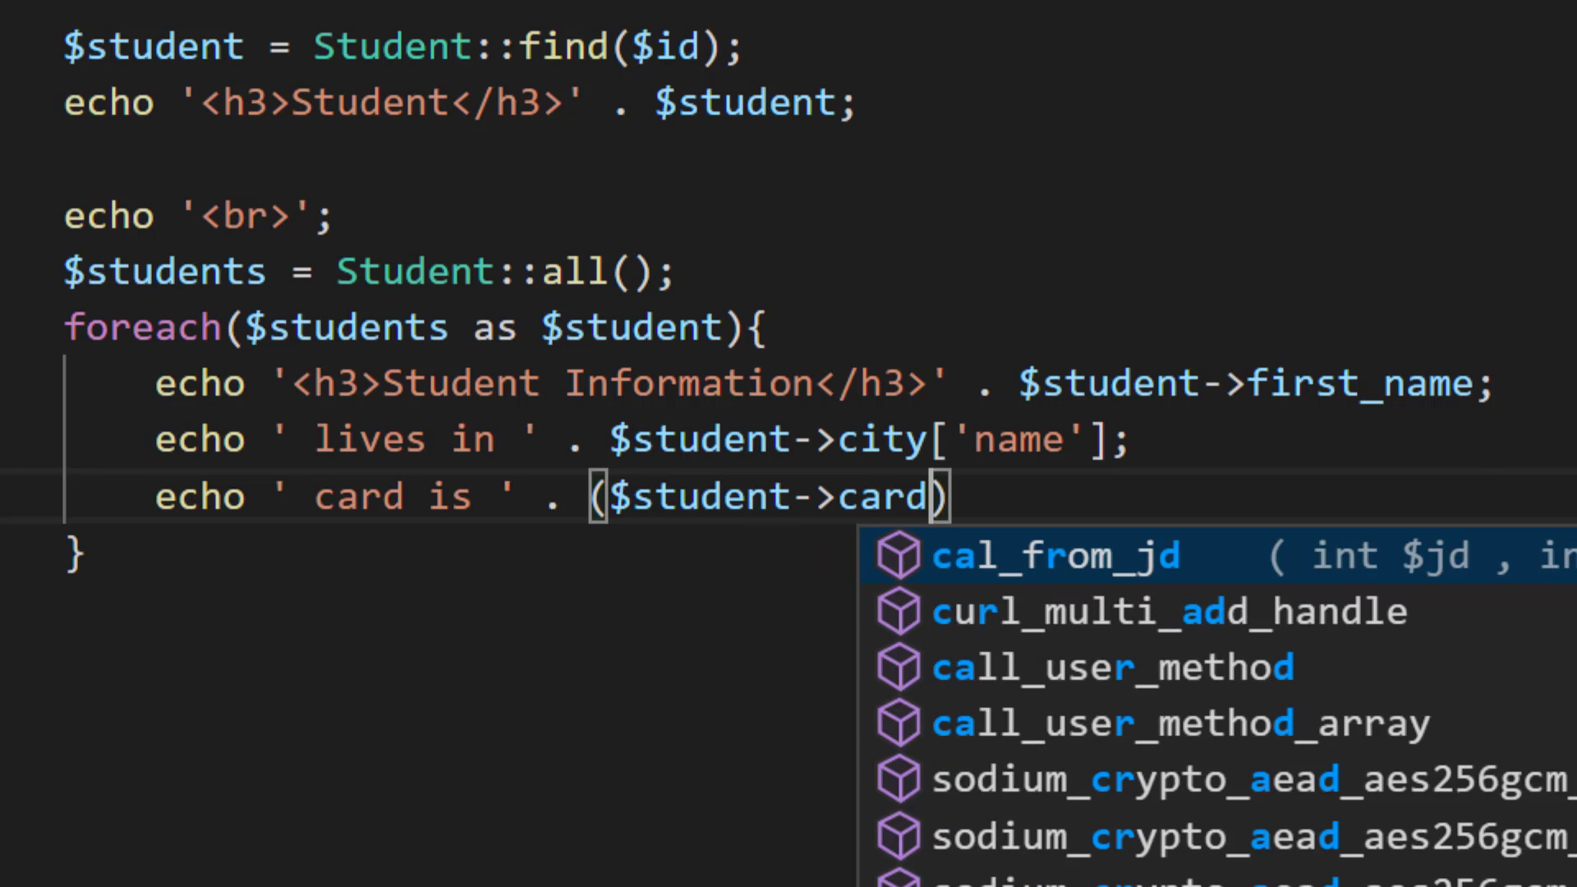
{"action": "type", "text": "['is_"}
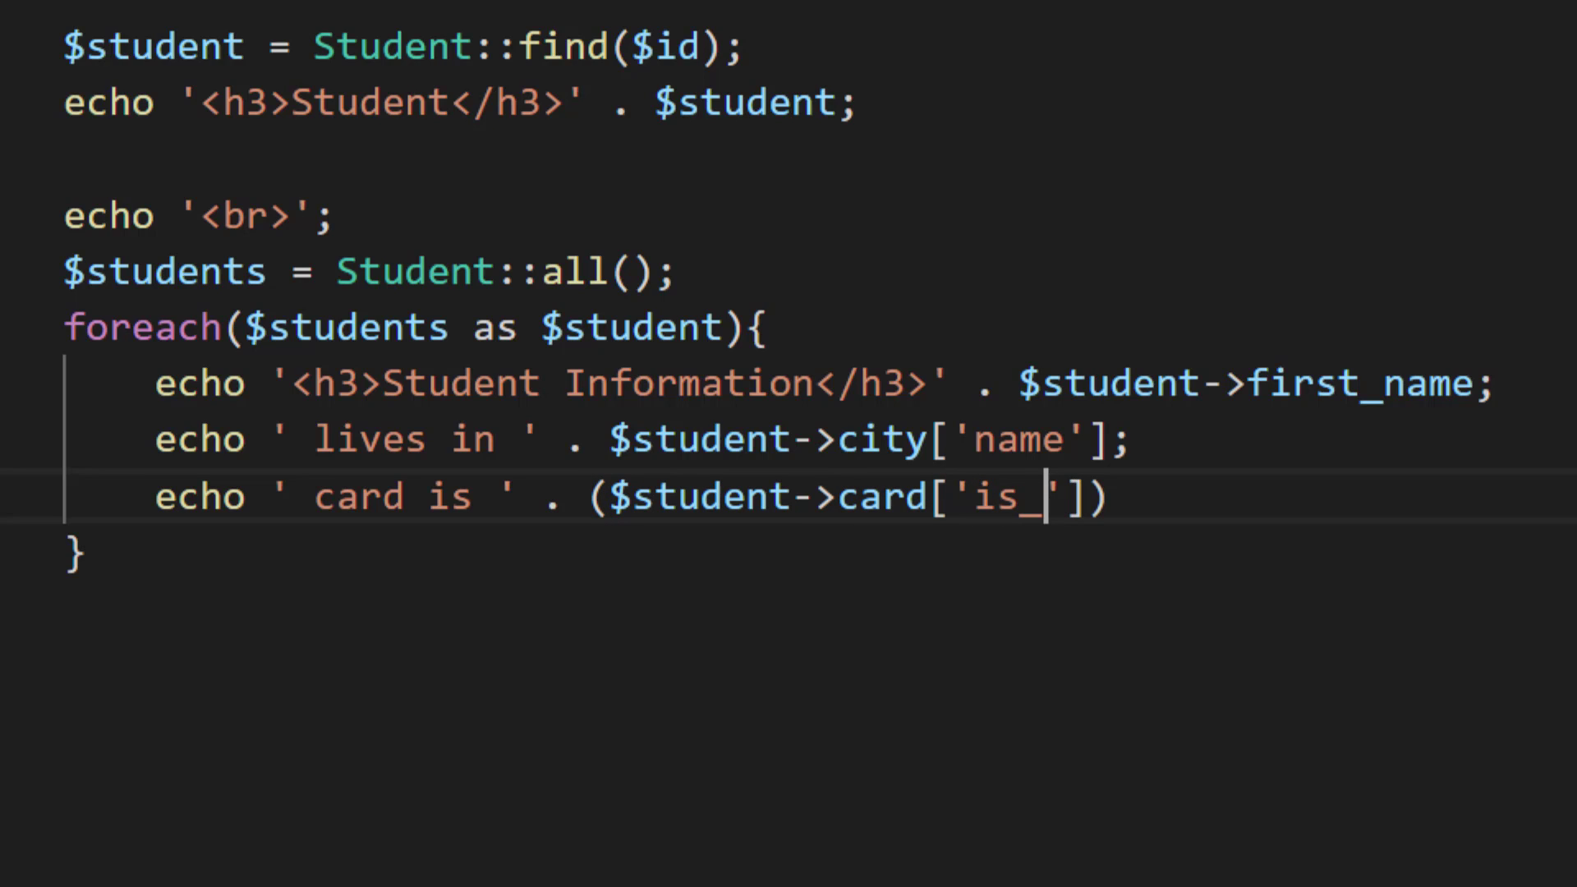
{"action": "type", "text": "active"}
Echo ' card is ' with a ternary on card['is_active'] giving 'Active' or 'NOT Active'.
{"action": "key", "text": "Right"}
{"action": "key", "text": "Right"}
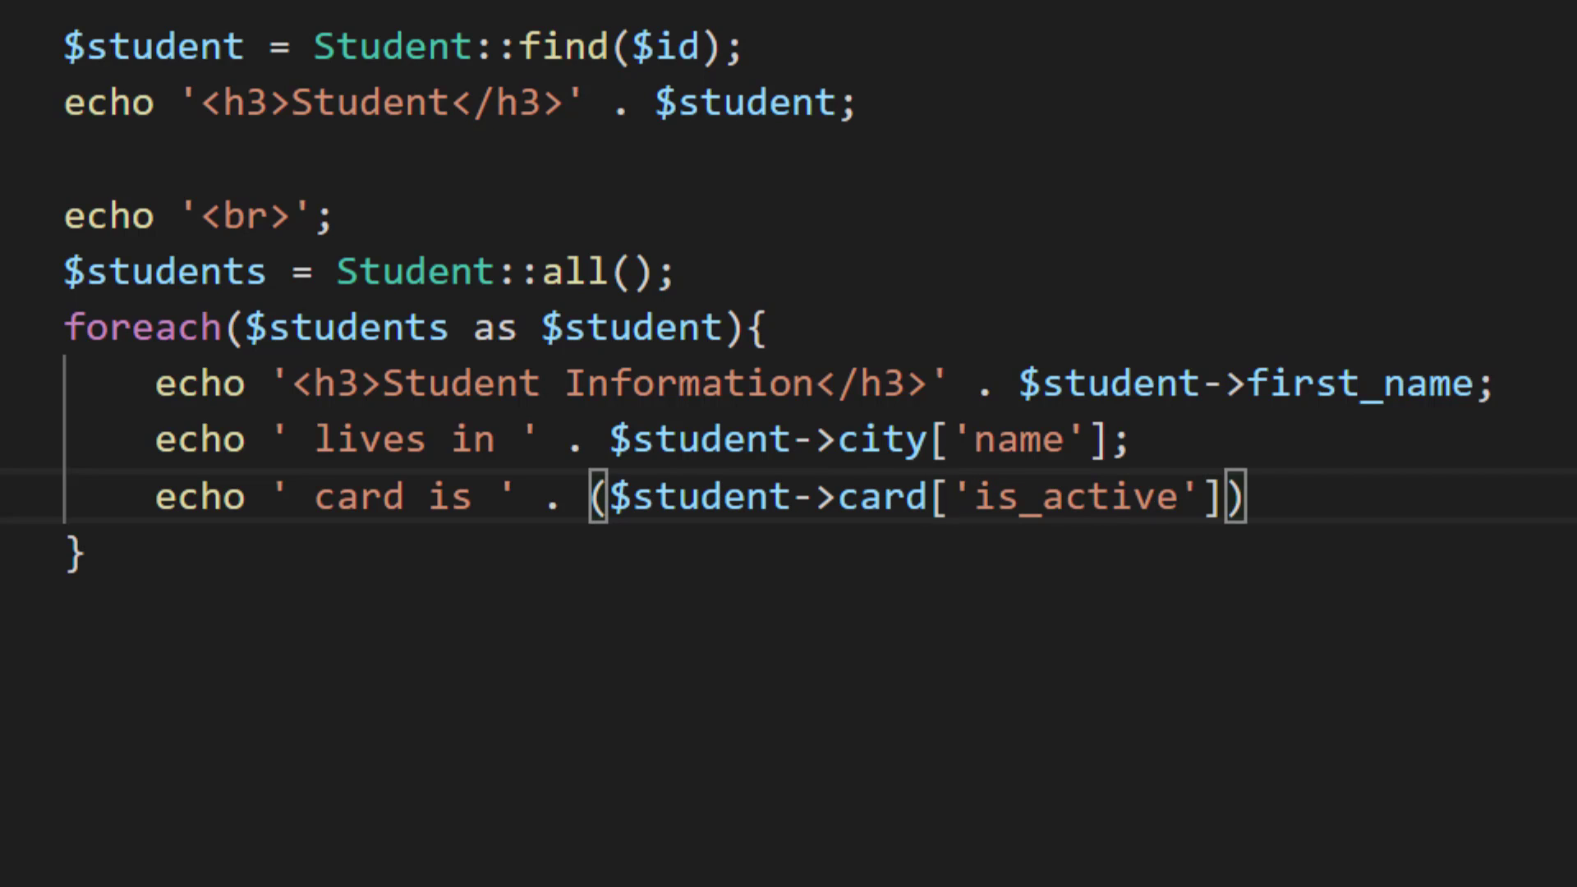
{"action": "type", "text": "== 1"}
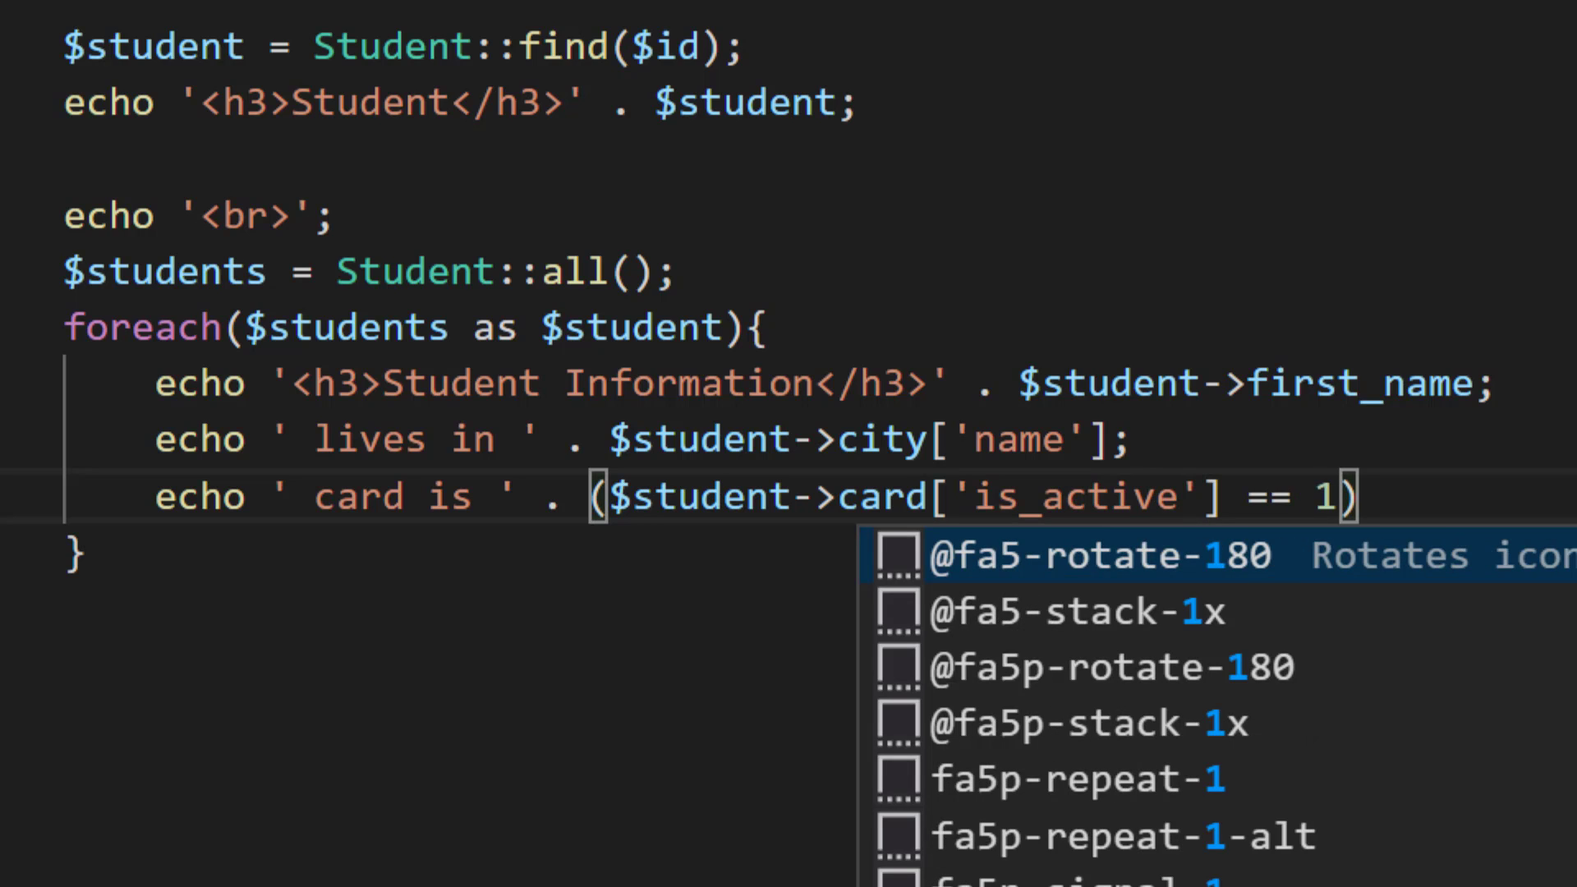
{"action": "type", "text": " ? "}
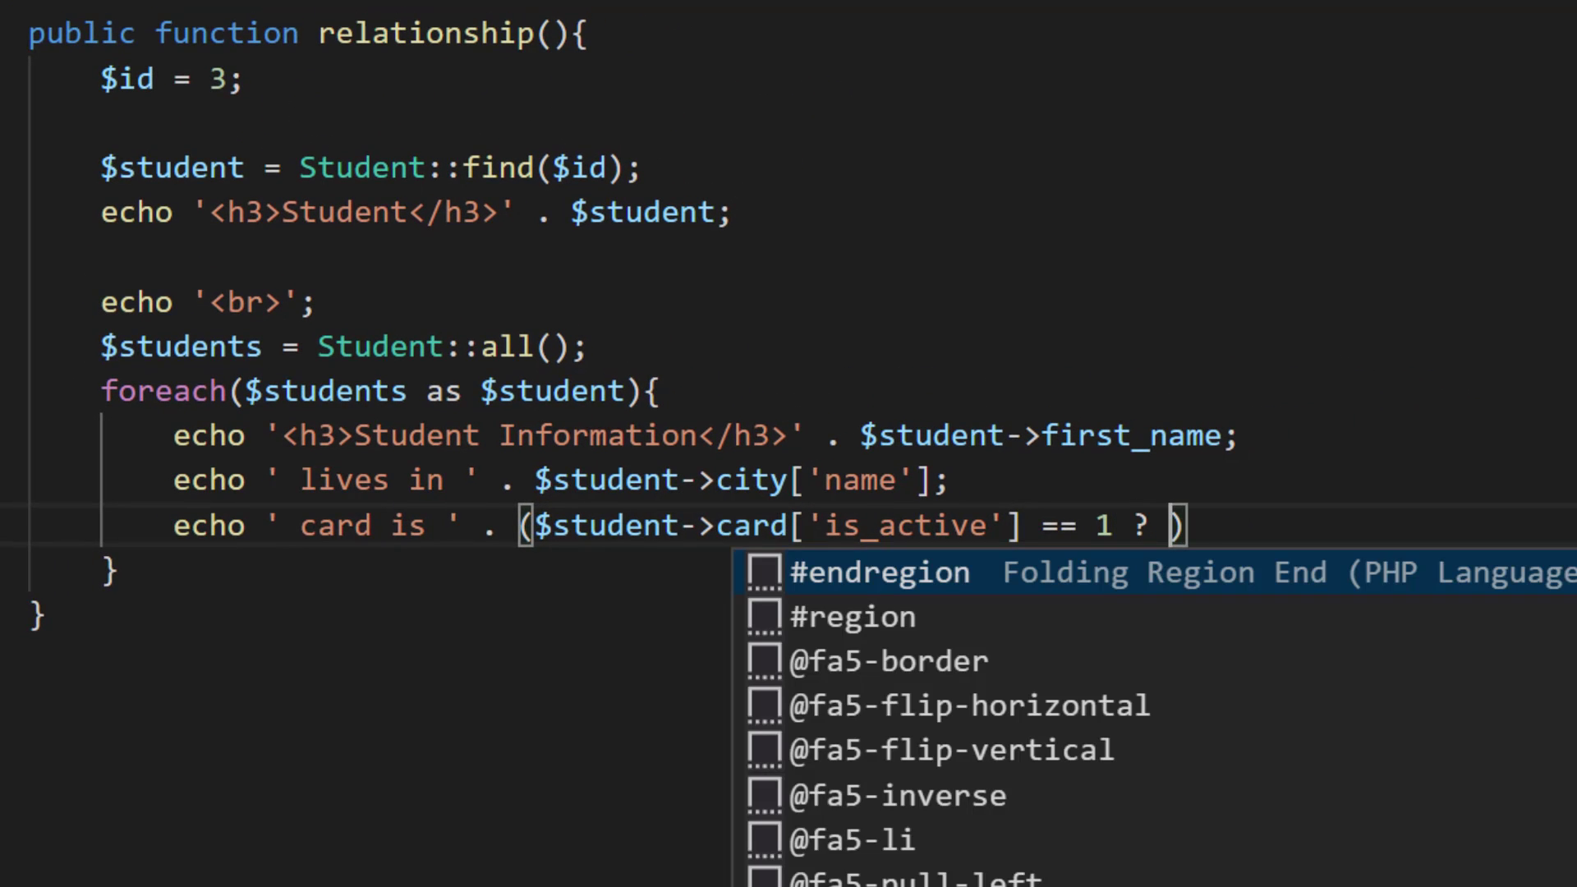
{"action": "type", "text": "'Acti"}
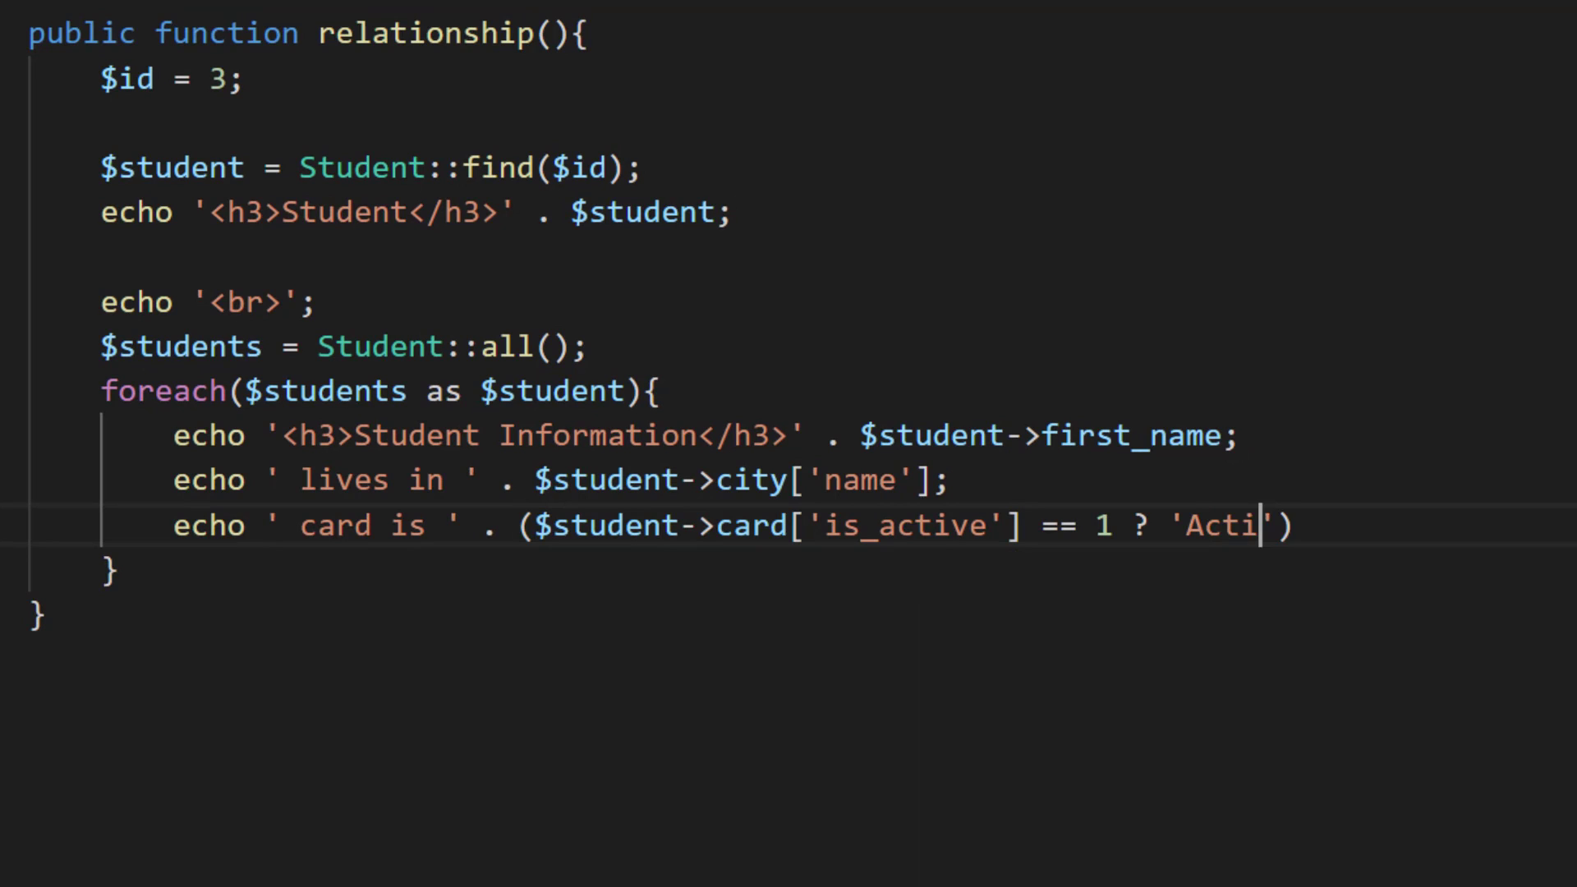
{"action": "type", "text": "ve'"}
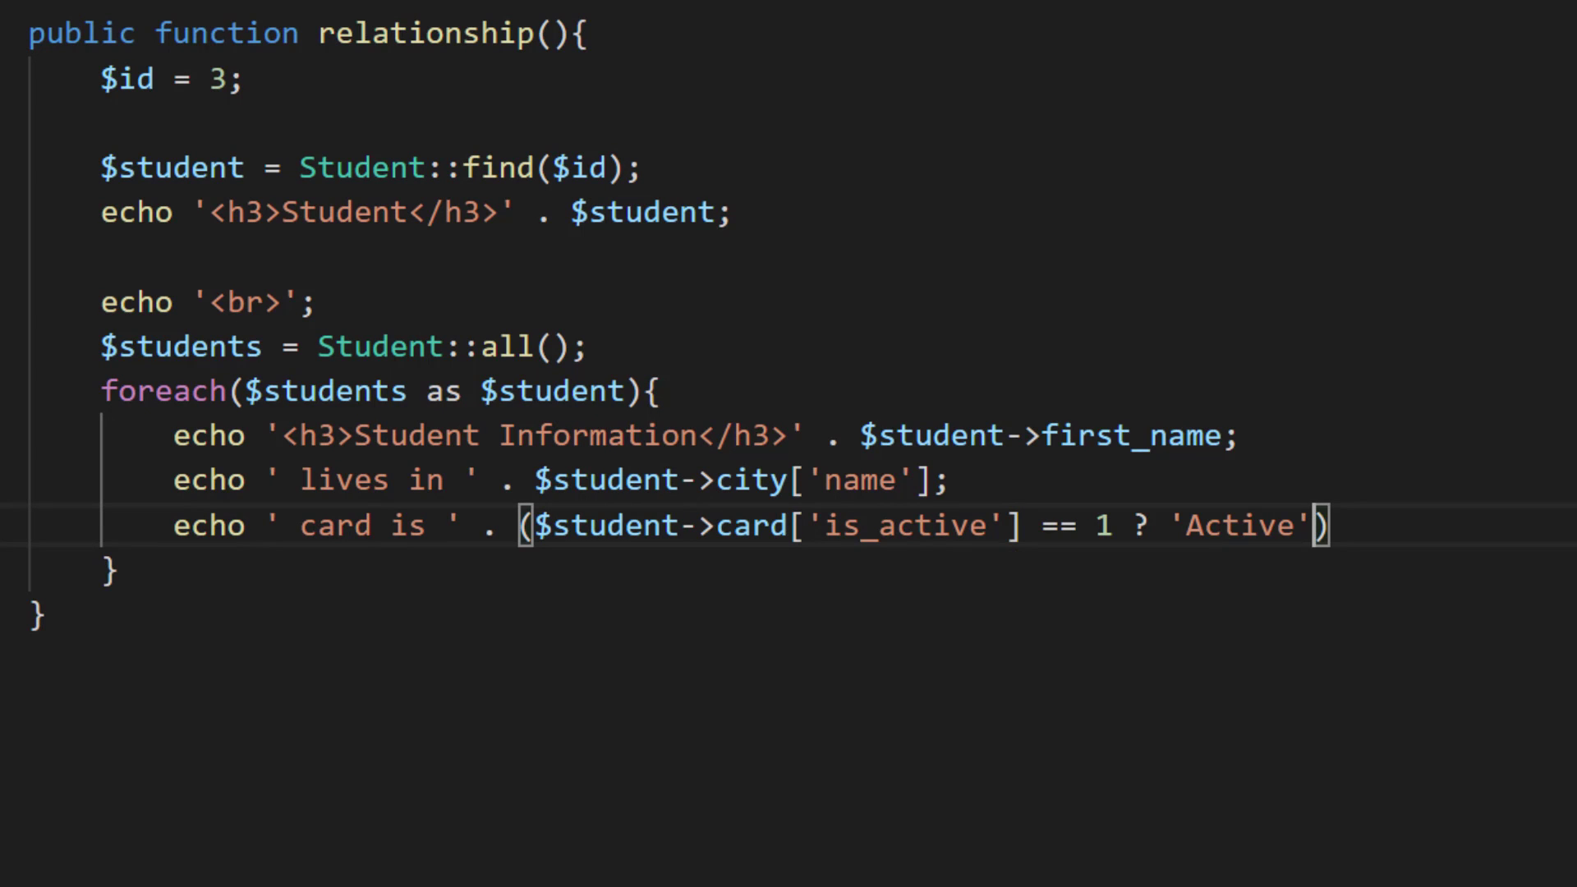
{"action": "type", "text": " : 'N"}
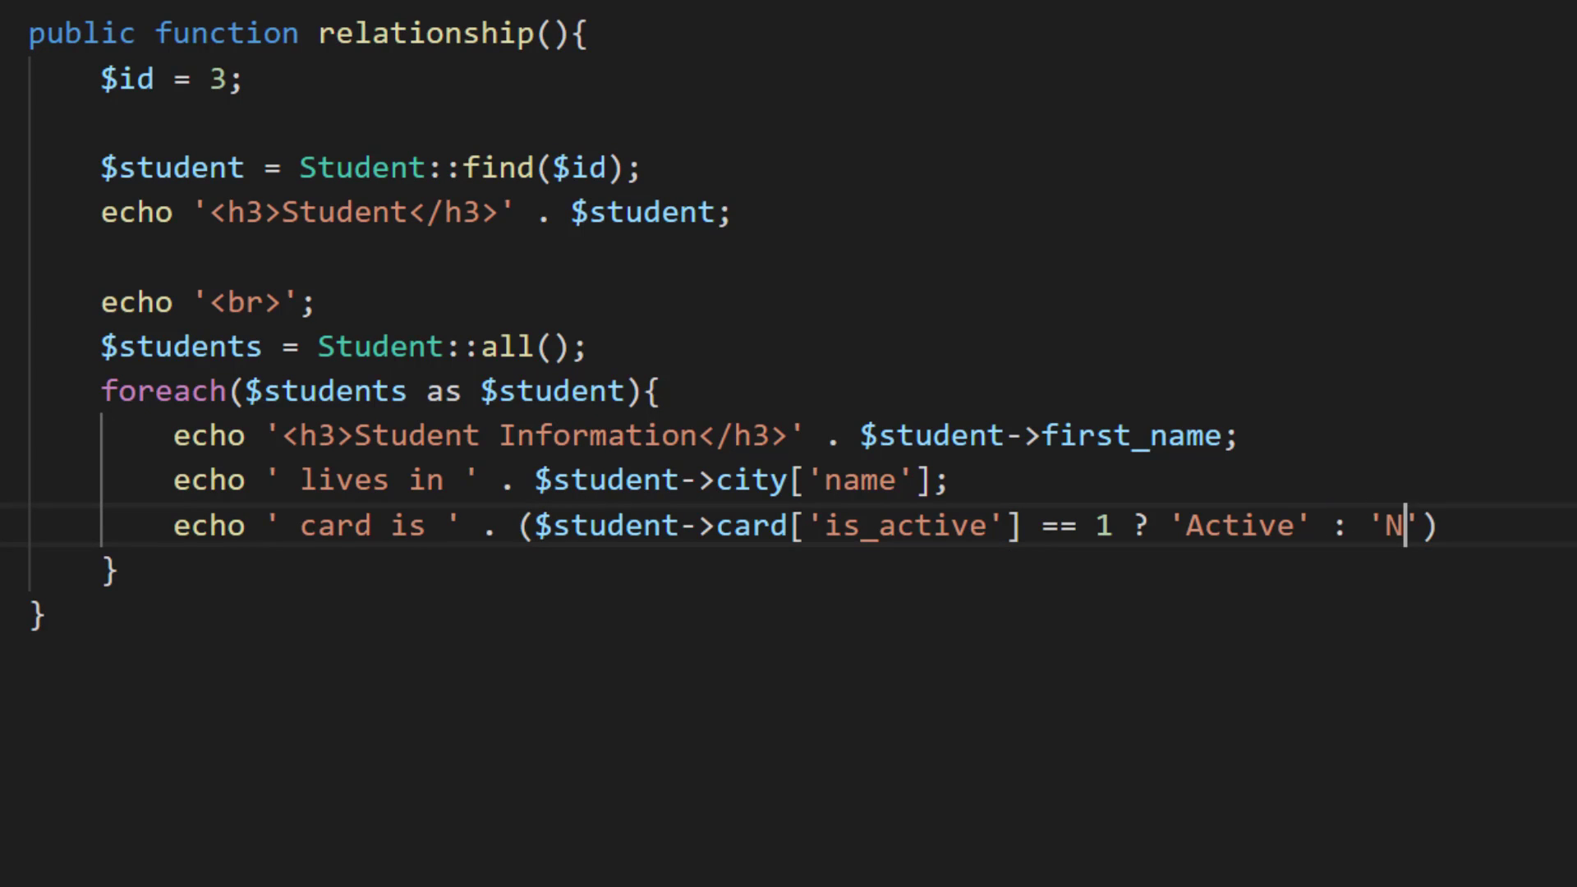
{"action": "type", "text": "ot"}
{"action": "key", "text": "BackSpace"}
{"action": "type", "text": "O"}
{"action": "key", "text": "BackSpace"}
{"action": "key", "text": "BackSpace"}
{"action": "type", "text": "OT Ac"}
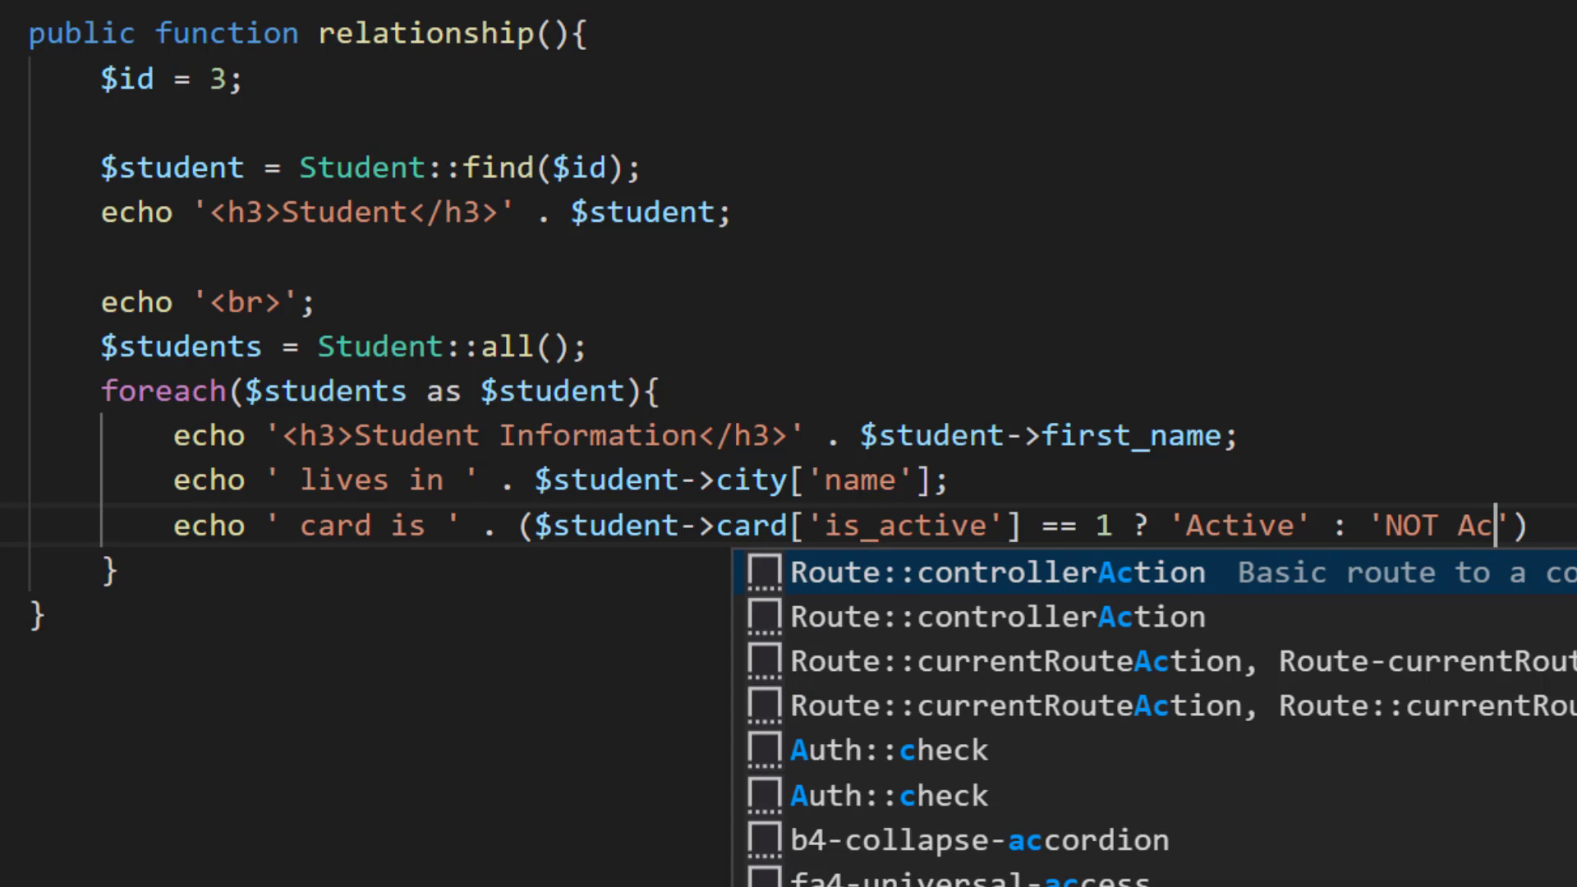
{"action": "type", "text": "tive'"}
{"action": "key", "text": "Right"}
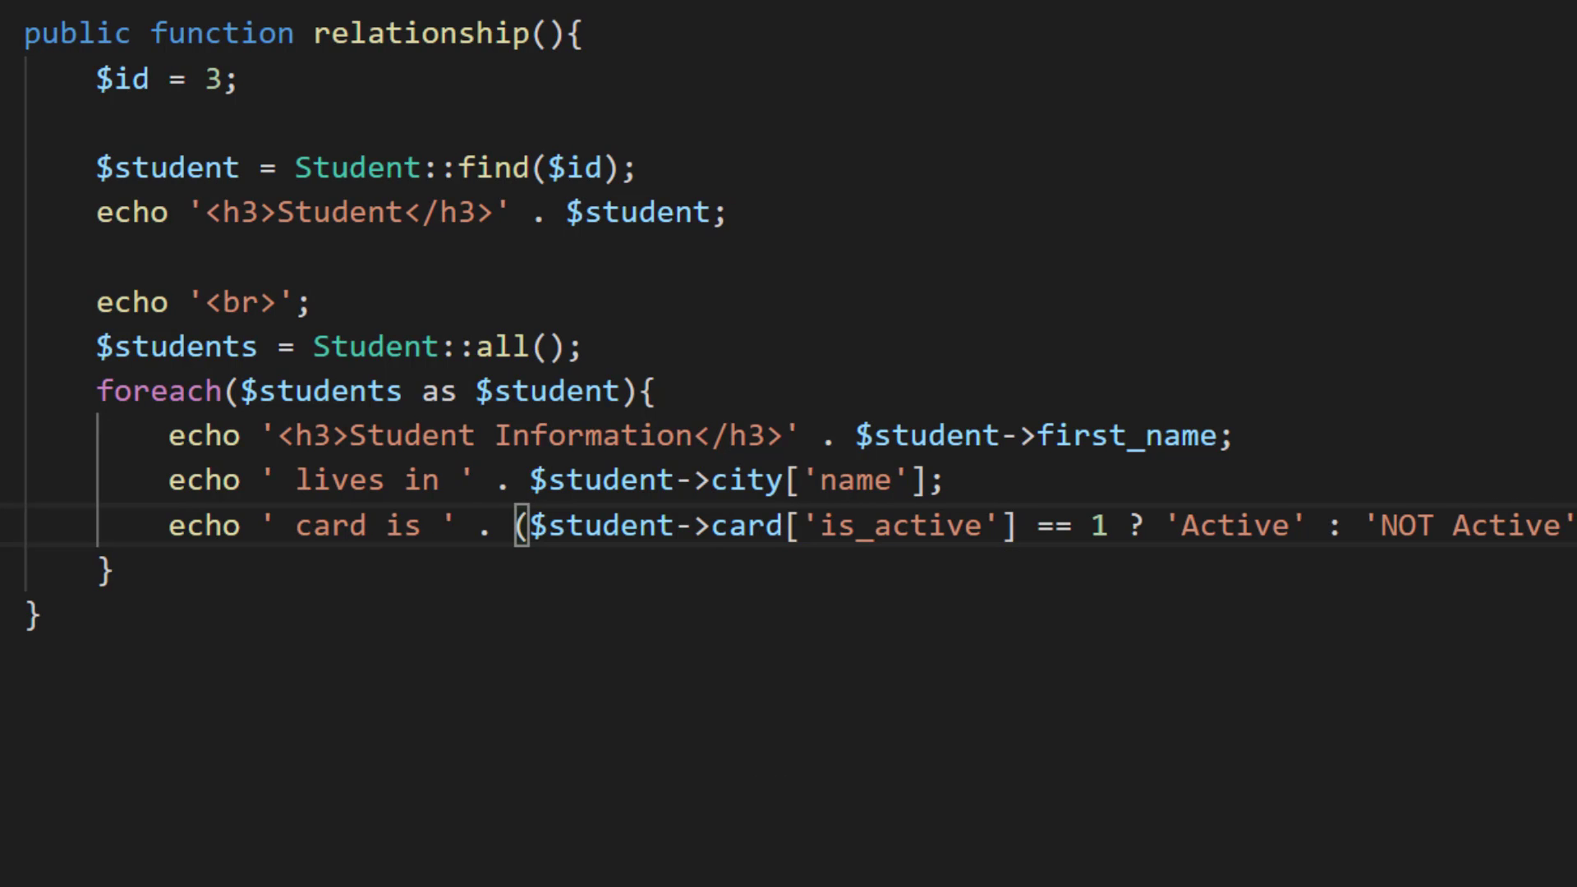
{"action": "type", "text": ";"}
Echo '<br>Selected Subjects: ' and add if(count($student->subjects) == 0) { echo '0'; }.
{"action": "key", "text": "Return"}
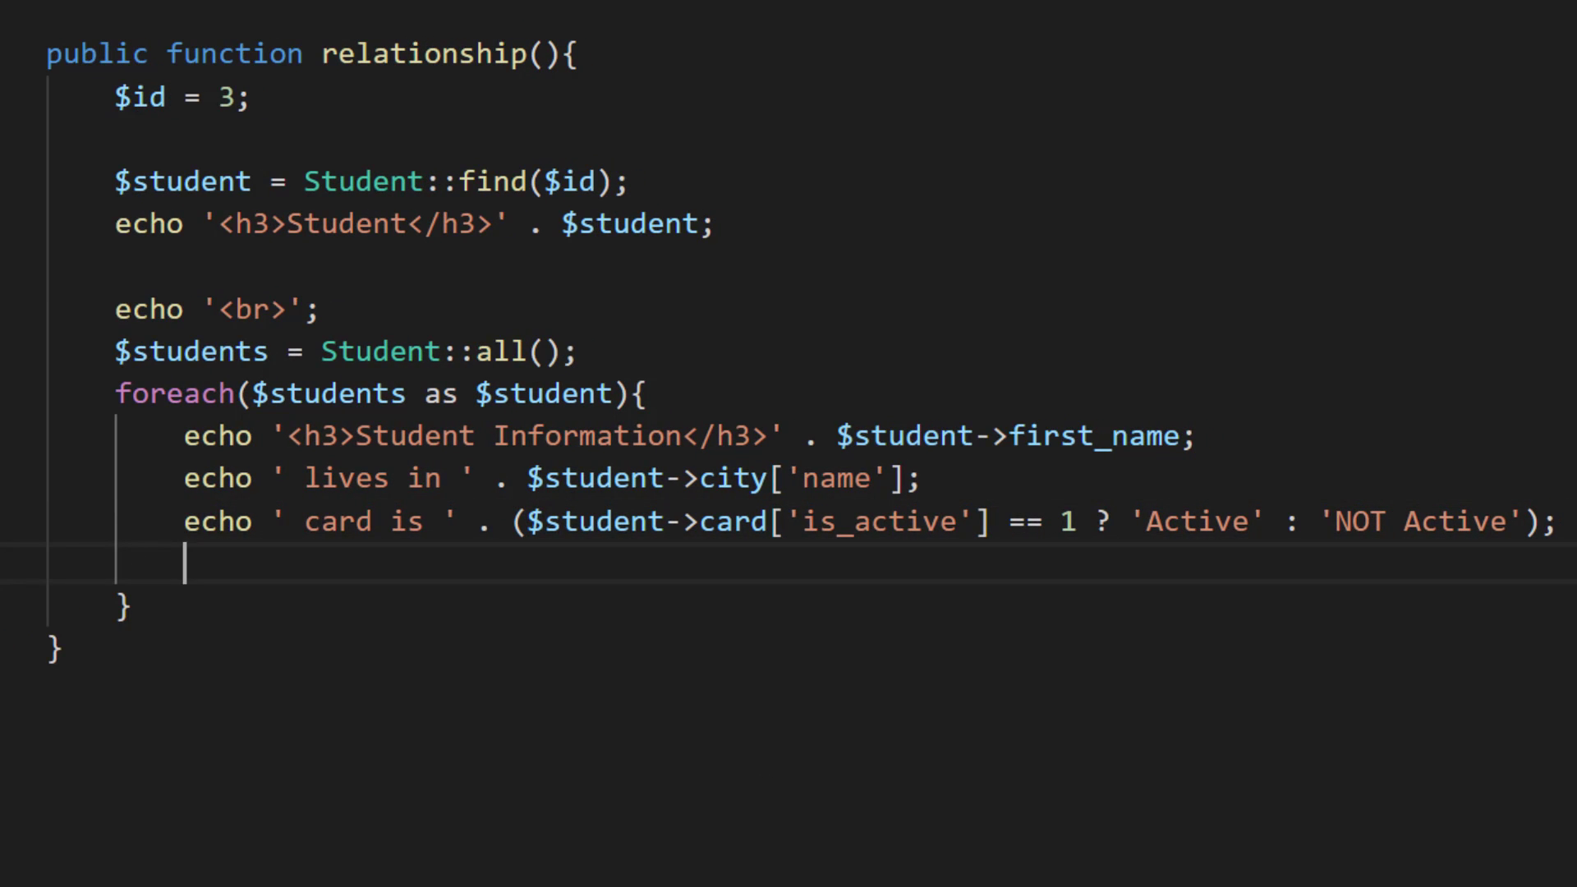
{"action": "type", "text": "echo"}
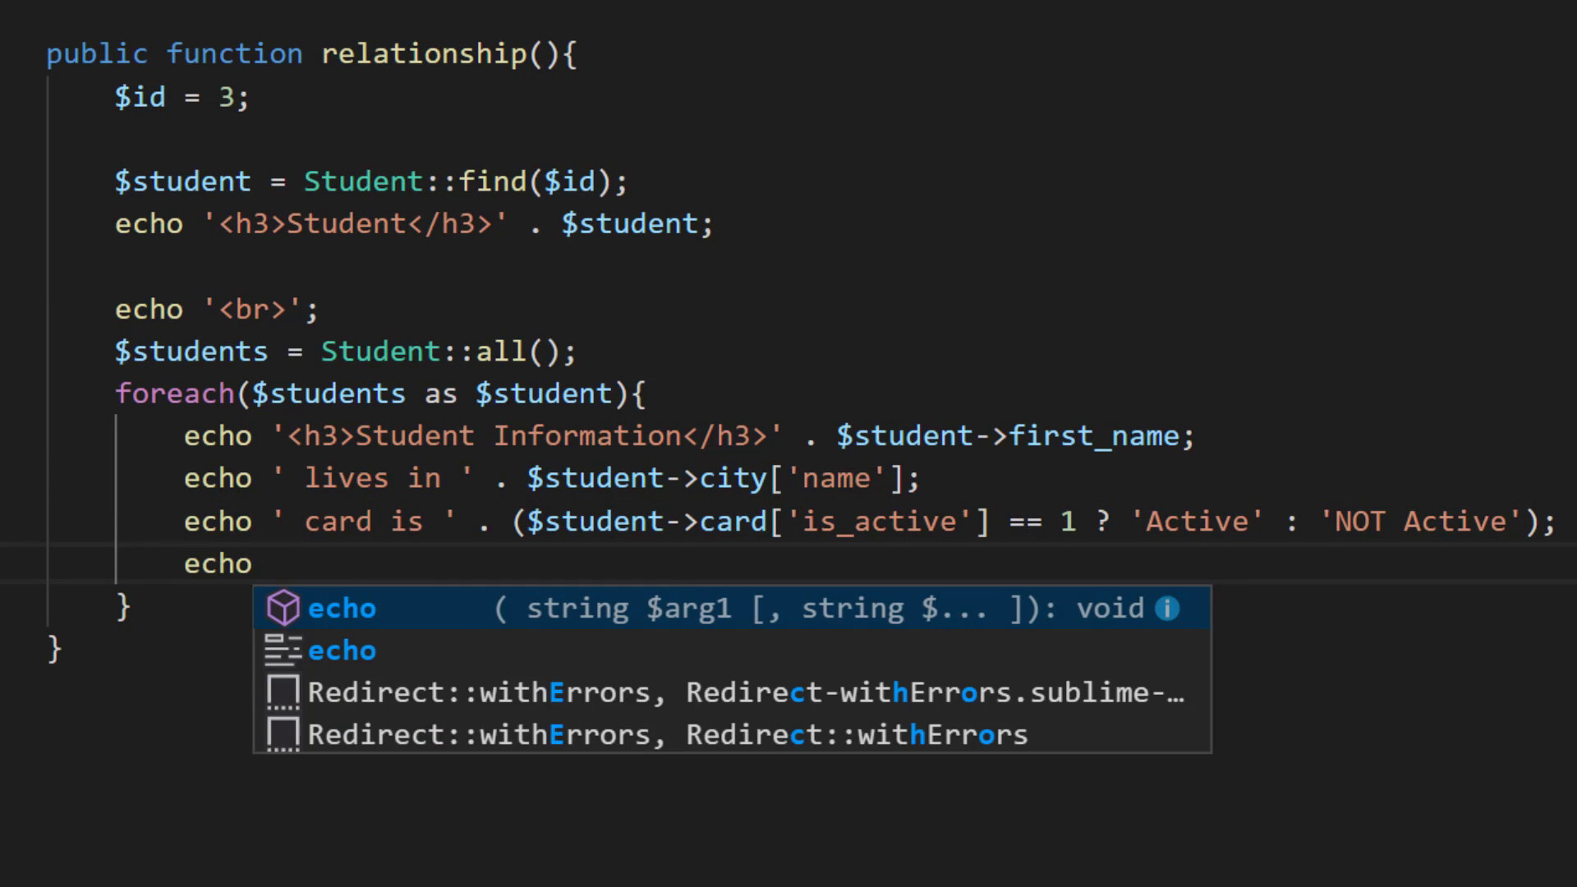
{"action": "type", "text": " '<"}
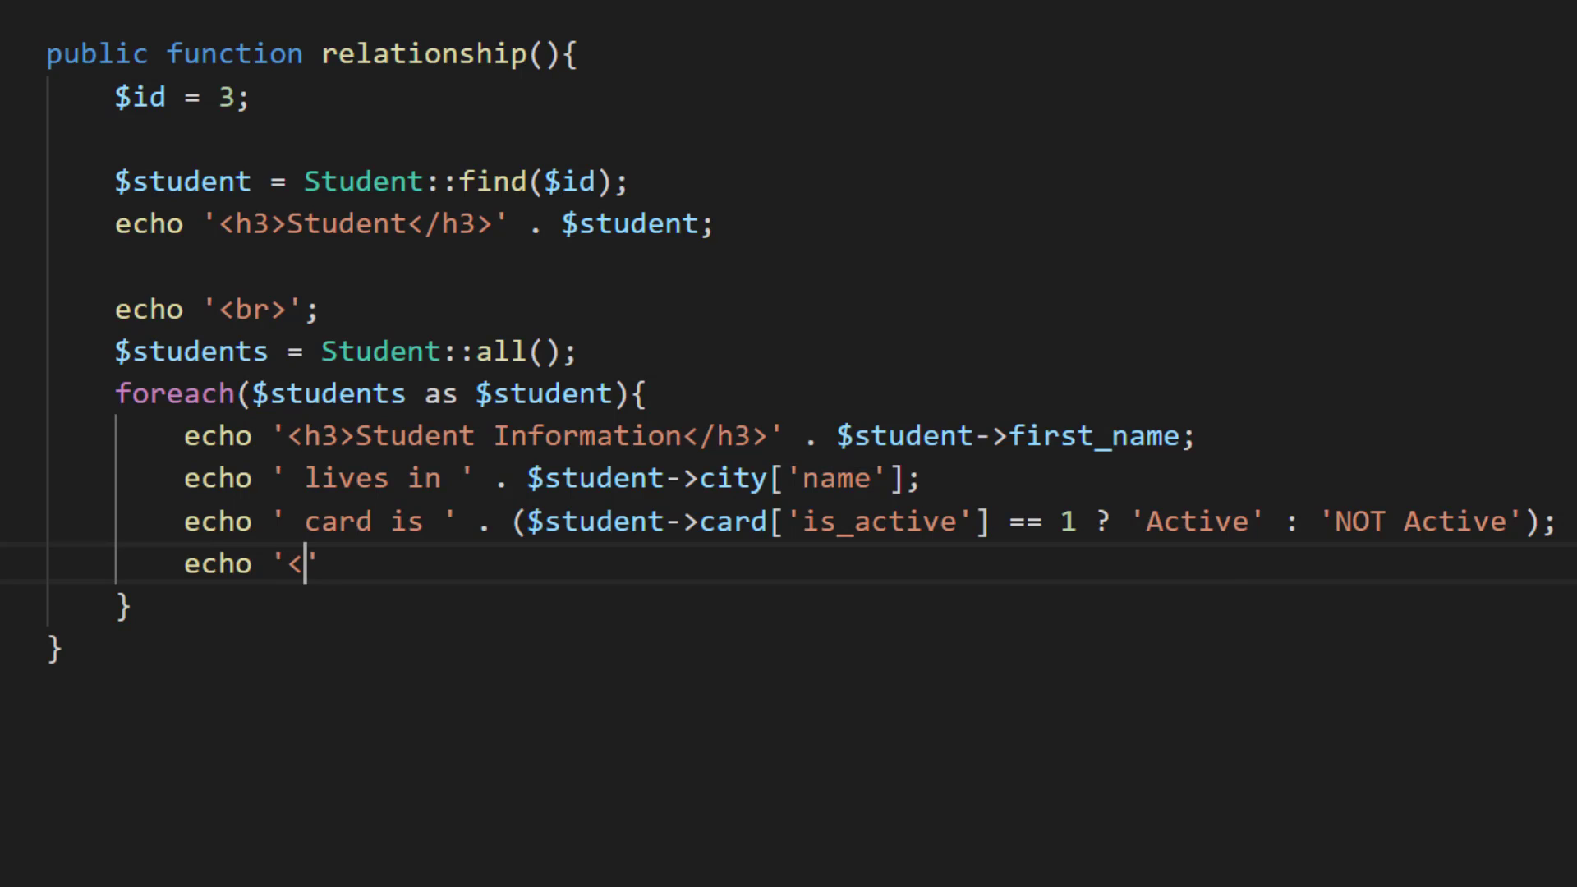
{"action": "type", "text": "br>"}
{"action": "type", "text": "Se"}
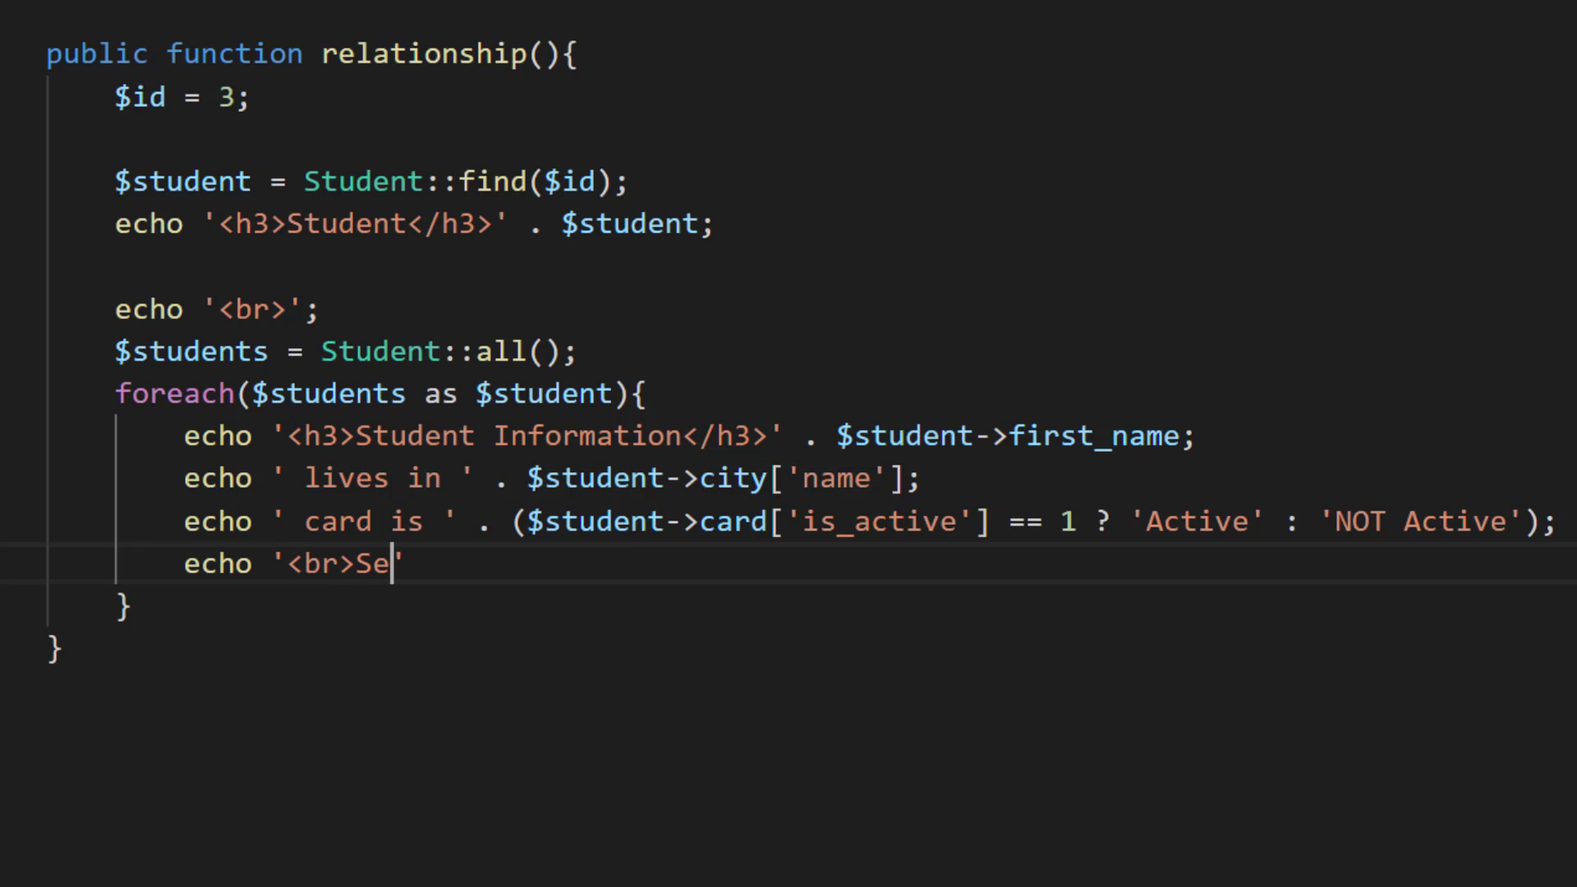
{"action": "type", "text": "lected "}
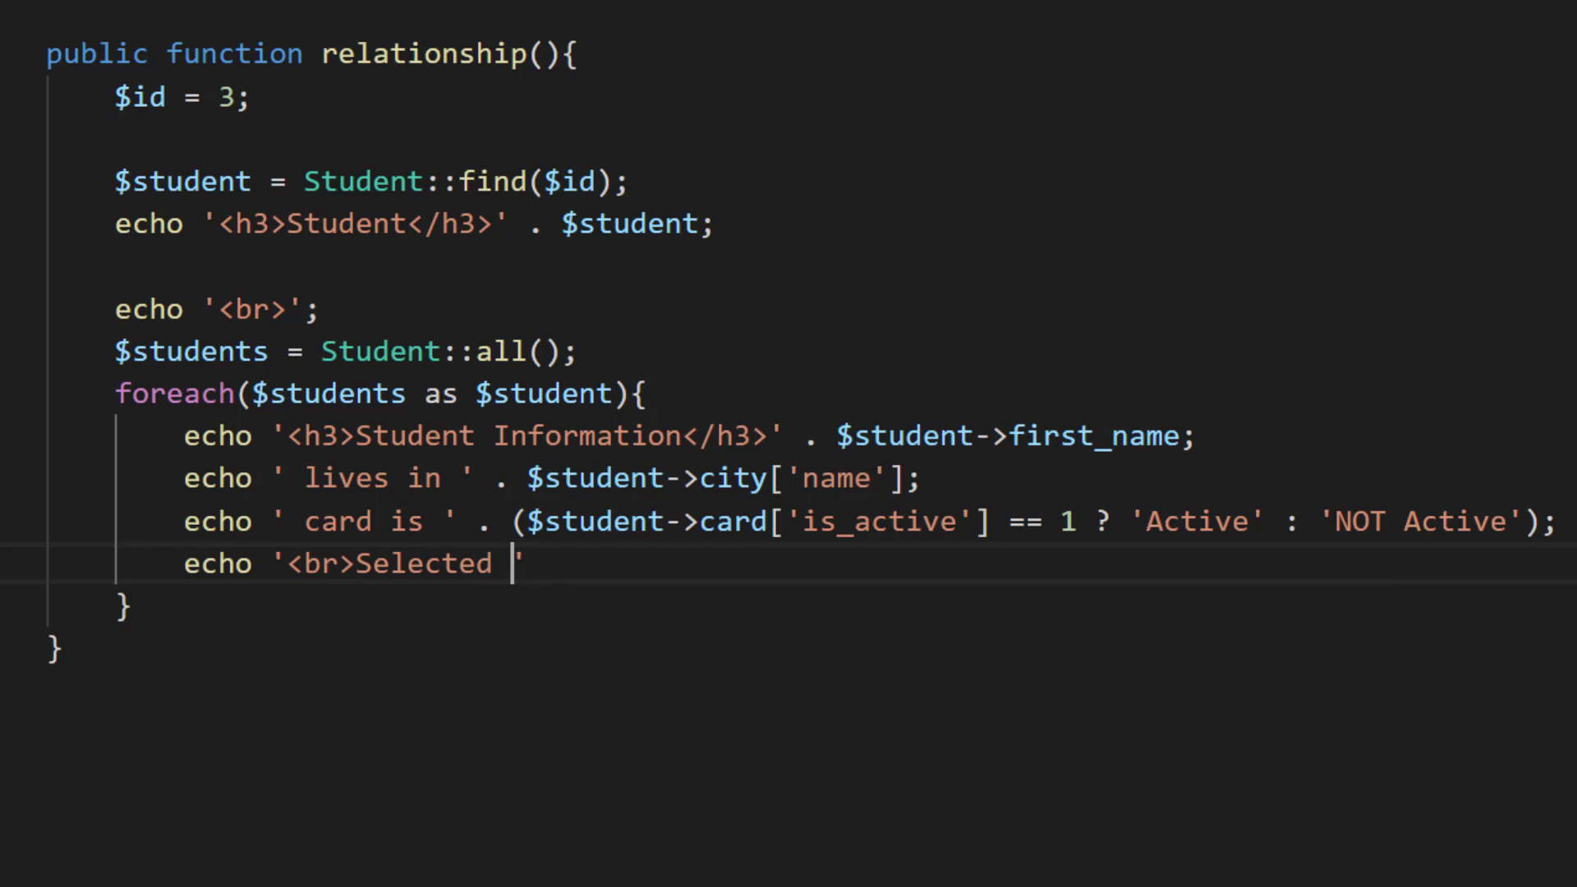
{"action": "type", "text": "s"}
{"action": "key", "text": "BackSpace"}
{"action": "type", "text": "Subje"}
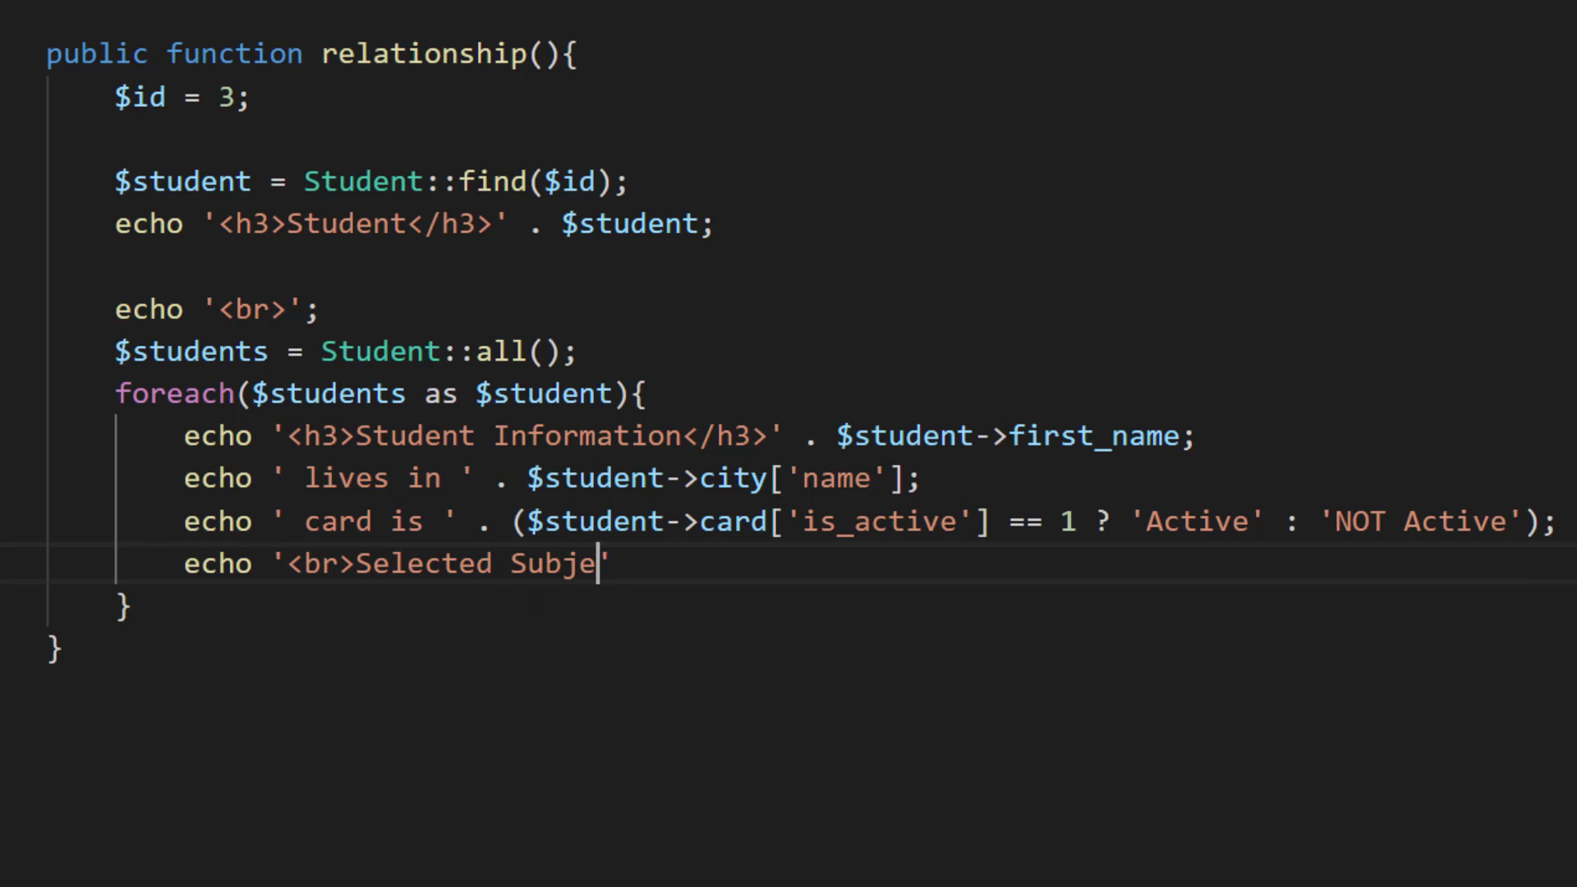
{"action": "type", "text": "cts:"}
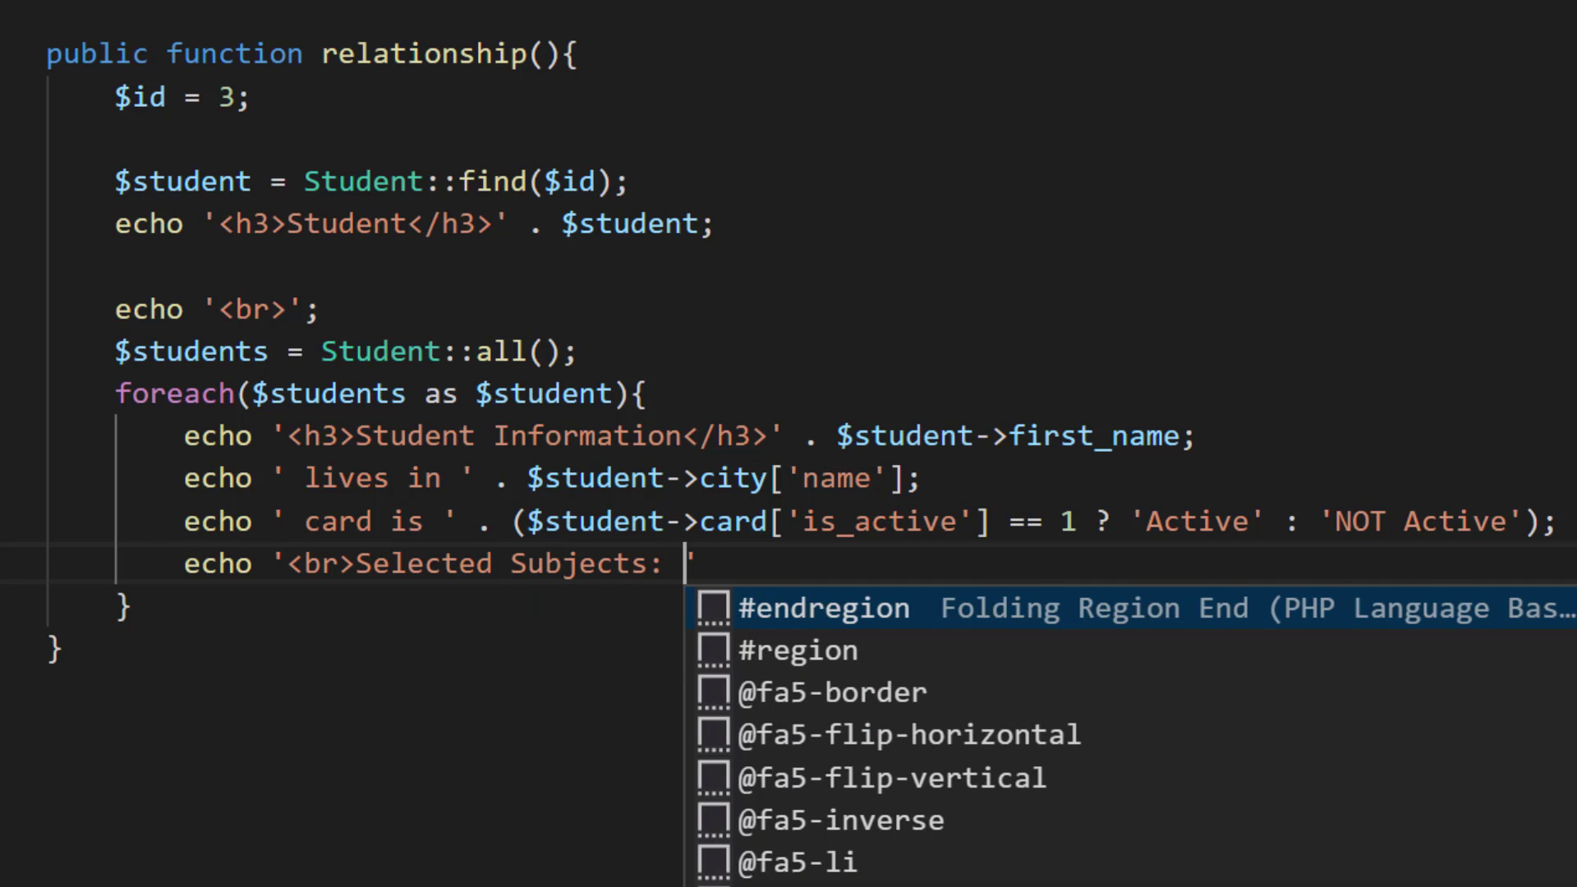
{"action": "key", "text": "Escape"}
{"action": "type", "text": ";"}
{"action": "key", "text": "Return"}
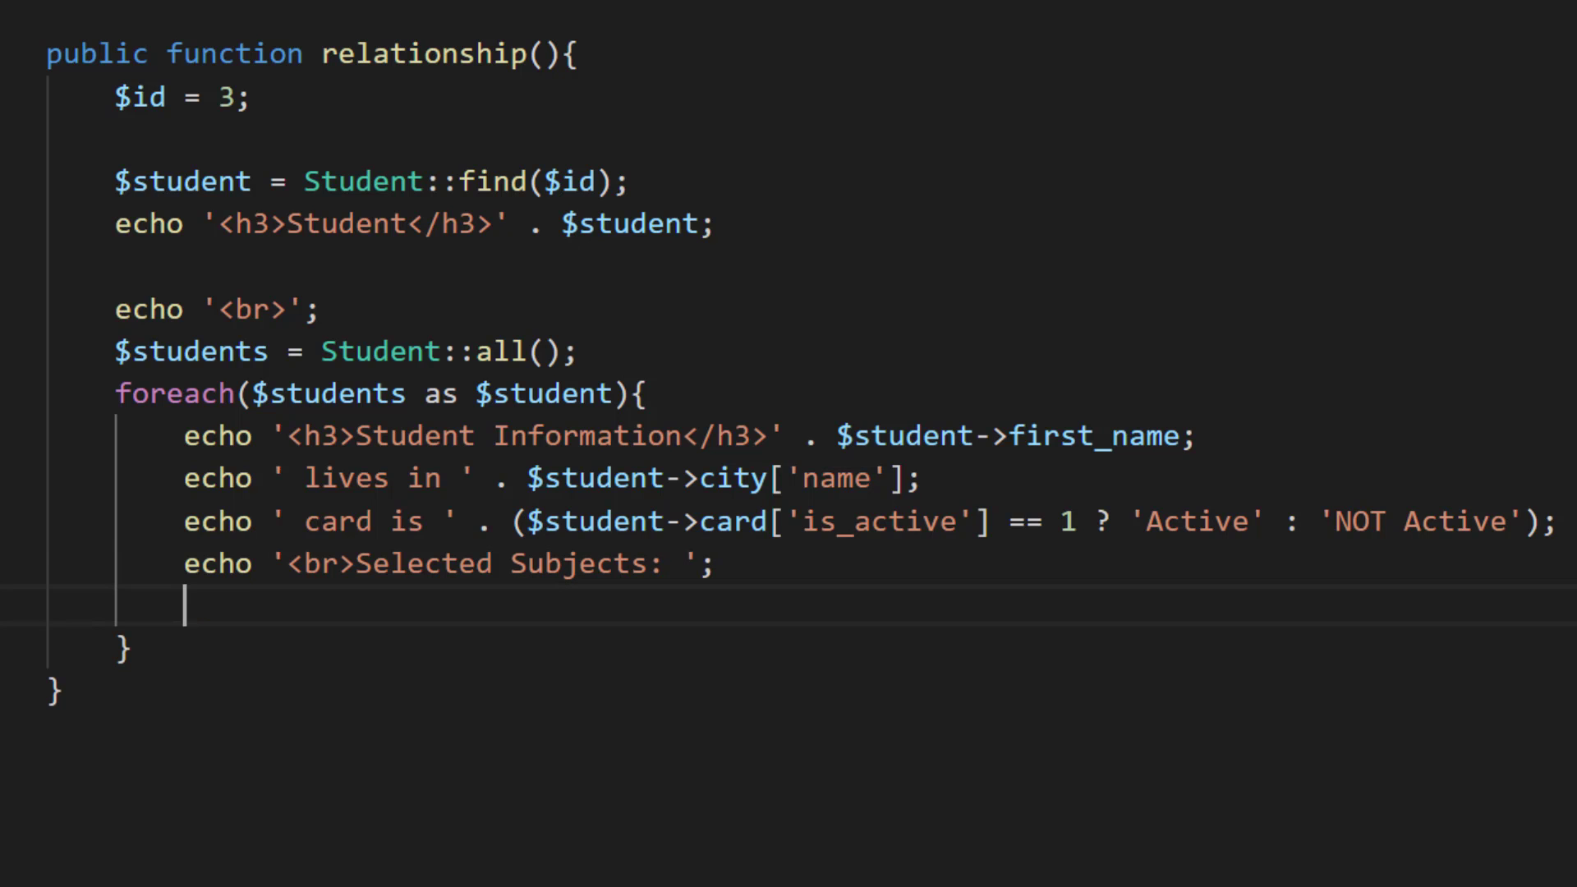
{"action": "type", "text": "if("}
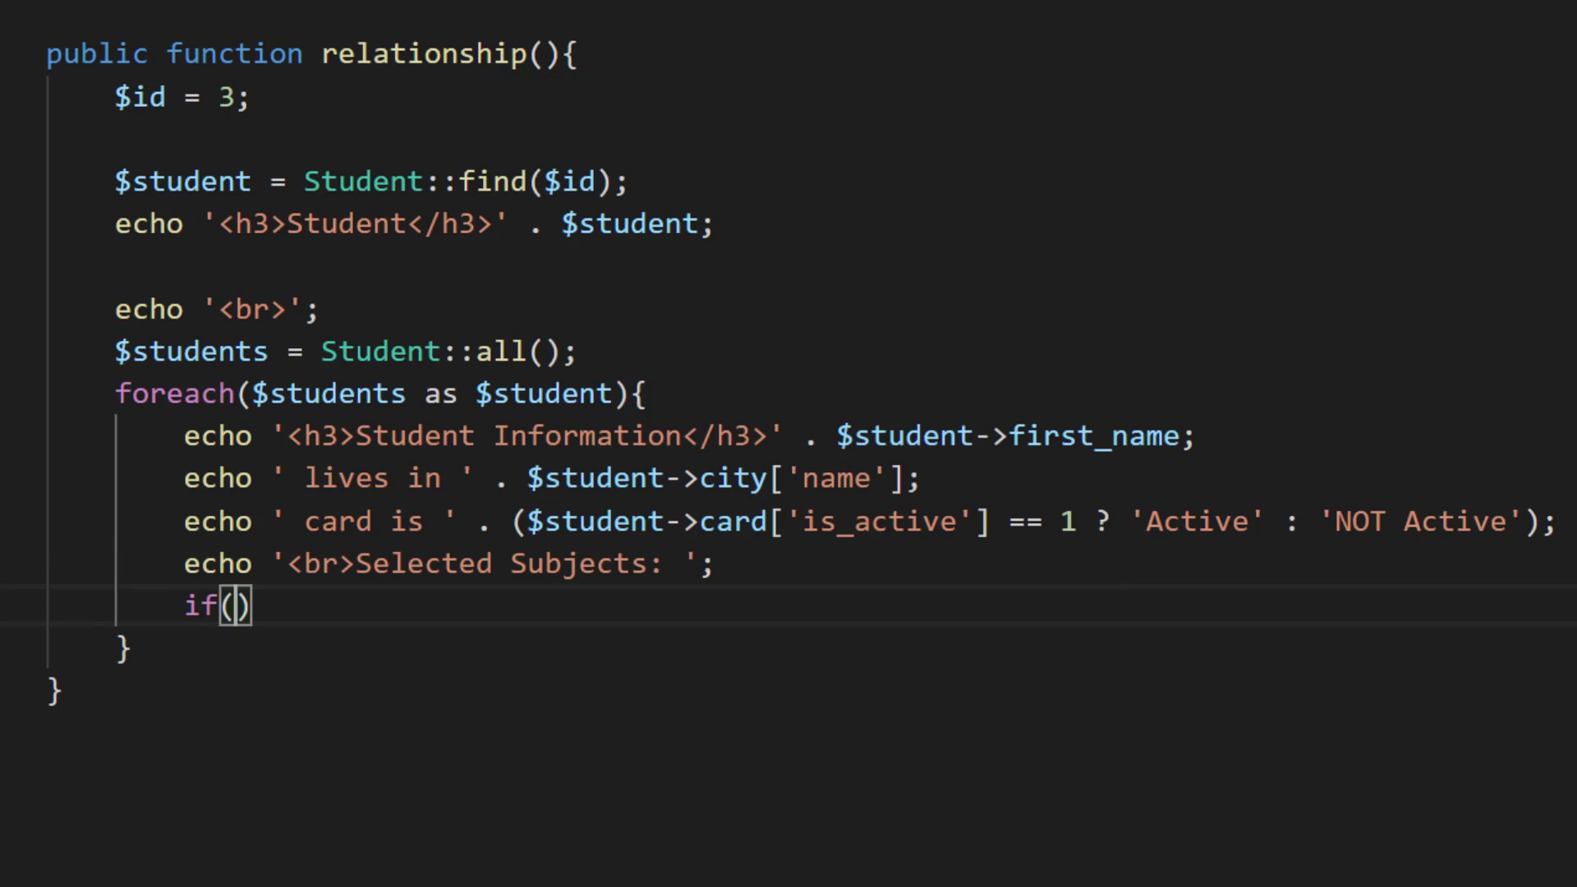
{"action": "type", "text": "count("}
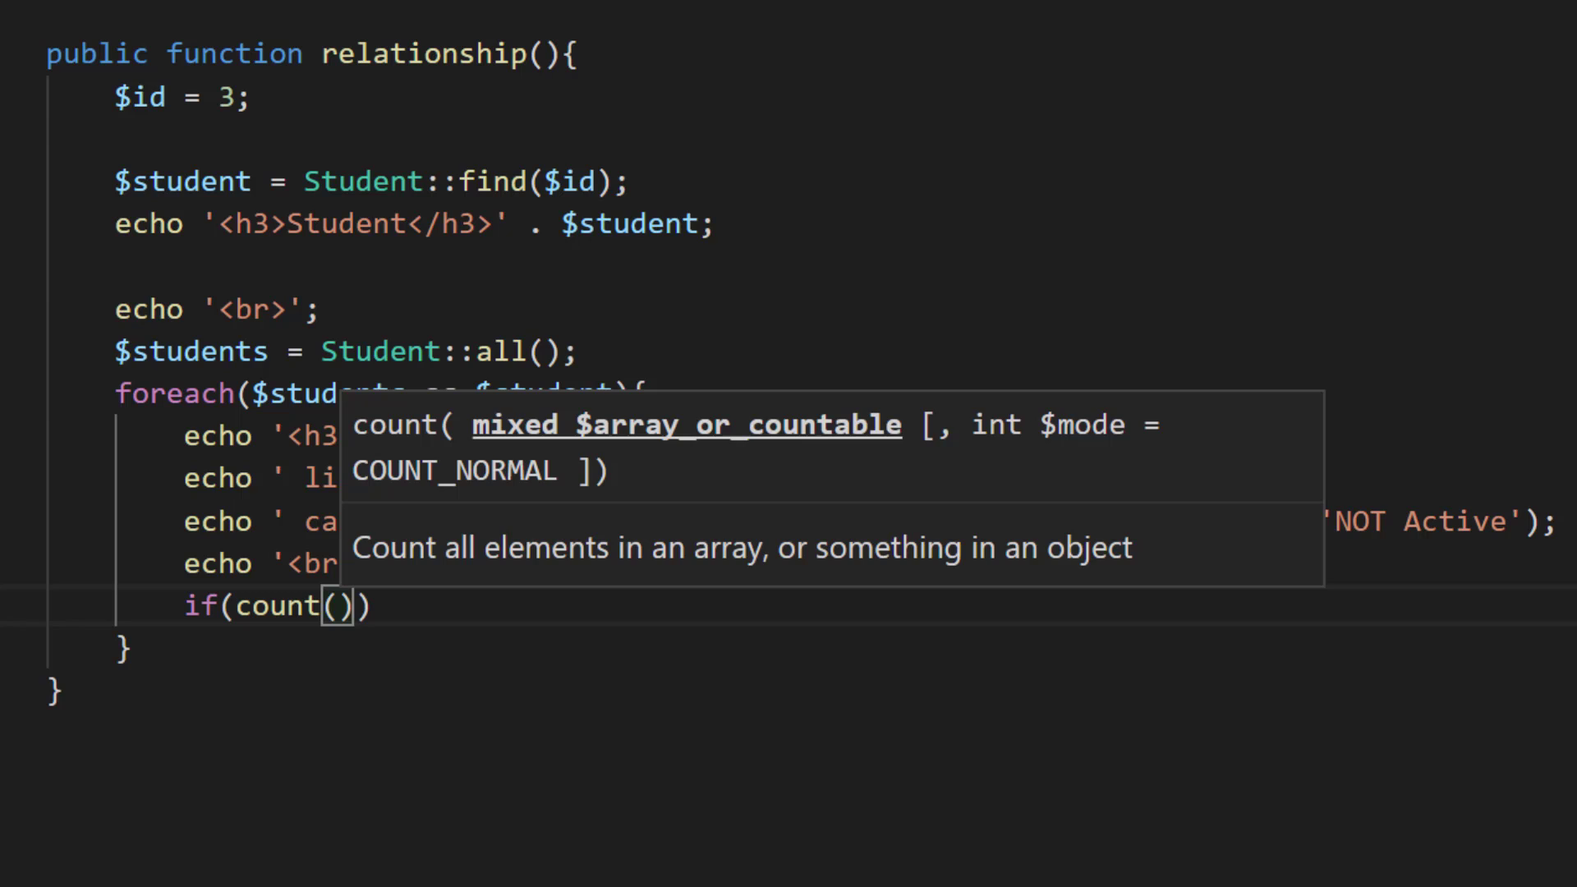
{"action": "type", "text": "$student->"}
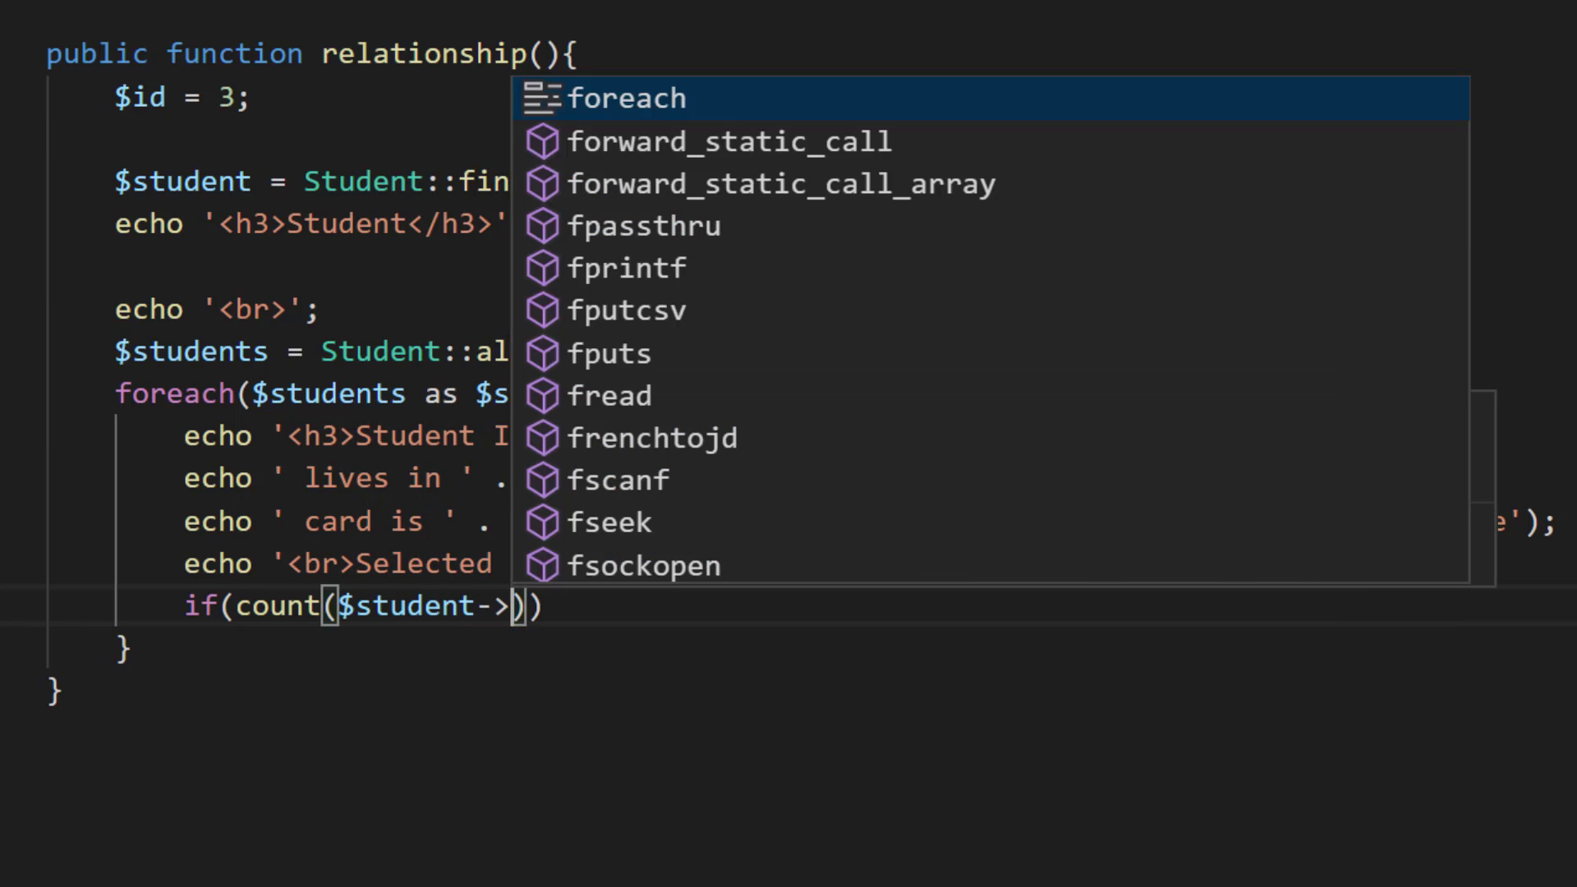
{"action": "type", "text": "subjects)"}
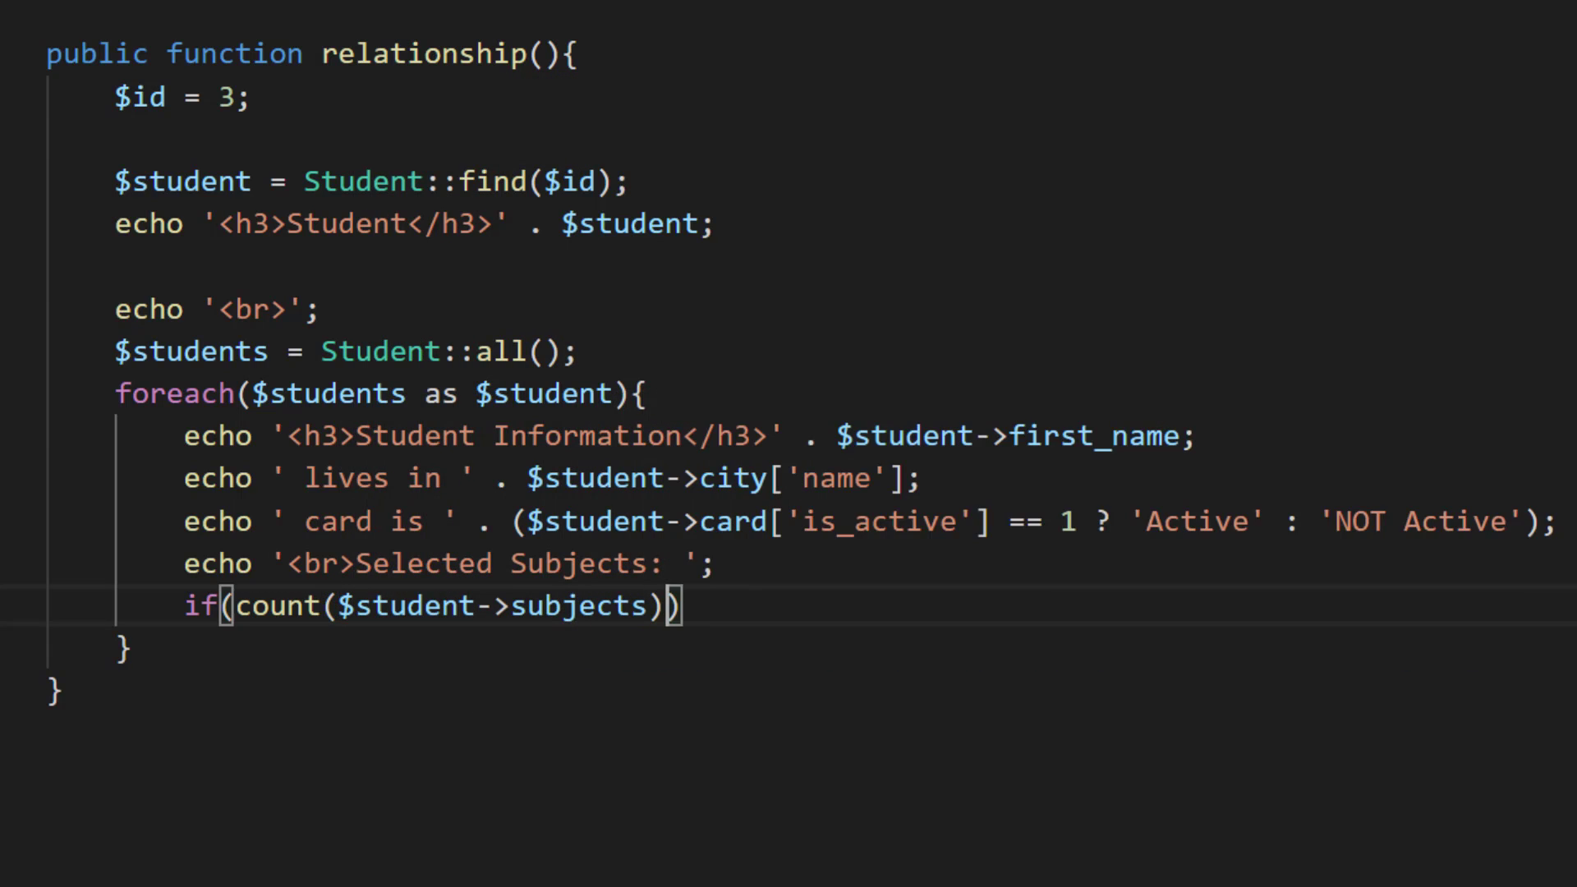
{"action": "type", "text": " =="}
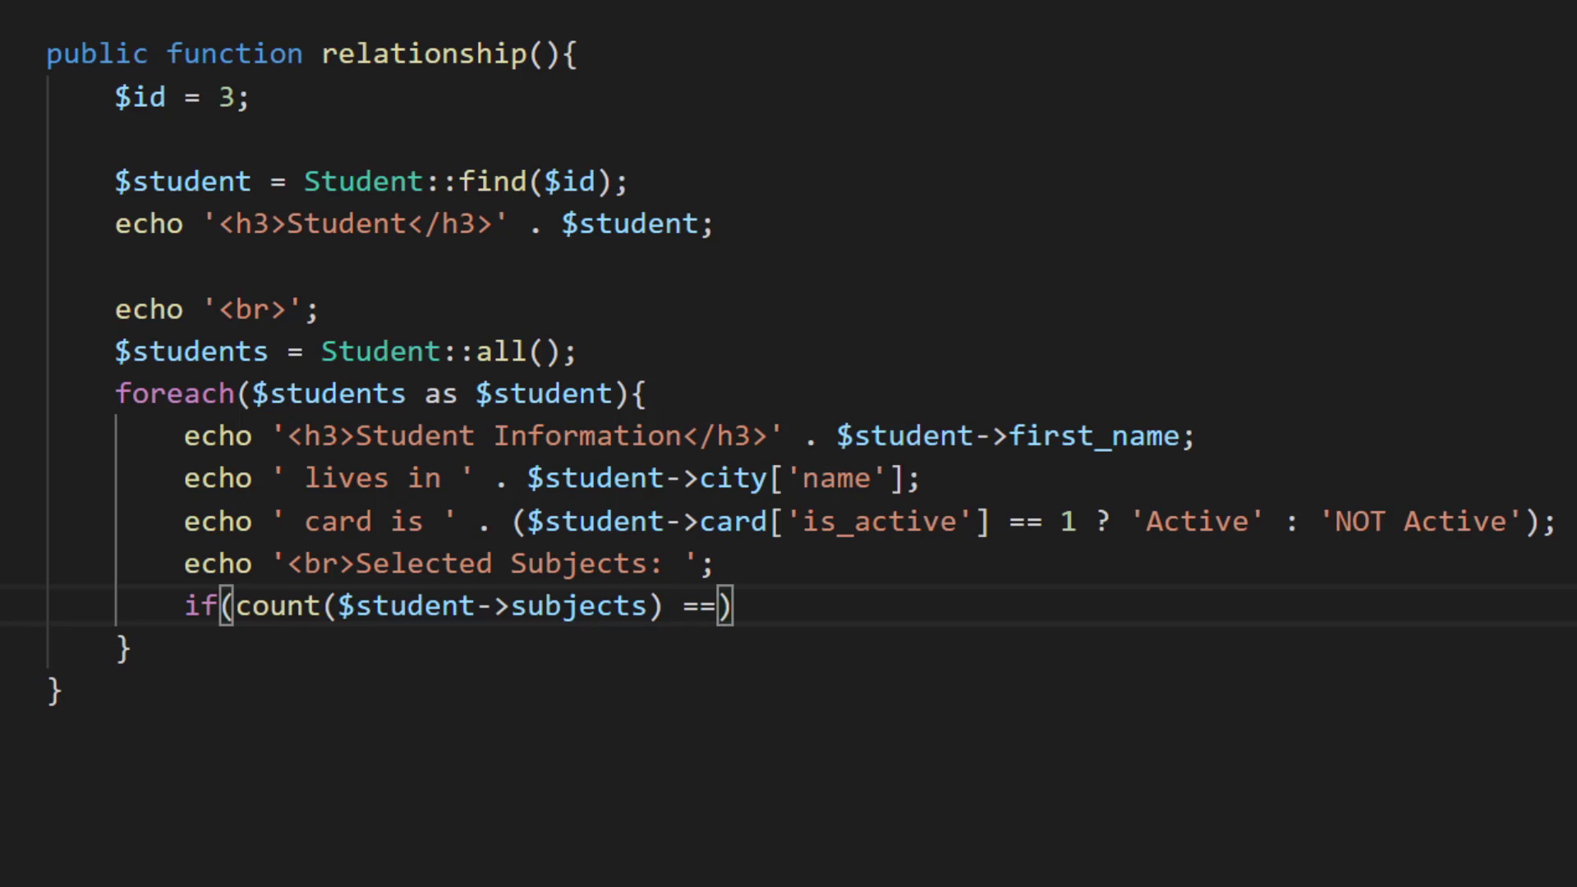
{"action": "type", "text": " 0)"}
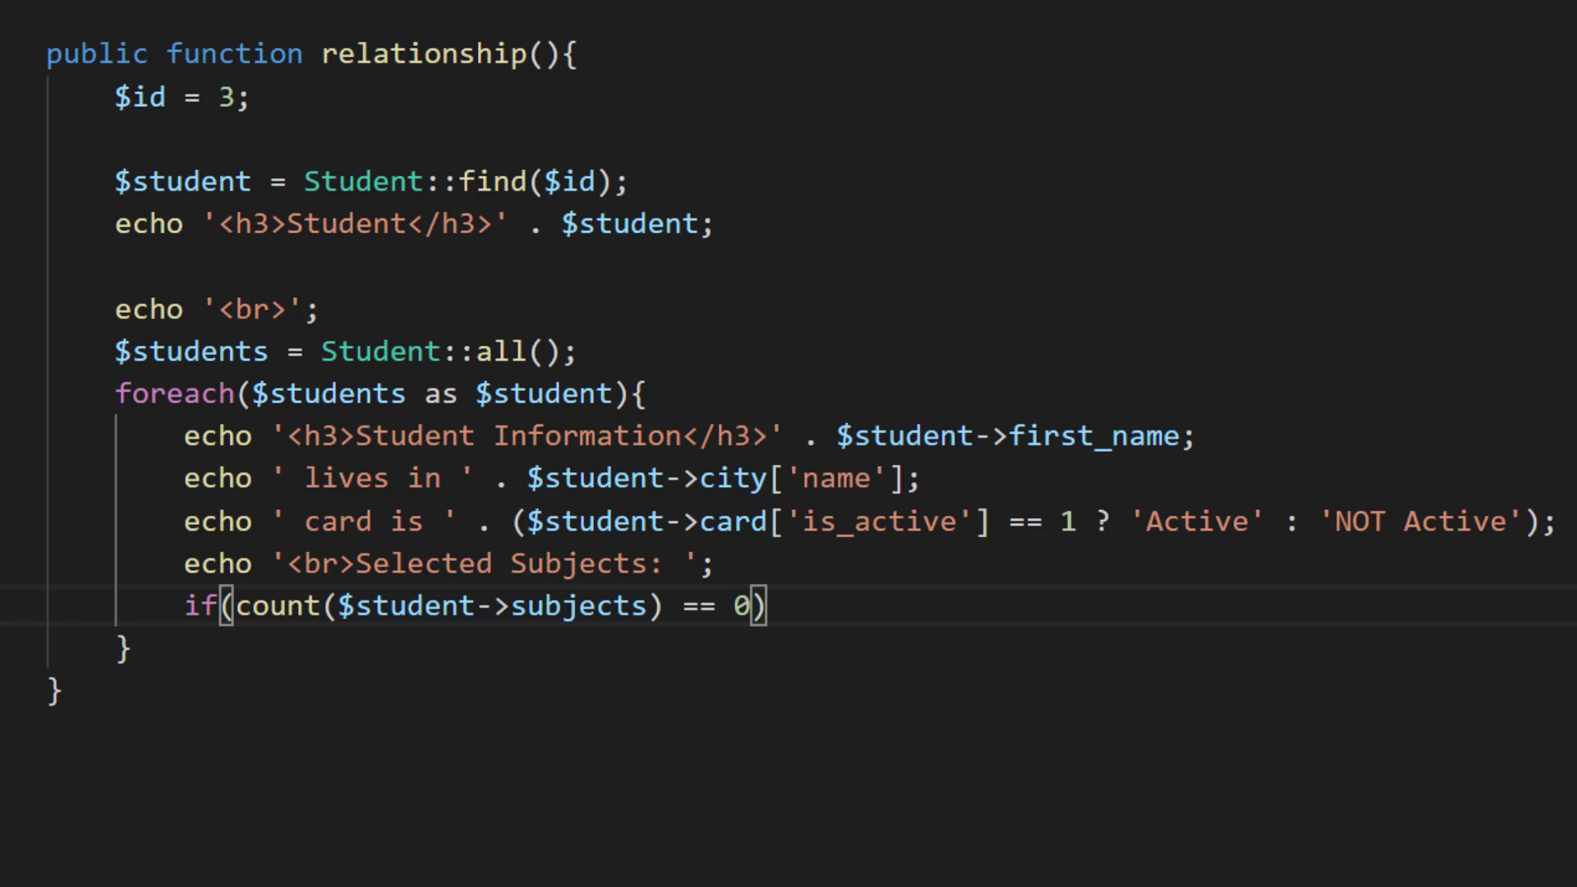
{"action": "type", "text": " {"}
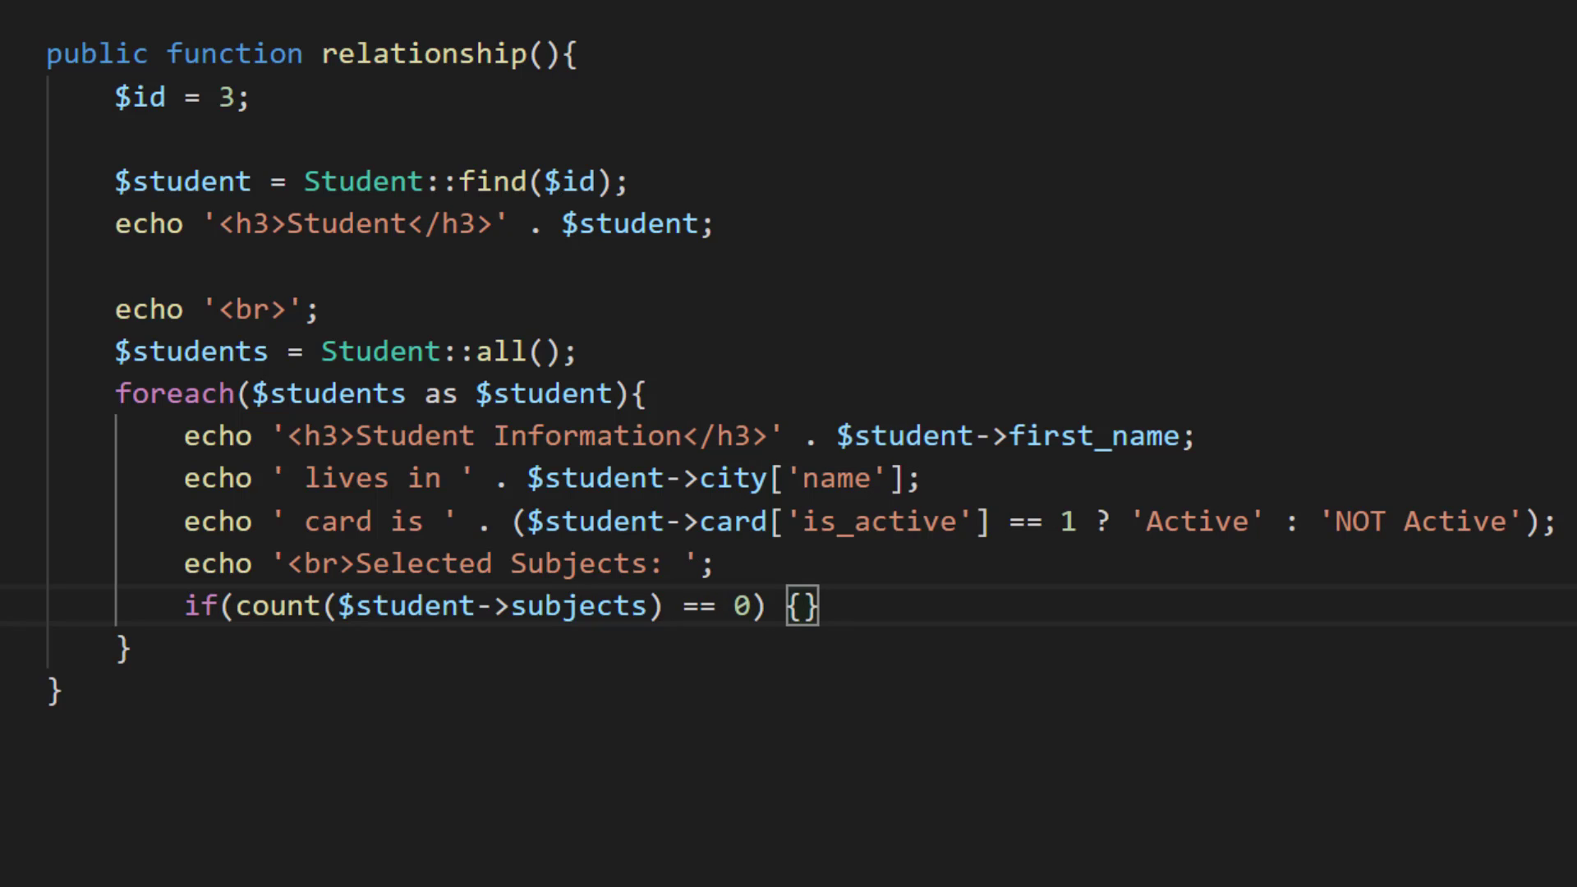
{"action": "type", "text": " echo "}
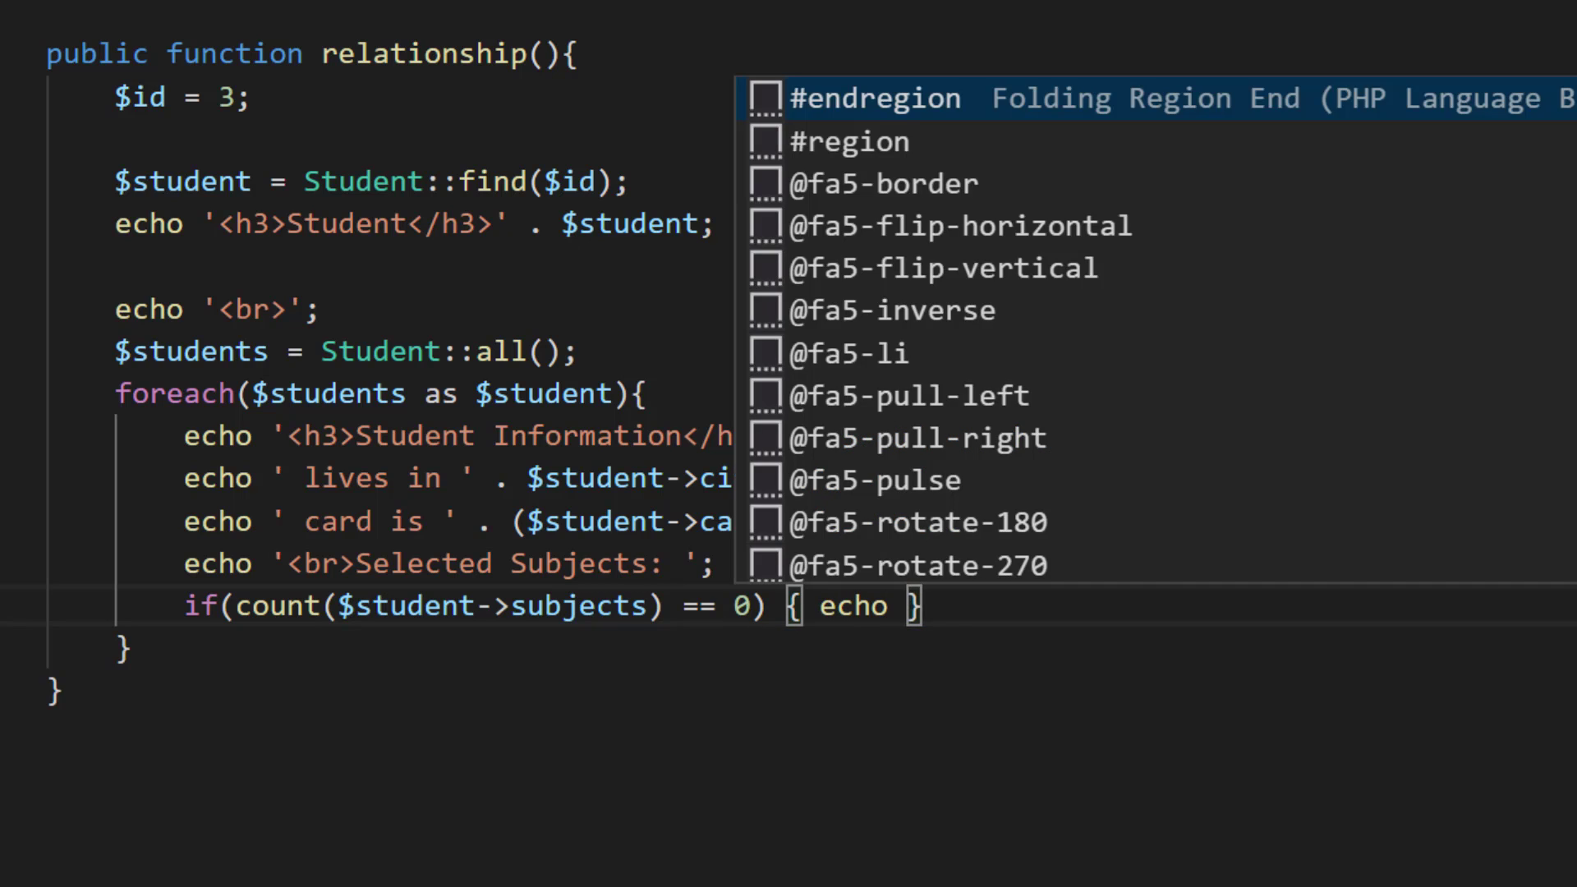
{"action": "type", "text": "'0';"}
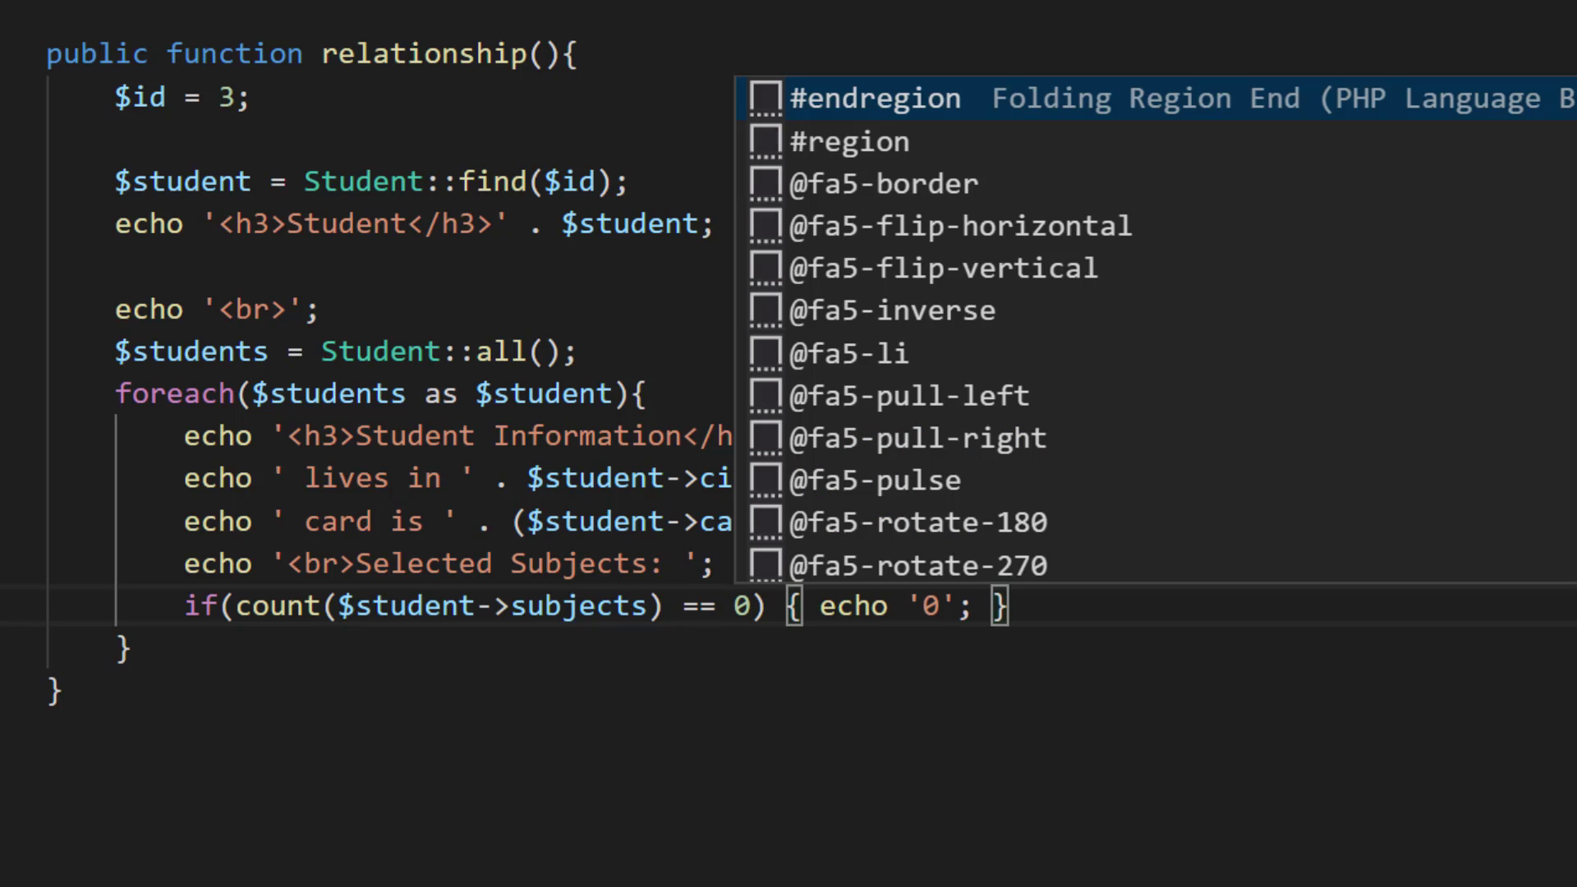
{"action": "key", "text": "Right"}
{"action": "key", "text": "Return"}
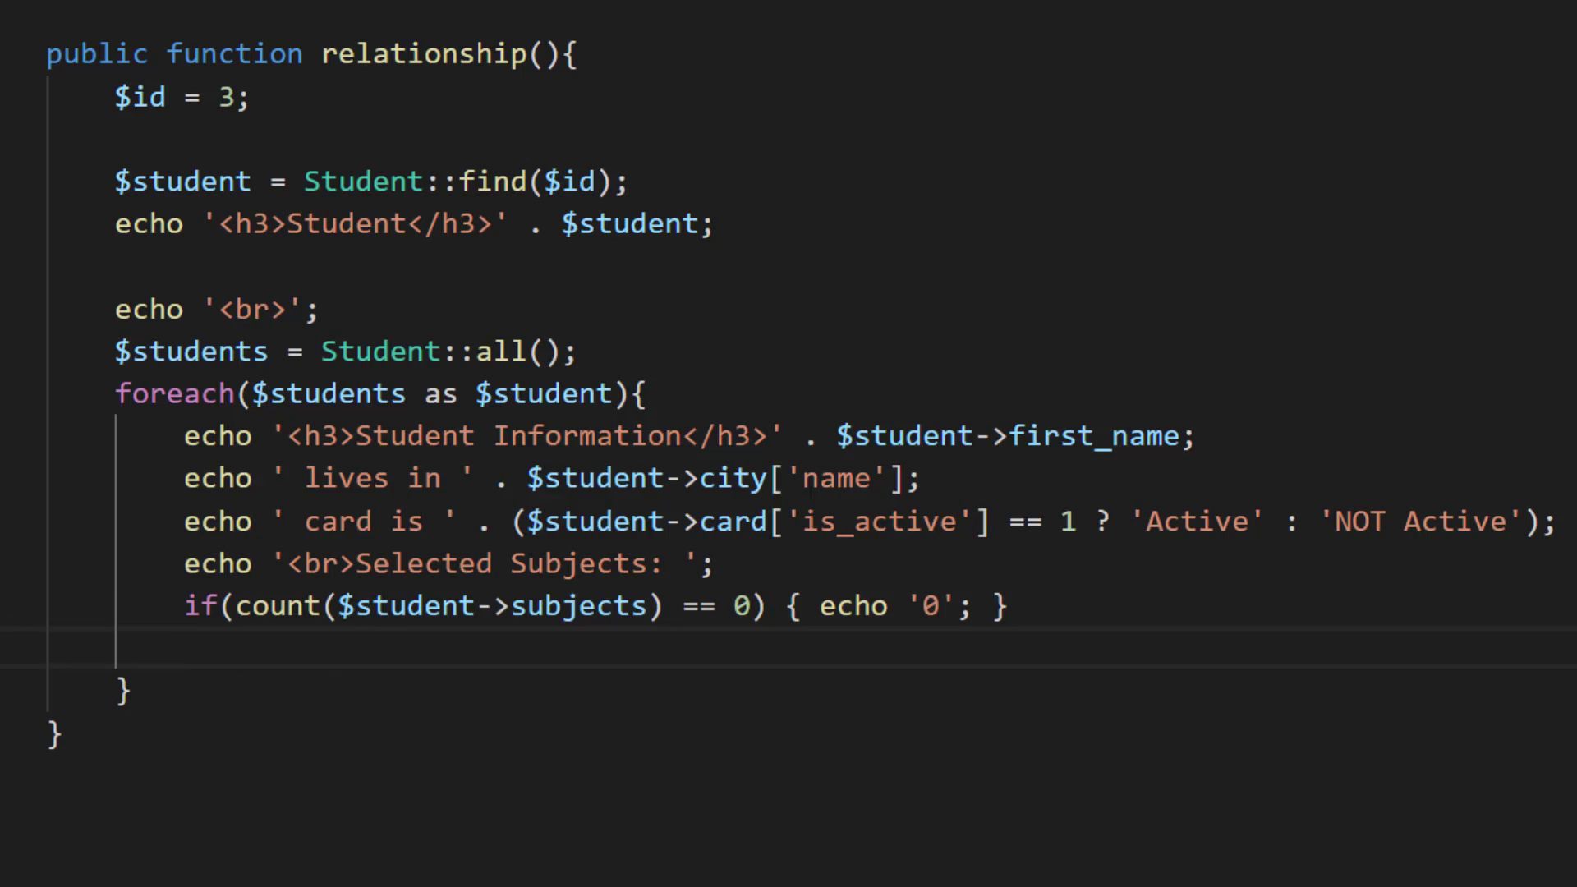
{"action": "type", "text": "for"}
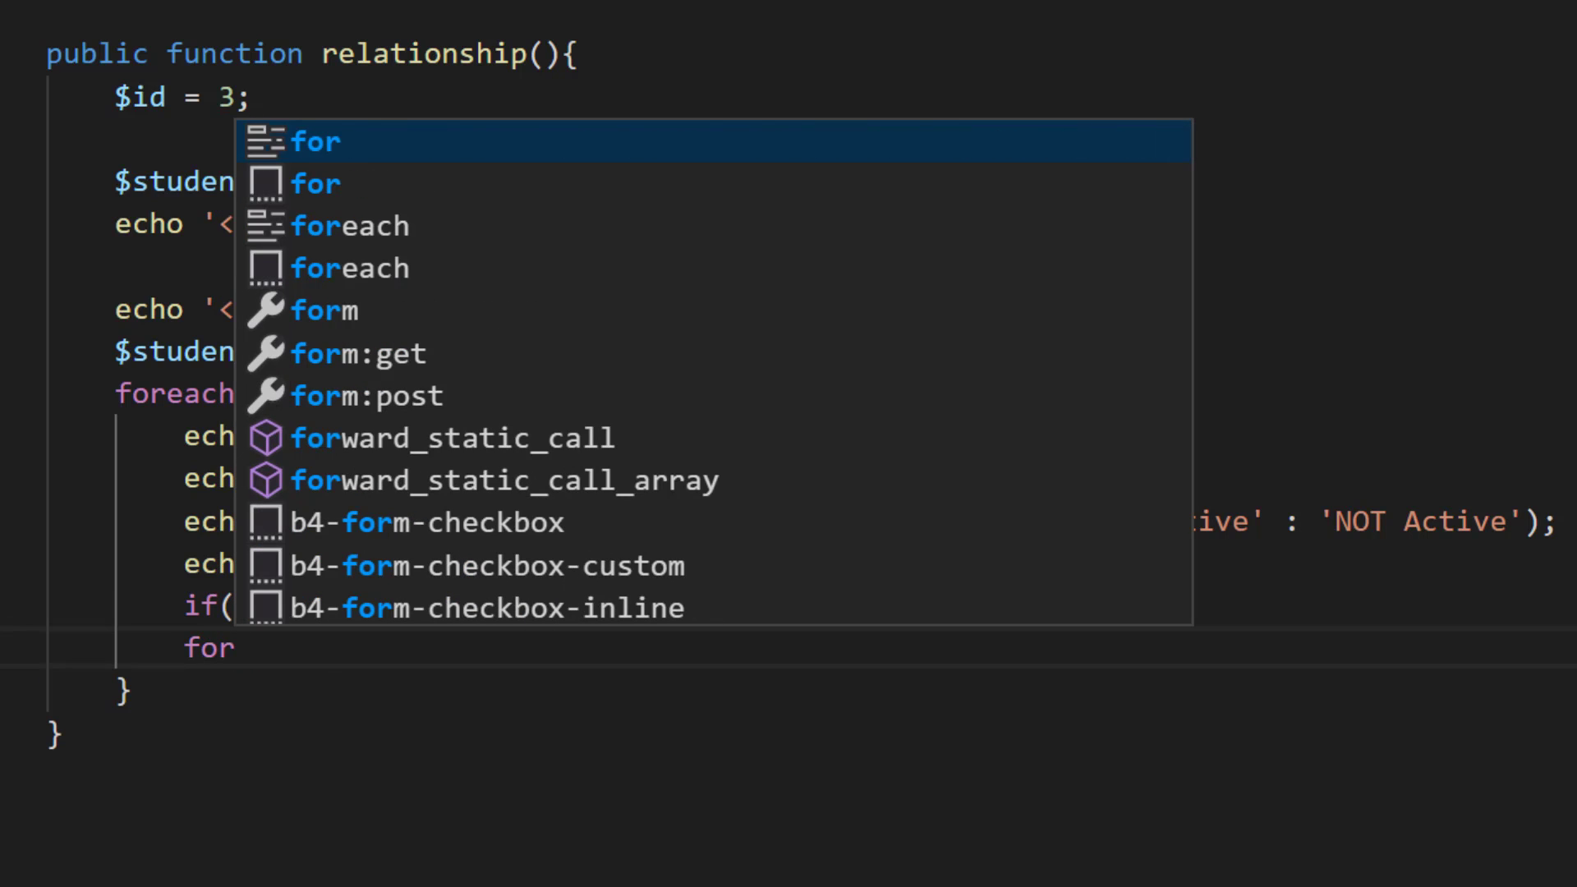
{"action": "type", "text": "each"}
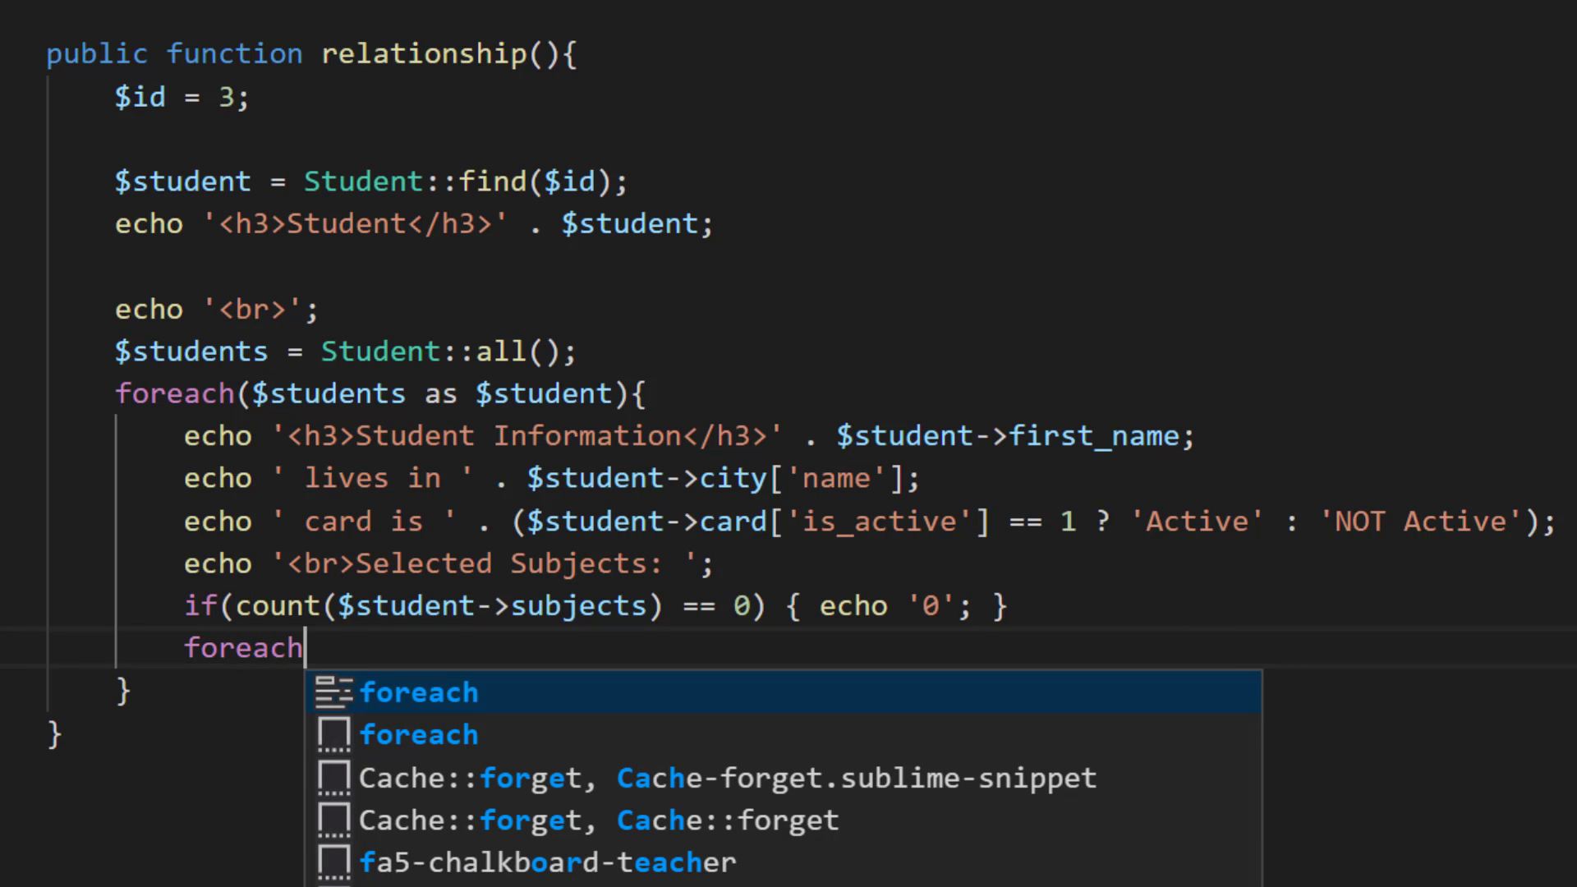
Insert a foreach snippet iterating over $student->subjects.
{"action": "key", "text": "Return"}
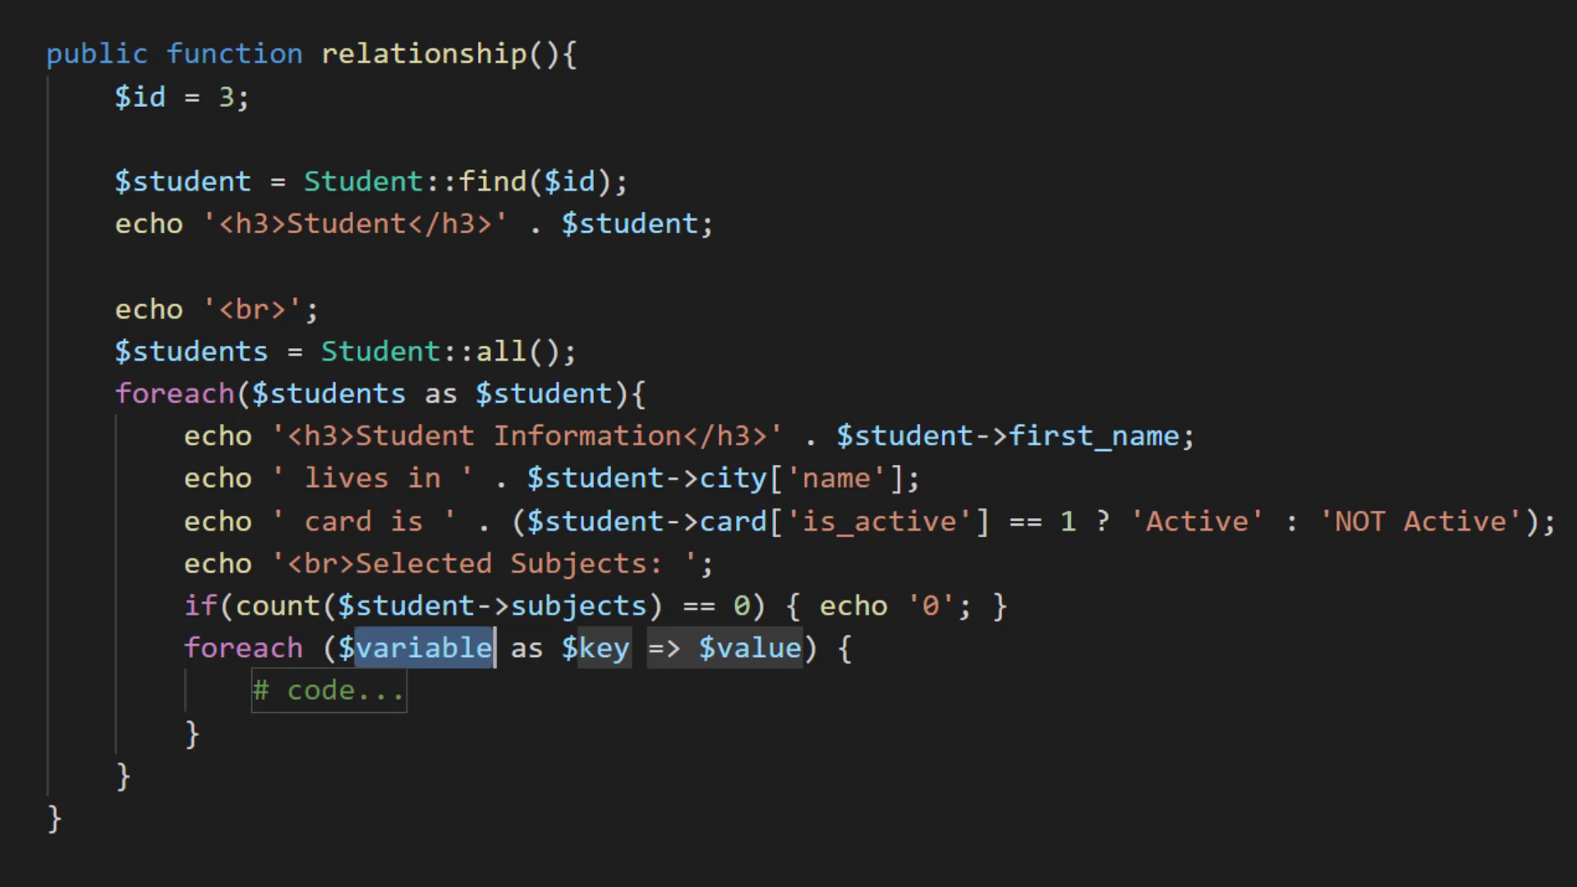
{"action": "type", "text": "student->"}
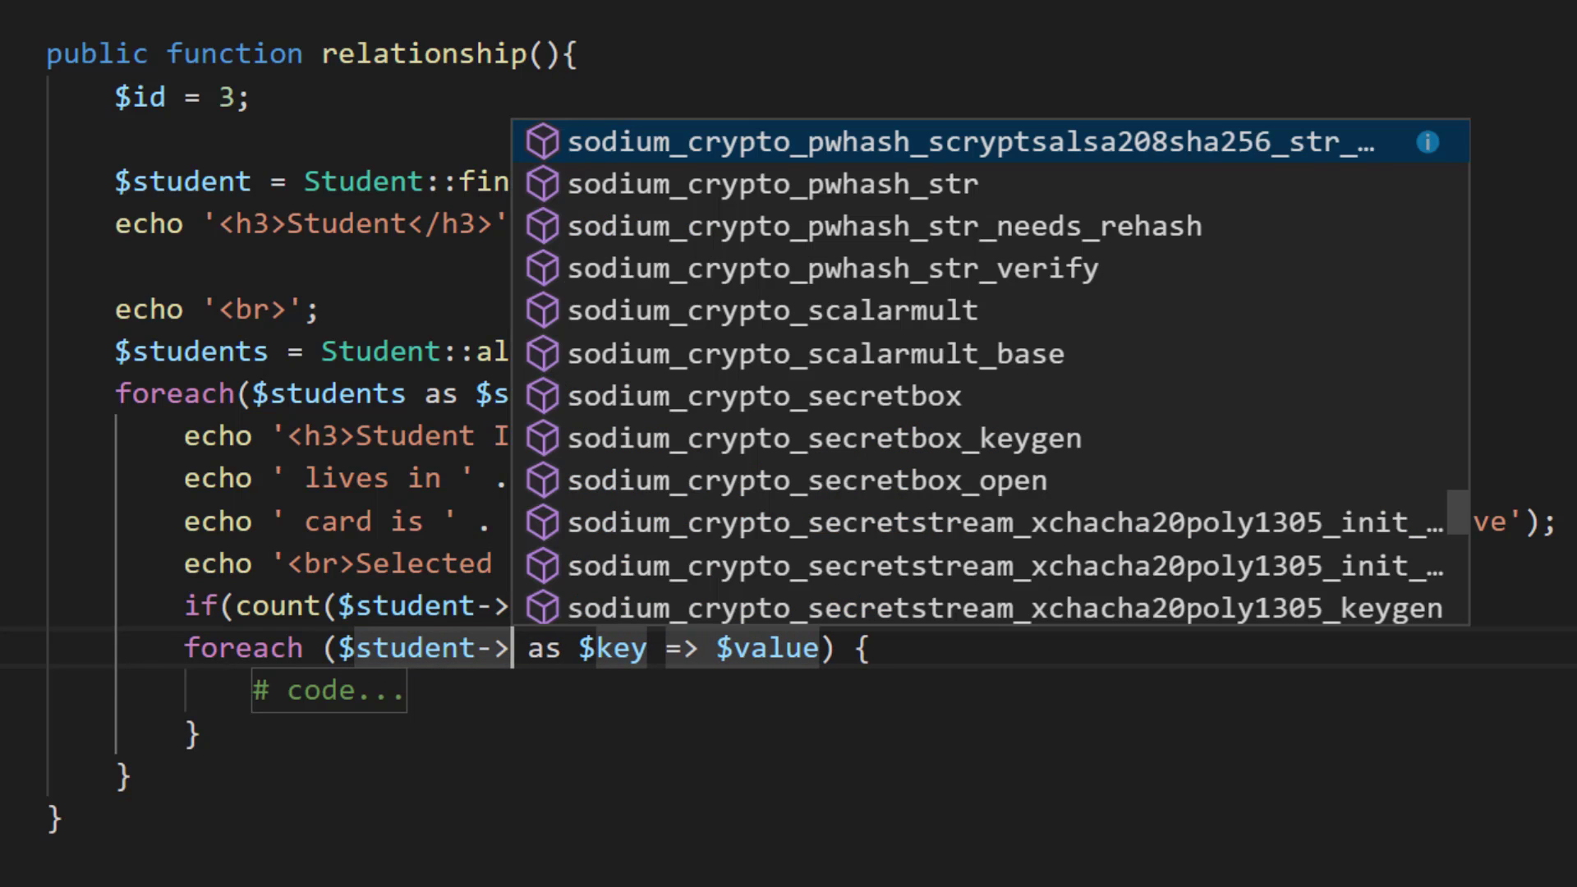
{"action": "type", "text": "subject"}
{"action": "key", "text": "Return"}
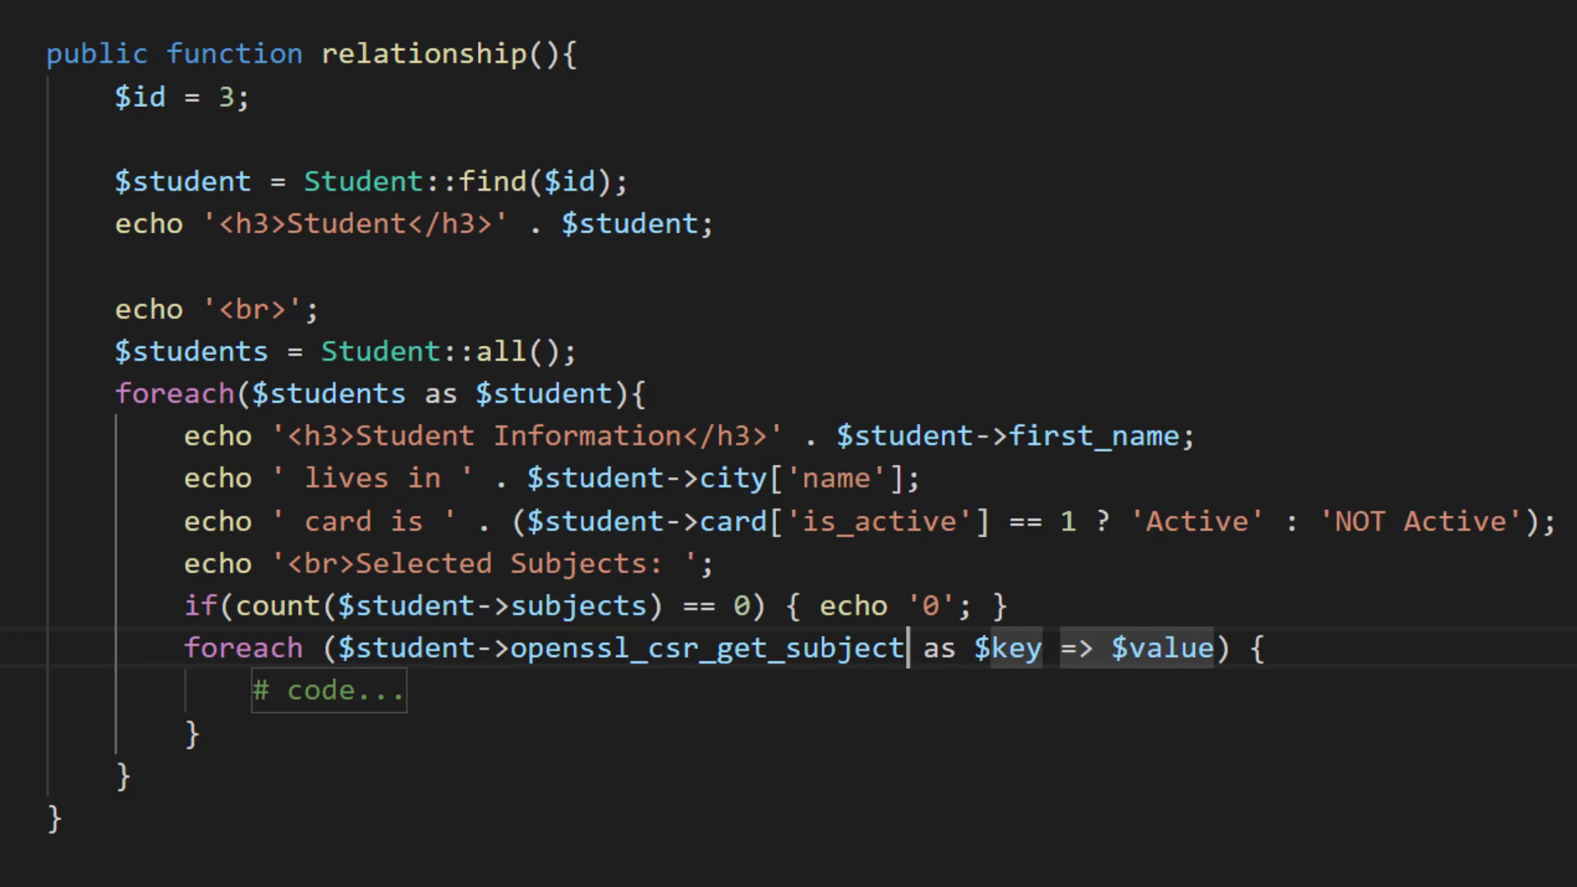
{"action": "key", "text": "ctrl+z"}
{"action": "key", "text": "Right"}
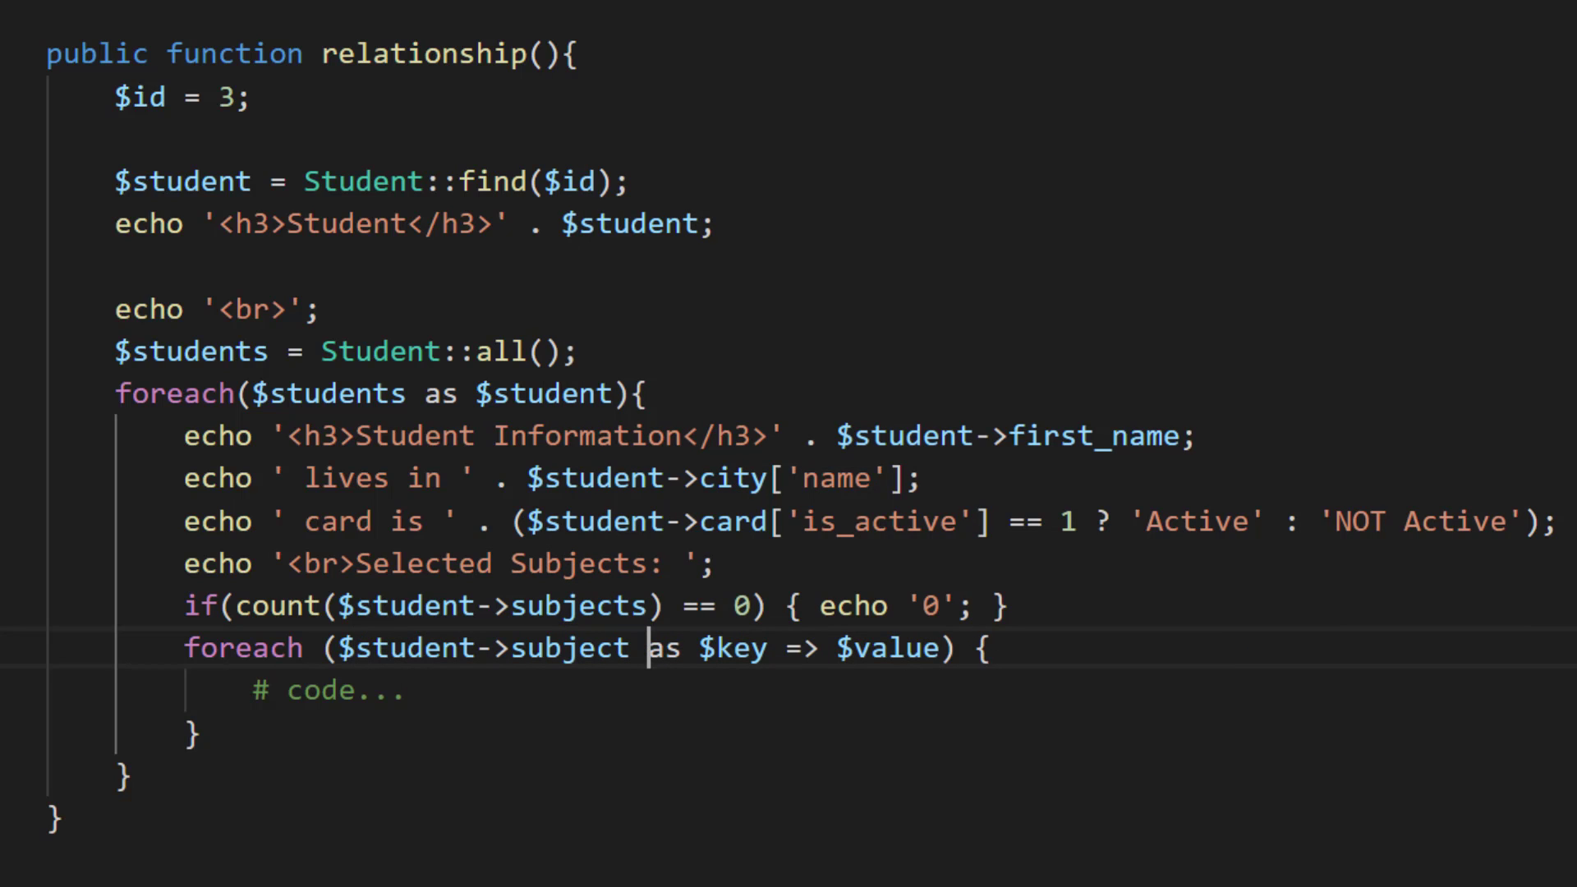
{"action": "key", "text": "Right"}
{"action": "key", "text": "Right"}
{"action": "key", "text": "Right"}
{"action": "key", "text": "Right"}
{"action": "key", "text": "shift+Right"}
{"action": "key", "text": "shift+Right"}
{"action": "key", "text": "shift+Right"}
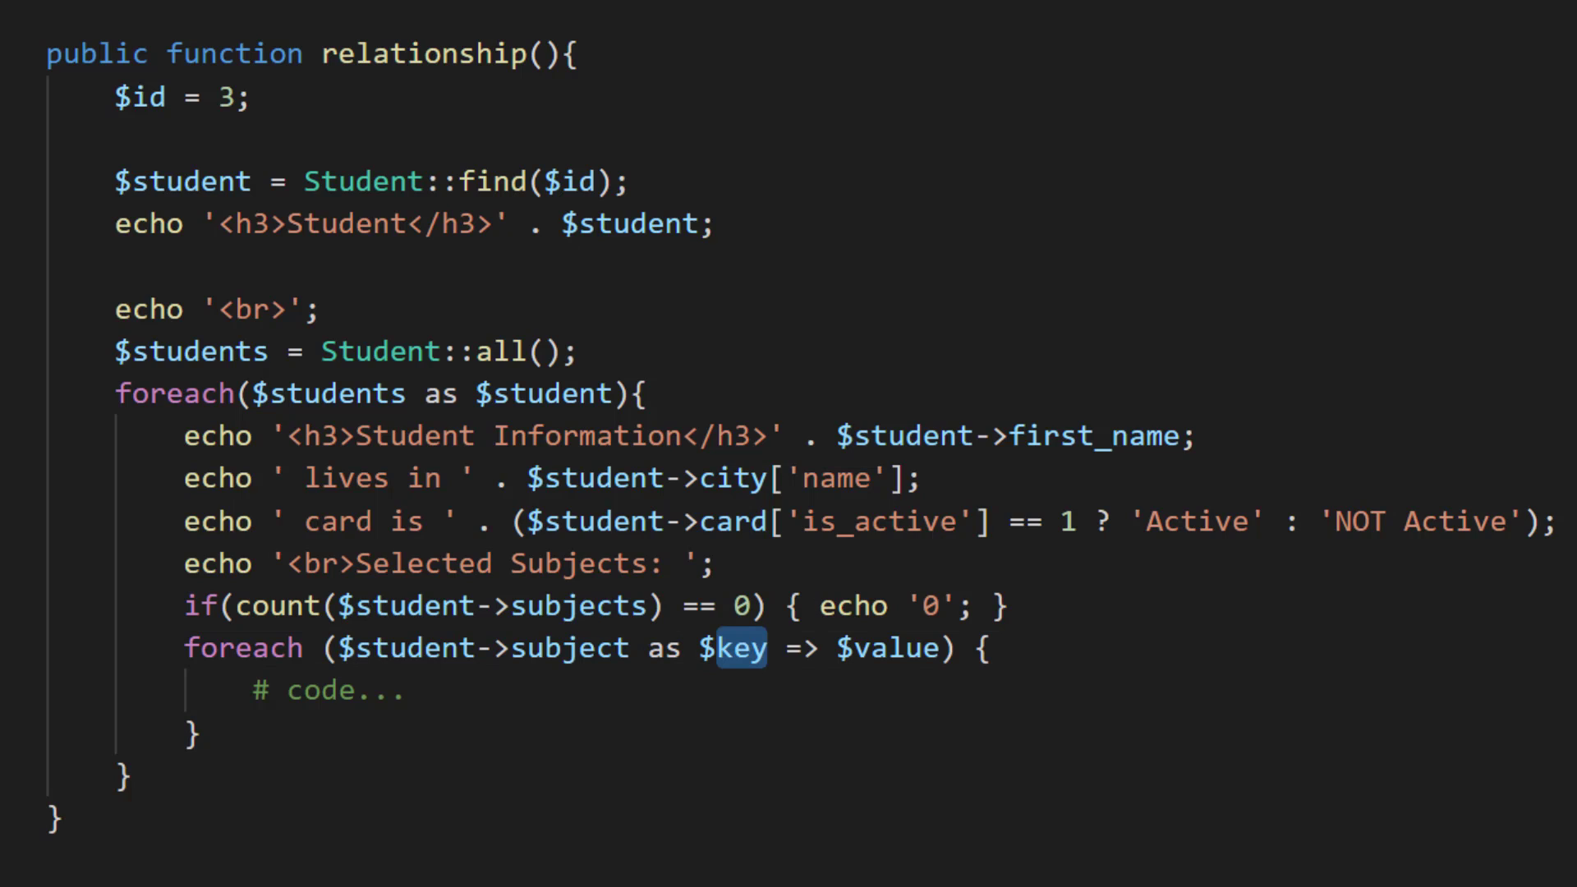
{"action": "key", "text": "Left"}
{"action": "key", "text": "Left"}
{"action": "key", "text": "Left"}
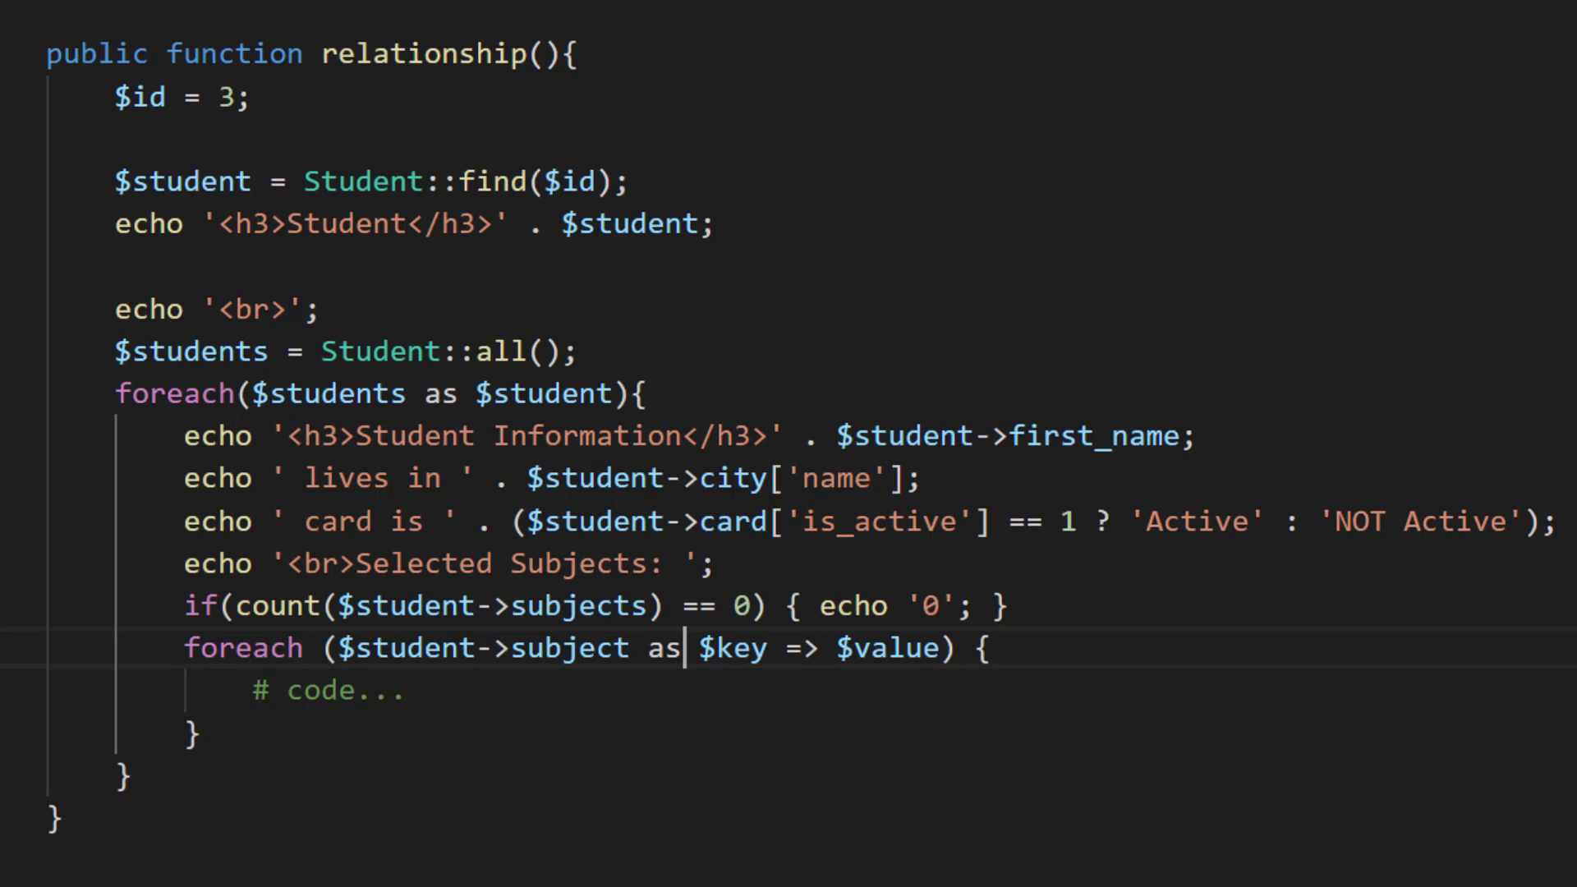
{"action": "key", "text": "Left"}
{"action": "key", "text": "Left"}
{"action": "key", "text": "Left"}
{"action": "type", "text": "s"}
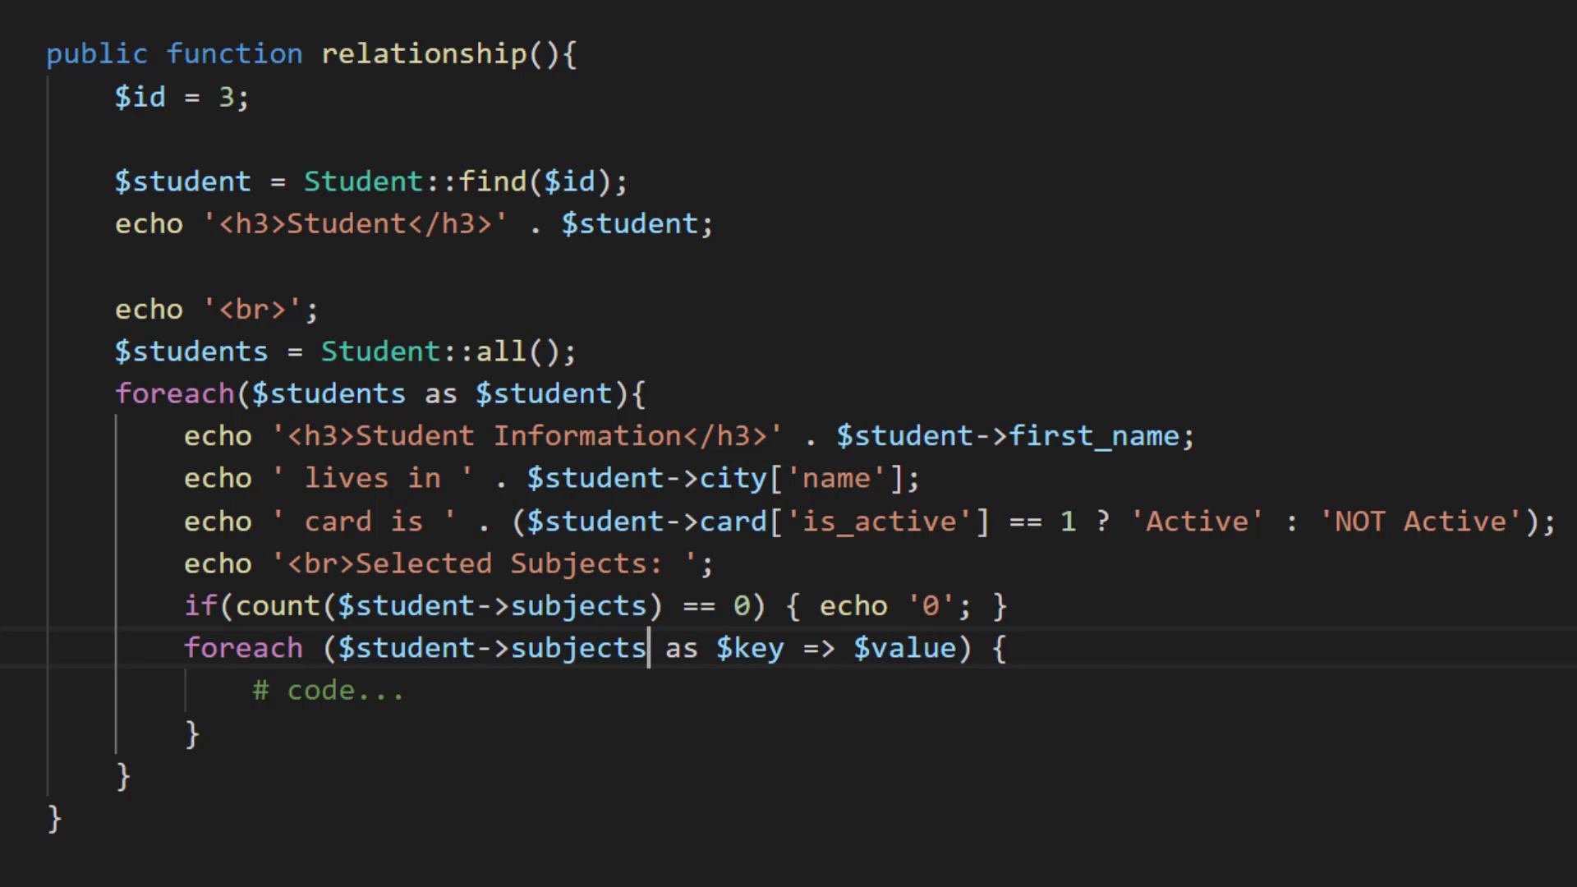
Rename the loop variable to $subject, remove '=> $value', and select the '# code...' placeholder.
{"action": "key", "text": "Right"}
{"action": "key", "text": "Right"}
{"action": "key", "text": "Right"}
{"action": "key", "text": "shift+Right"}
{"action": "key", "text": "shift+Right"}
{"action": "key", "text": "shift+Right"}
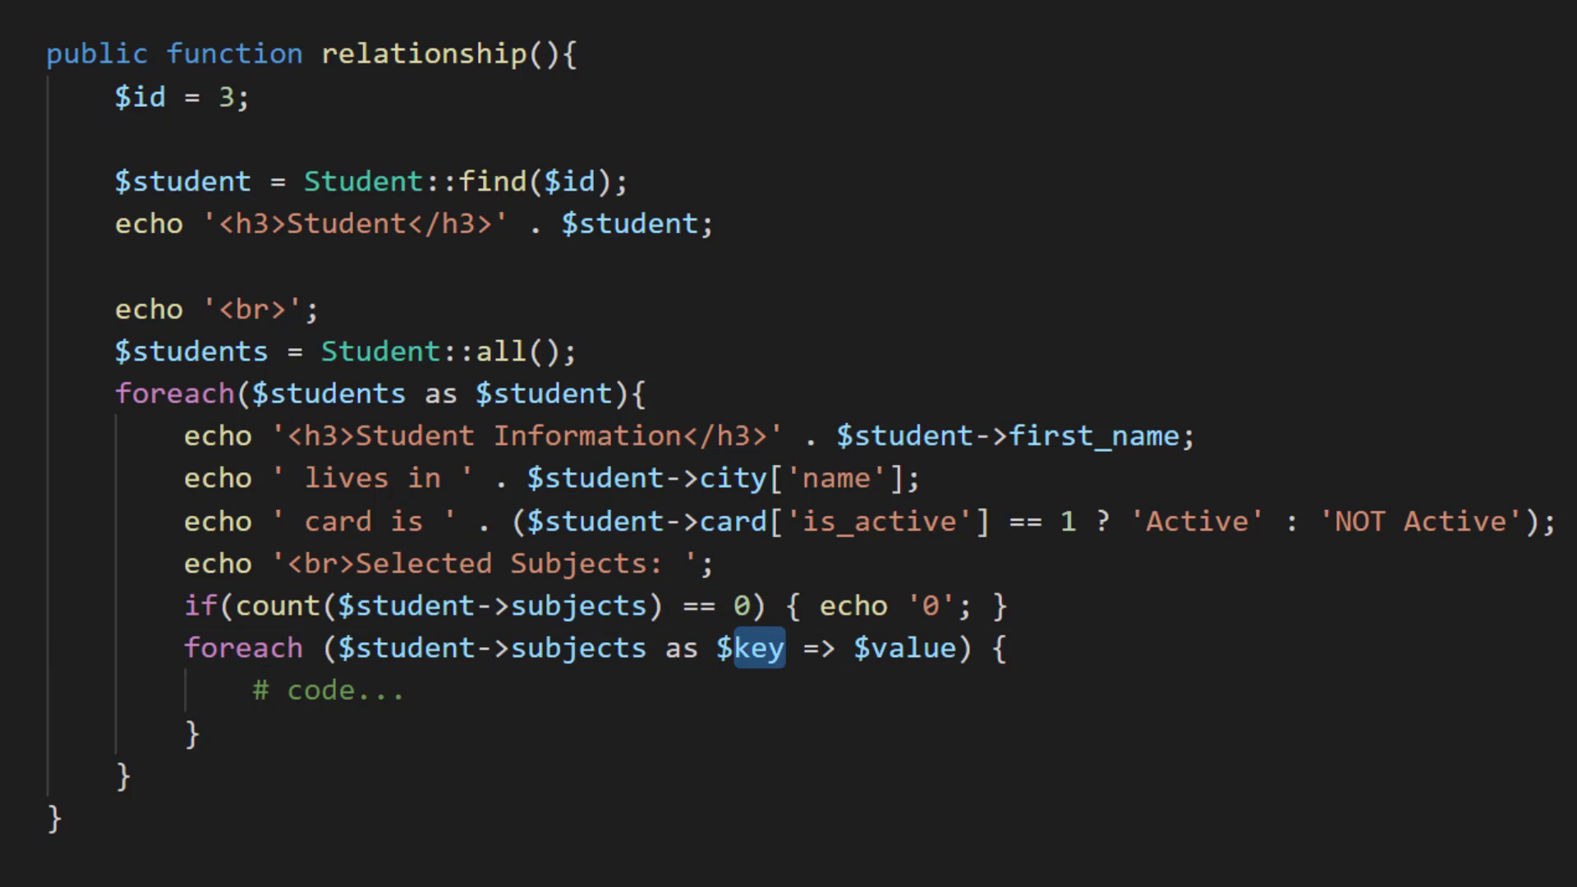
{"action": "type", "text": "stu"}
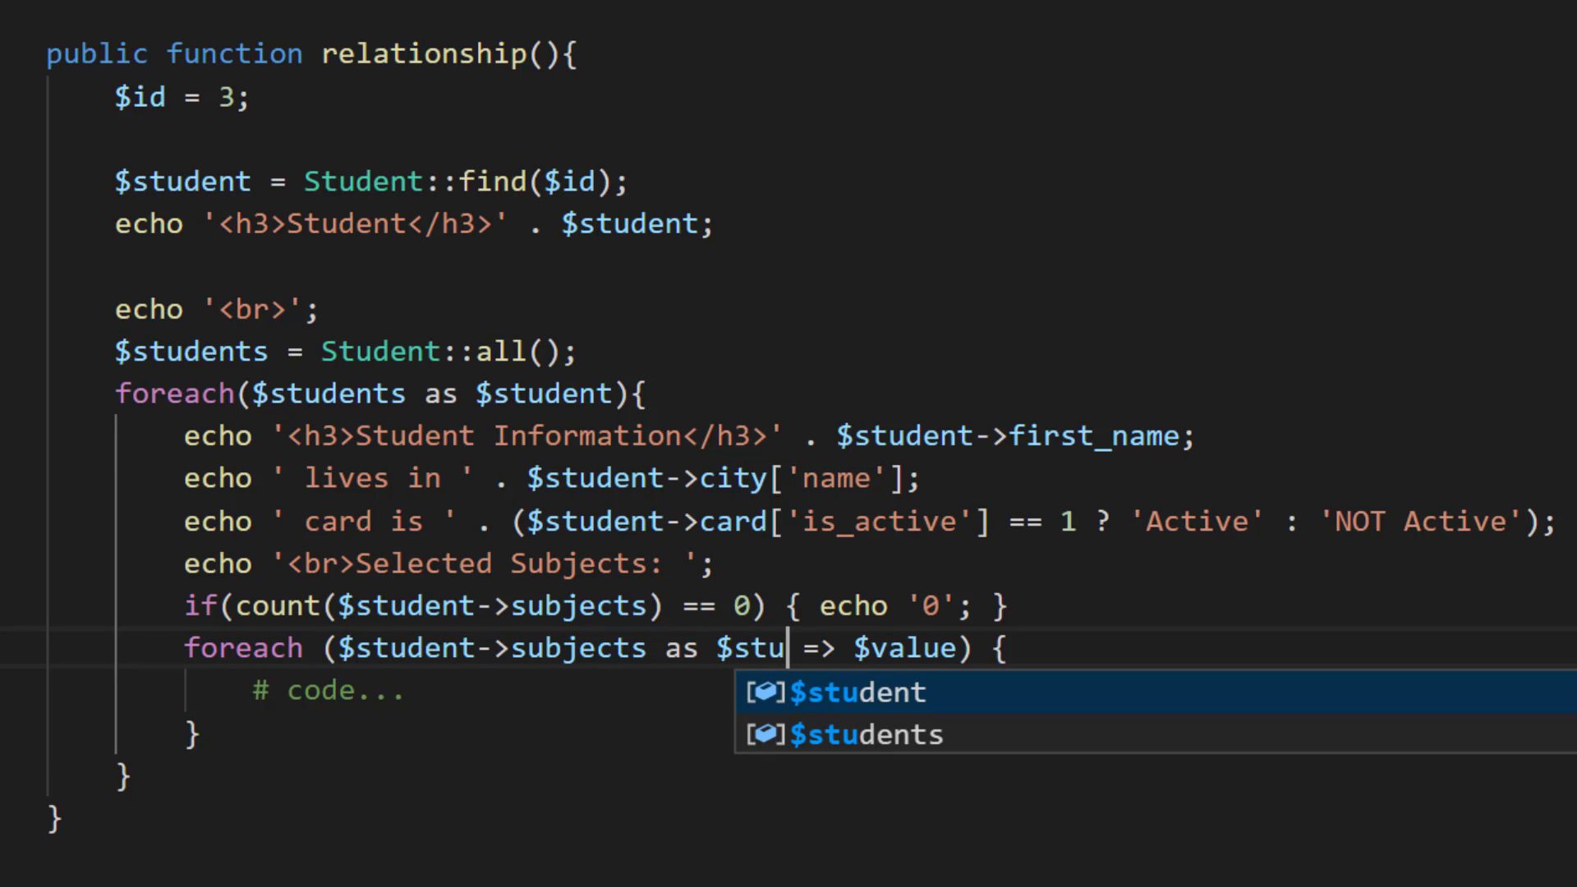
{"action": "key", "text": "BackSpace"}
{"action": "key", "text": "BackSpace"}
{"action": "type", "text": "ubject"}
{"action": "key", "text": "ctrl+shift+Right"}
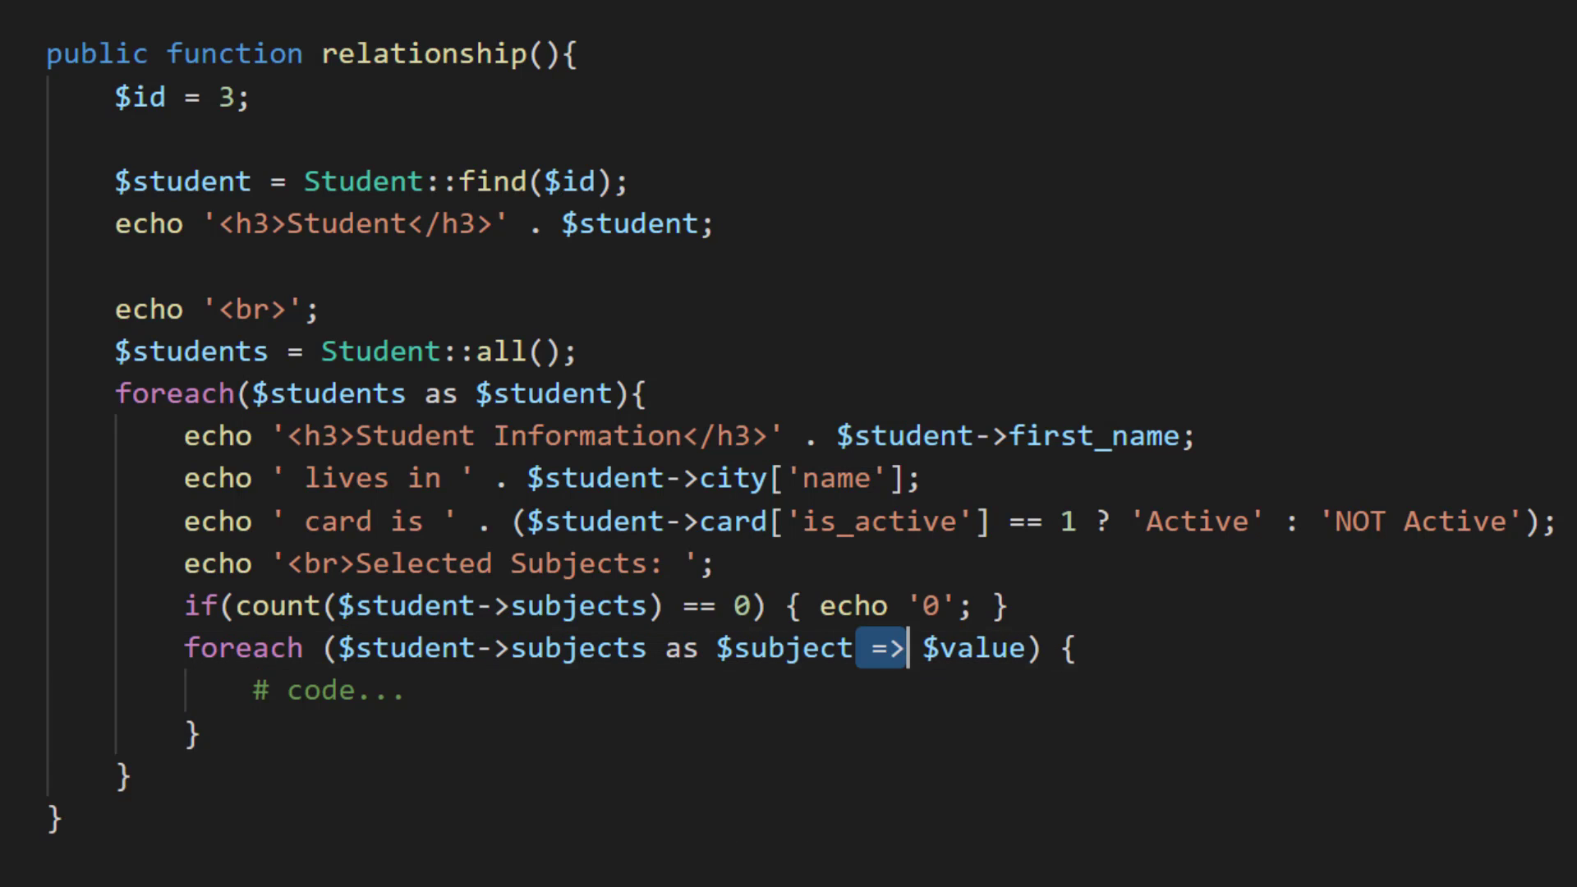
{"action": "key", "text": "ctrl+shift+Right"}
{"action": "key", "text": "Delete"}
{"action": "key", "text": "Down"}
{"action": "key", "text": "shift+Home"}
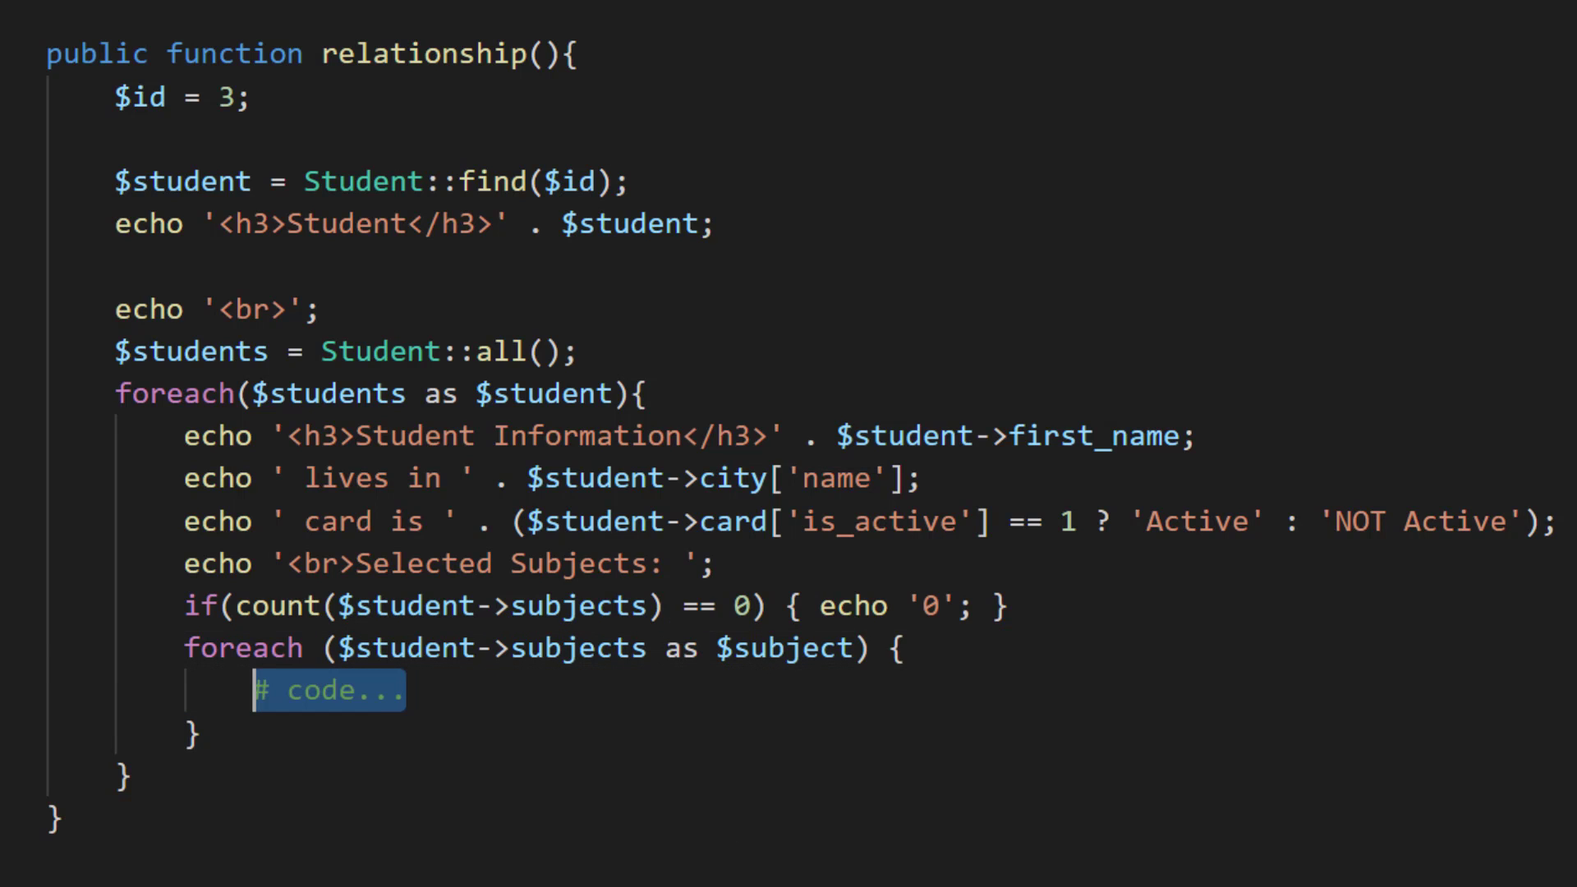
{"action": "type", "text": "echo "}
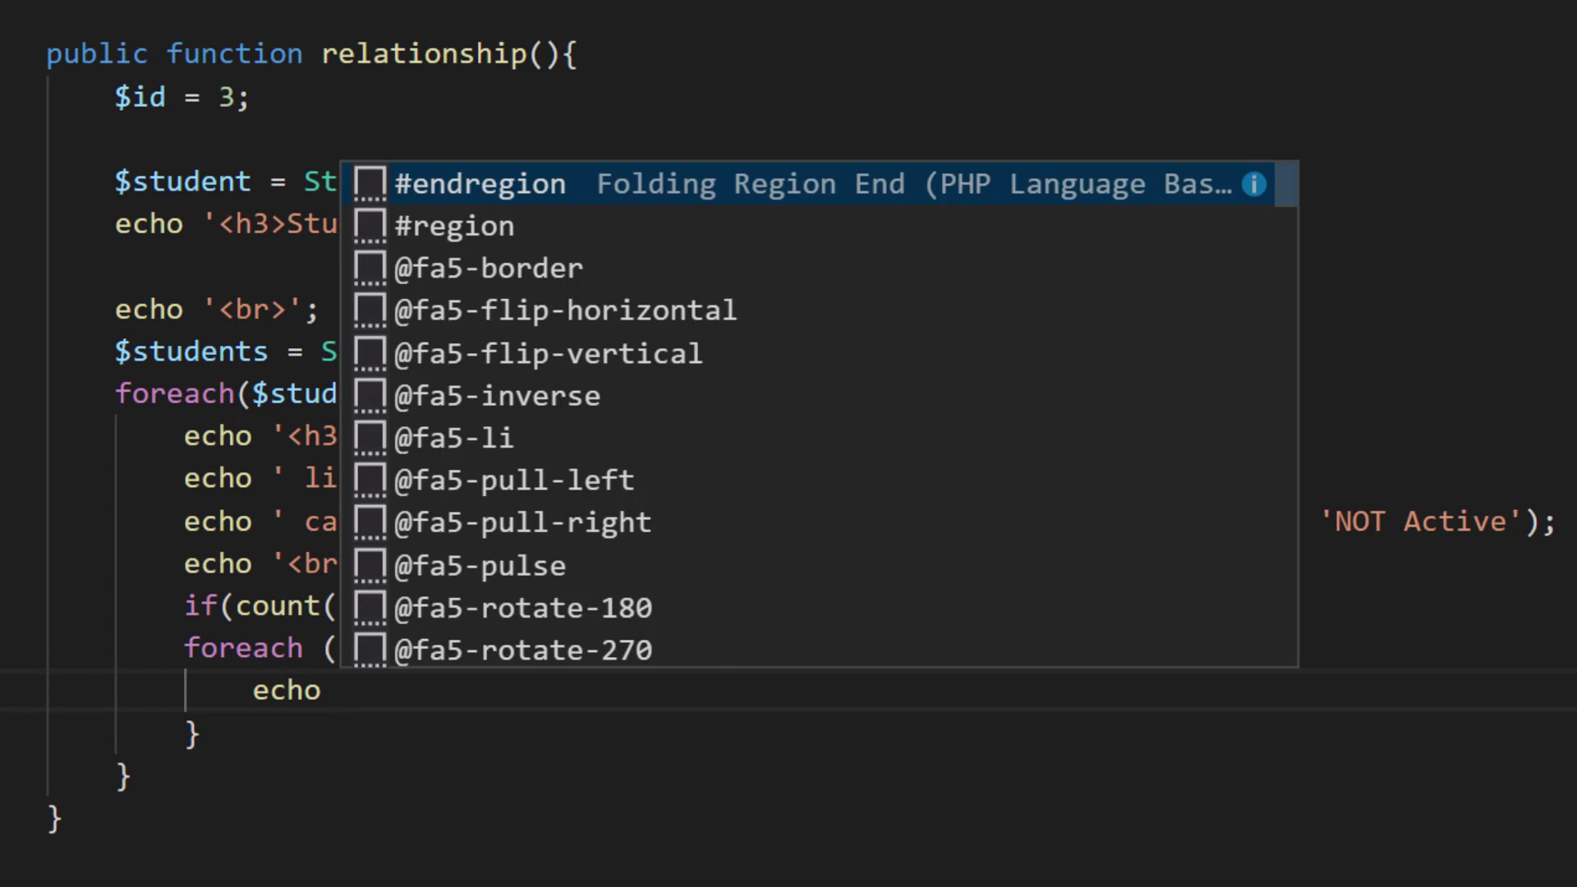
{"action": "type", "text": "'<br"}
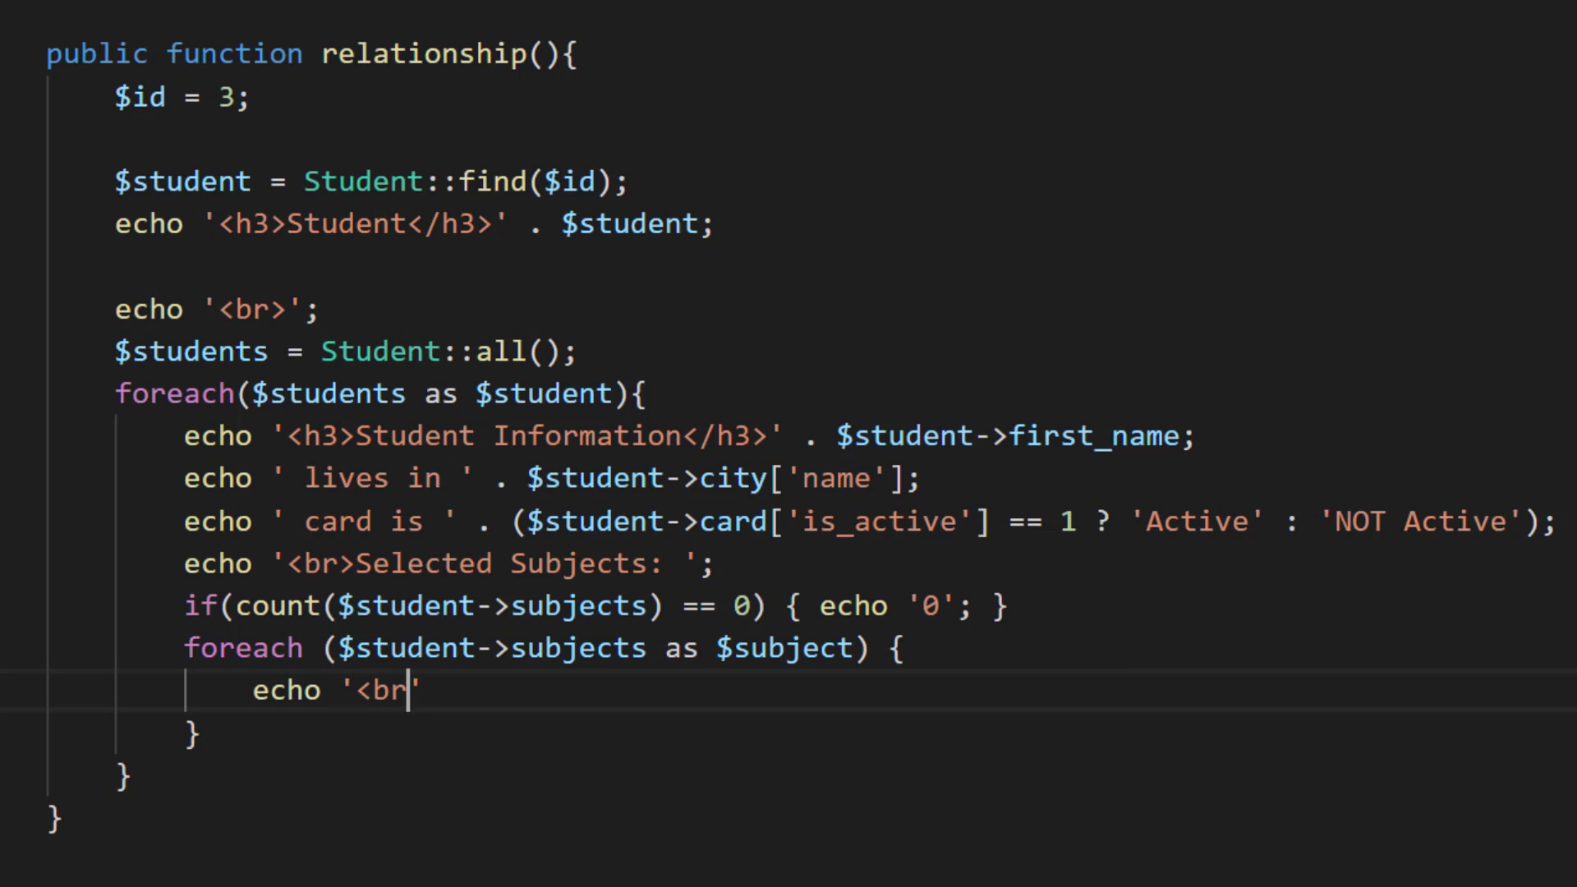
{"action": "type", "text": "><li"}
{"action": "type", "text": ">'"}
{"action": "type", "text": " . $s"}
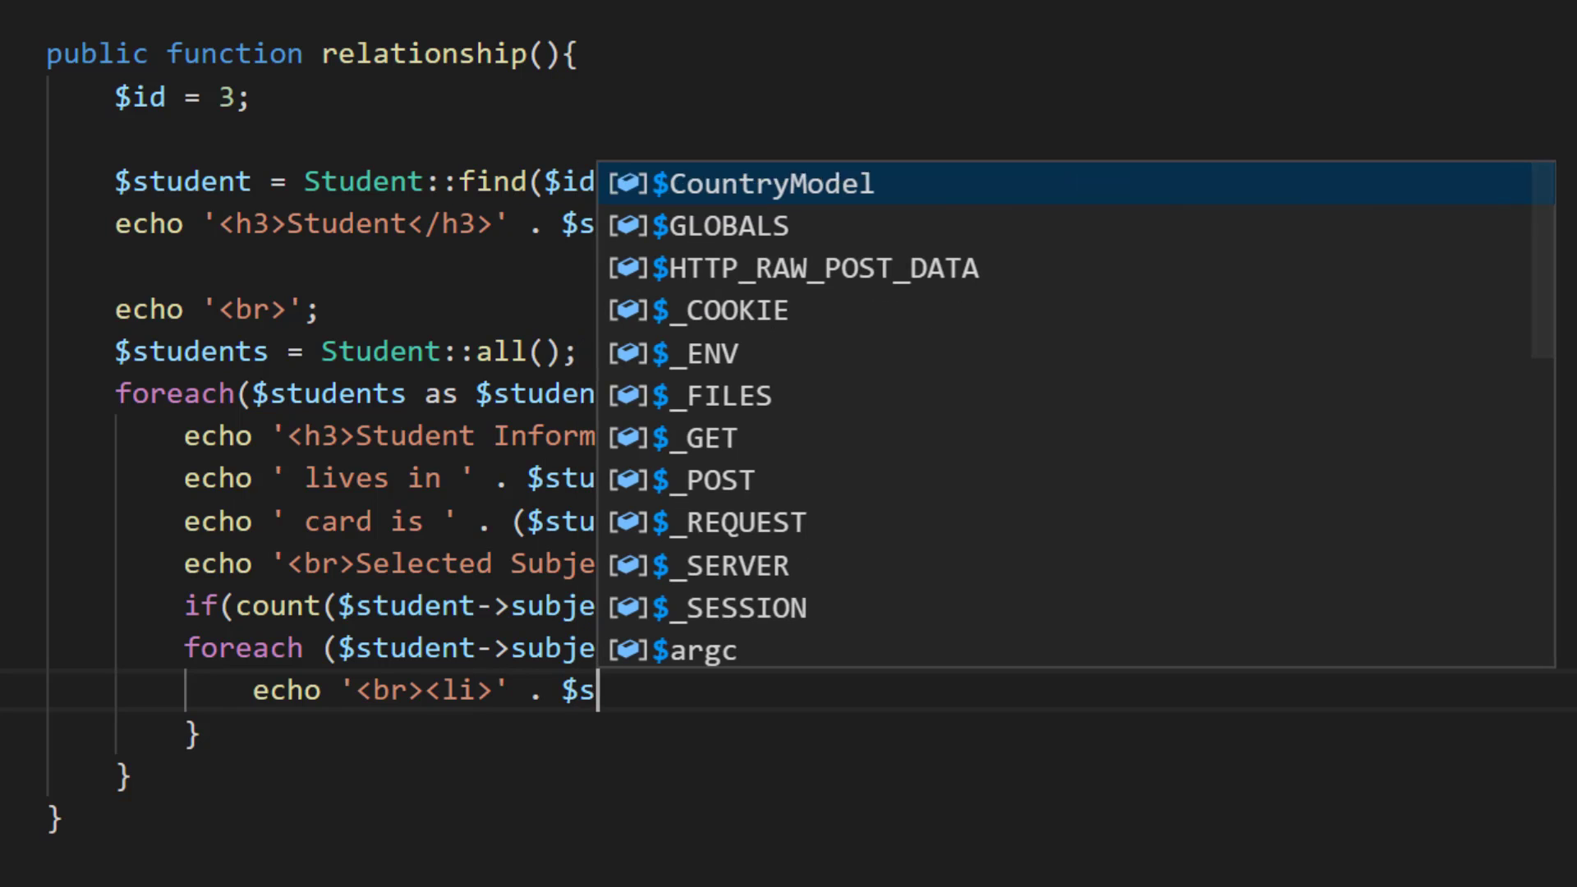
{"action": "type", "text": "ubject_name"}
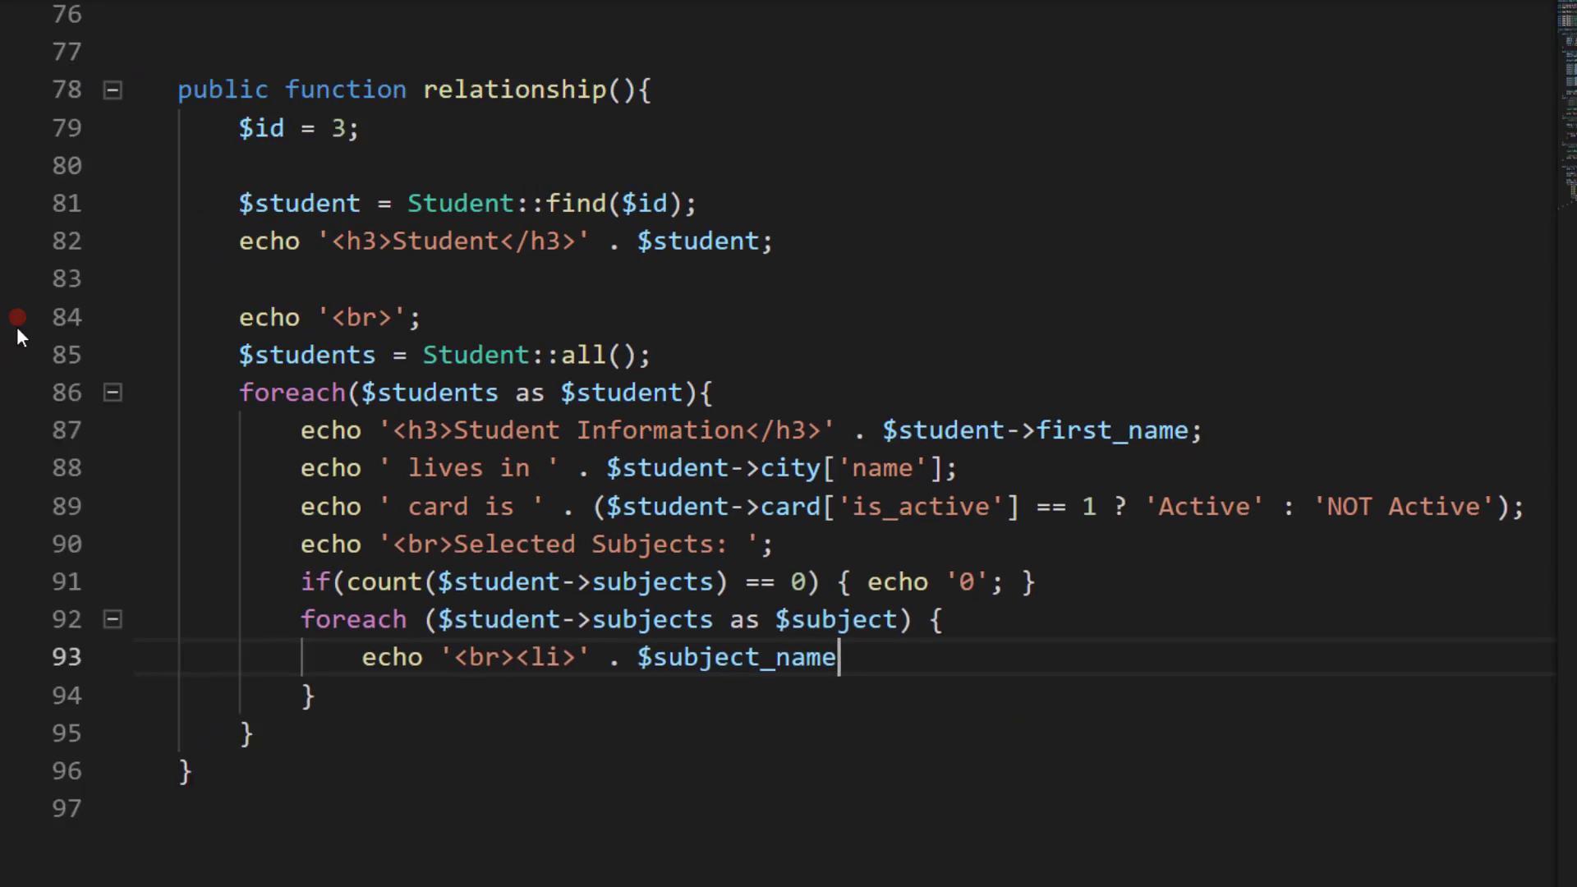
{"action": "type", "text": ";"}
Finish the inner line as echo '<br><li>' . $subject_name; and save HomeController.php.
{"action": "key", "text": "alt+f"}
{"action": "key", "text": "s"}
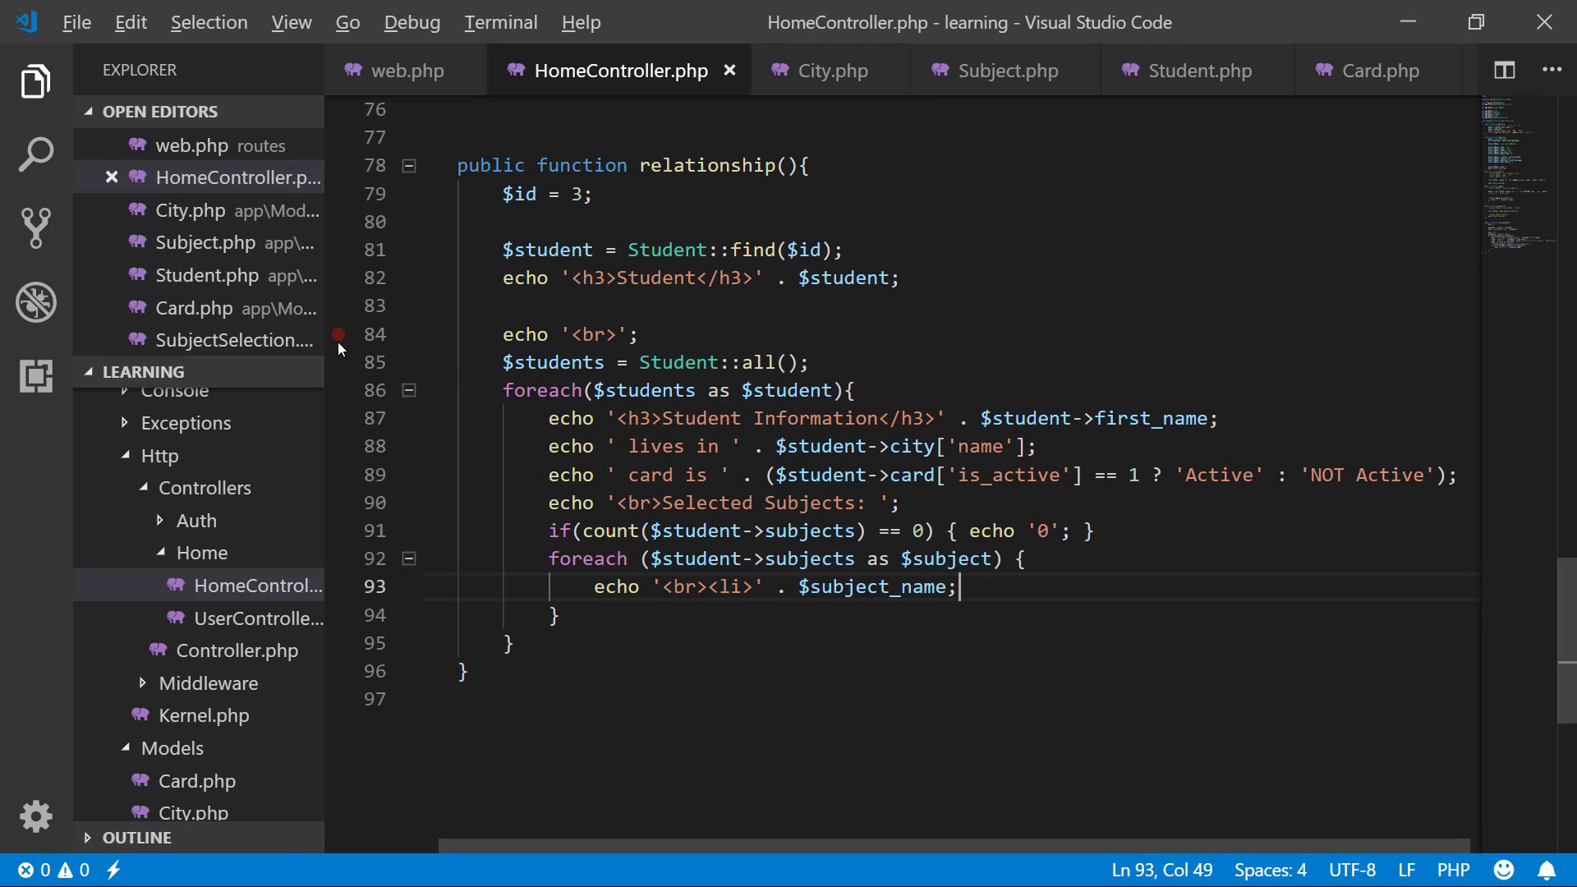
{"action": "key", "text": "alt+Tab"}
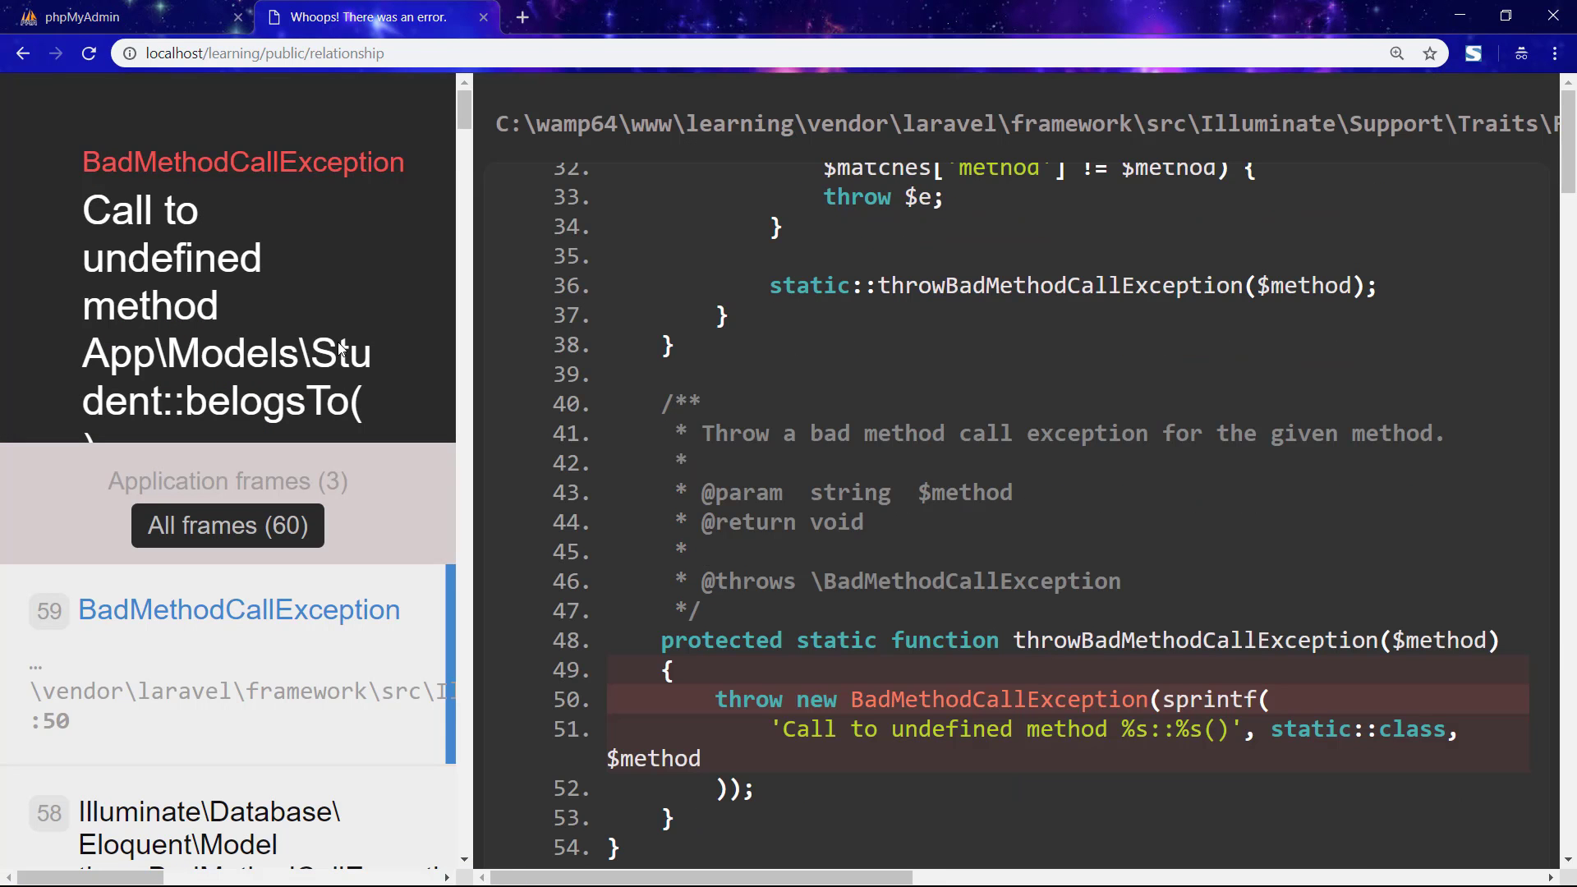
{"action": "scroll", "coordinate": [371, 368], "scroll_direction": "down", "scroll_amount": 1}
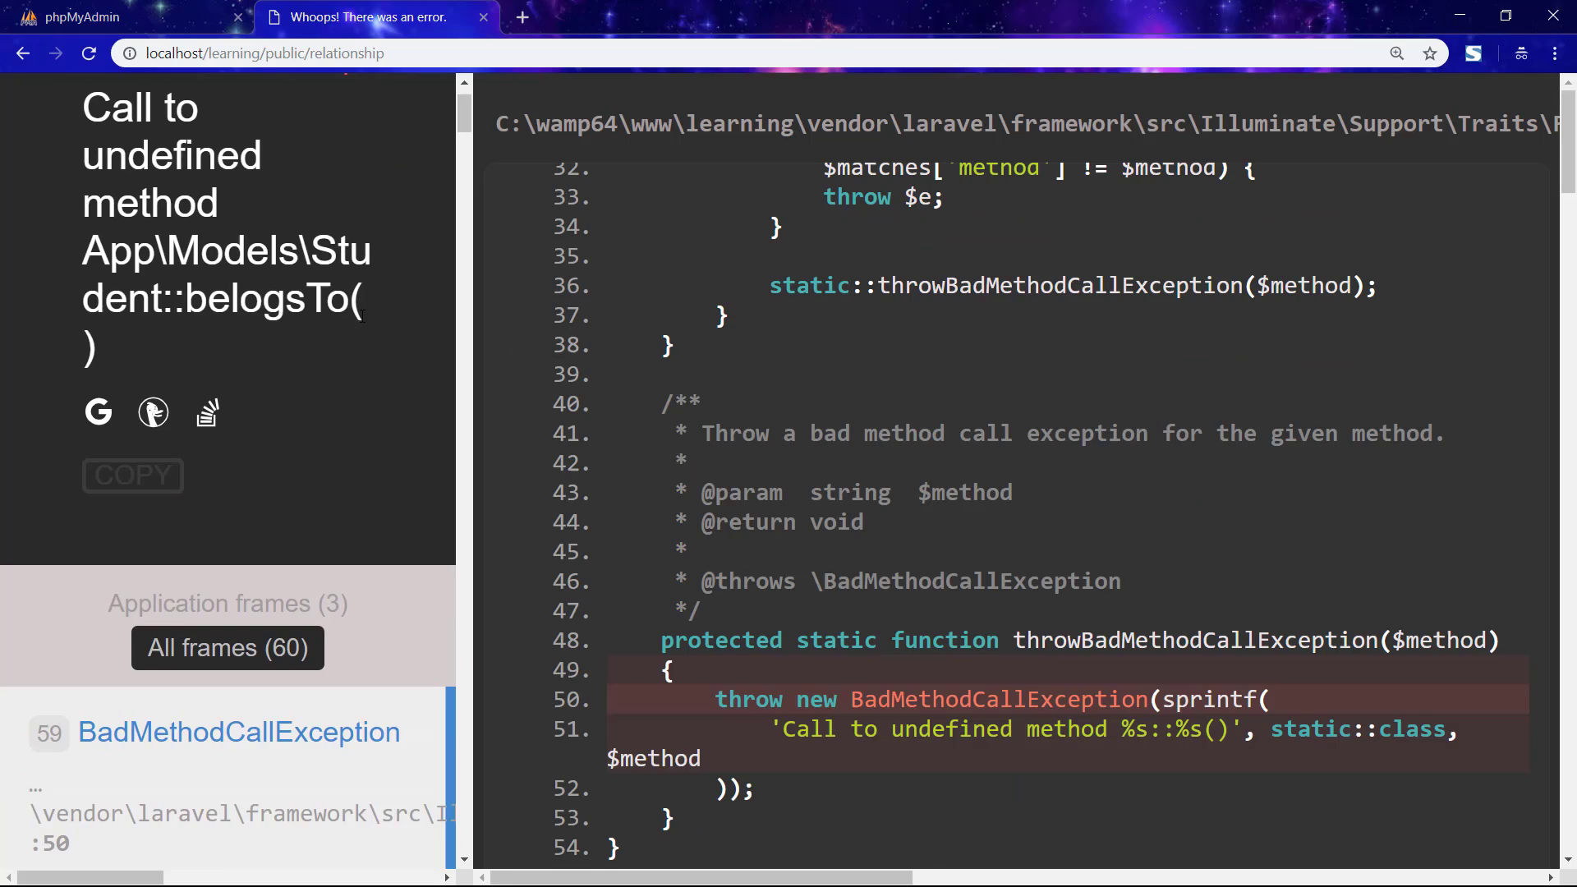
{"action": "scroll", "coordinate": [361, 317], "scroll_direction": "up", "scroll_amount": 1}
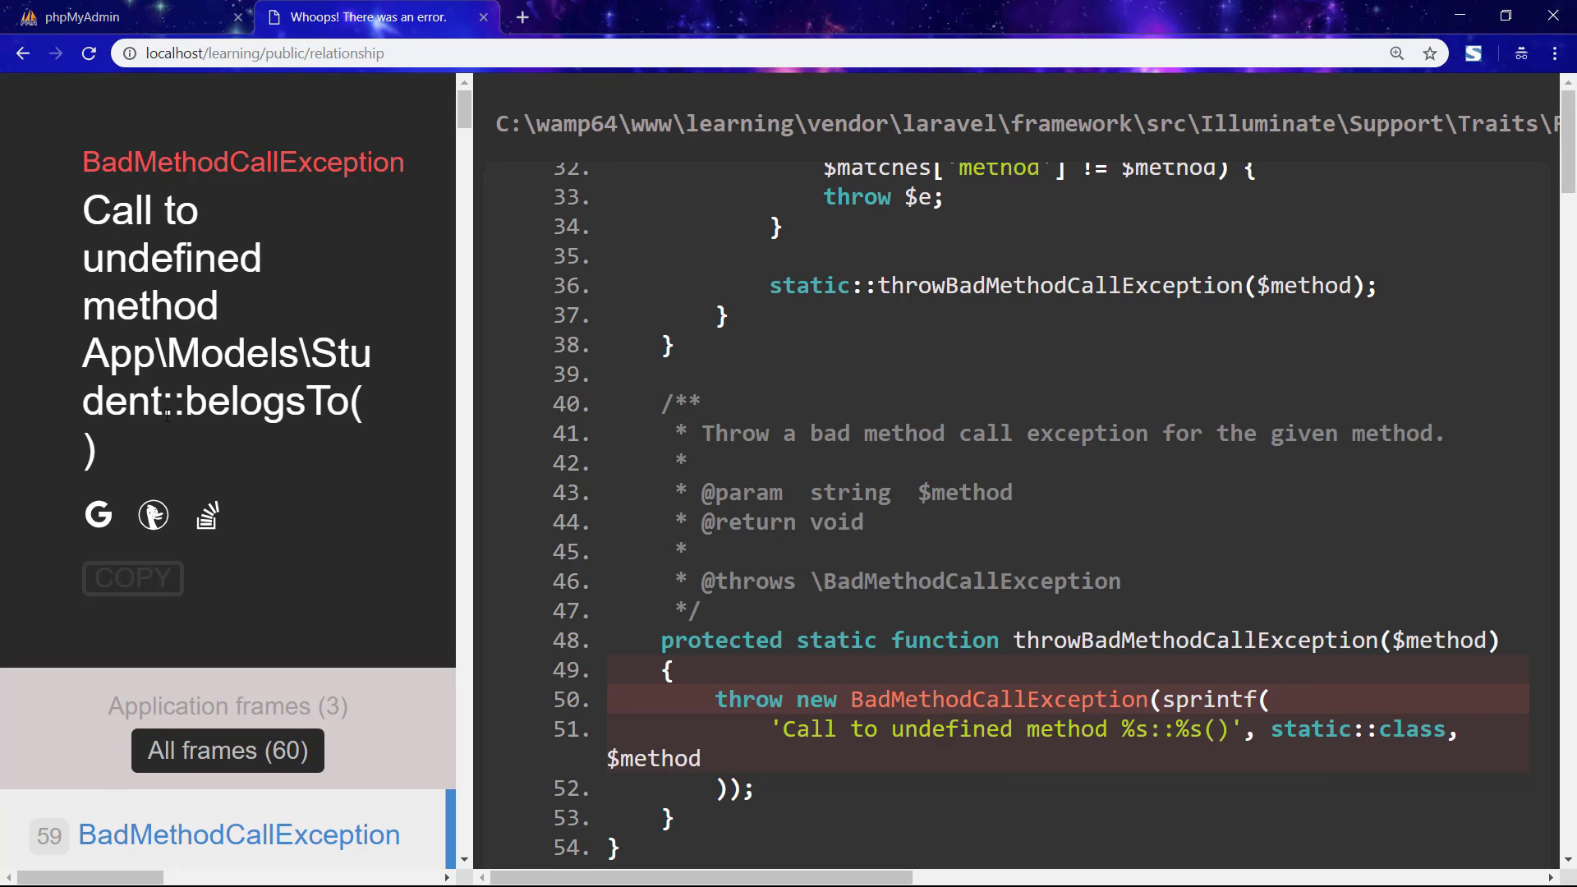
Correct belogsTo to belongsTo in Student.php, save, and reload the relationship page.
{"action": "double_click", "coordinate": [267, 406]}
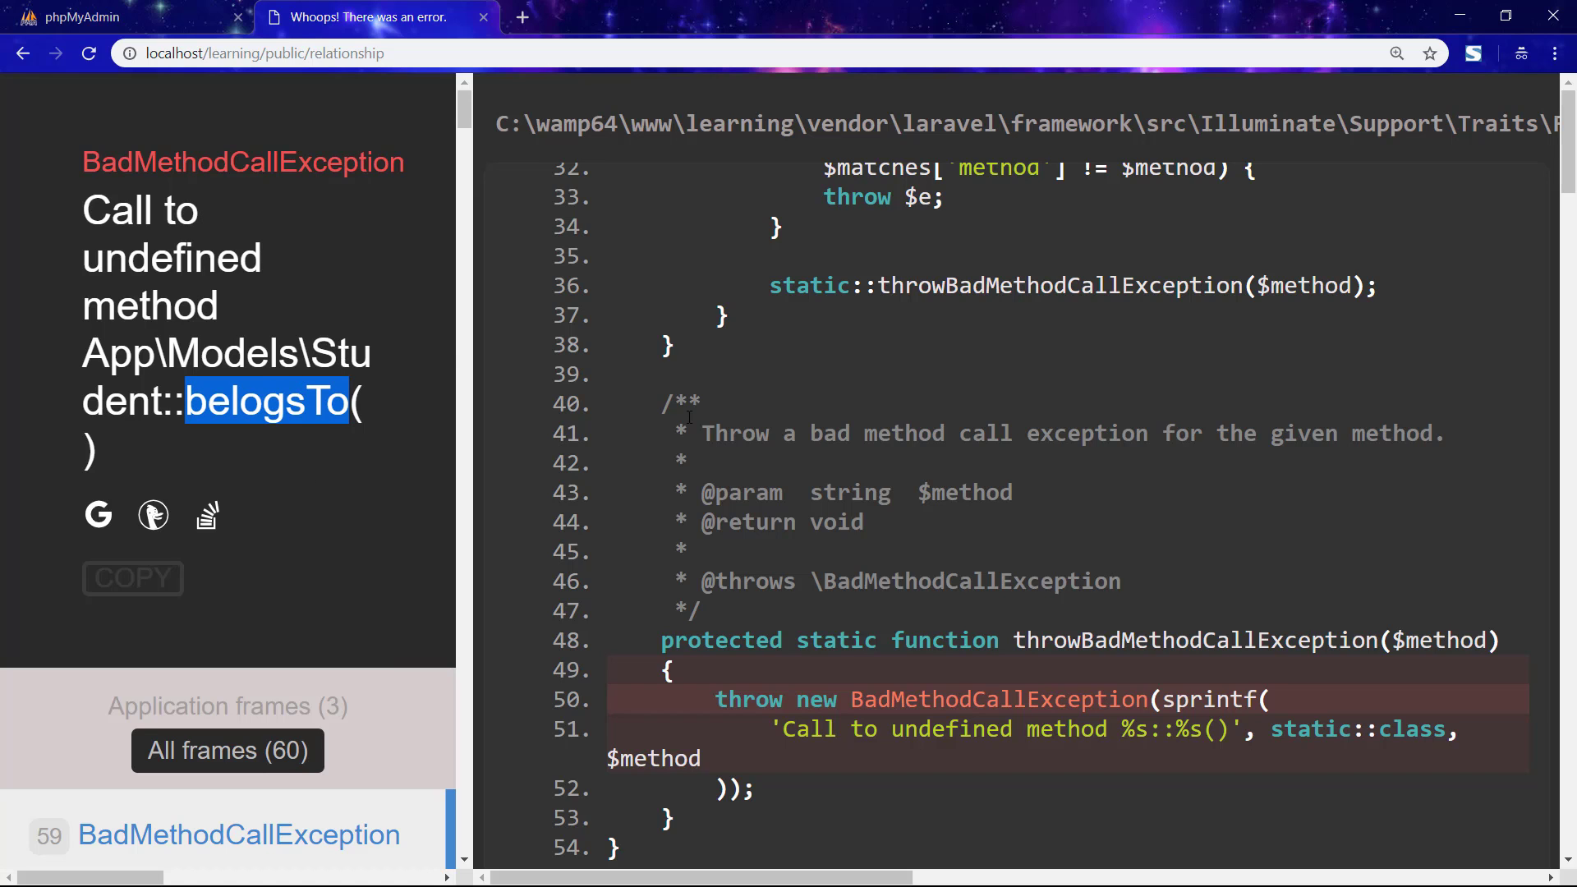
{"action": "key", "text": "alt+Tab"}
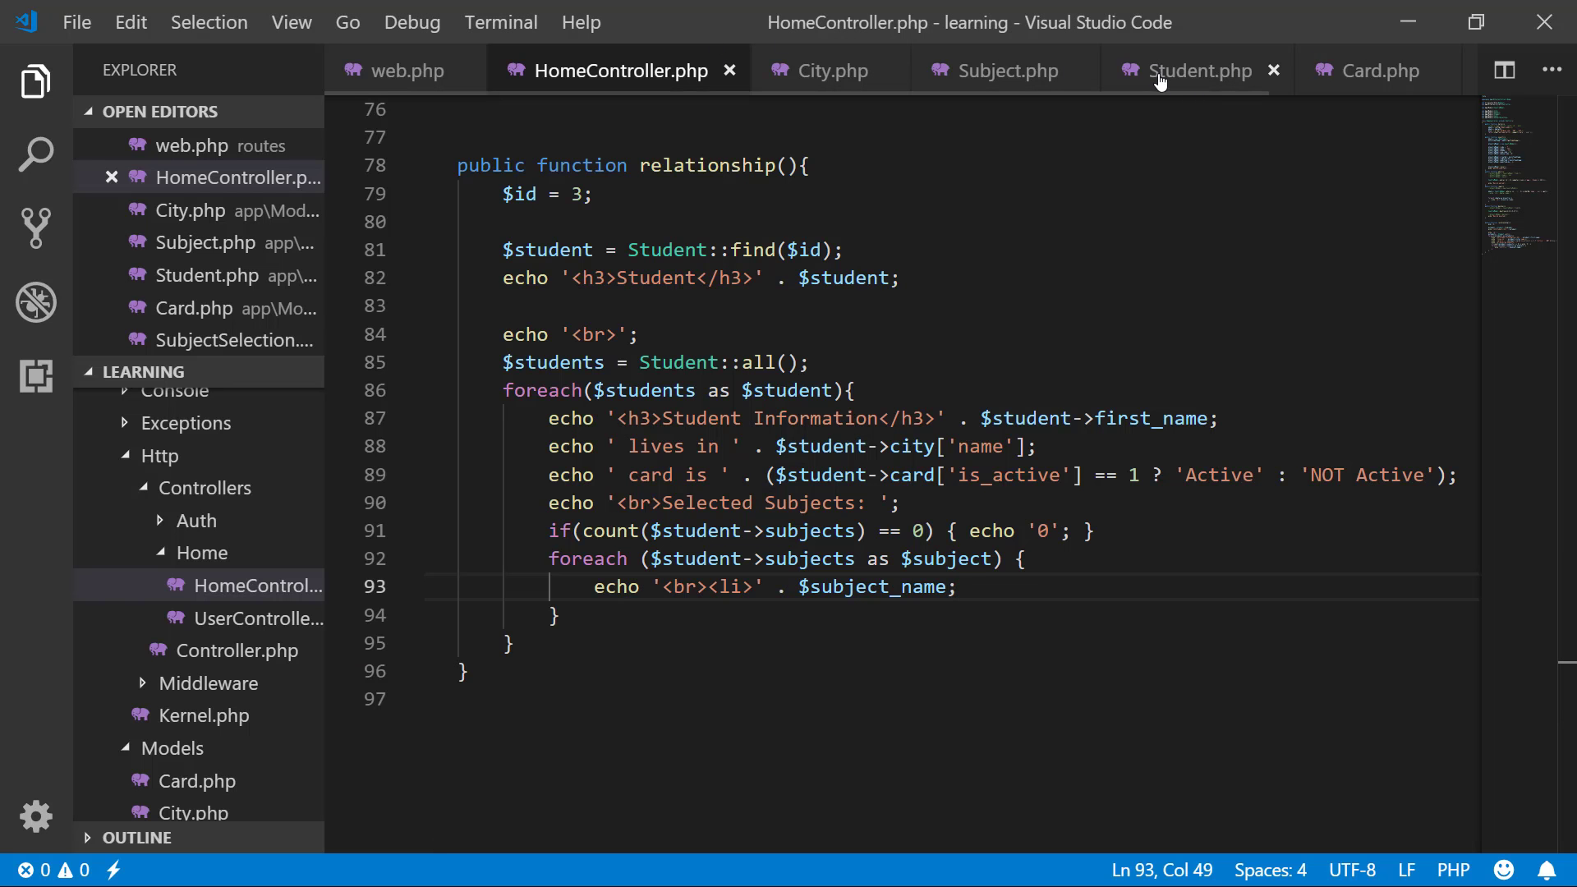
{"action": "left_click", "coordinate": [1159, 74]}
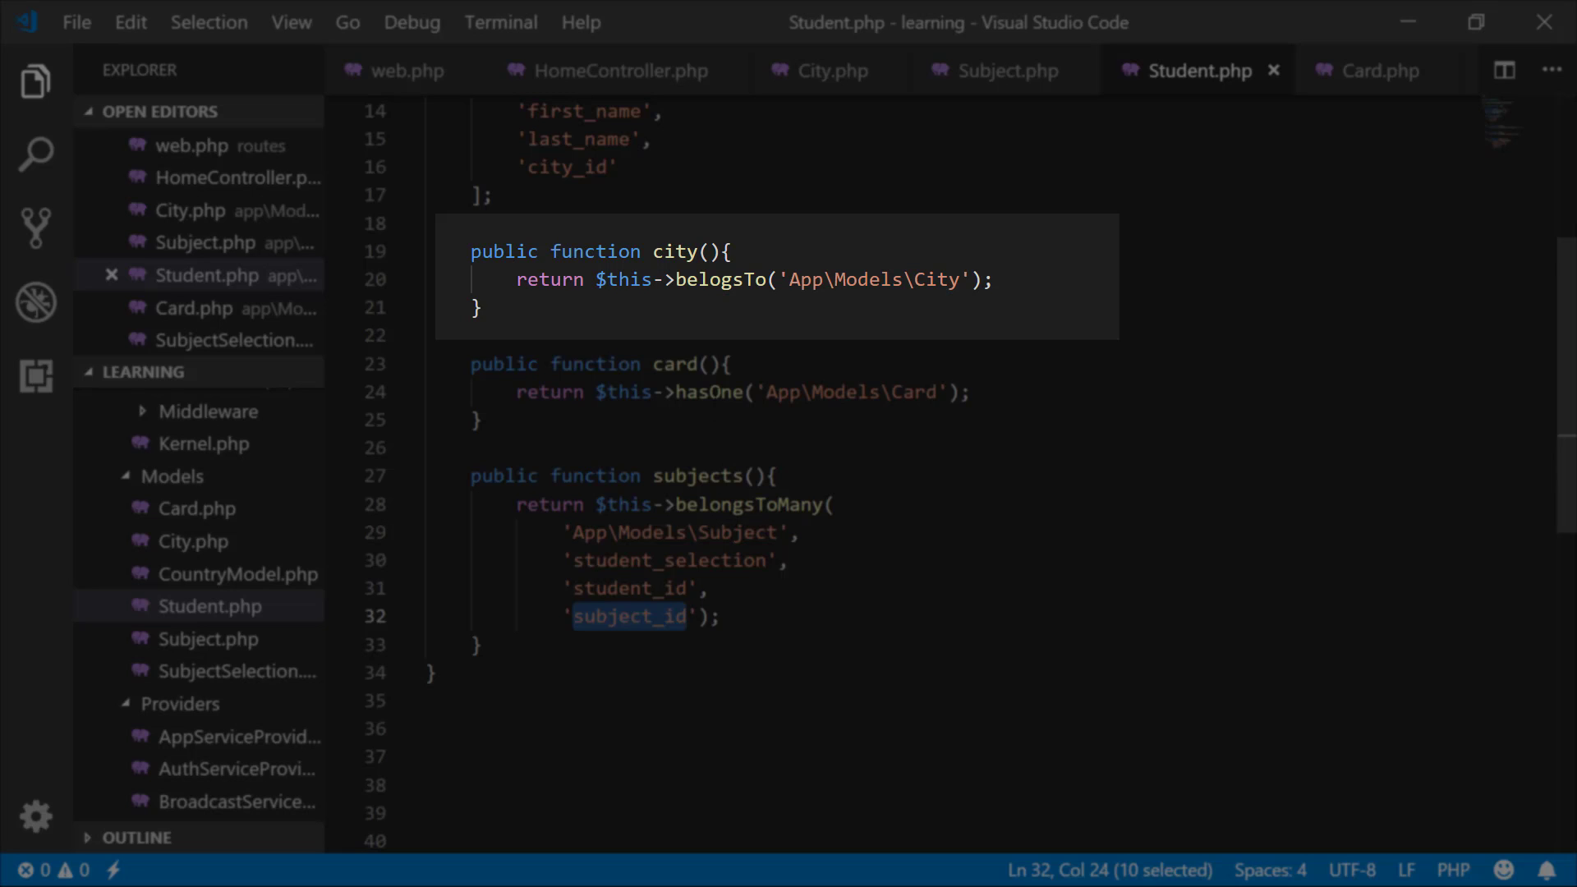
{"action": "left_click", "coordinate": [710, 278]}
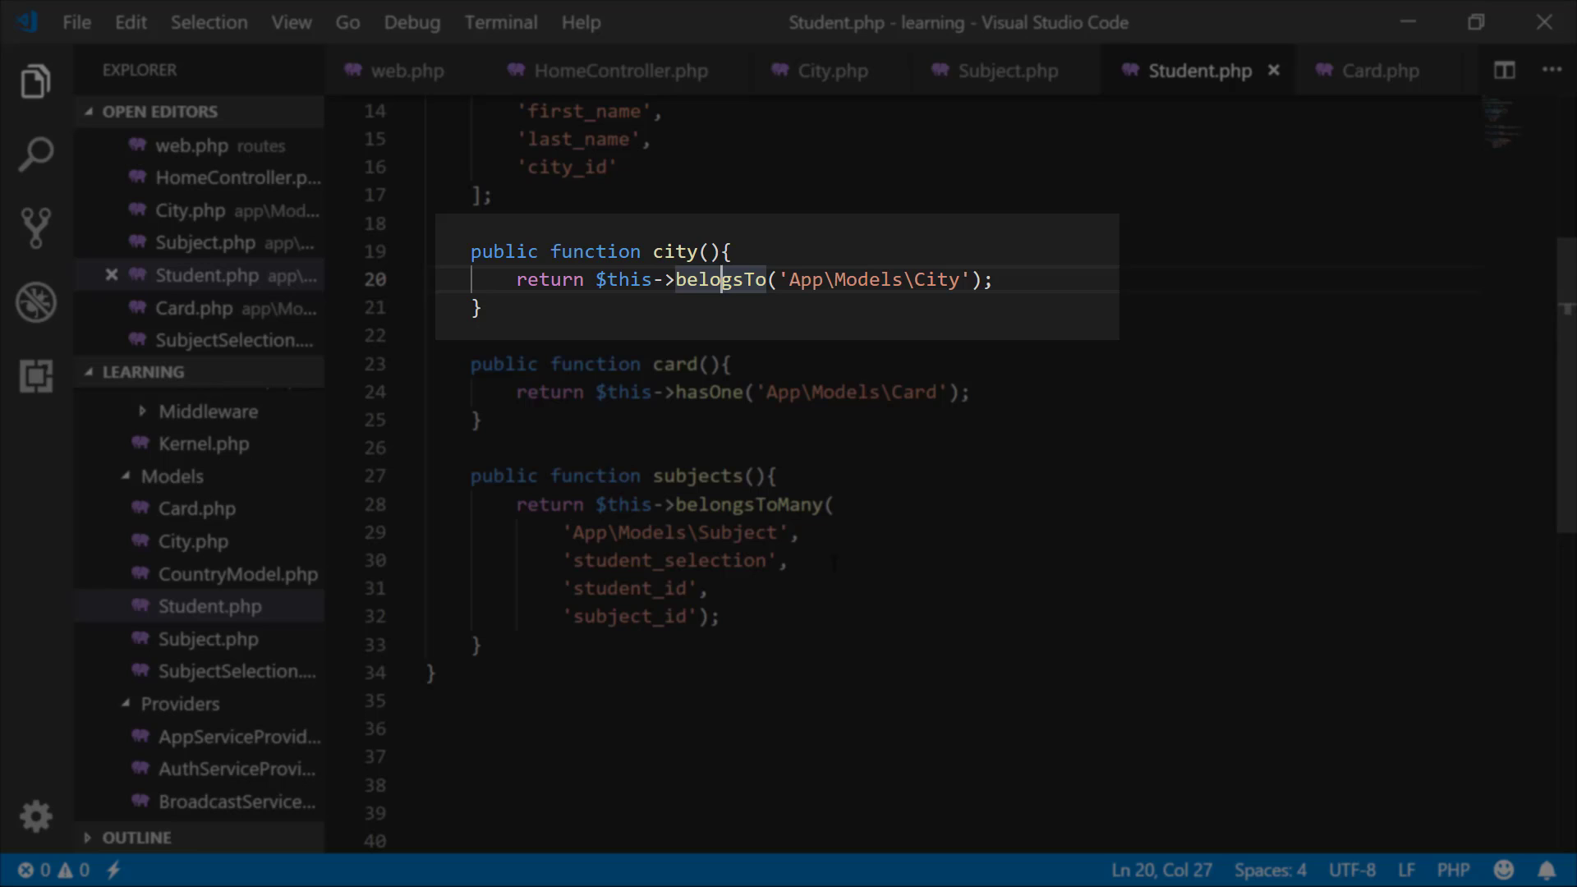
{"action": "type", "text": "n"}
{"action": "key", "text": "alt+f"}
{"action": "key", "text": "s"}
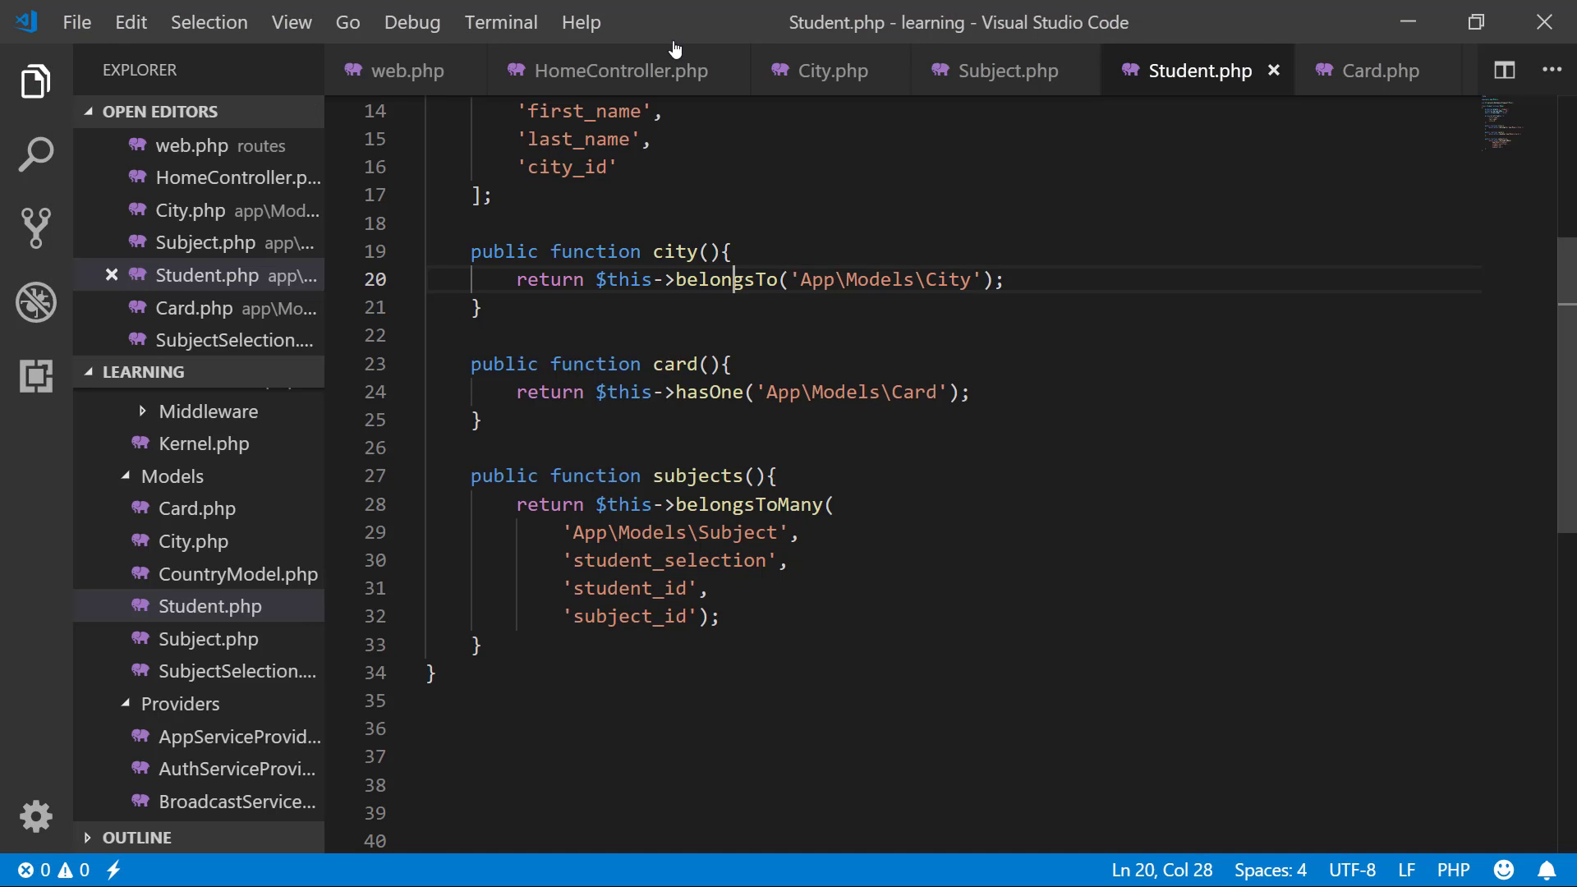
{"action": "left_click", "coordinate": [634, 70]}
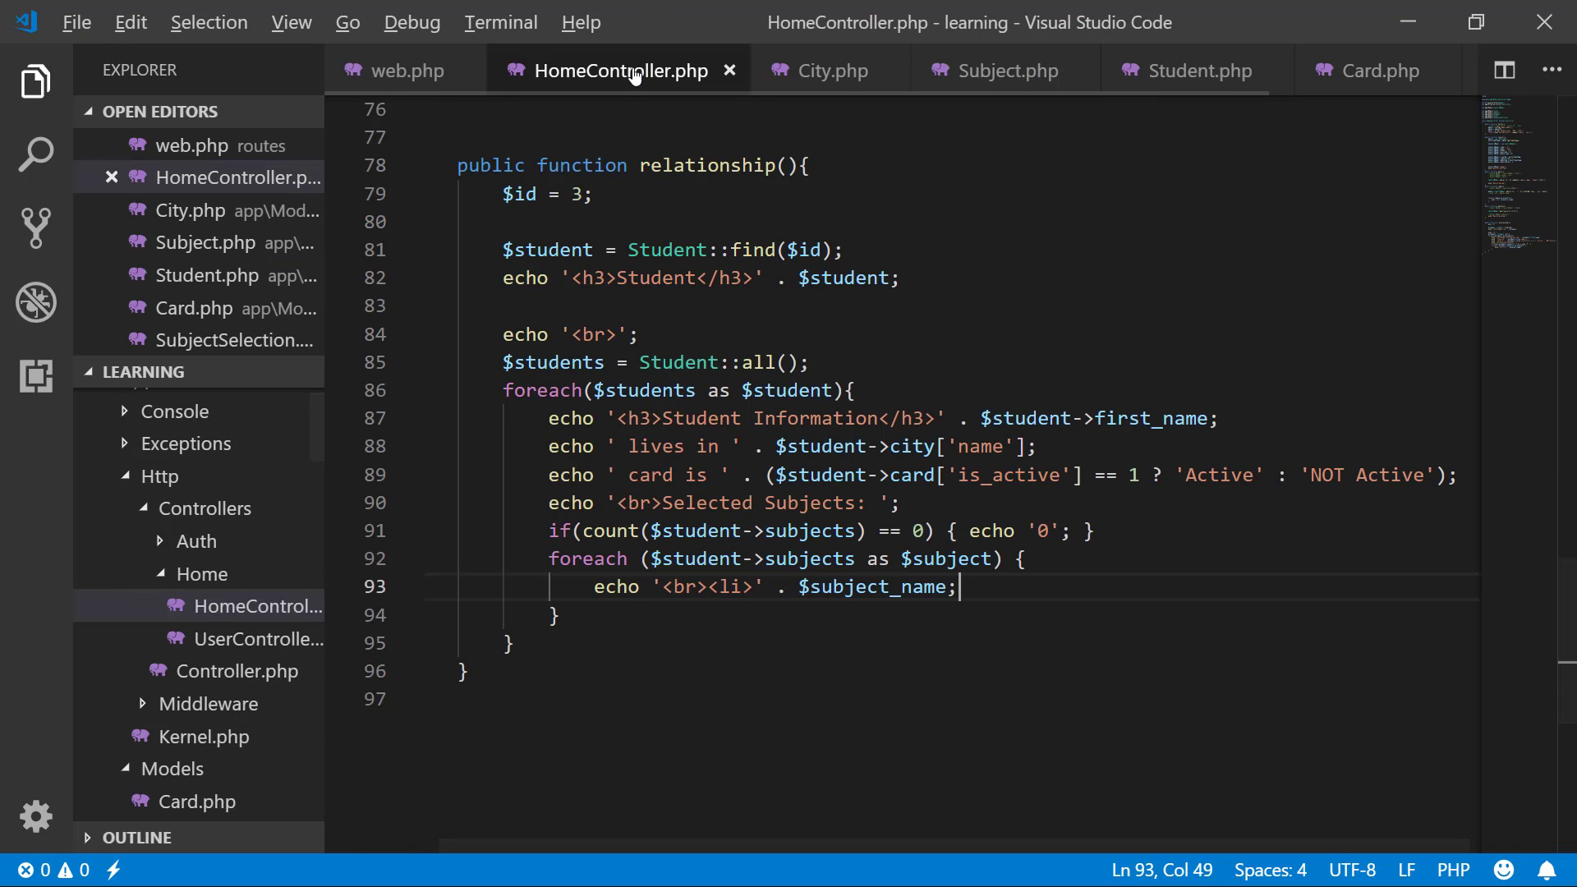
{"action": "key", "text": "alt+Tab"}
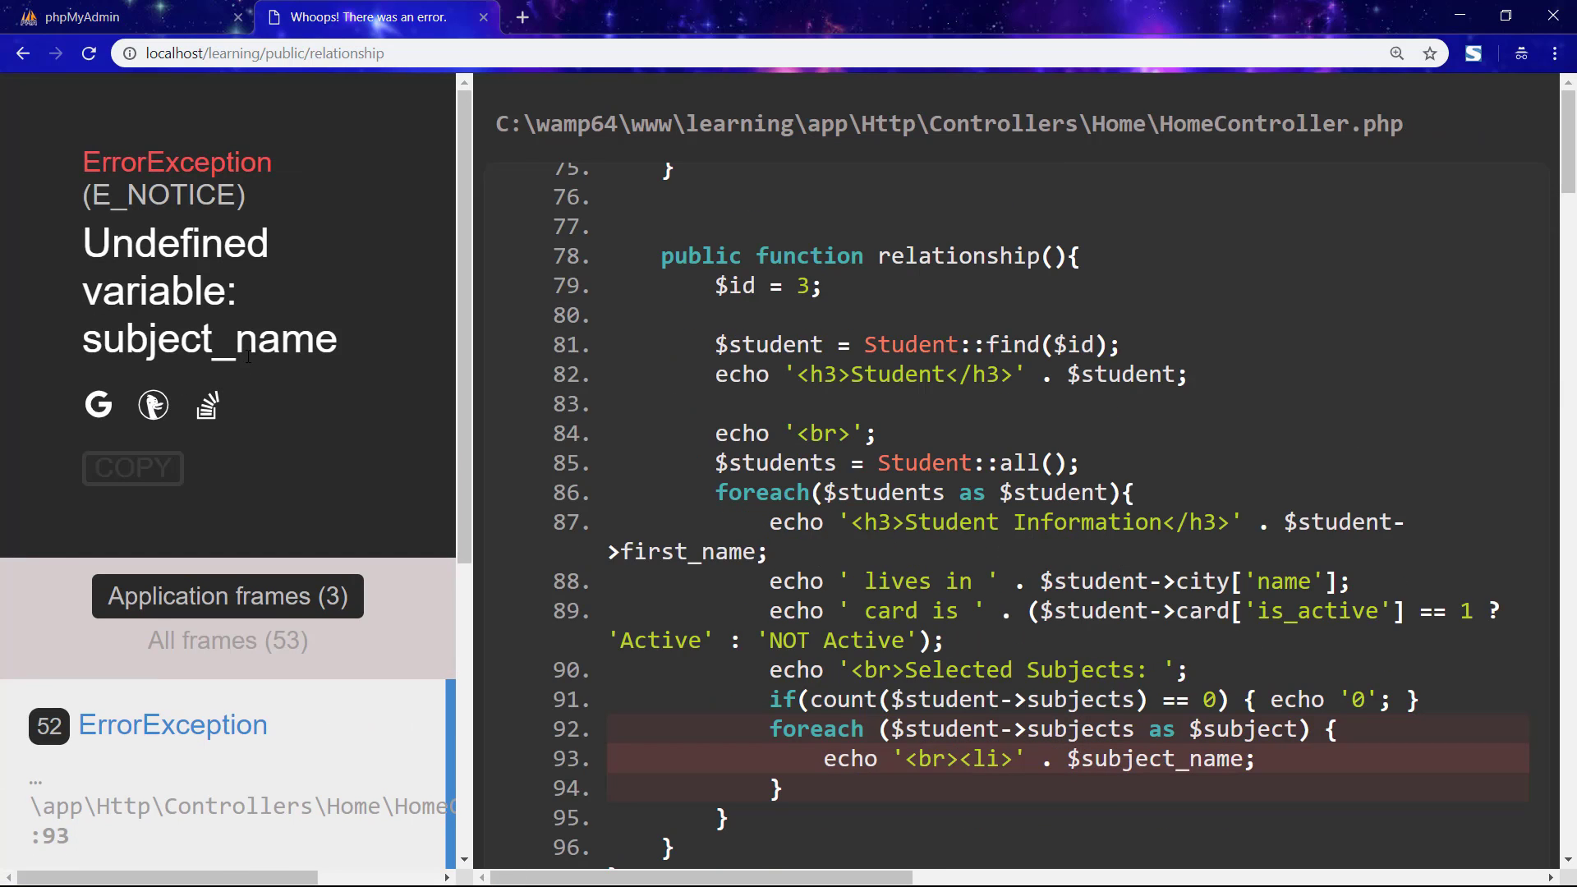
Change the subject echo to $subject->name, save, and reload the relationship page in Chrome.
{"action": "key", "text": "alt+Tab"}
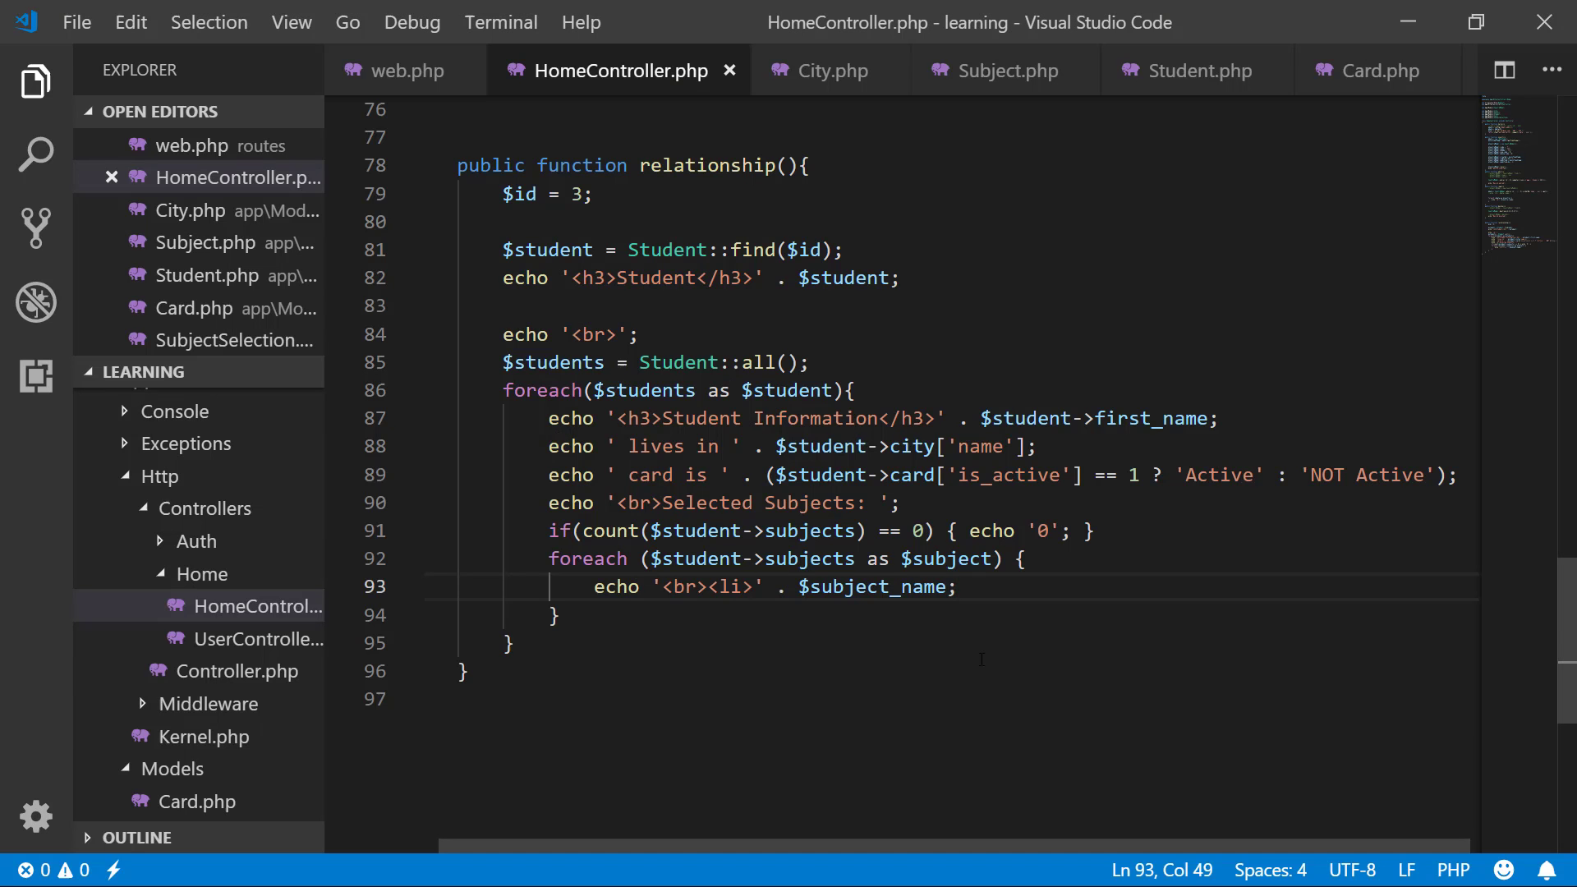
{"action": "key", "text": "Left"}
{"action": "key", "text": "Left"}
{"action": "key", "text": "Left"}
{"action": "key", "text": "Left"}
{"action": "key", "text": "Left"}
{"action": "key", "text": "BackSpace"}
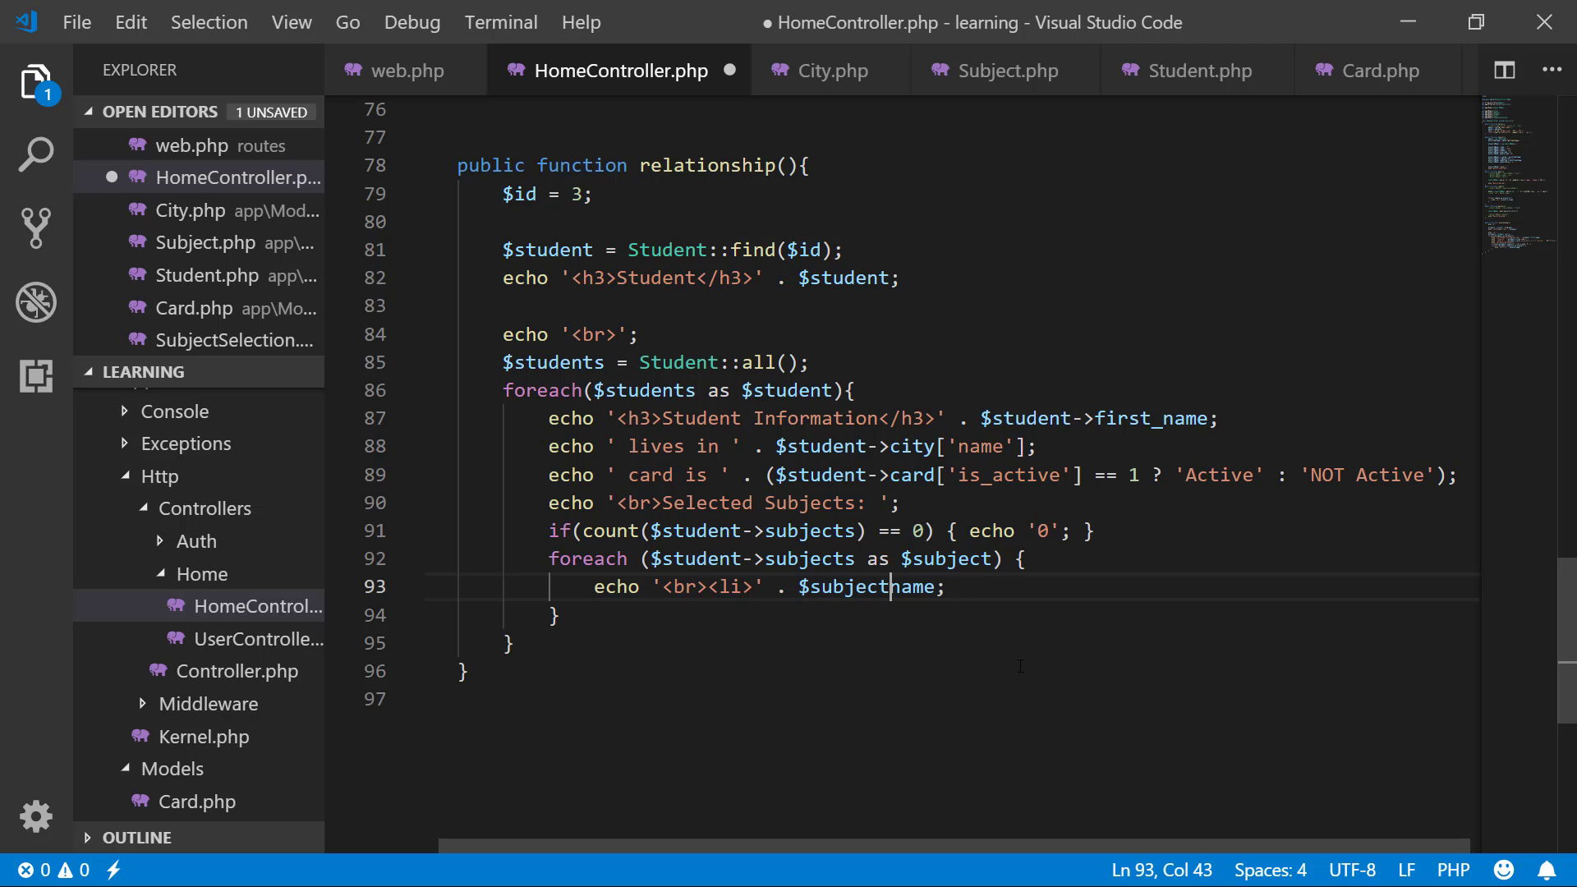
{"action": "type", "text": "->"}
{"action": "key", "text": "ctrl+s"}
{"action": "key", "text": "alt+Tab"}
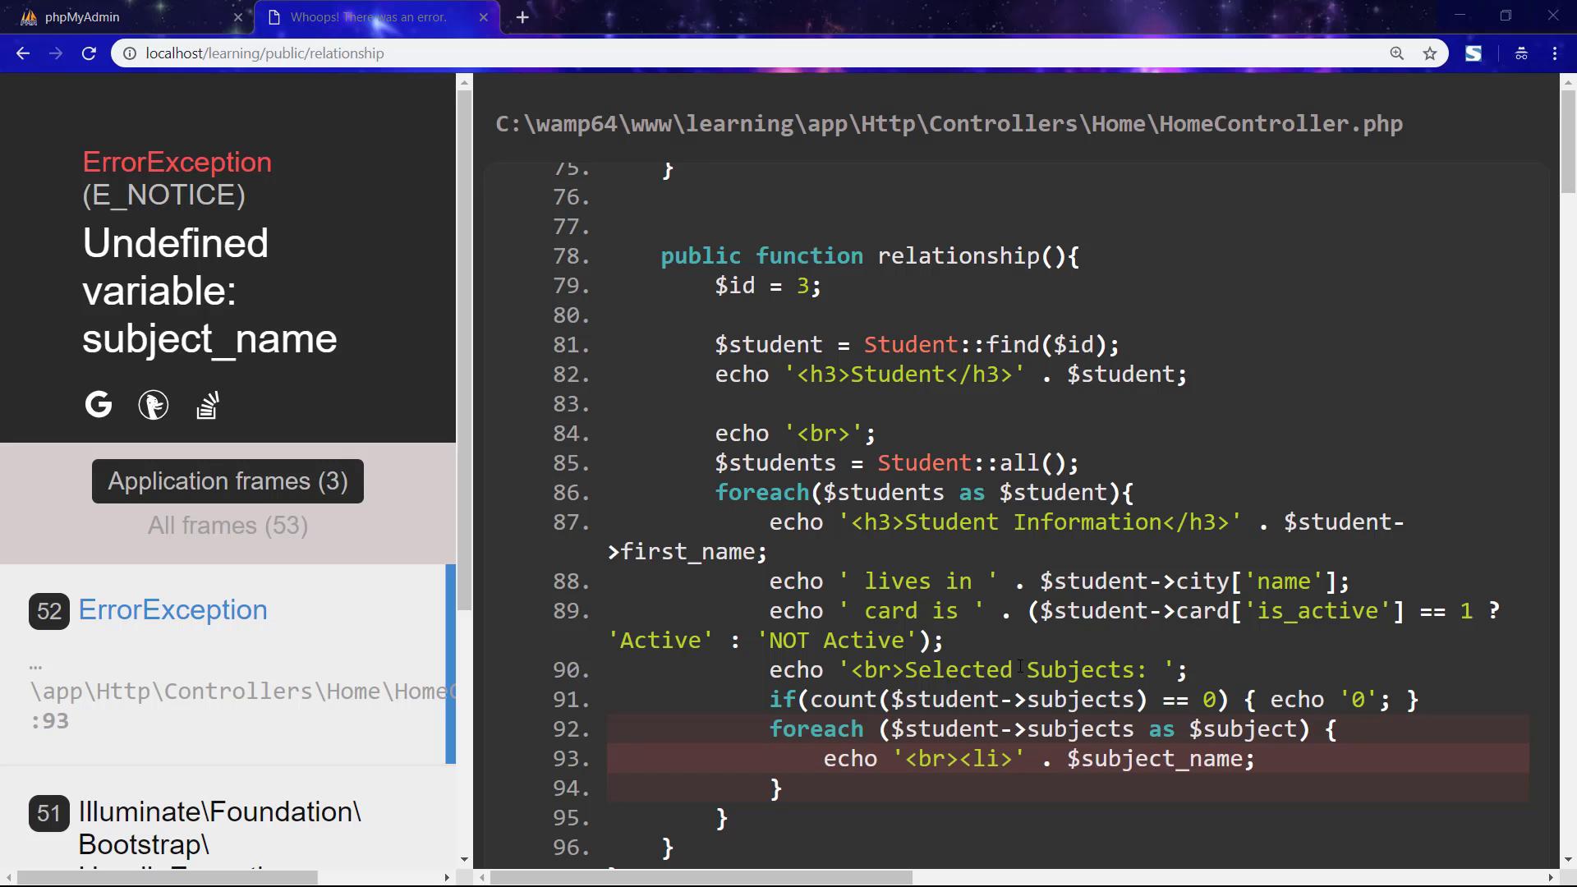
{"action": "key", "text": "F5"}
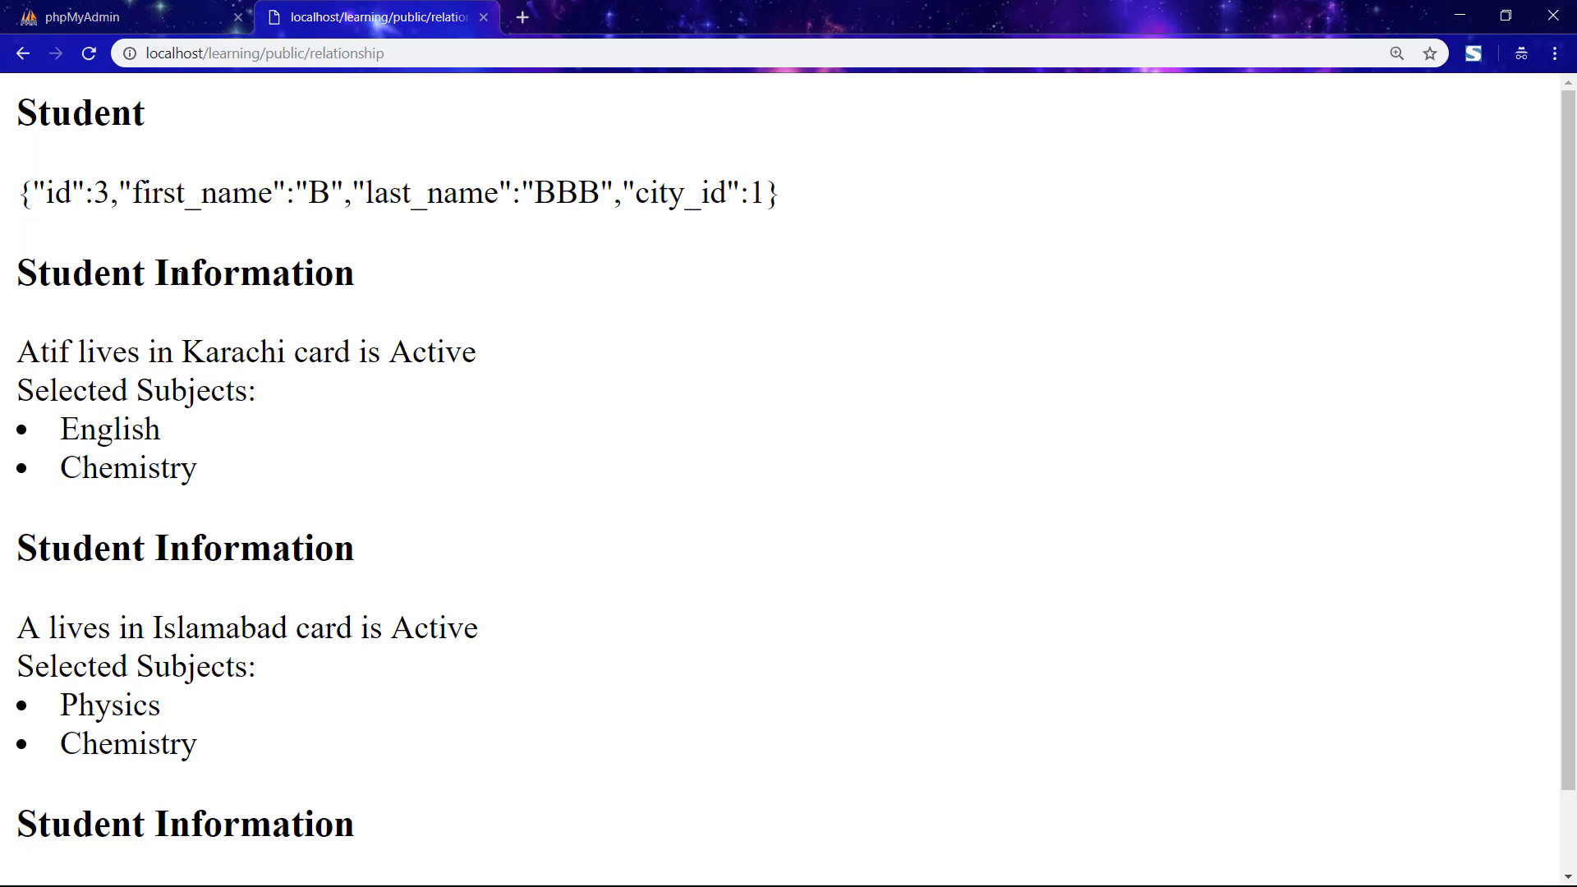
Highlight the city, card status and subjects shown for Atif, A and B.
{"action": "left_click_drag", "start_coordinate": [17, 273], "coordinate": [376, 286]}
{"action": "left_click_drag", "start_coordinate": [20, 353], "coordinate": [484, 357]}
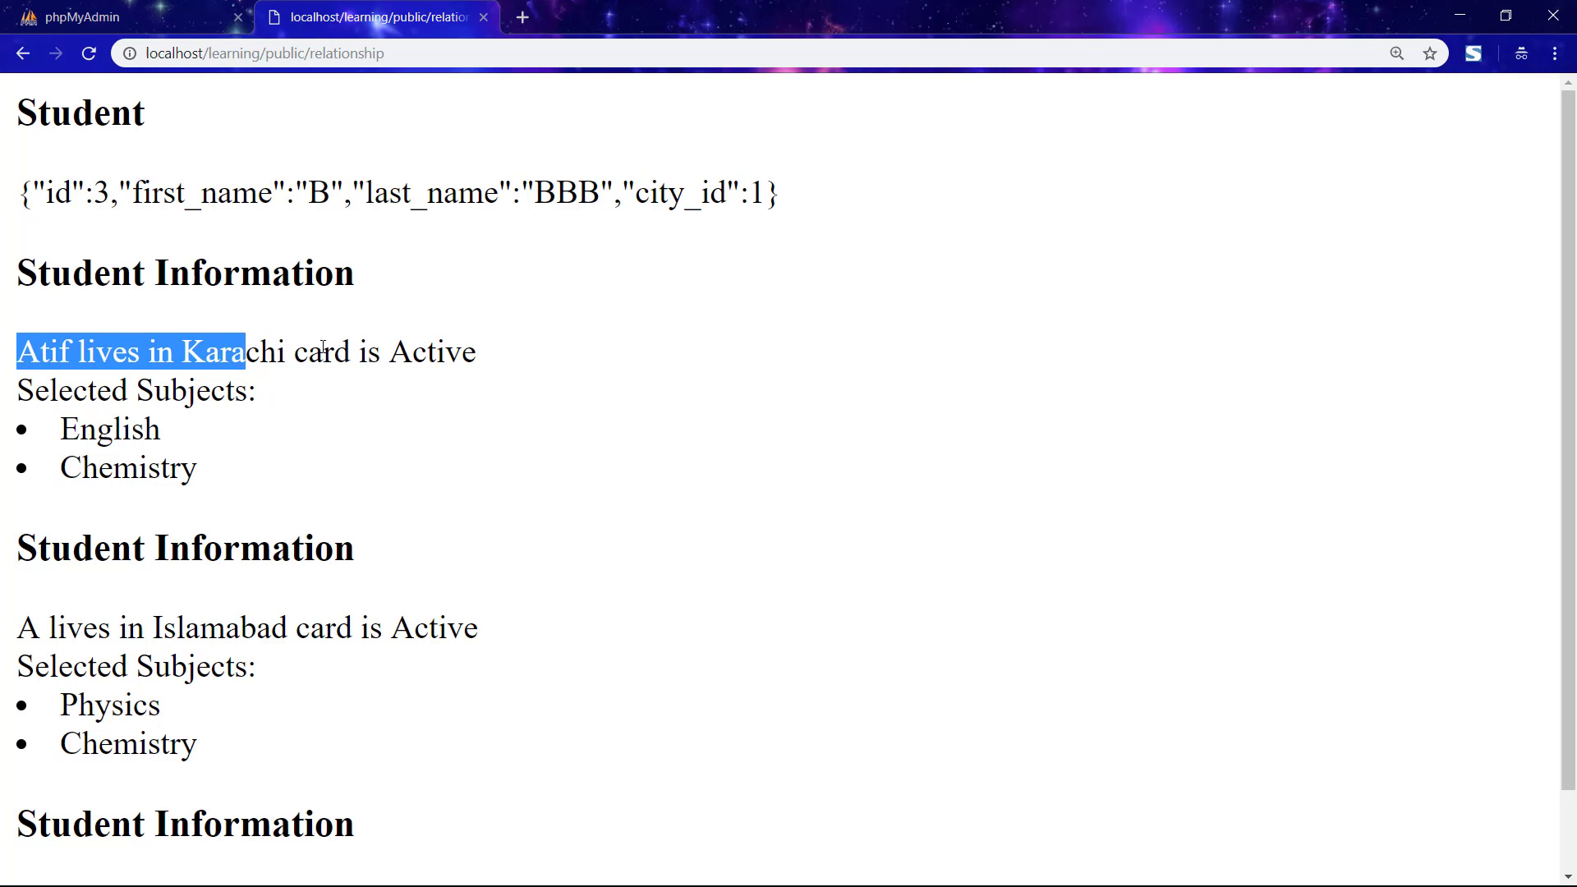
{"action": "left_click_drag", "start_coordinate": [25, 407], "coordinate": [358, 477]}
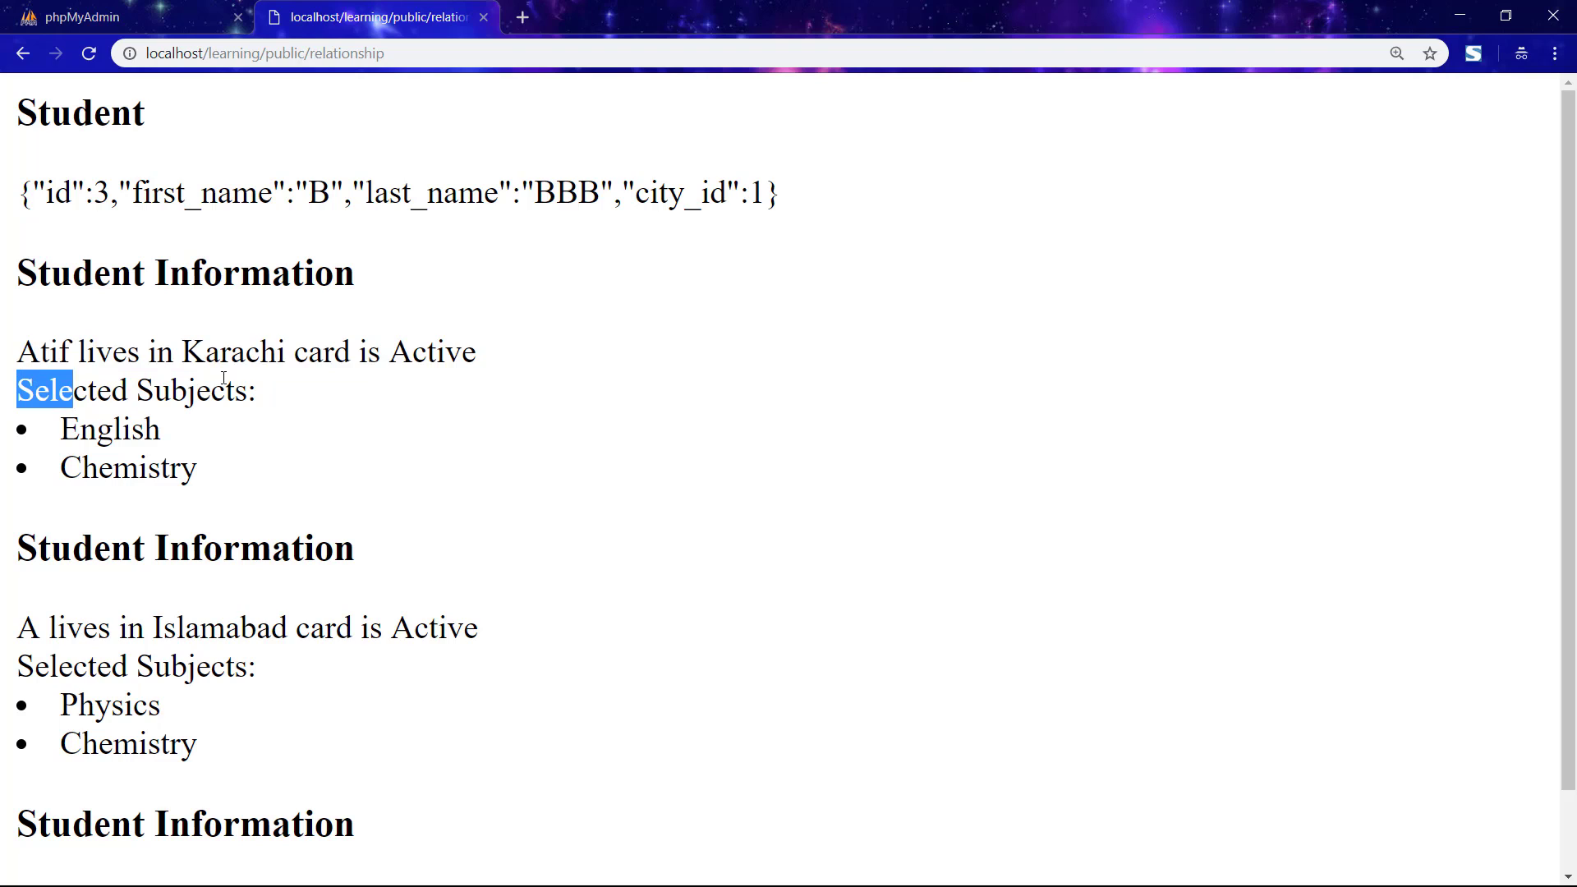
{"action": "scroll", "coordinate": [357, 476], "scroll_direction": "down", "scroll_amount": 1}
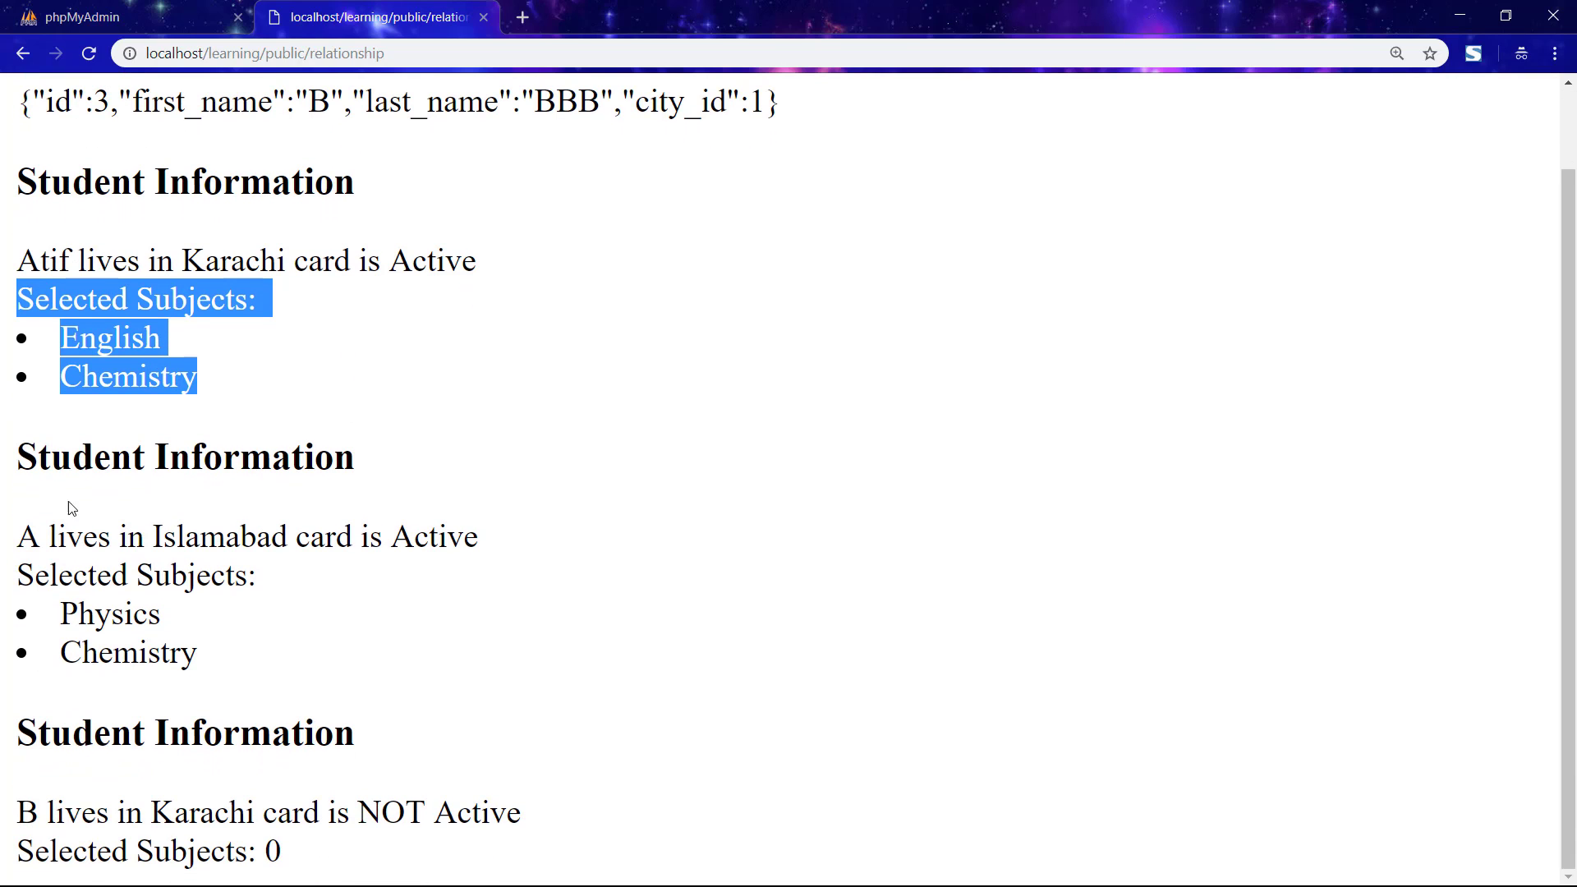
{"action": "left_click_drag", "start_coordinate": [21, 538], "coordinate": [497, 552]}
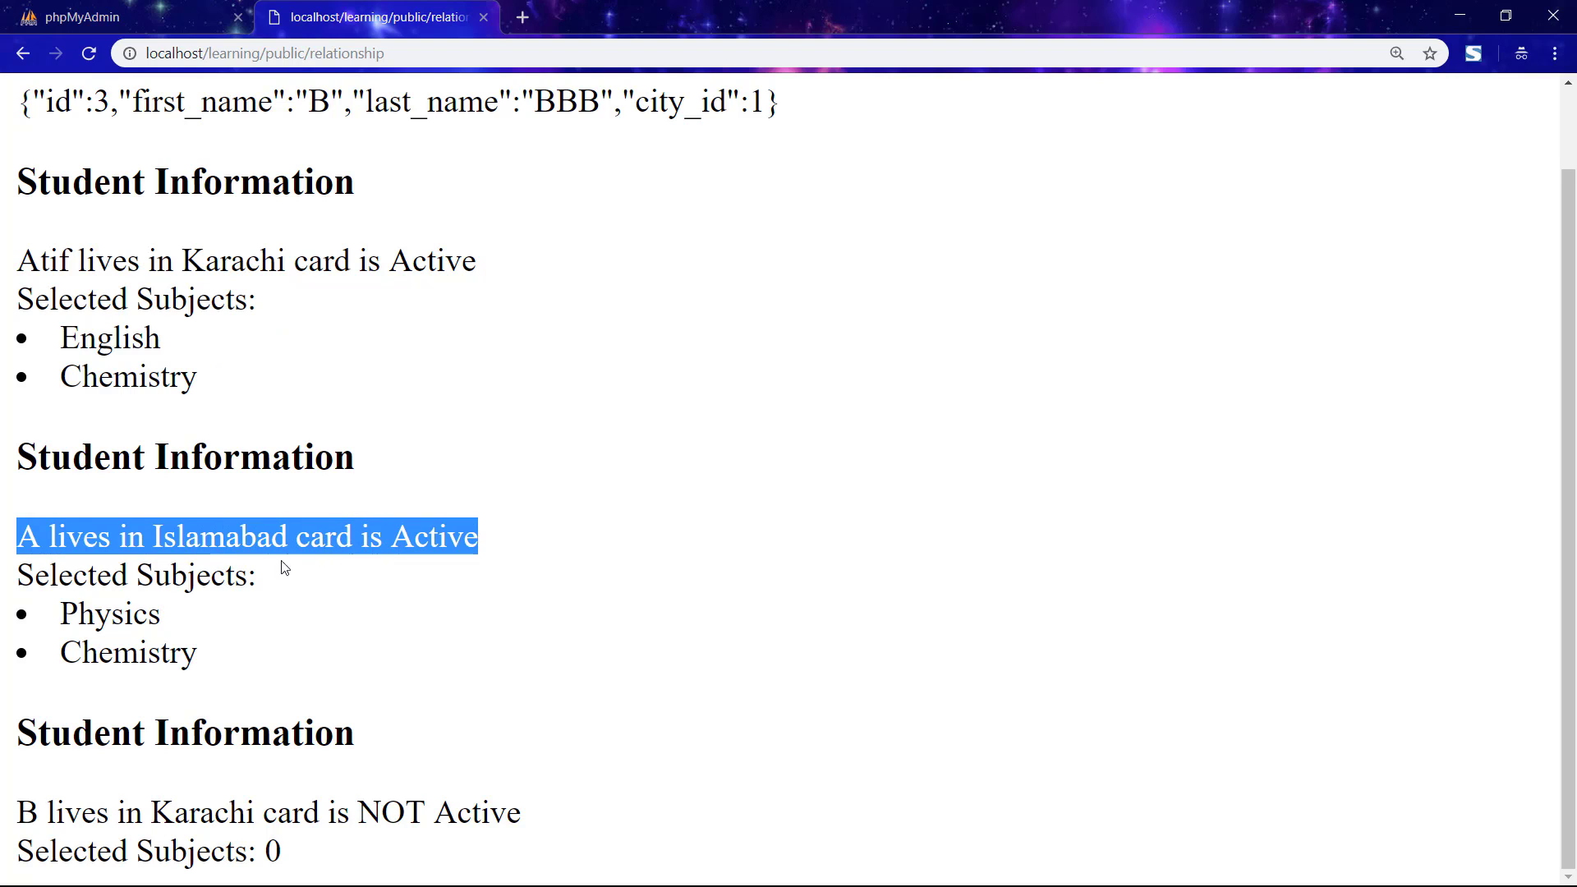
{"action": "mouse_move", "coordinate": [41, 589]}
{"action": "left_mouse_down"}
{"action": "mouse_move", "coordinate": [211, 645]}
{"action": "mouse_move", "coordinate": [249, 682]}
{"action": "left_mouse_up"}
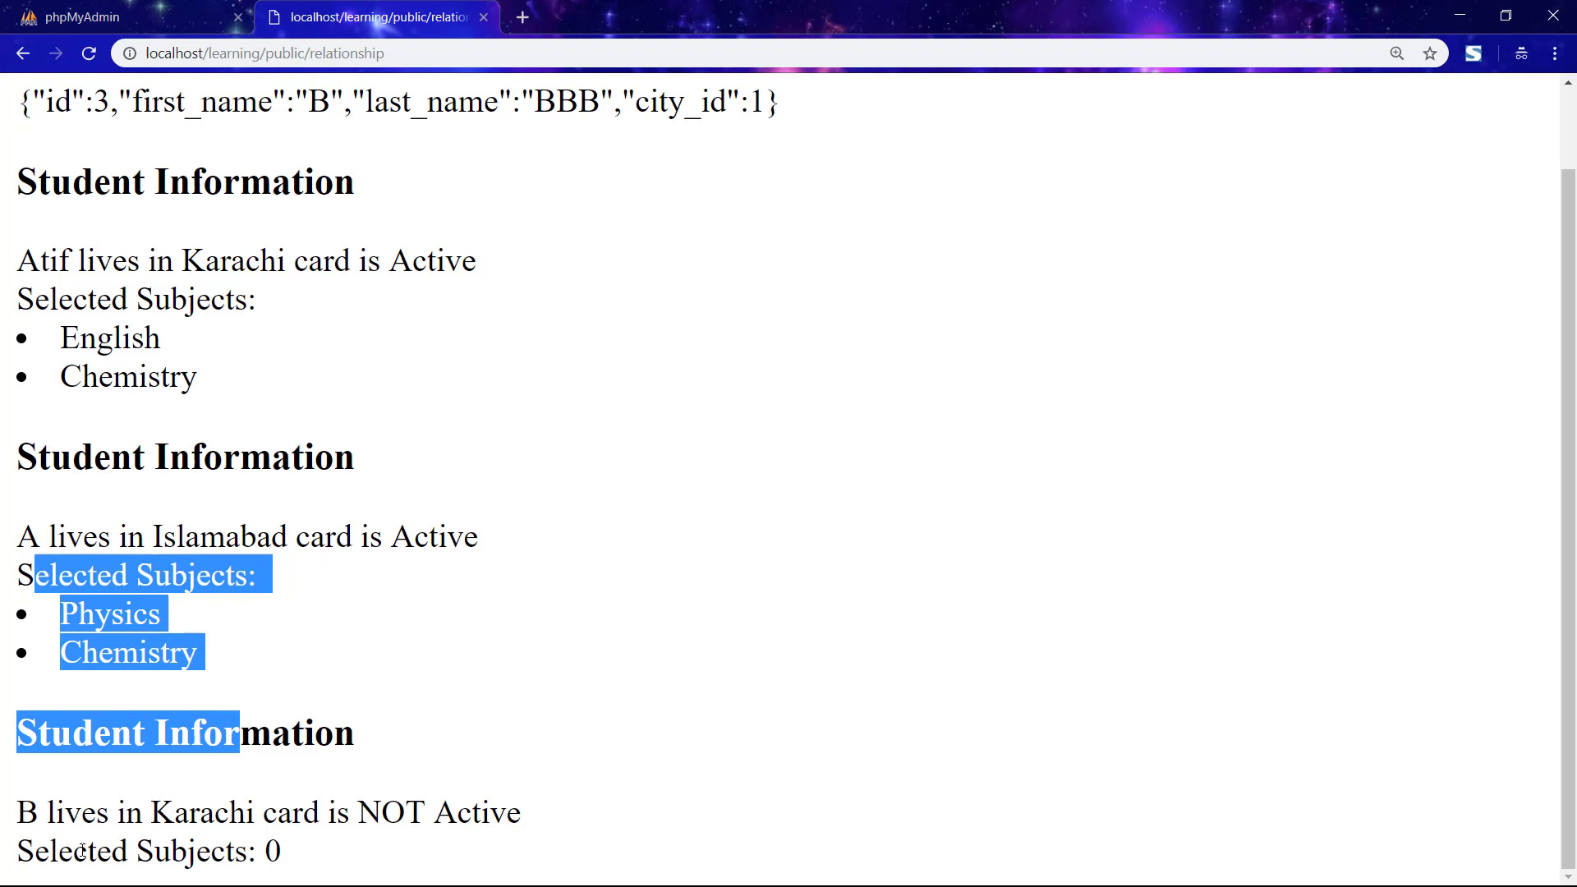
{"action": "mouse_move", "coordinate": [17, 810]}
{"action": "left_mouse_down"}
{"action": "mouse_move", "coordinate": [535, 807]}
{"action": "mouse_move", "coordinate": [505, 811]}
{"action": "left_mouse_up"}
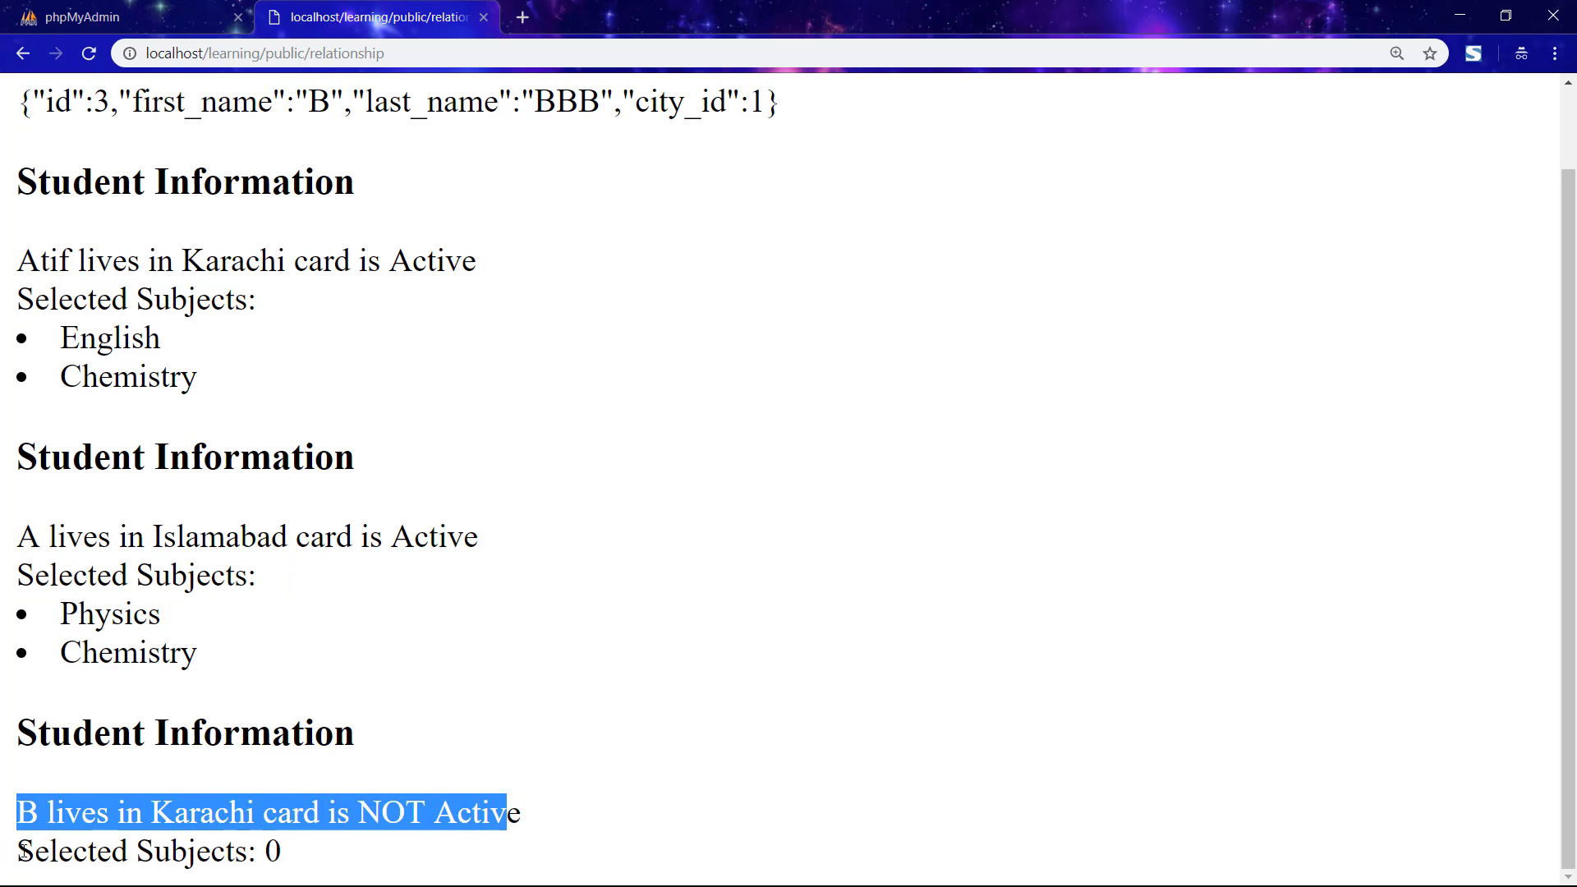
{"action": "left_click_drag", "start_coordinate": [16, 854], "coordinate": [296, 858]}
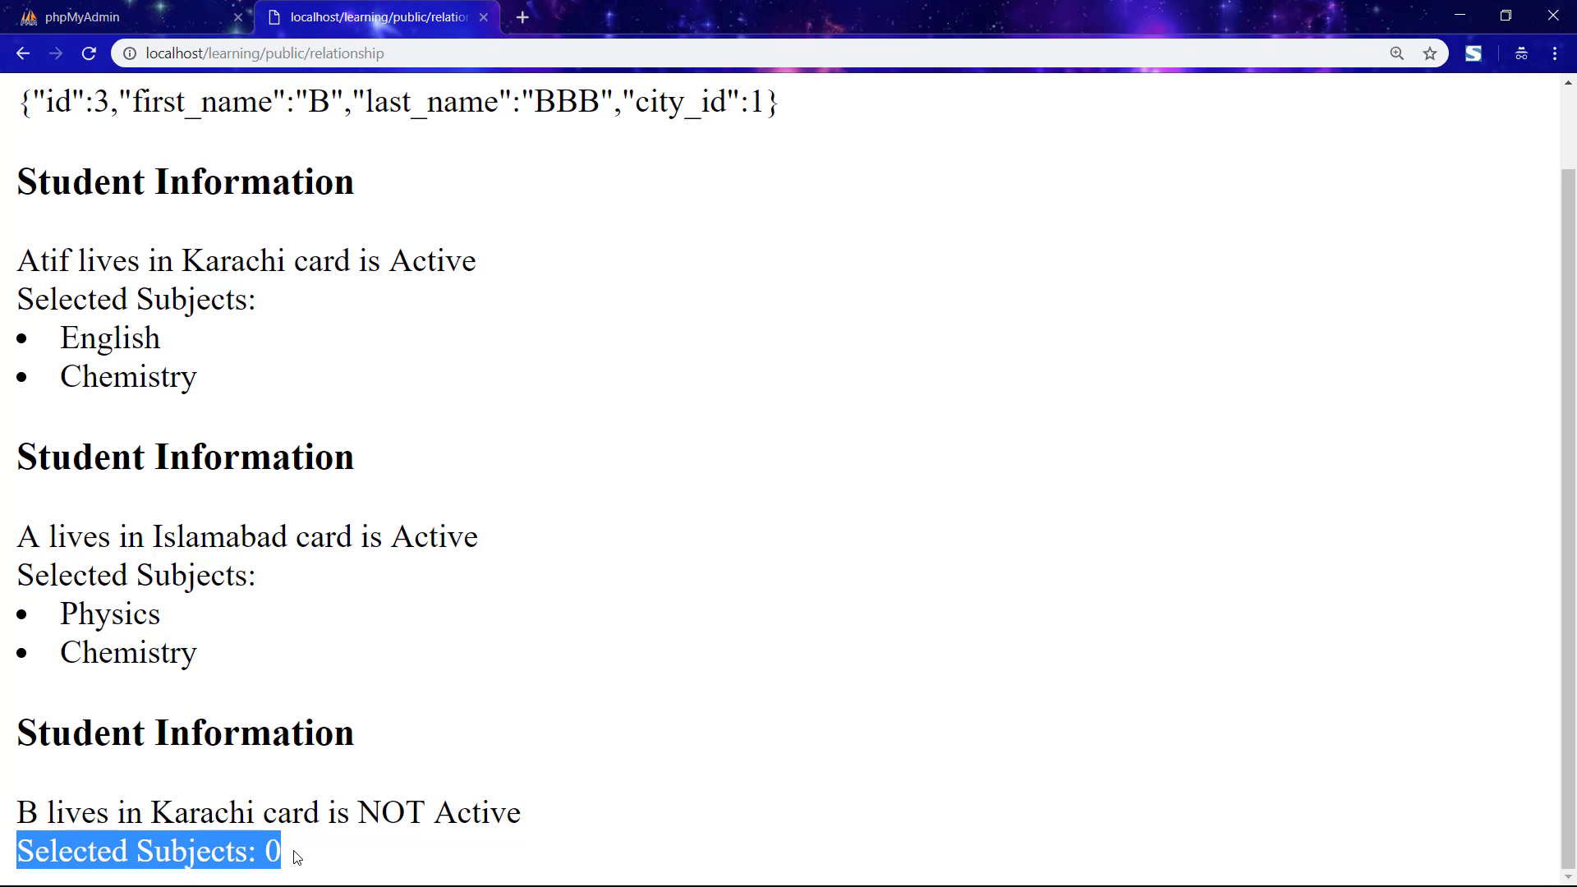
Review the student_selection pivot rows, then return to relationship() where $id = 1.
{"action": "key", "text": "alt+Tab"}
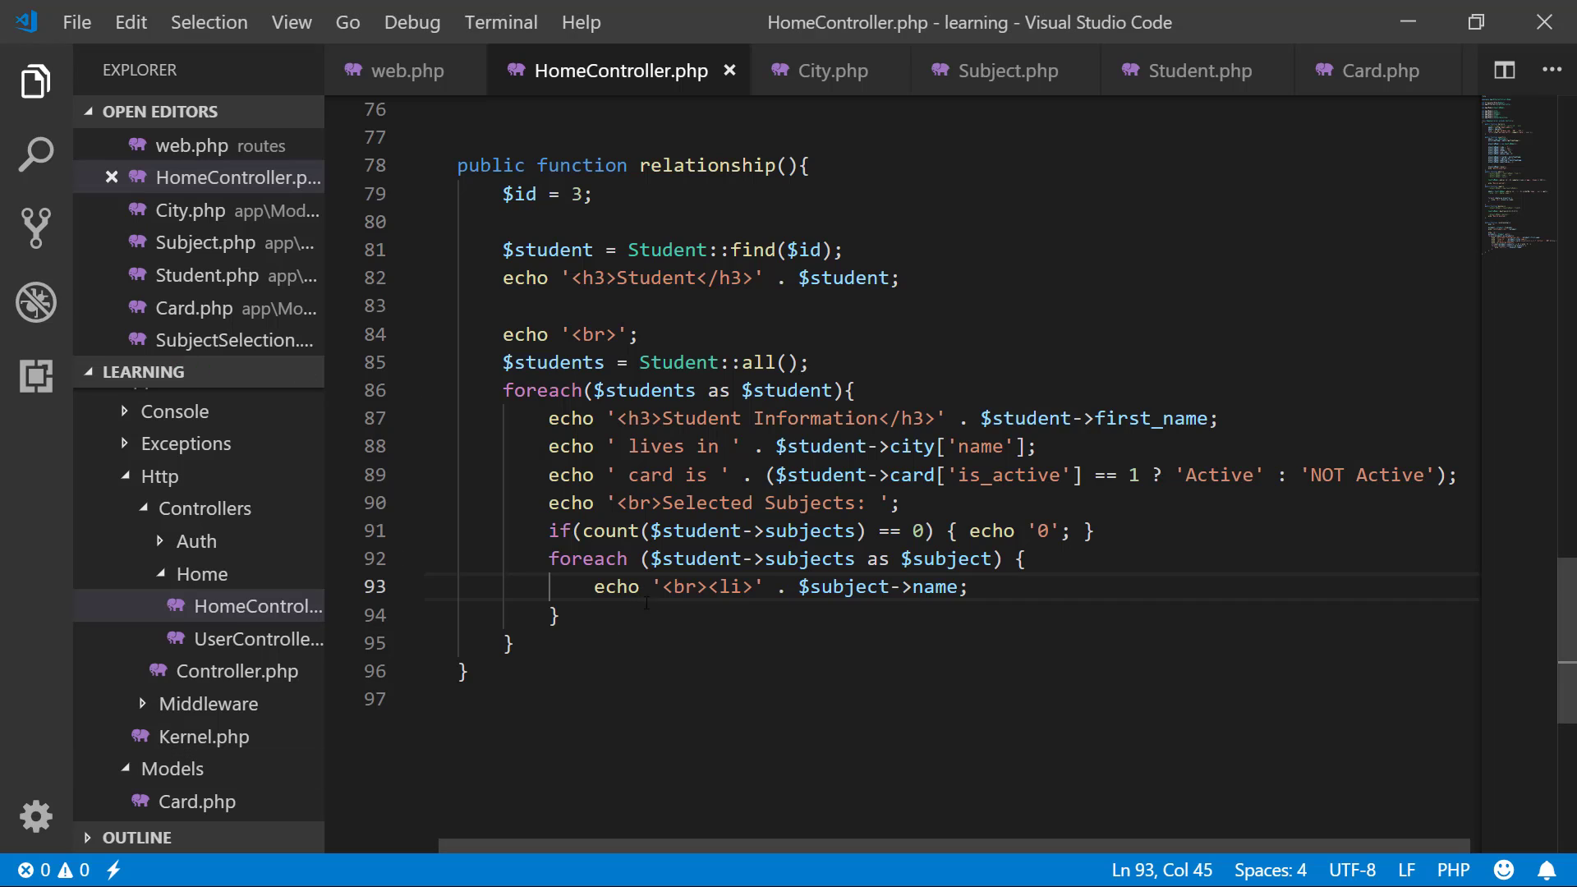
{"action": "left_click", "coordinate": [606, 646]}
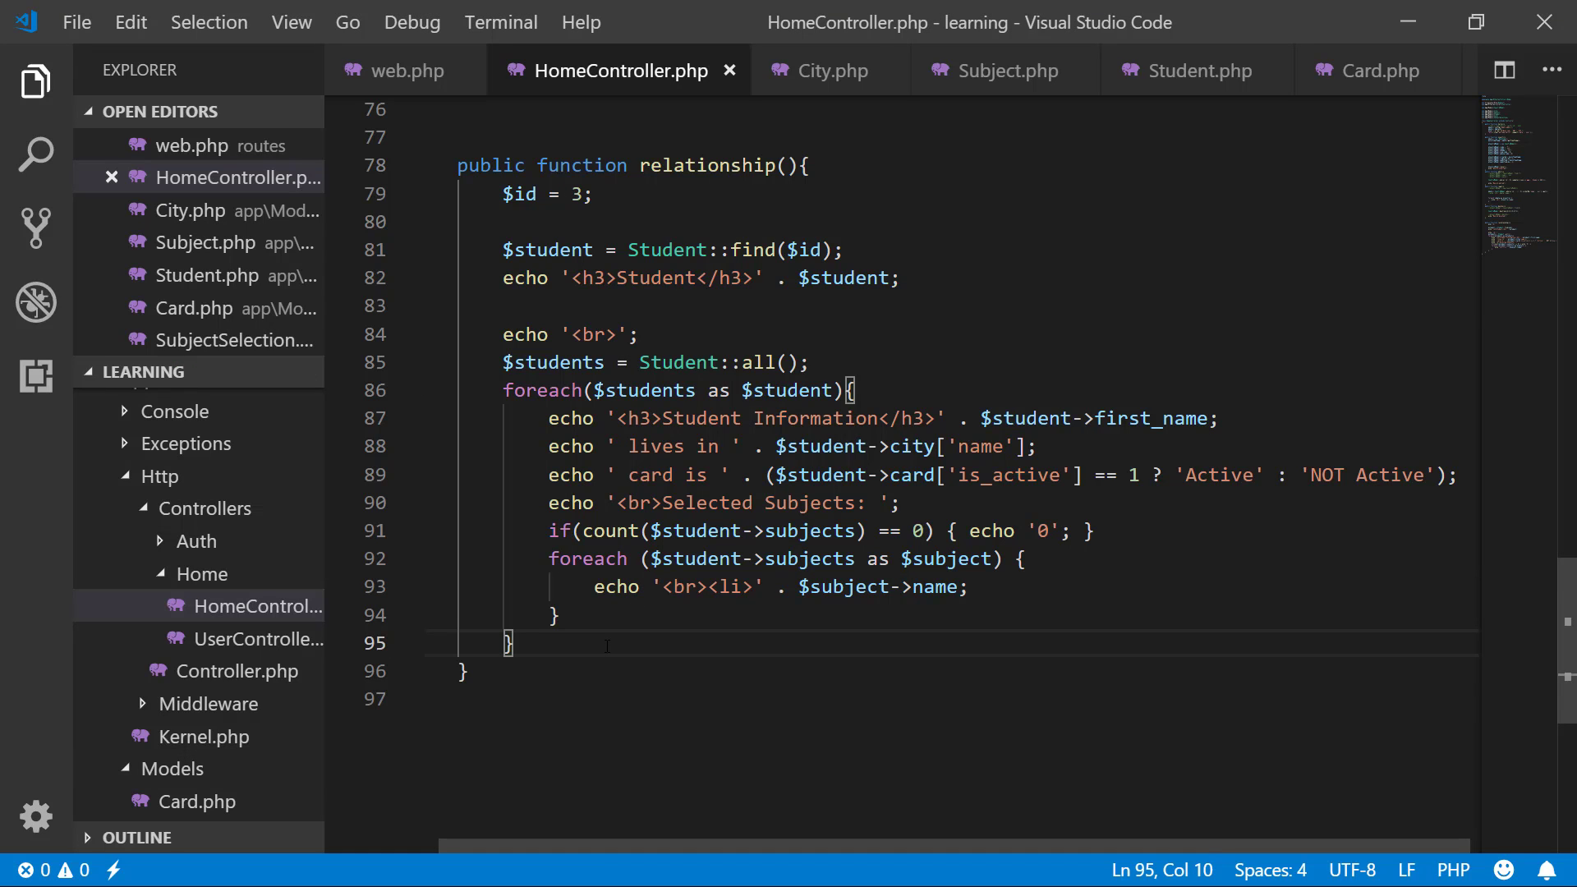
{"action": "scroll", "coordinate": [606, 646], "scroll_direction": "down", "scroll_amount": 2}
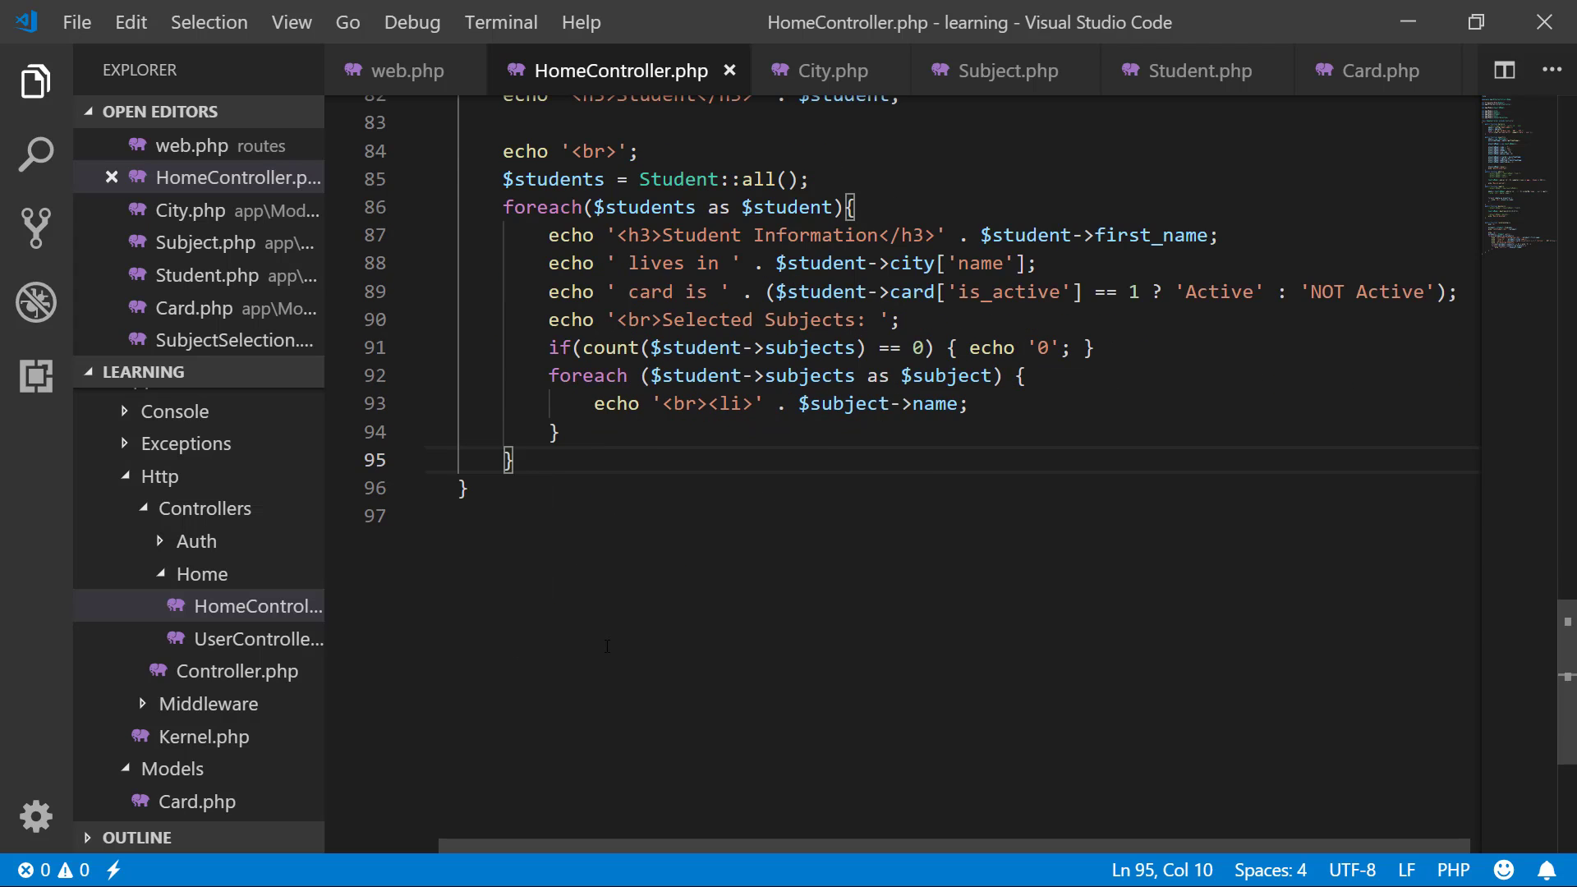
{"action": "scroll", "coordinate": [606, 645], "scroll_direction": "up", "scroll_amount": 2}
{"action": "scroll", "coordinate": [606, 646], "scroll_direction": "up", "scroll_amount": 1}
{"action": "scroll", "coordinate": [607, 646], "scroll_direction": "down", "scroll_amount": 1}
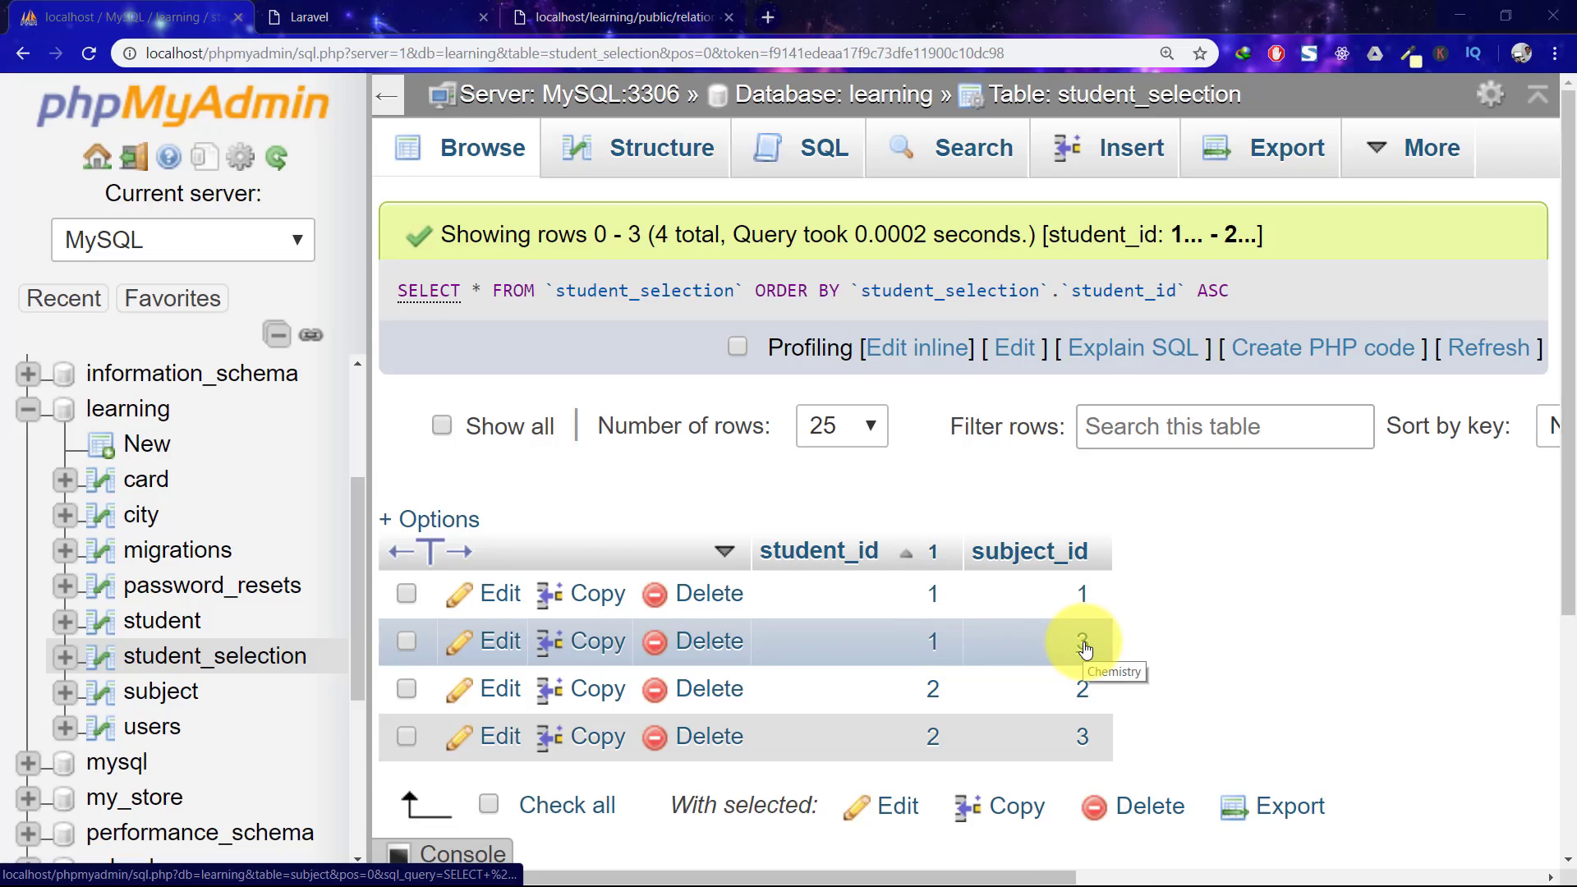
{"action": "key", "text": "alt+Tab"}
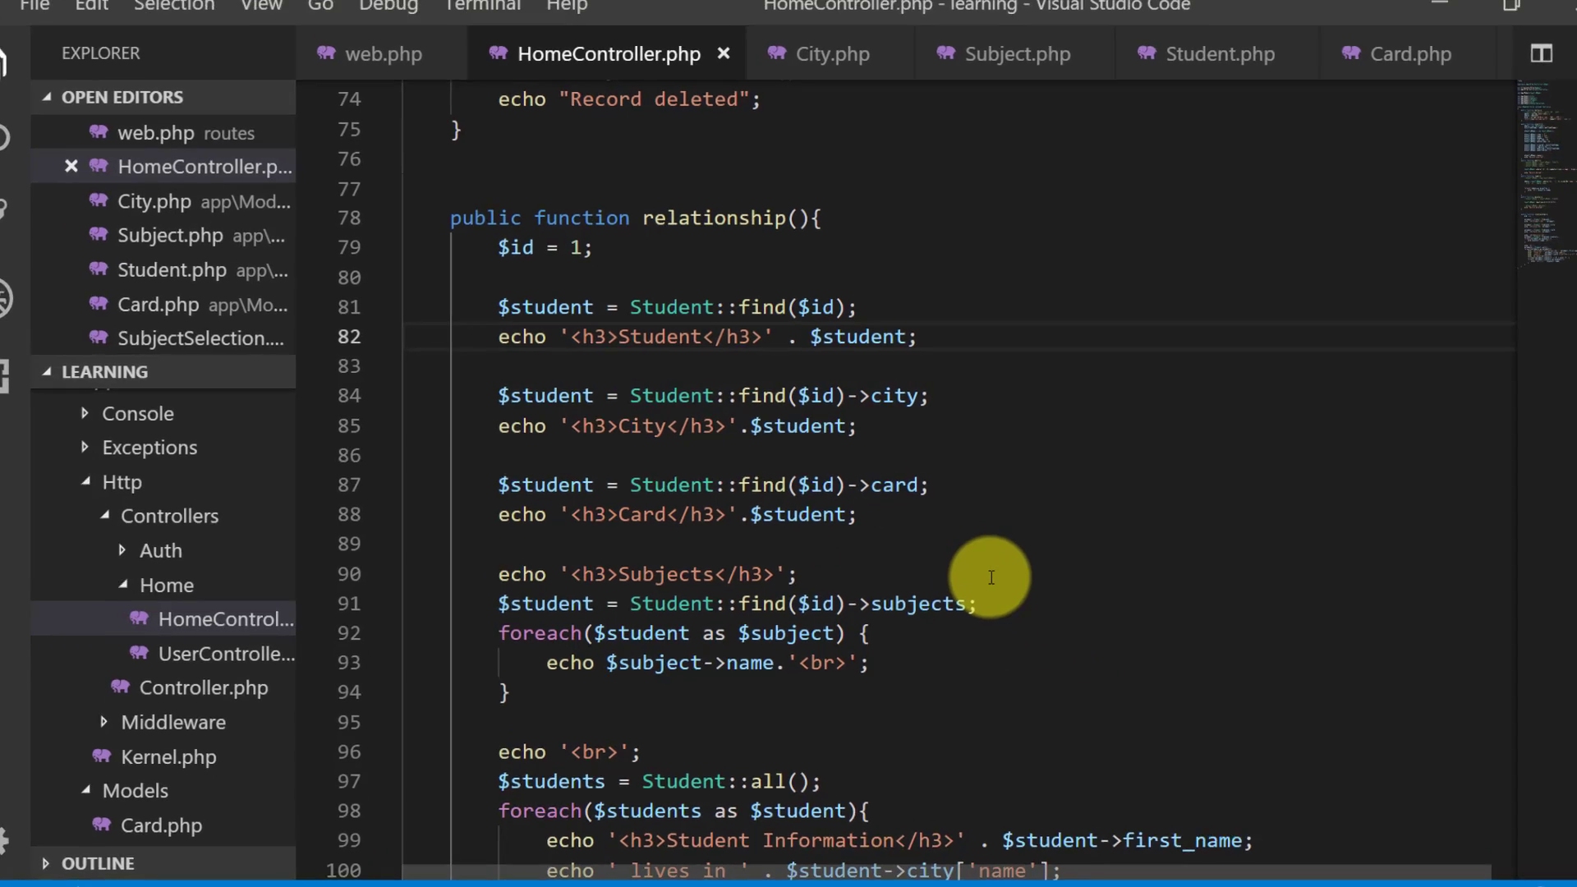
Add $student->subjects()->attach(2); after the student echo, then switch to Chrome.
{"action": "key", "text": "Return"}
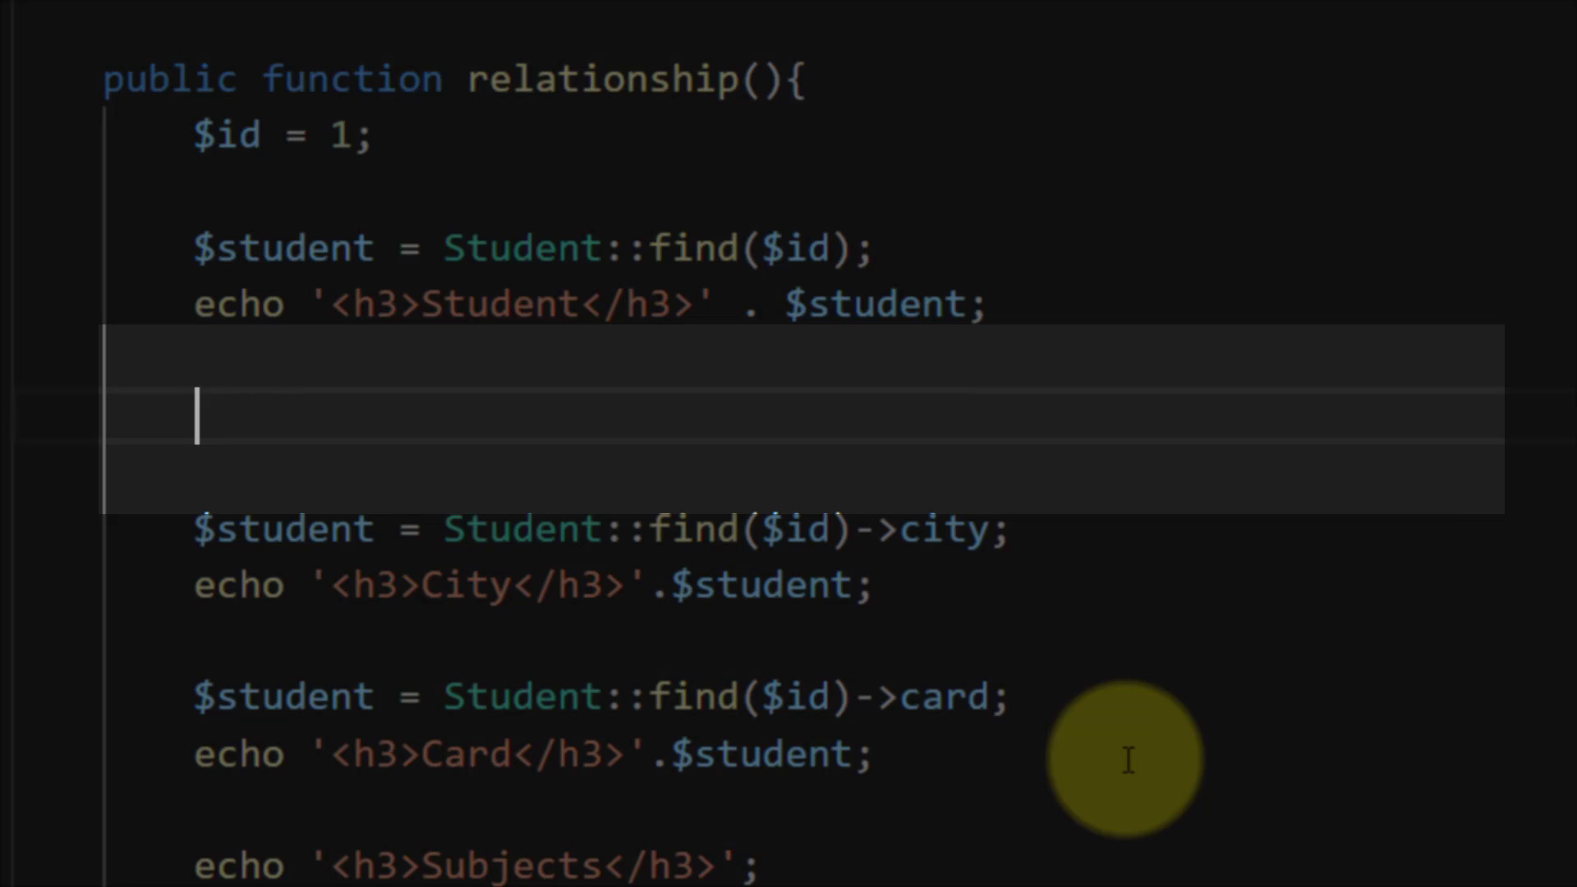
{"action": "type", "text": "$studenn"}
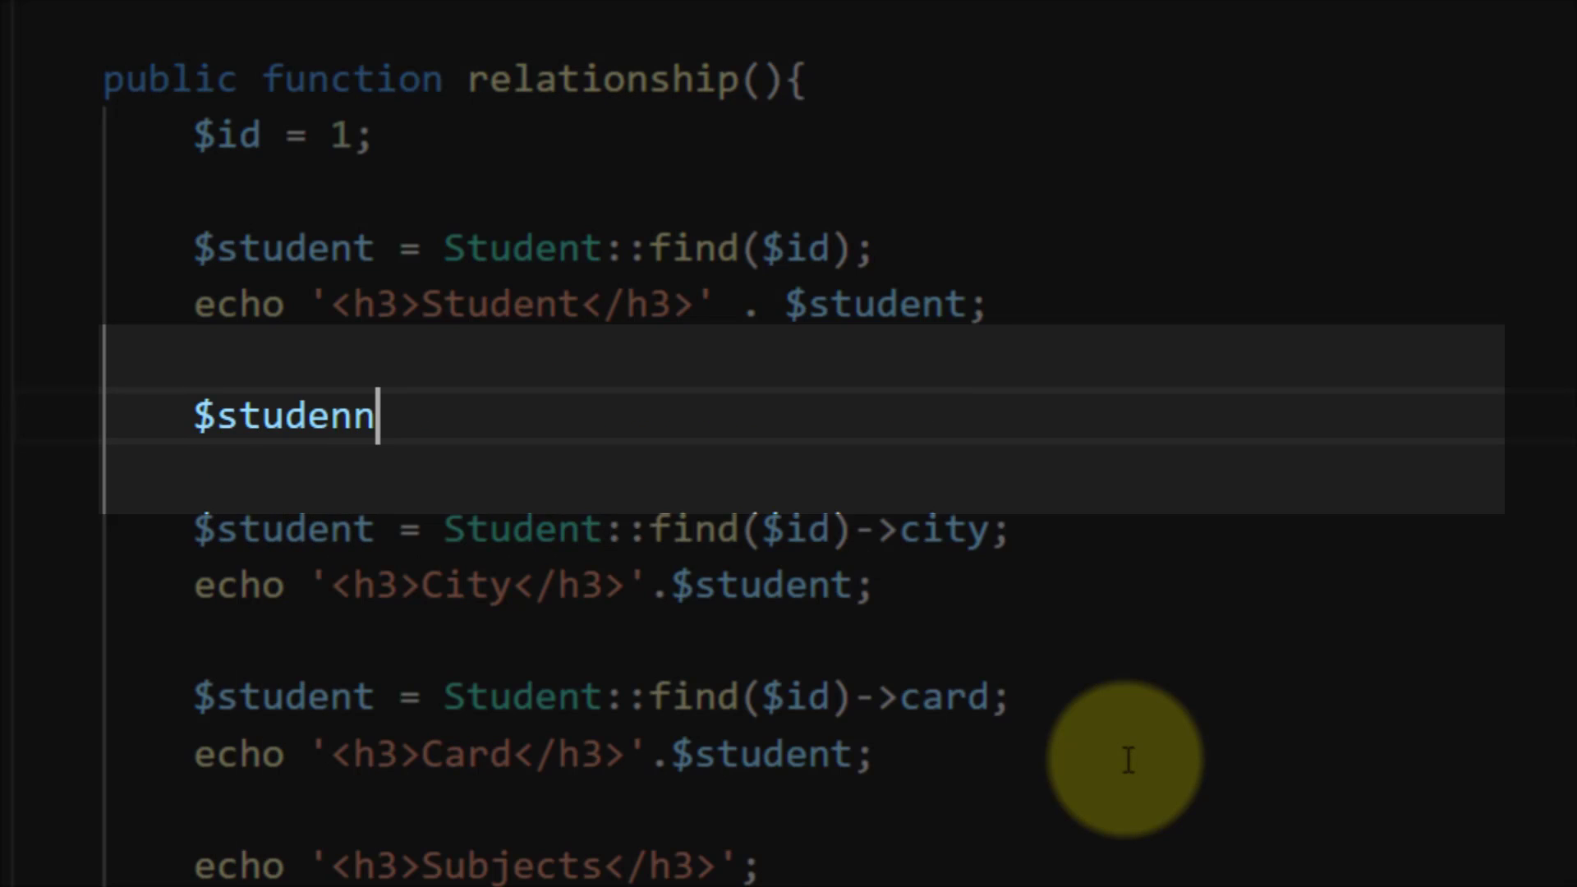
{"action": "key", "text": "BackSpace"}
{"action": "type", "text": "t->"}
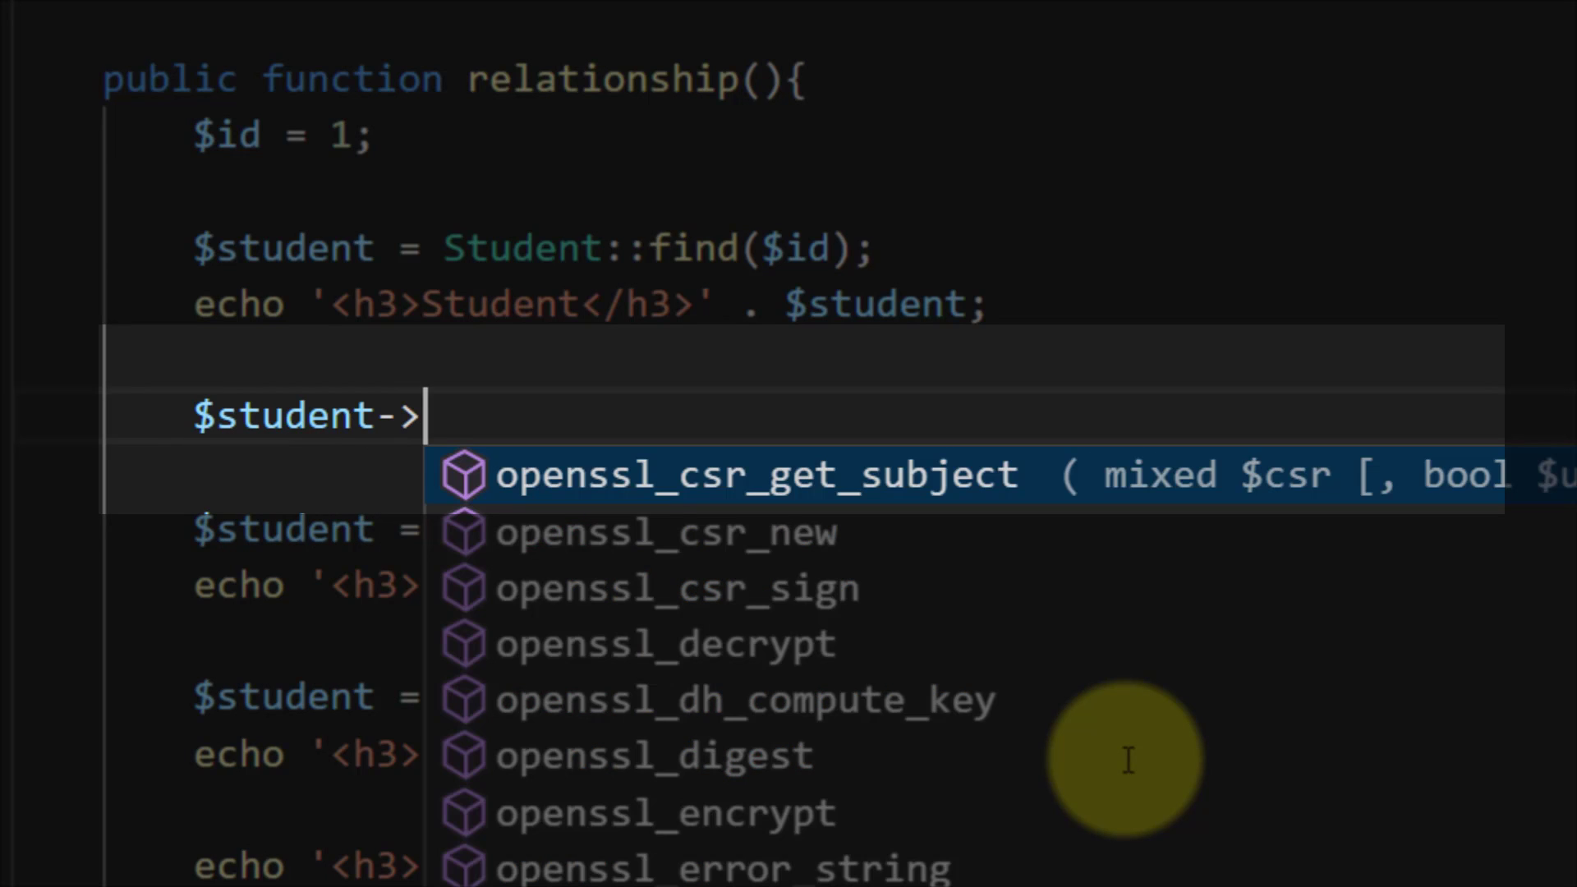
{"action": "type", "text": "subjects("}
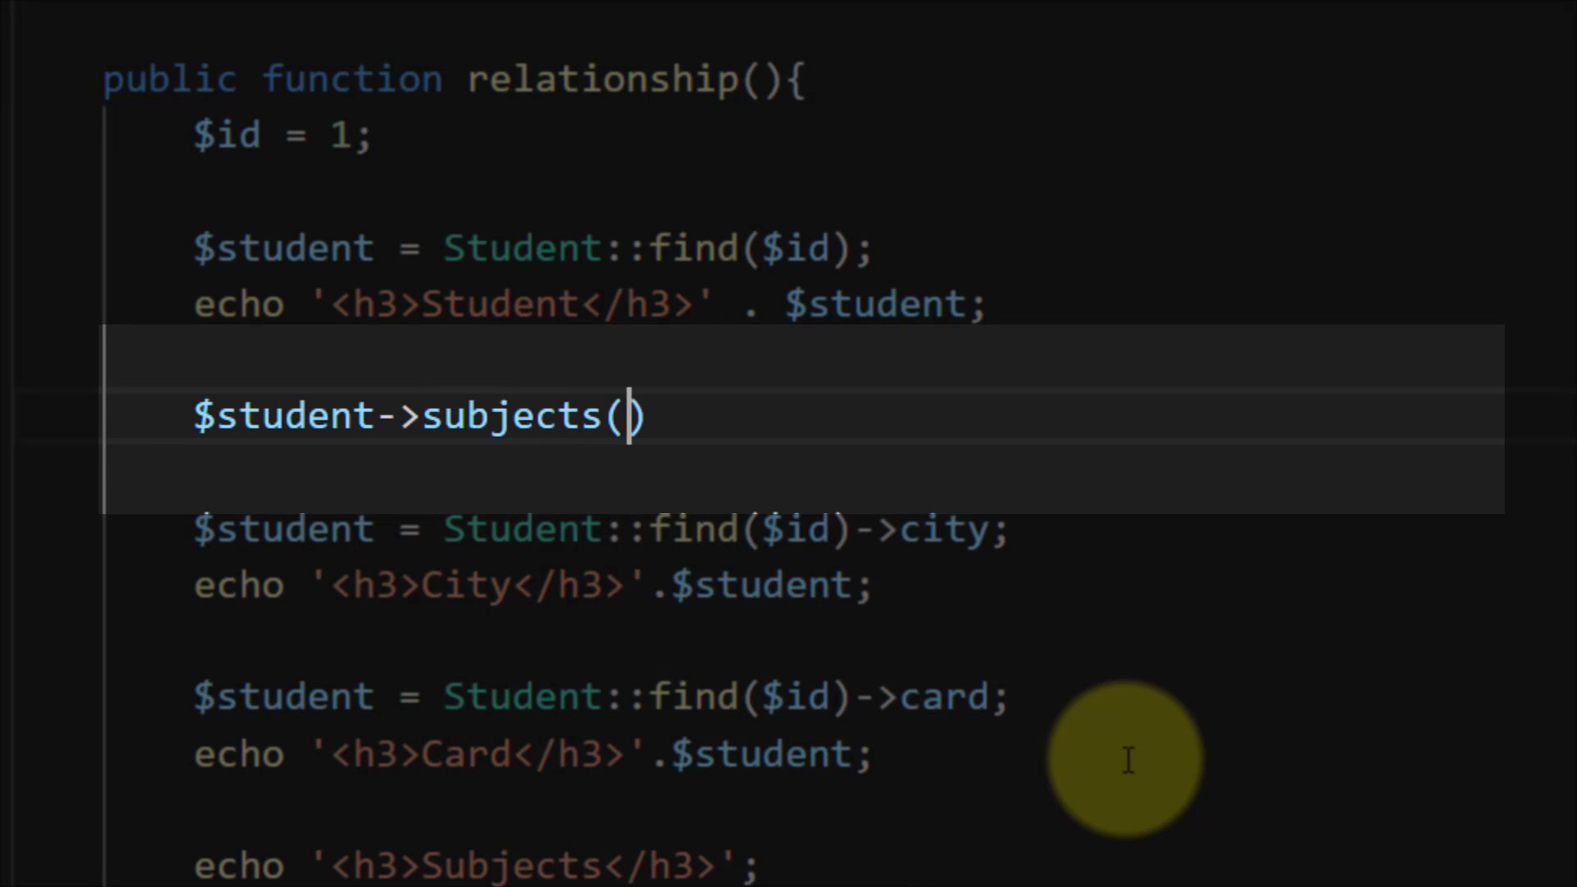
{"action": "type", "text": ")->atta"}
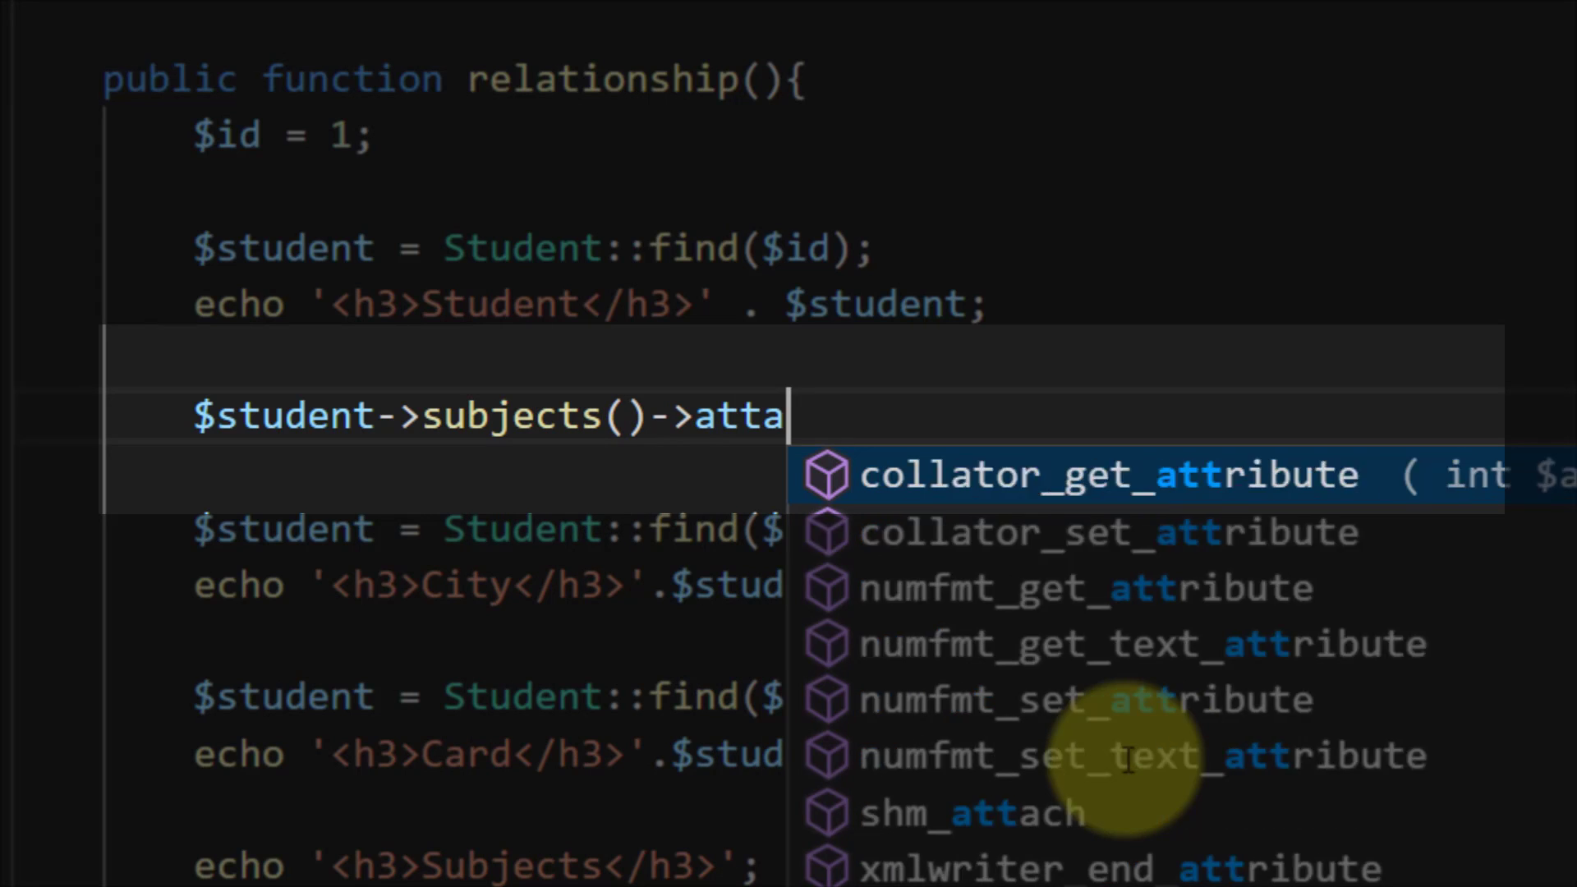
{"action": "type", "text": "ch("}
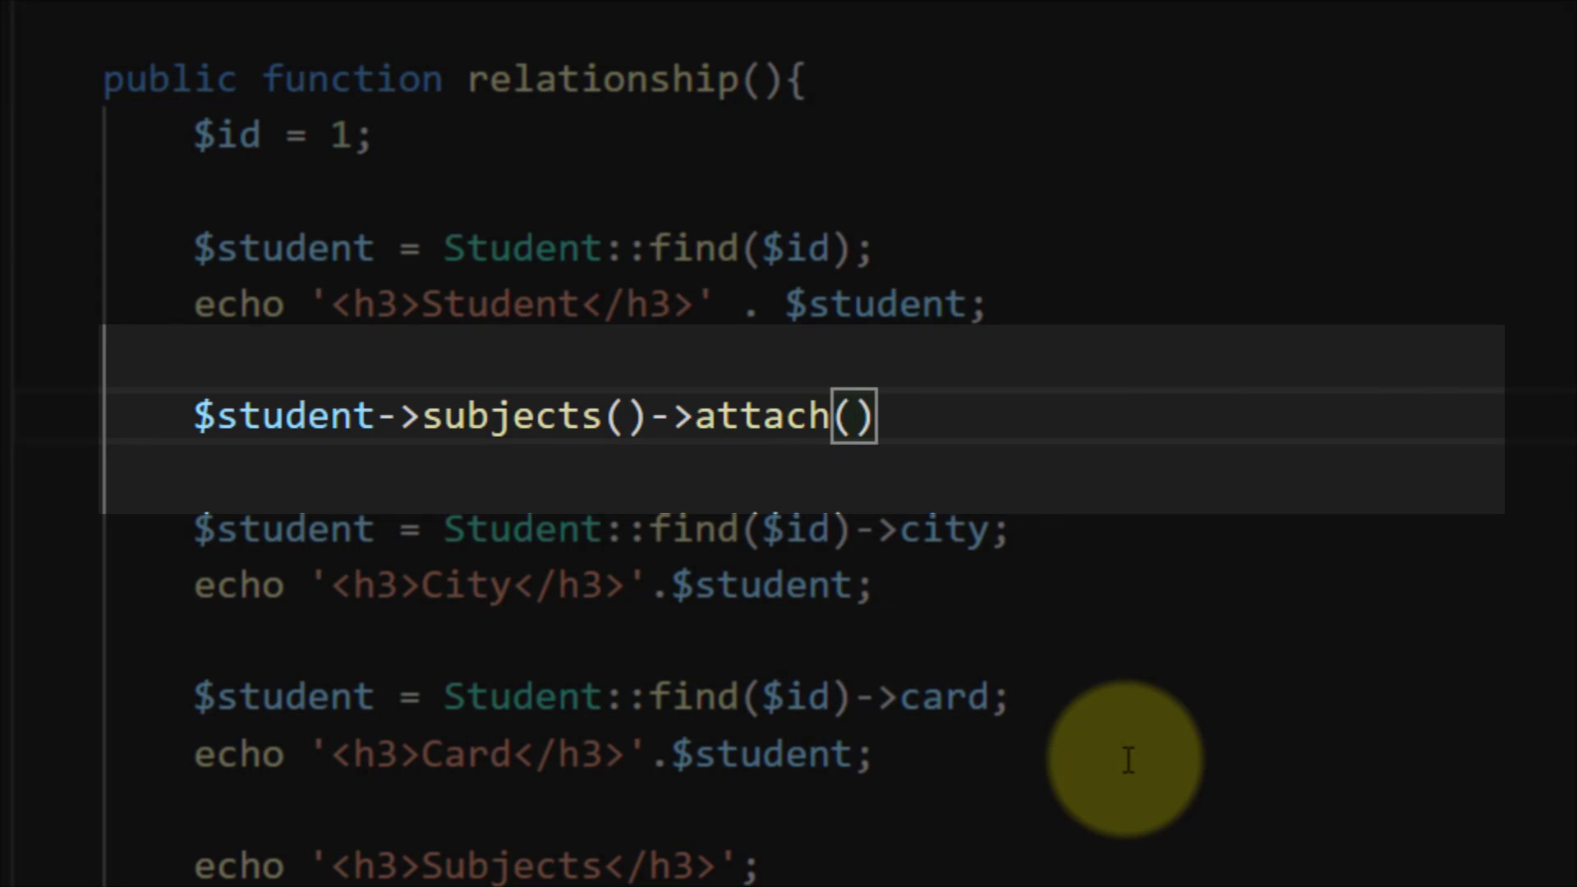
{"action": "type", "text": "2);"}
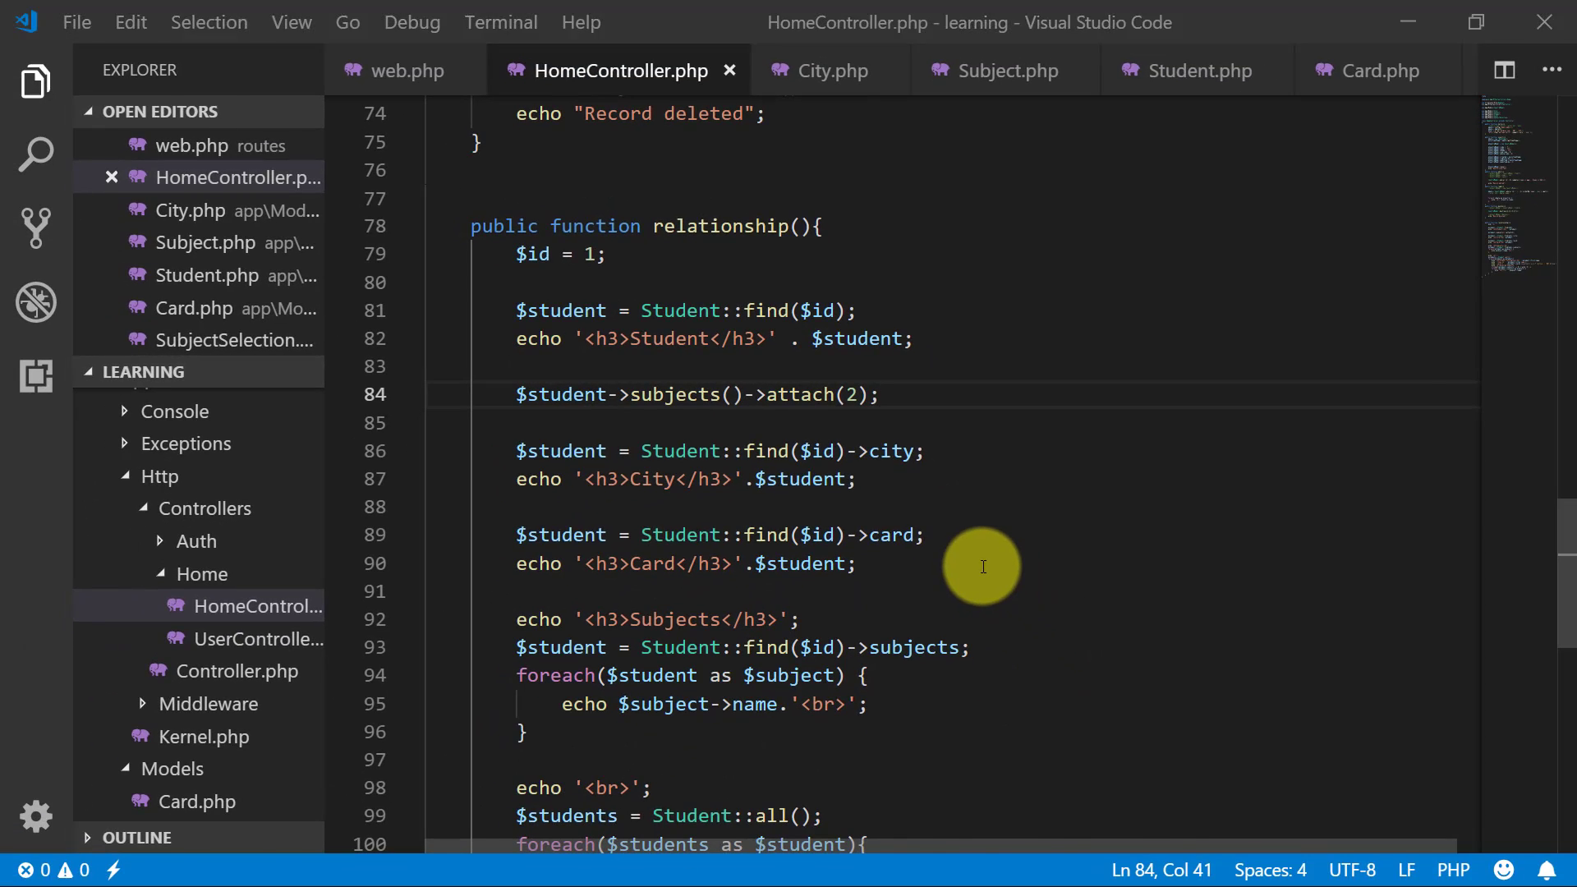
{"action": "key", "text": "alt+Tab"}
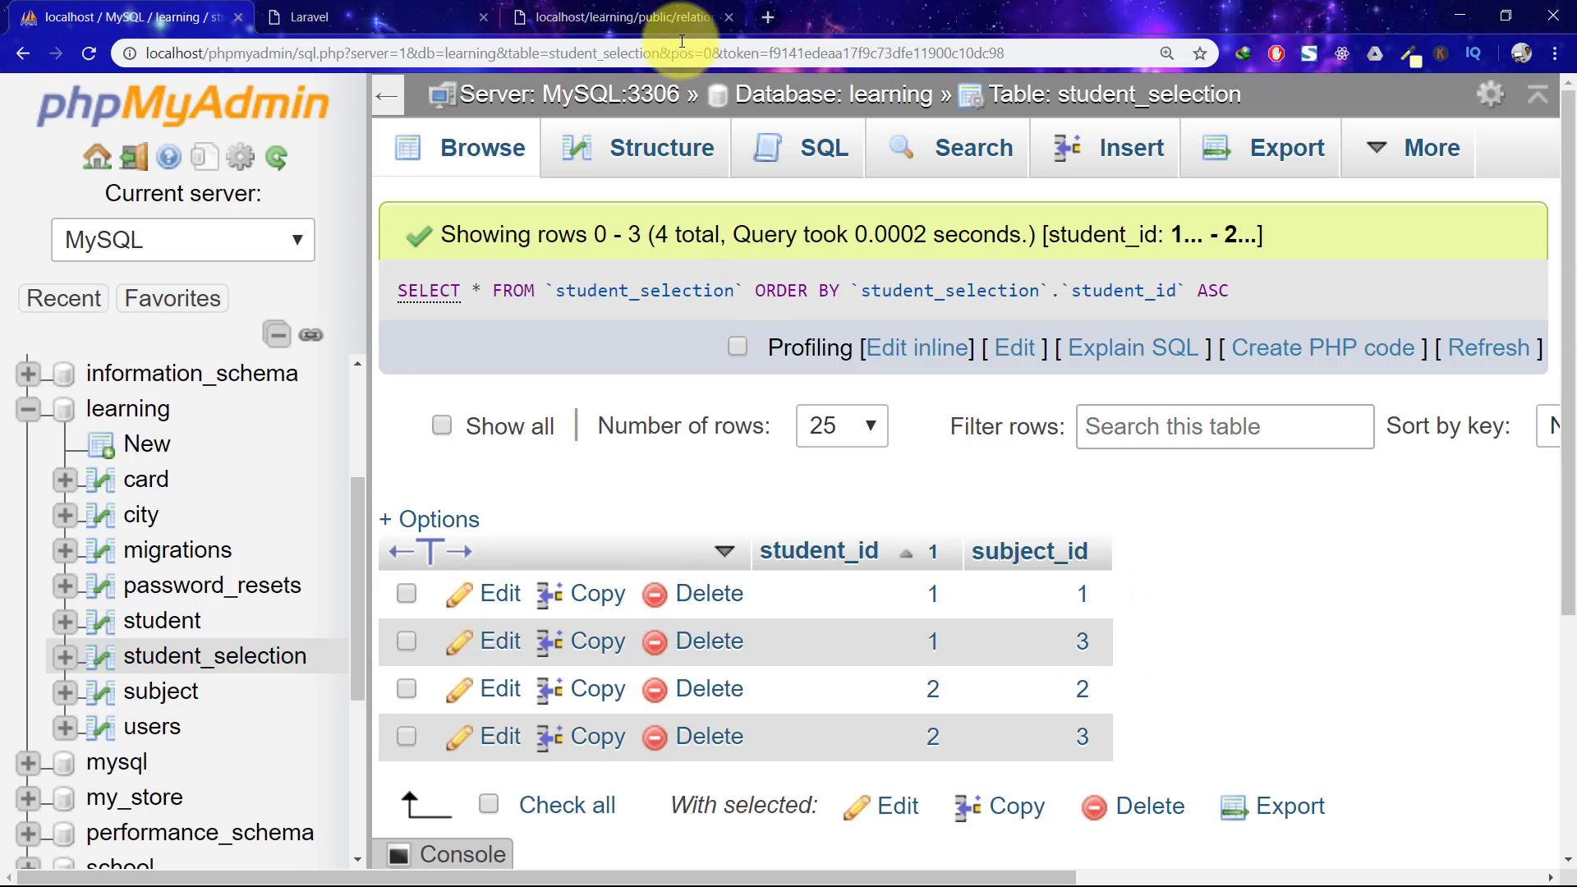
Reload the relationship page, then refresh student_selection to show the new student 1 / subject 2 row.
{"action": "left_click", "coordinate": [616, 17]}
{"action": "left_click", "coordinate": [86, 54]}
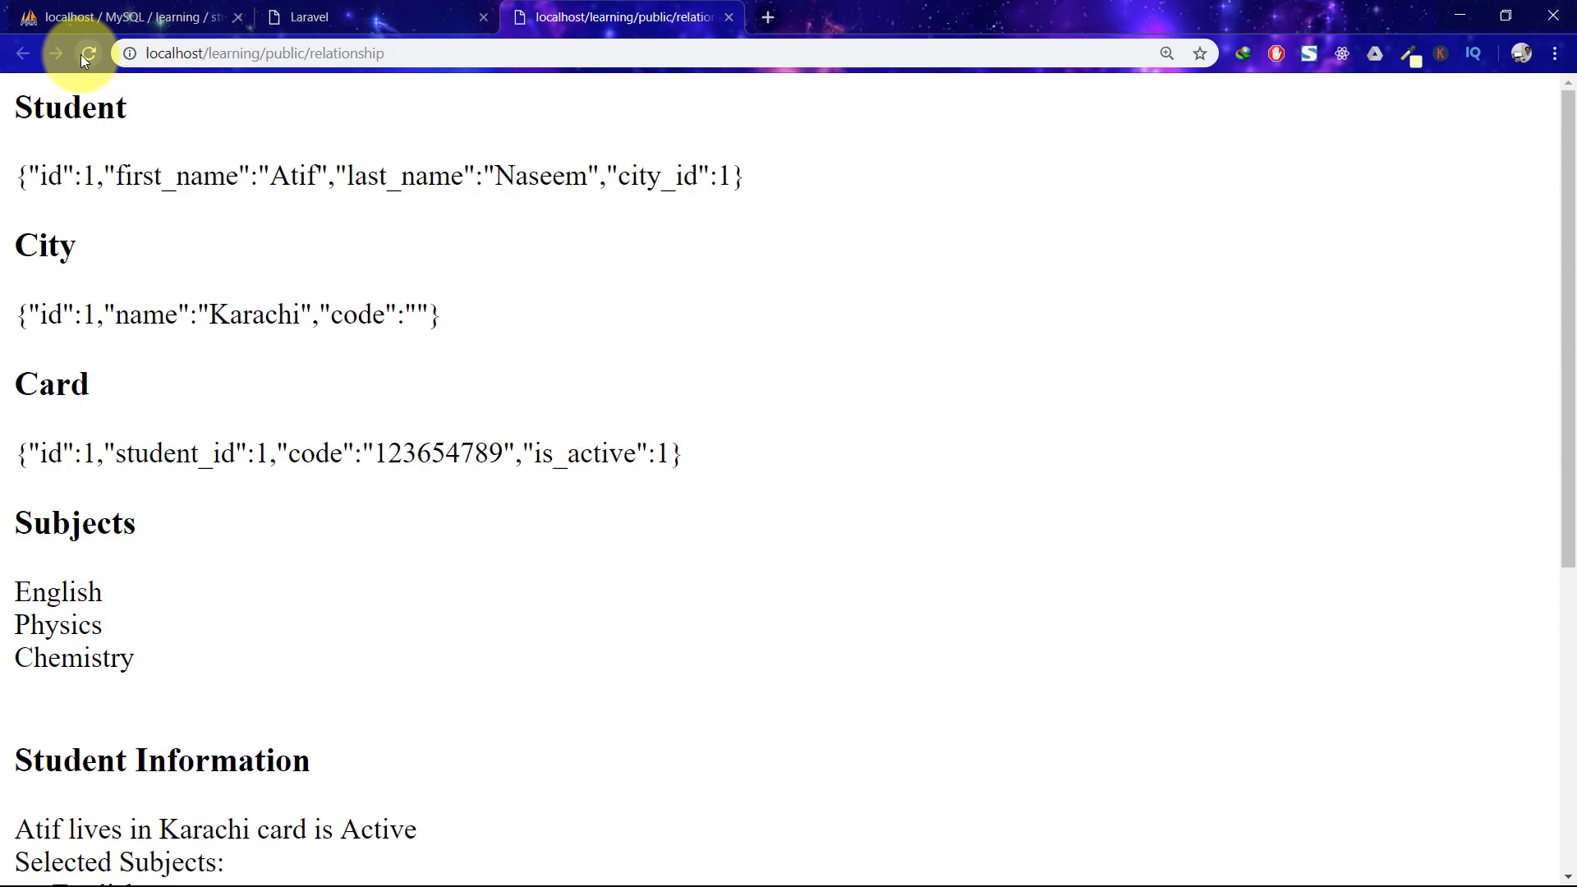
{"action": "left_click", "coordinate": [123, 17]}
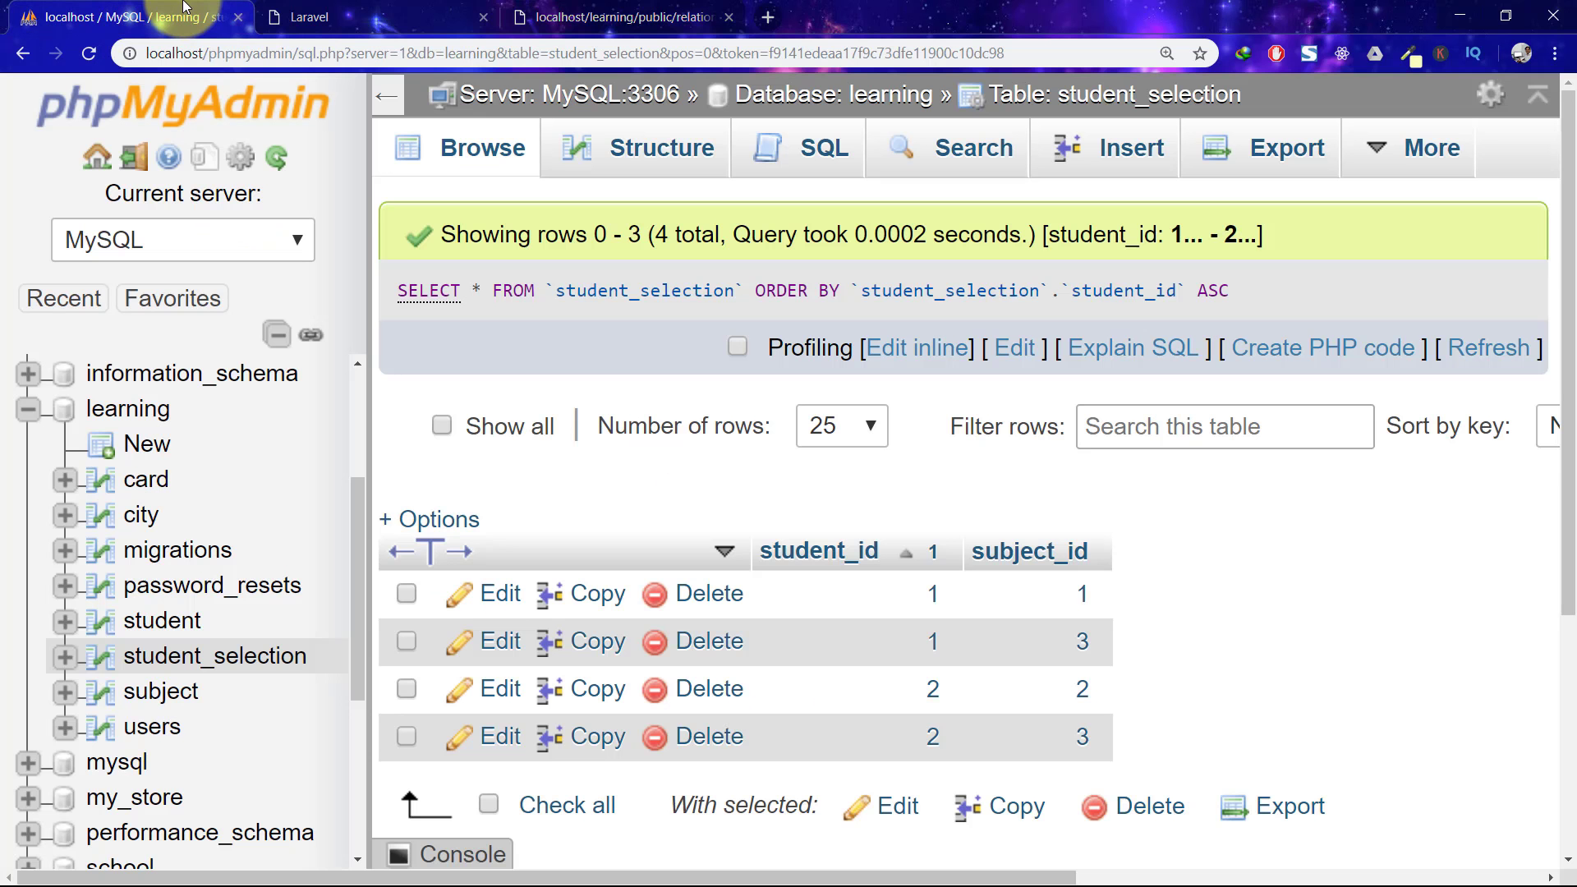
{"action": "left_click", "coordinate": [1505, 353]}
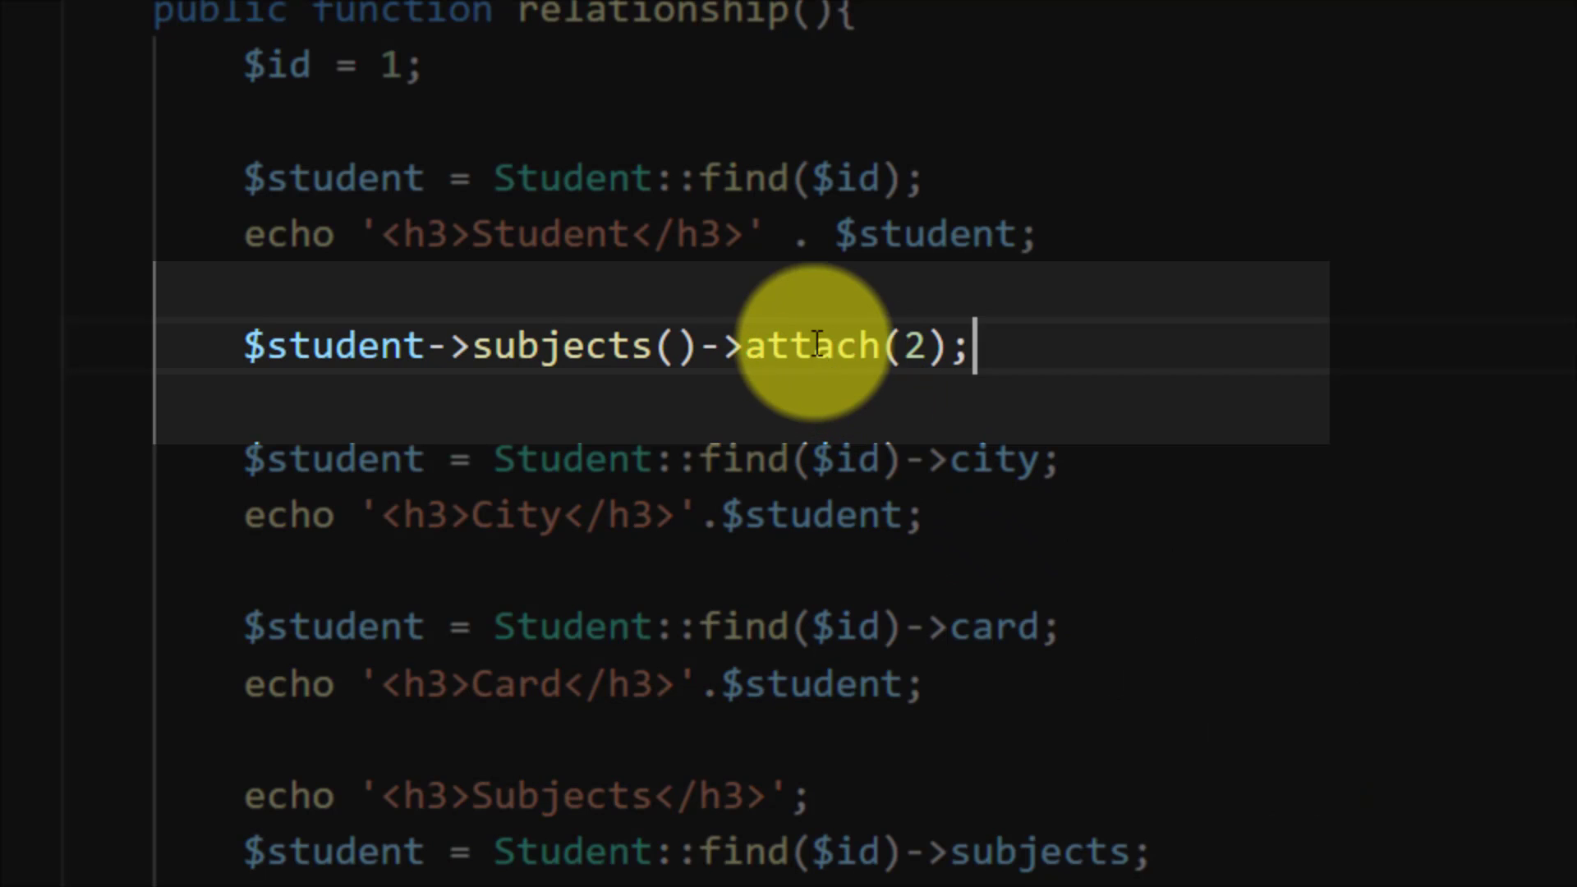
Change attach(2) to detach(3) on the controller line and save it.
{"action": "double_click", "coordinate": [810, 345]}
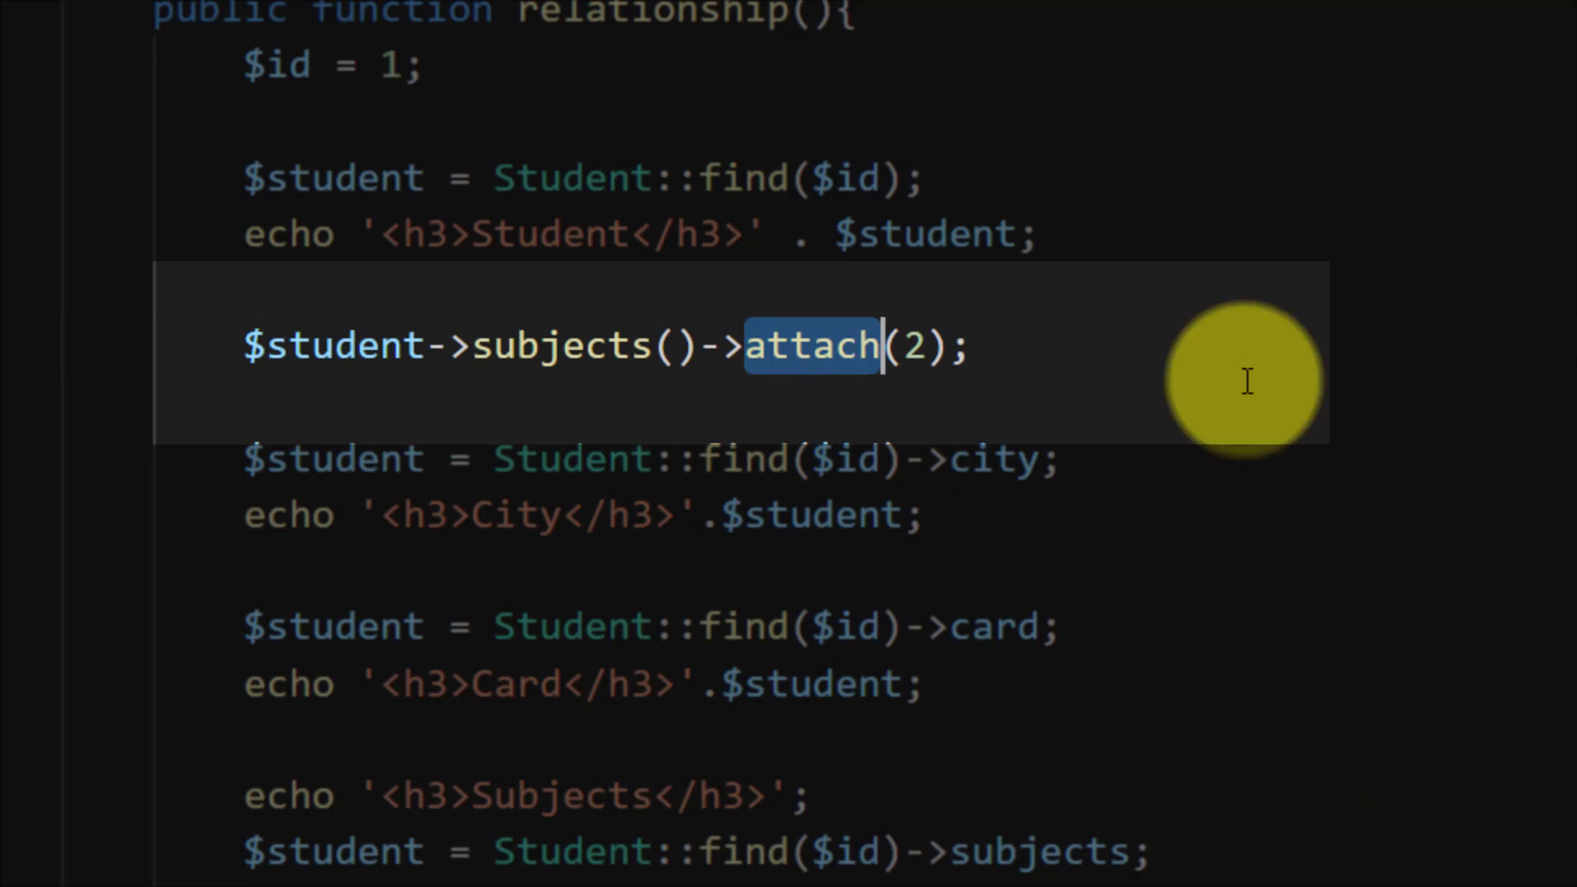
{"action": "type", "text": "detach"}
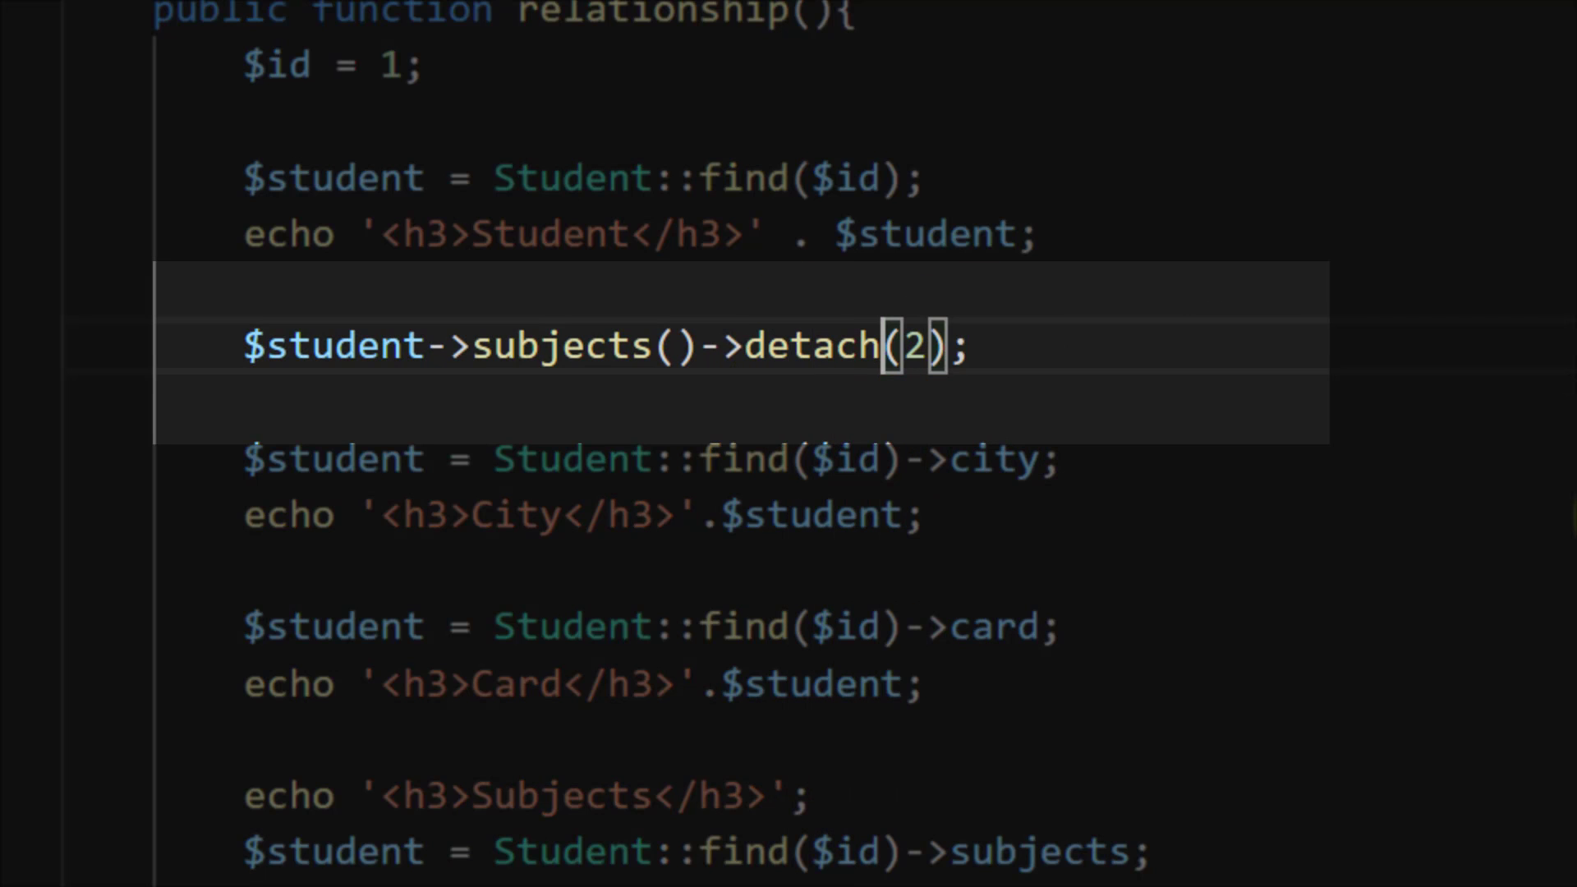
{"action": "key", "text": "shift+Right"}
{"action": "type", "text": "3"}
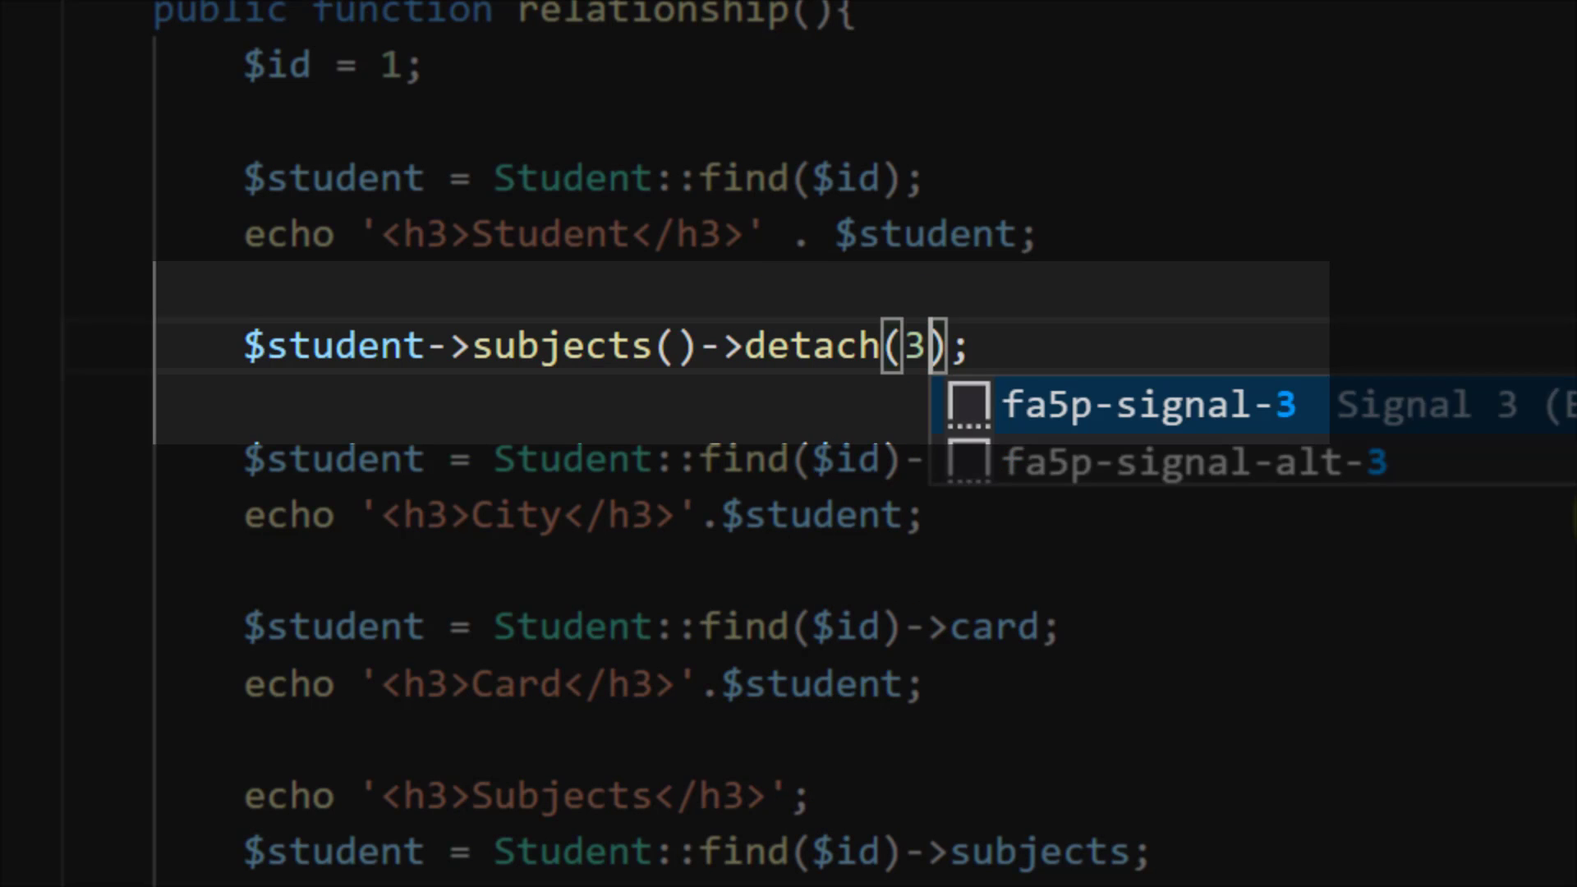
{"action": "key", "text": "Escape"}
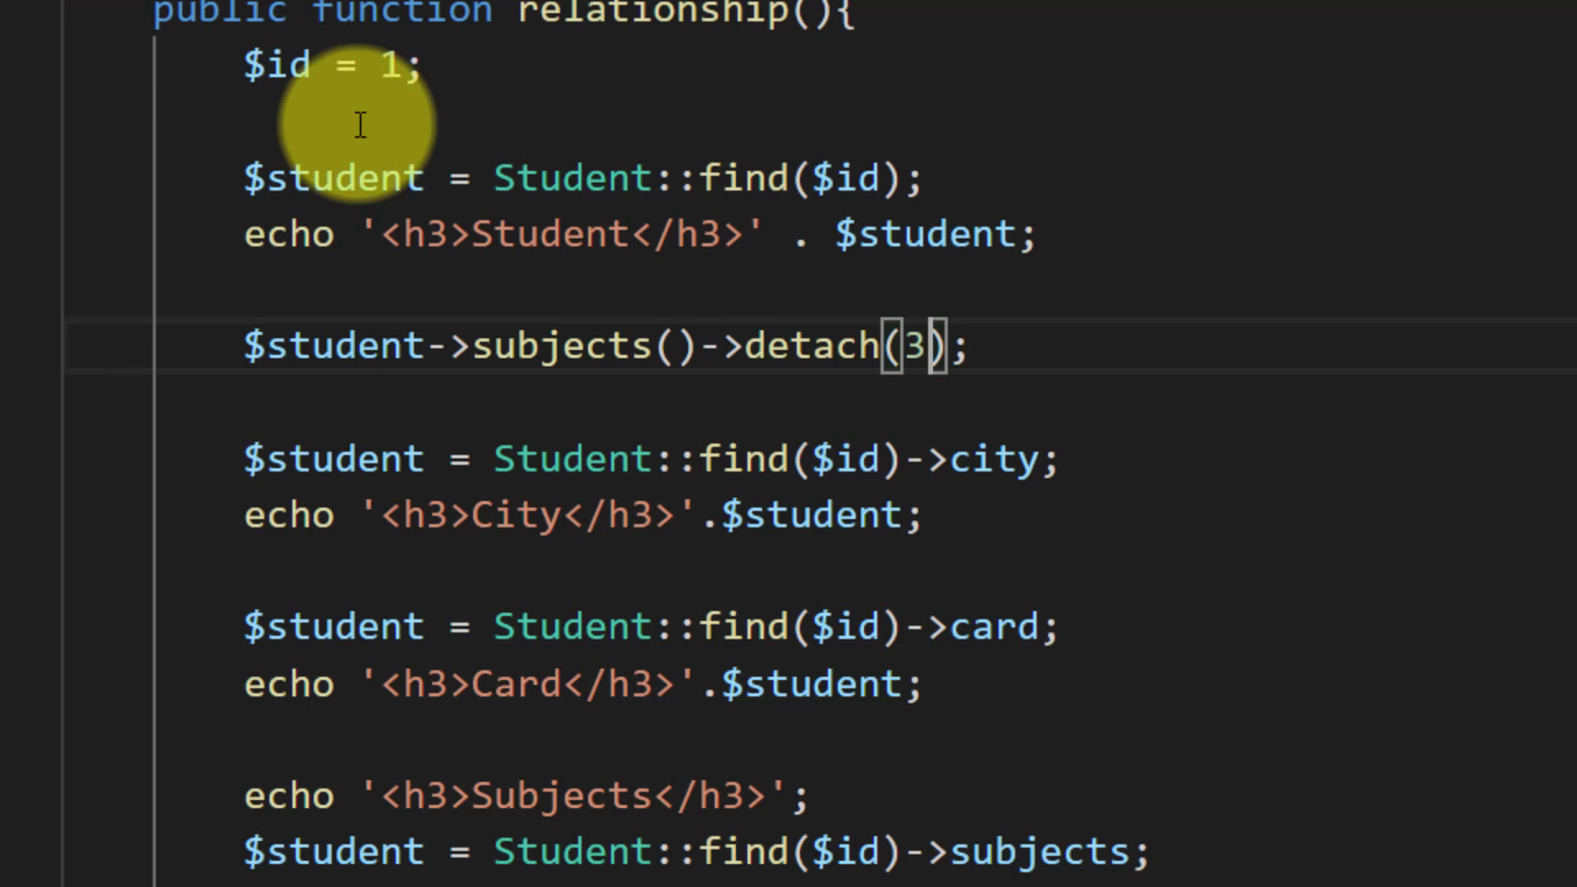
{"action": "left_click", "coordinate": [223, 58]}
{"action": "key", "text": "shift+End"}
{"action": "left_click", "coordinate": [486, 66]}
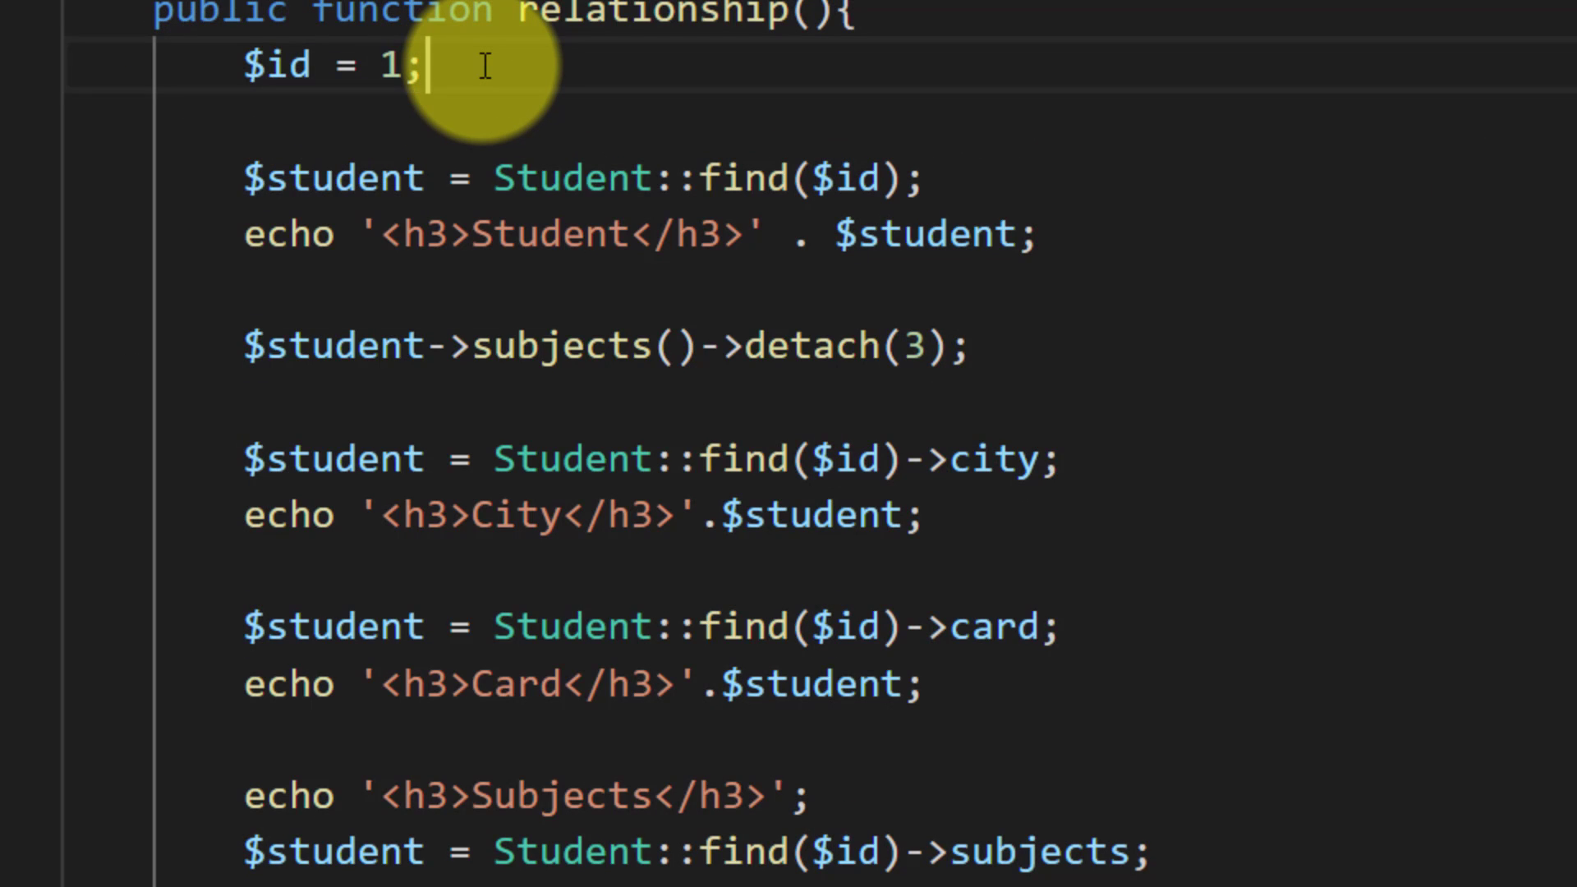
Reload the relationship page and refresh student_selection, confirming Chemistry and its row are gone.
{"action": "key", "text": "alt+Tab"}
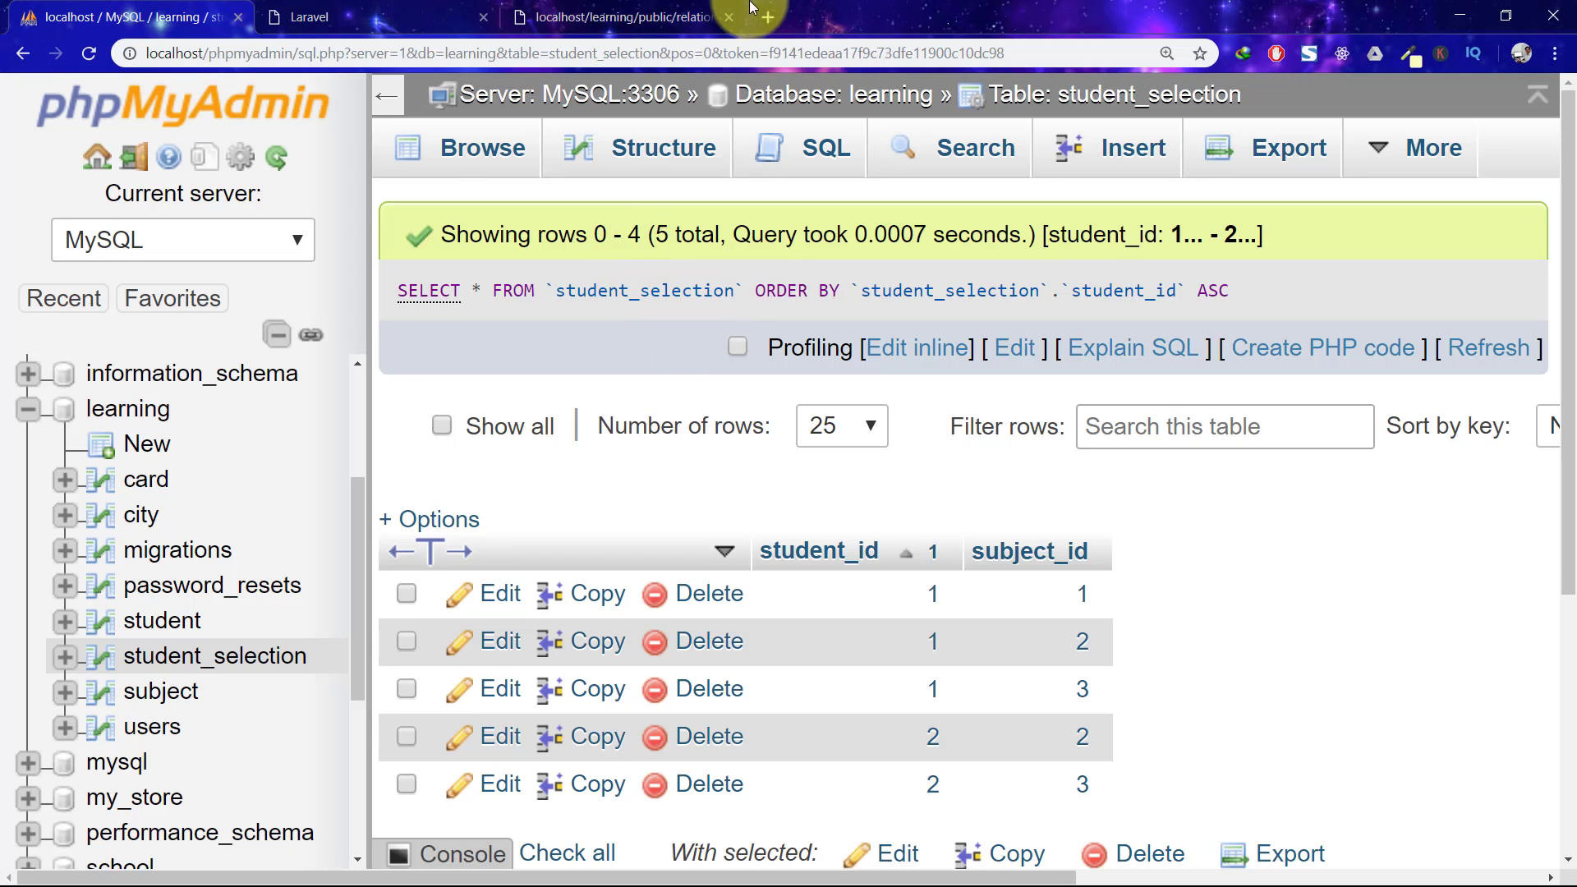
{"action": "left_click", "coordinate": [690, 18]}
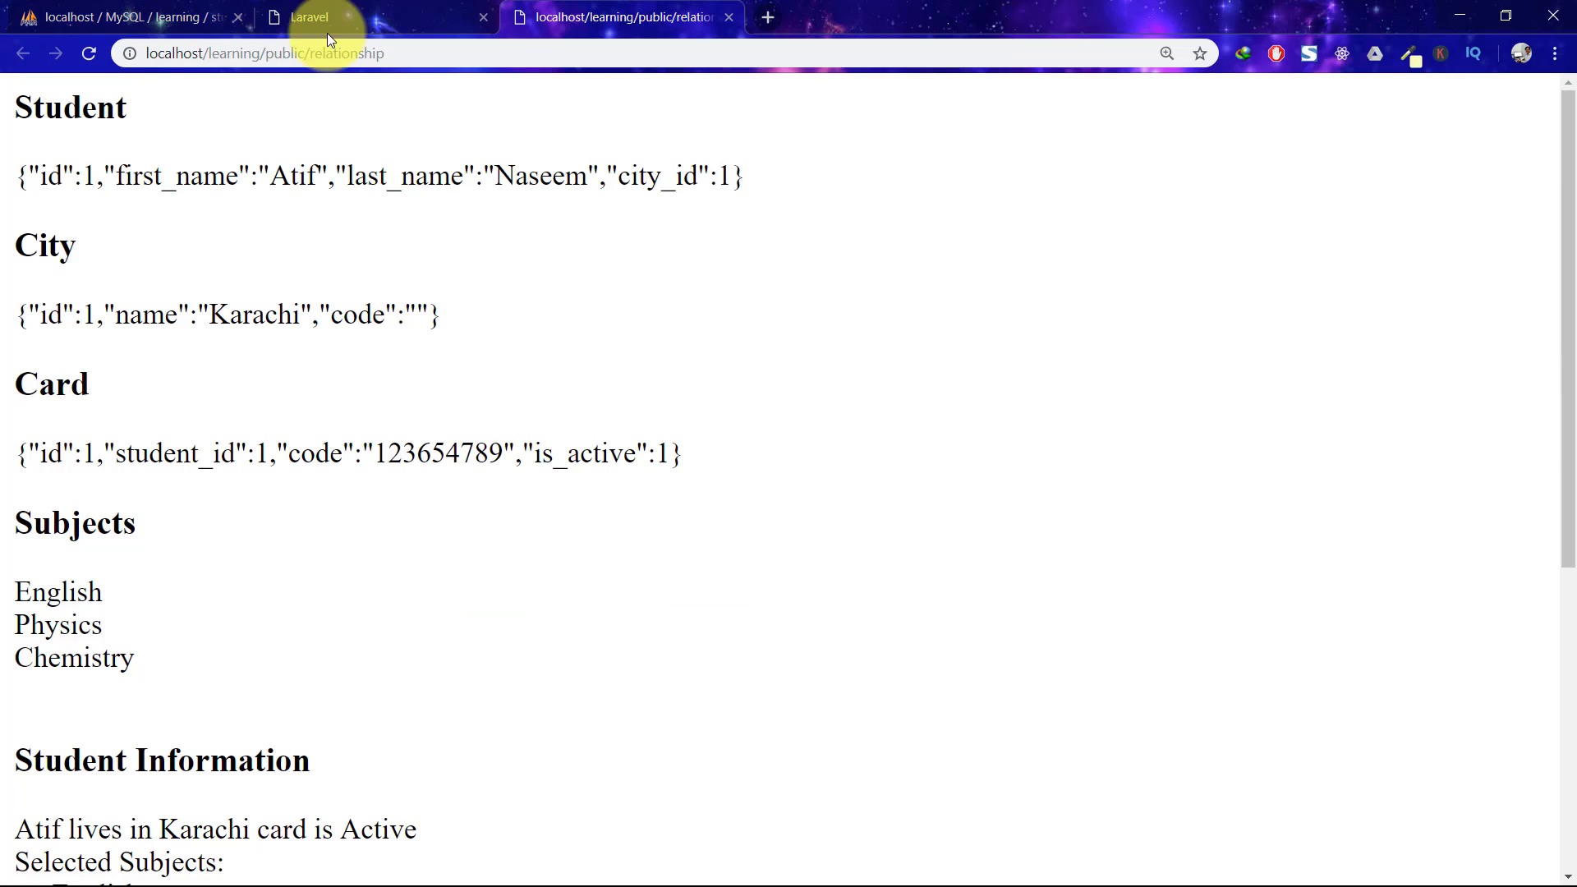
{"action": "left_click", "coordinate": [86, 50]}
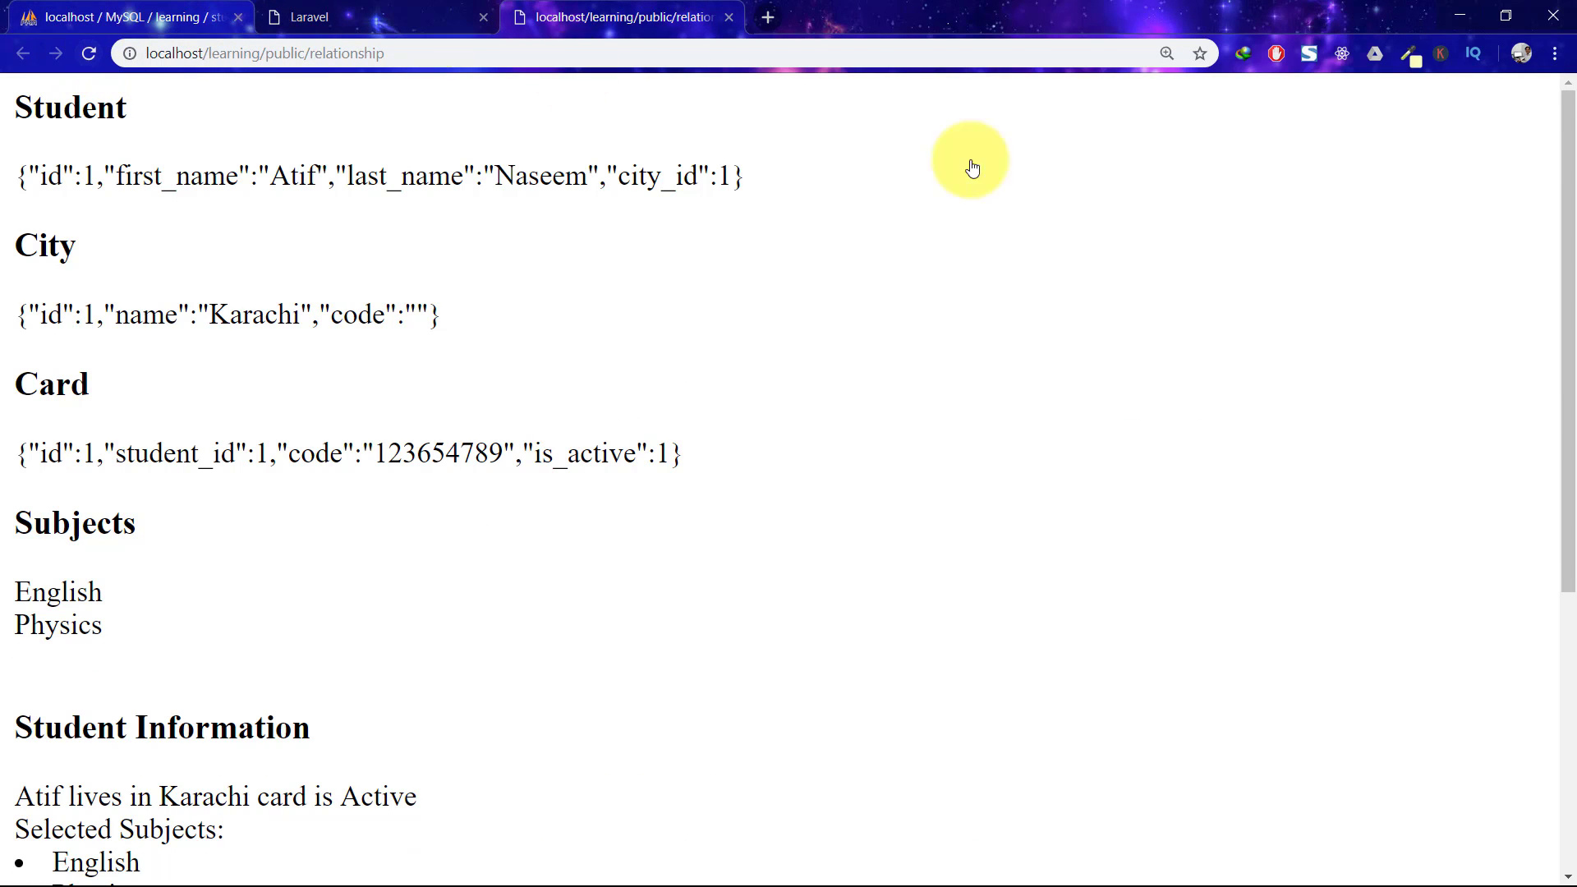
{"action": "key", "text": "ctrl+1"}
{"action": "left_click", "coordinate": [1460, 353]}
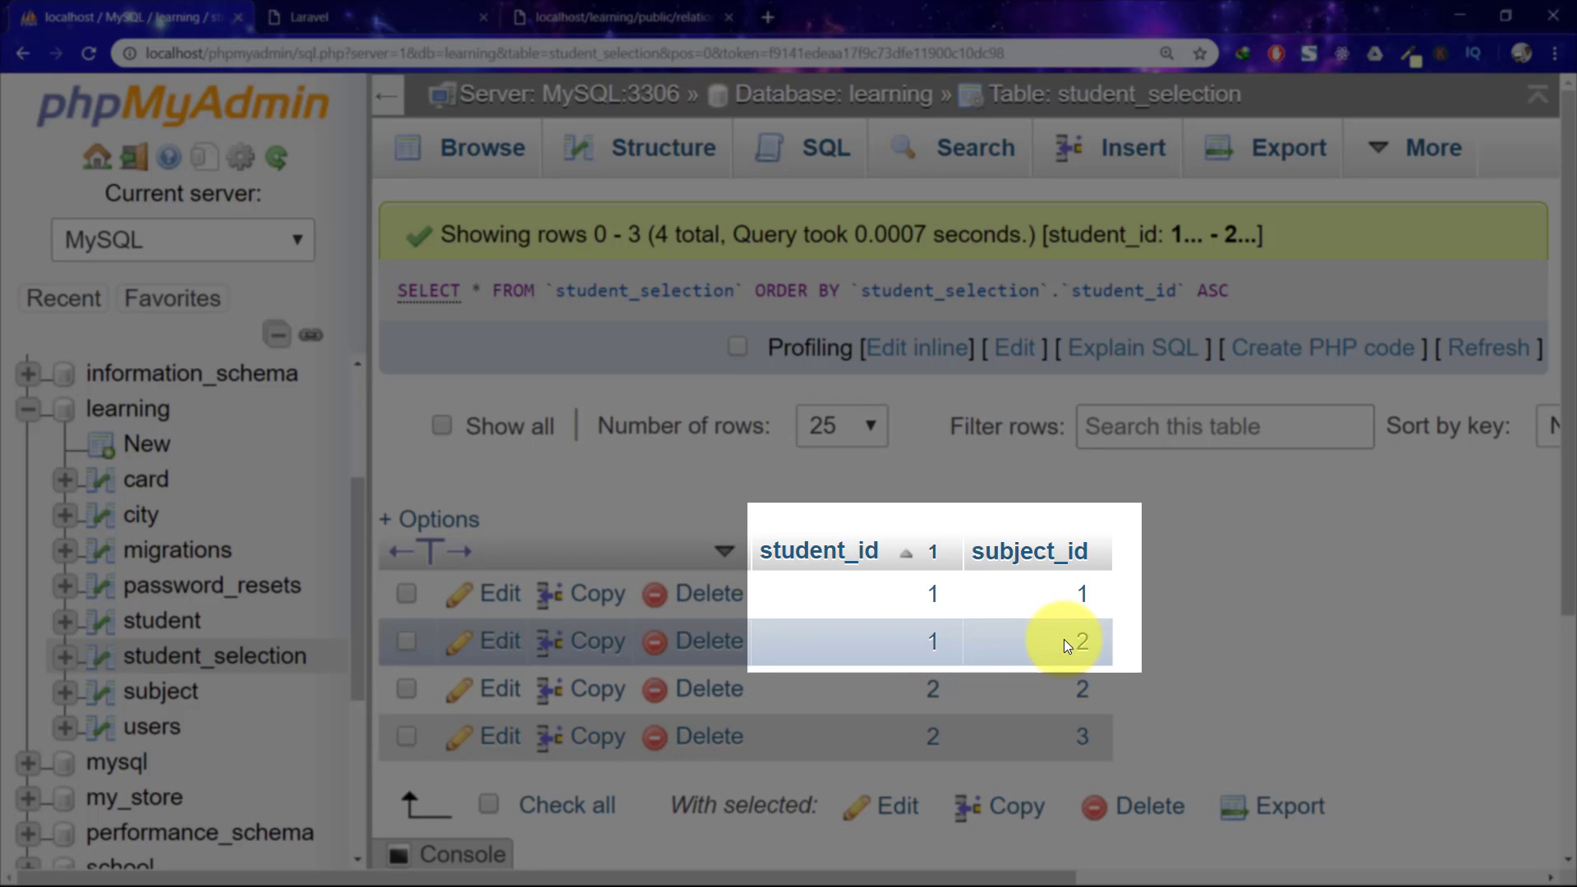
{"action": "key", "text": "alt+Tab"}
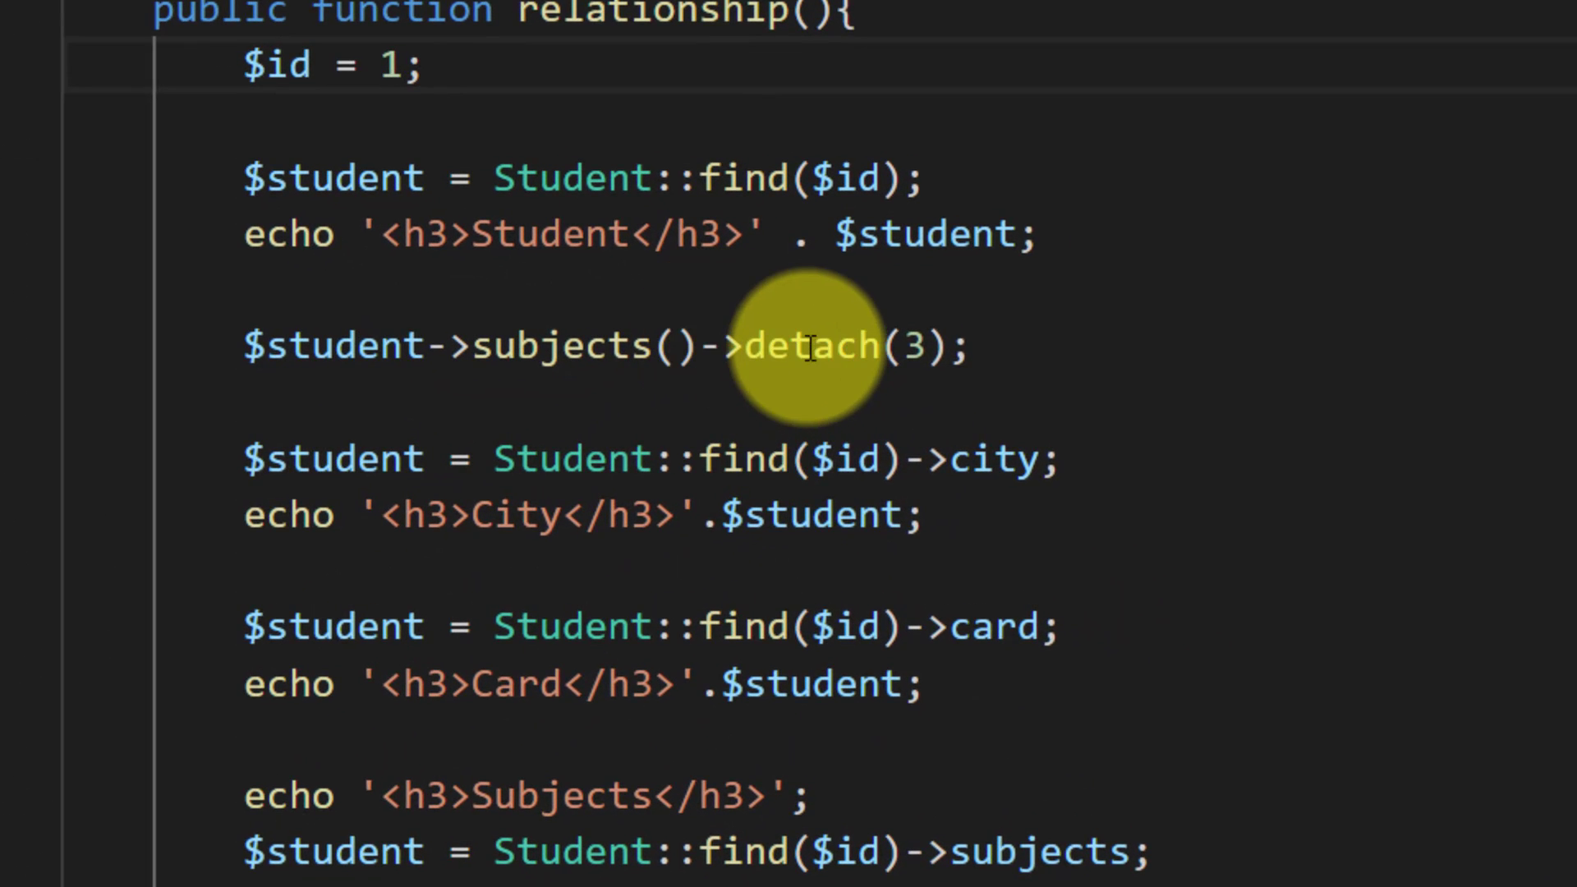
Rewrite the controller line as $student->subjects()->sync([1,3]); and highlight it.
{"action": "double_click", "coordinate": [802, 350]}
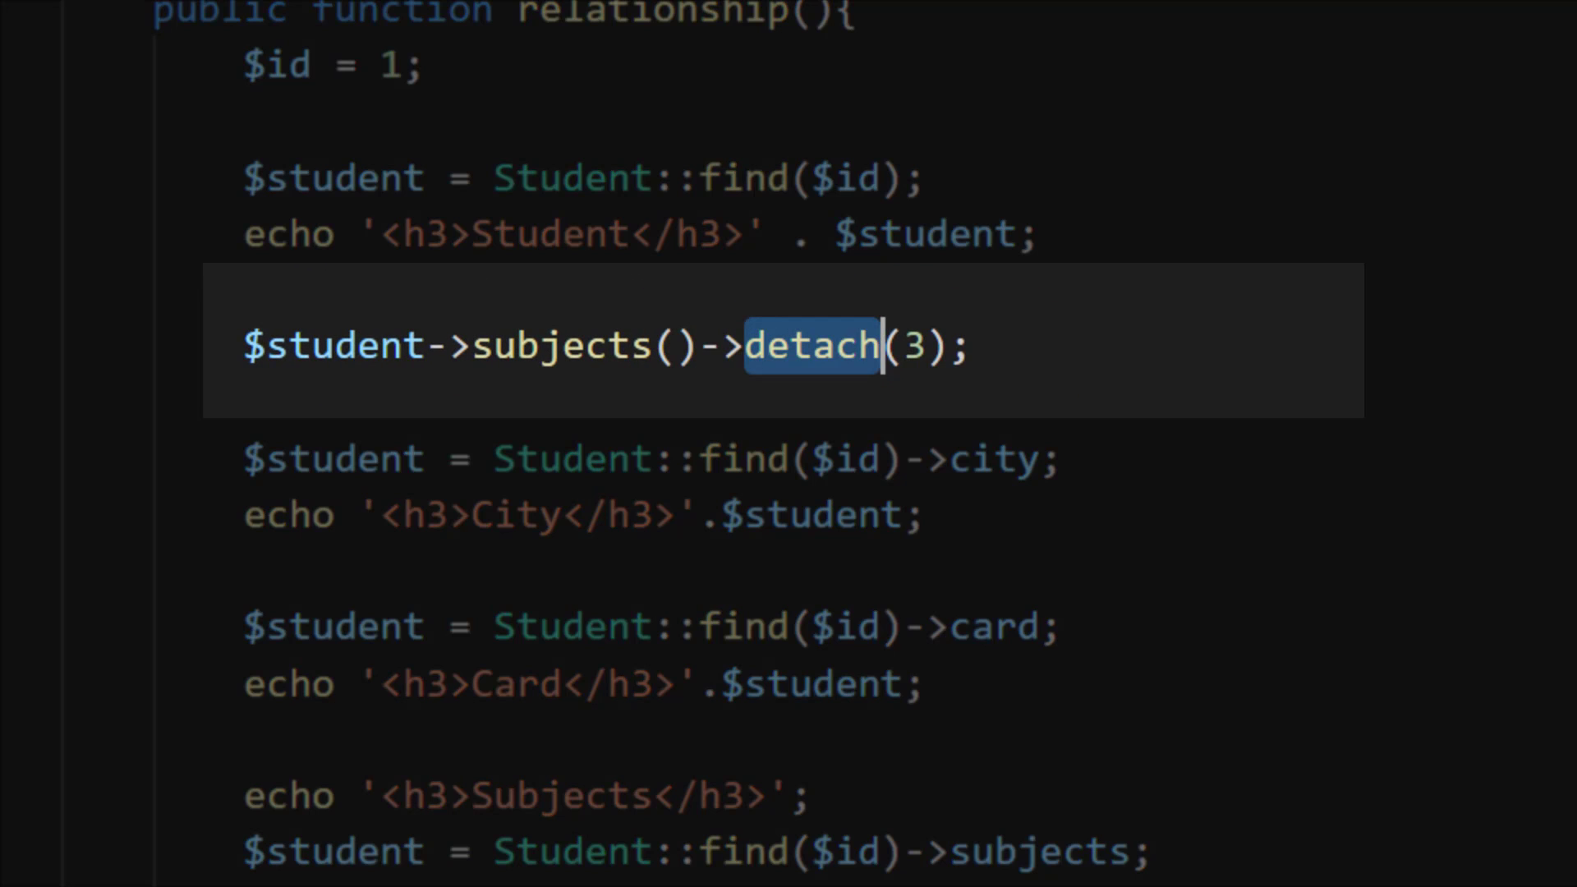
{"action": "type", "text": "sync"}
{"action": "key", "text": "Escape"}
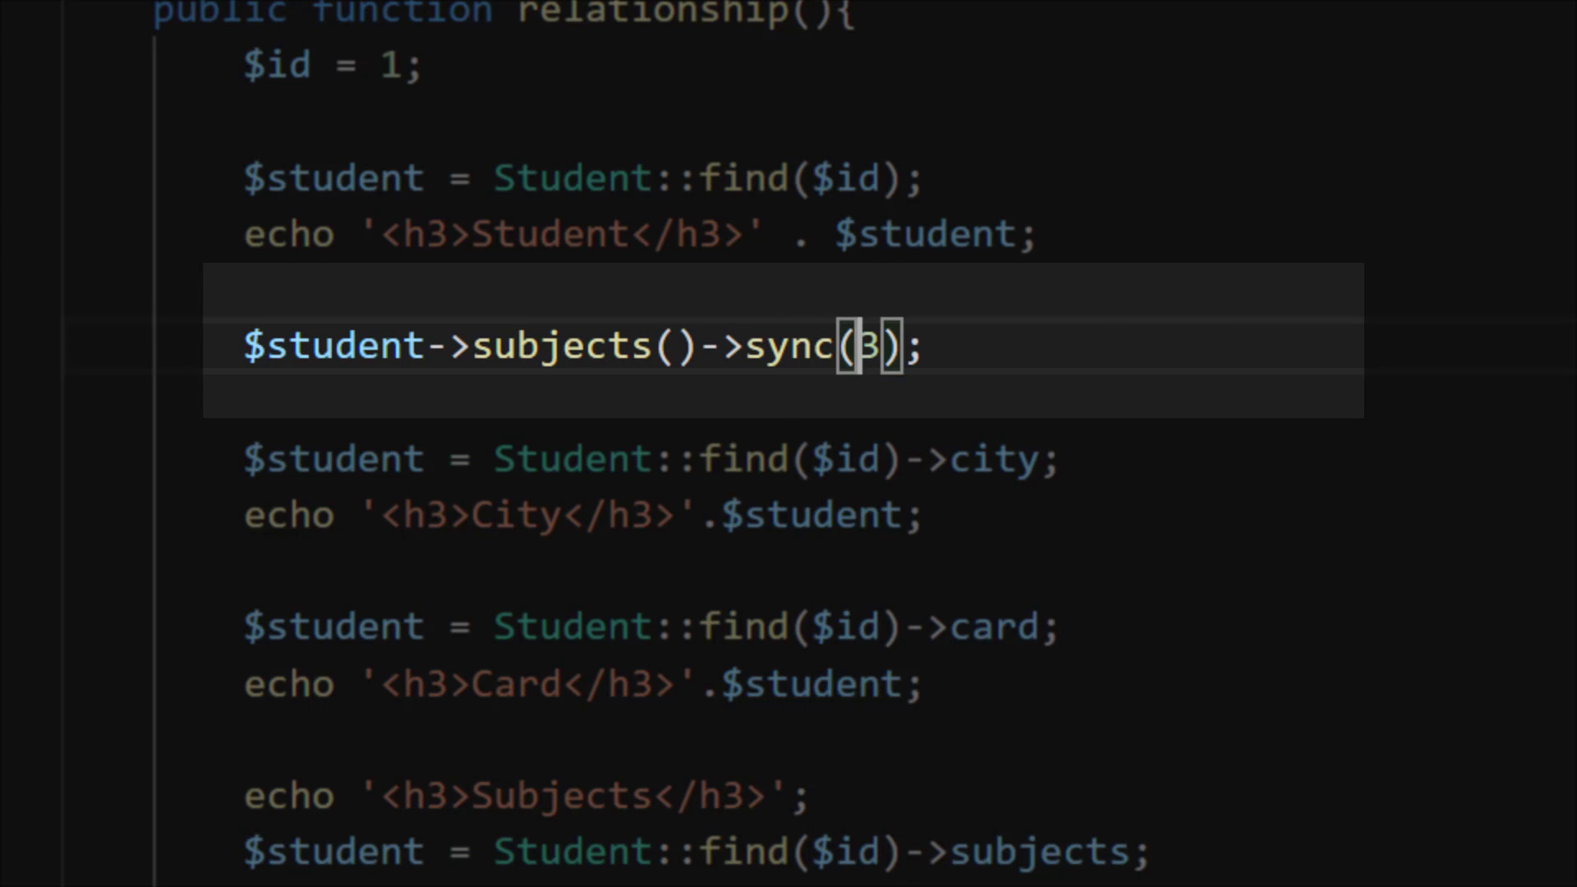
{"action": "key", "text": "Right"}
{"action": "key", "text": "Delete"}
{"action": "type", "text": "[1"}
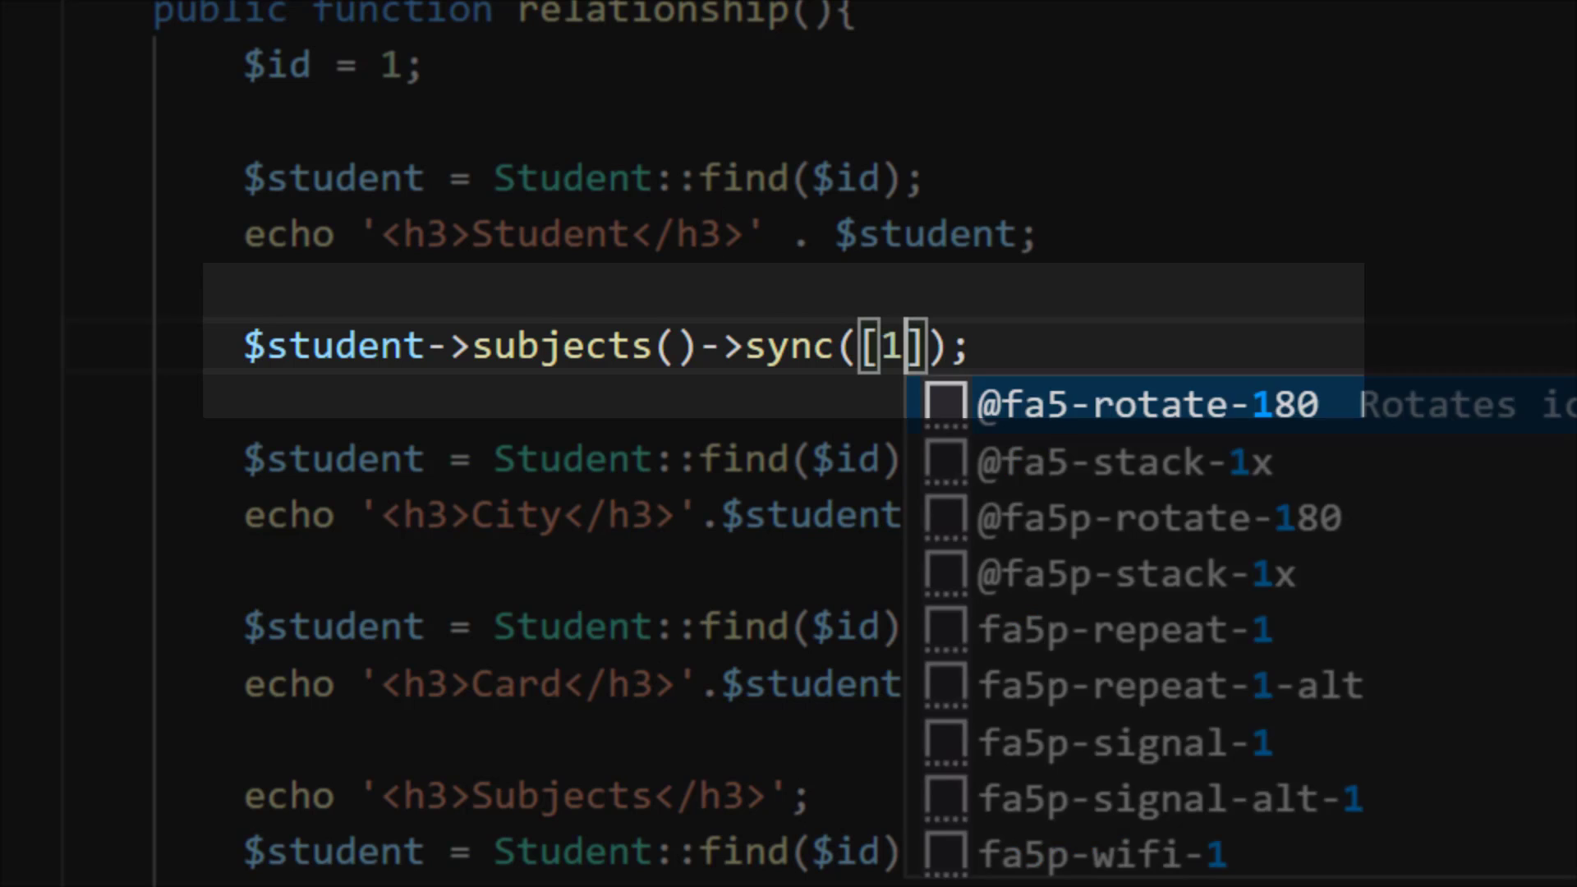
{"action": "type", "text": ",3"}
{"action": "key", "text": "End"}
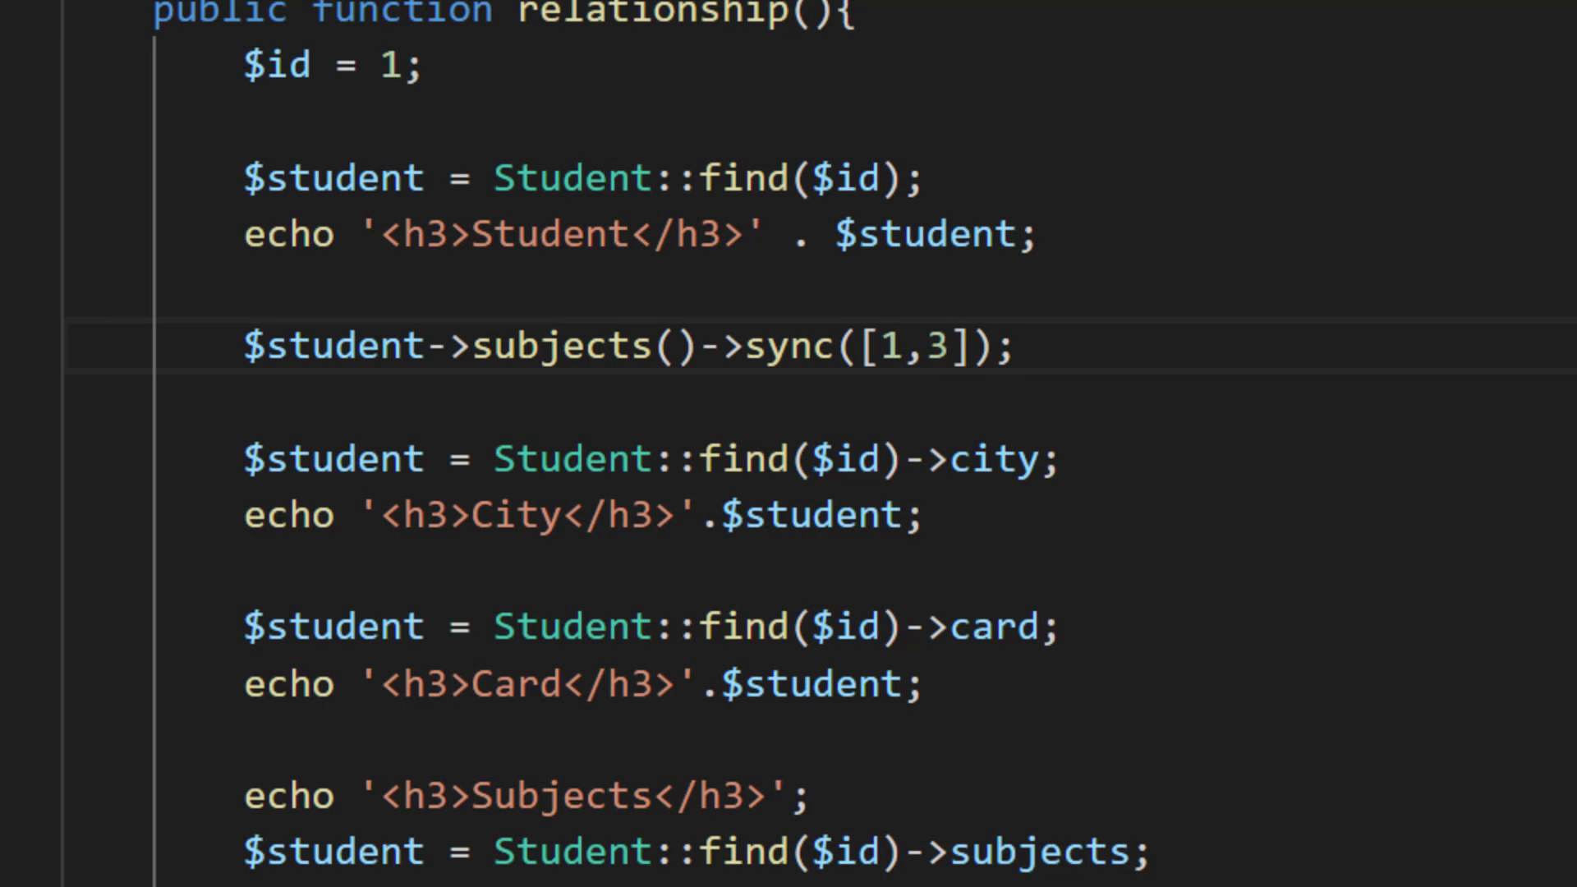
{"action": "left_click_drag", "start_coordinate": [1048, 353], "coordinate": [245, 358]}
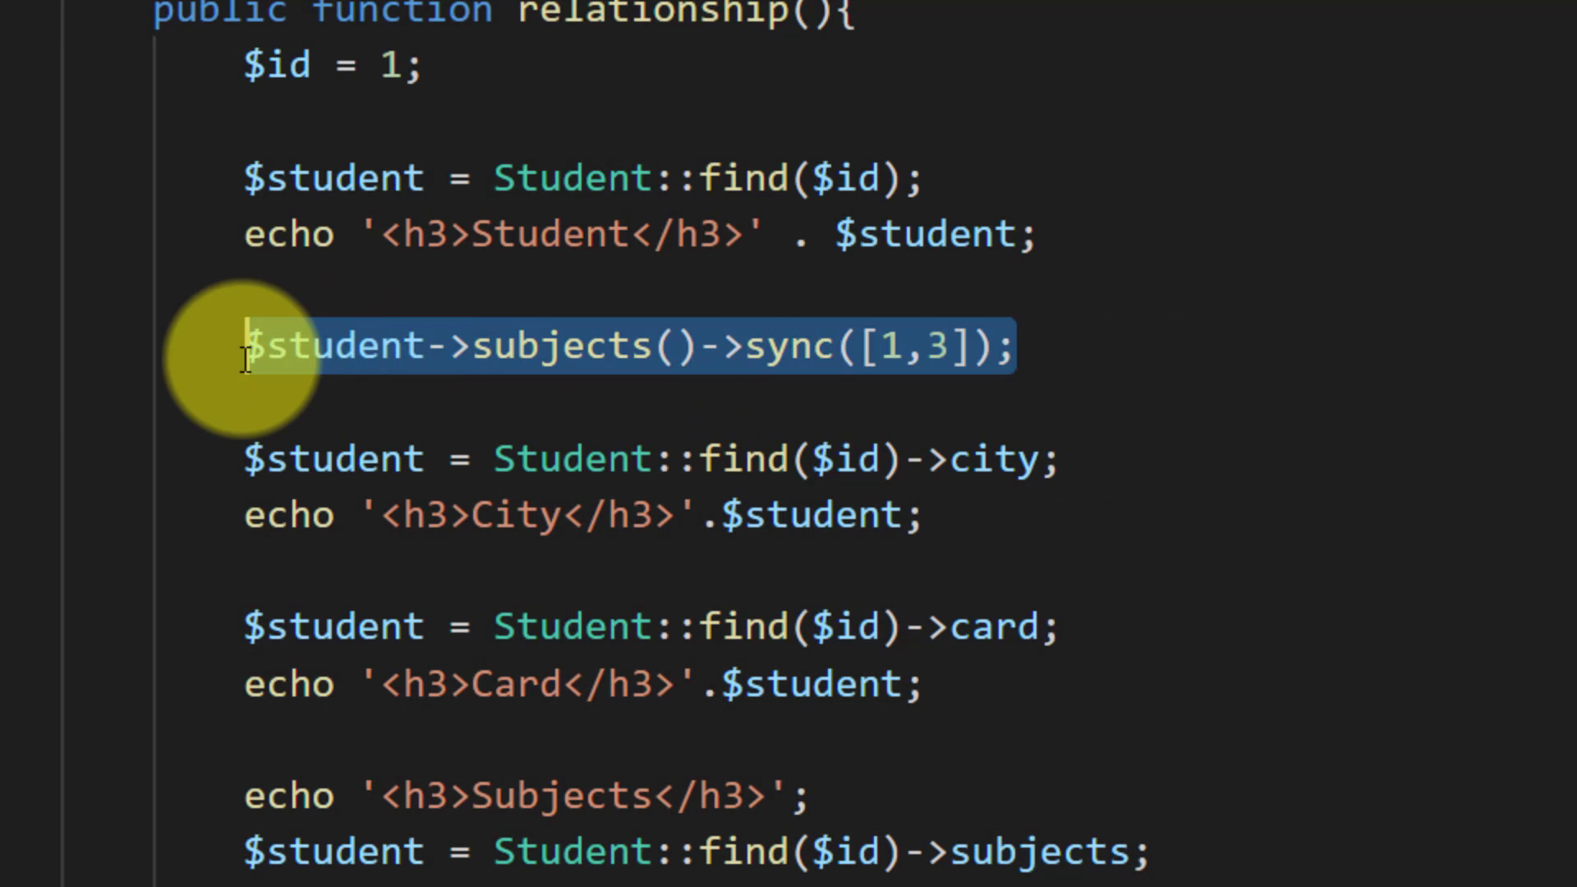
{"action": "left_click", "coordinate": [1061, 352]}
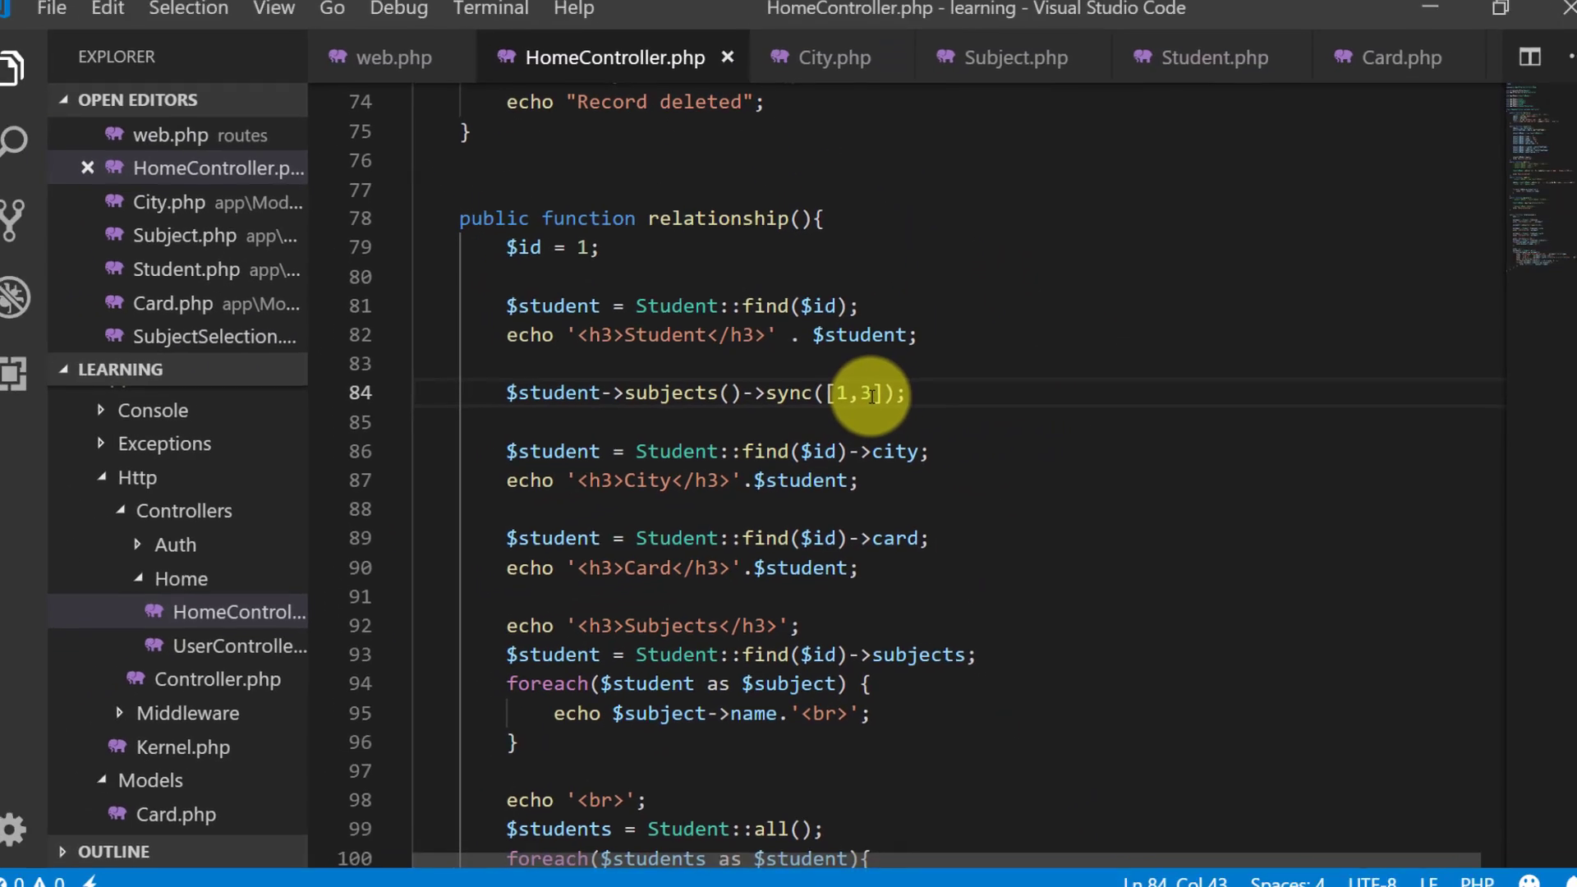
Reload the relationship page and refresh student_selection, showing English, Chemistry and subjects 1 and 3.
{"action": "key", "text": "alt+Tab"}
{"action": "key", "text": "ctrl+shift+Tab"}
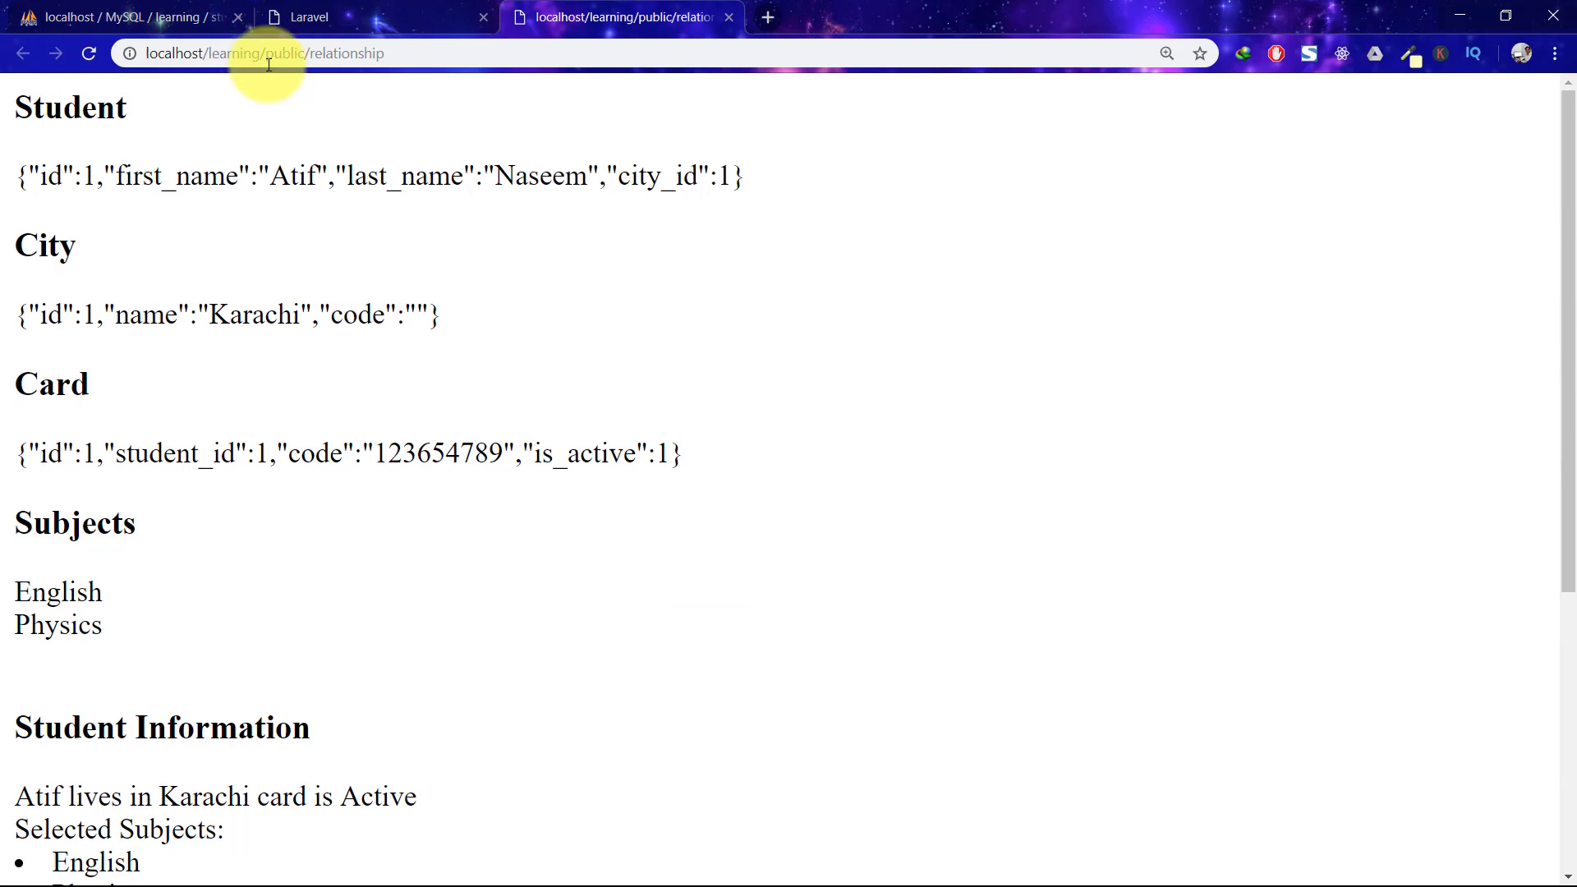
{"action": "left_click", "coordinate": [87, 57]}
{"action": "key", "text": "ctrl+Tab"}
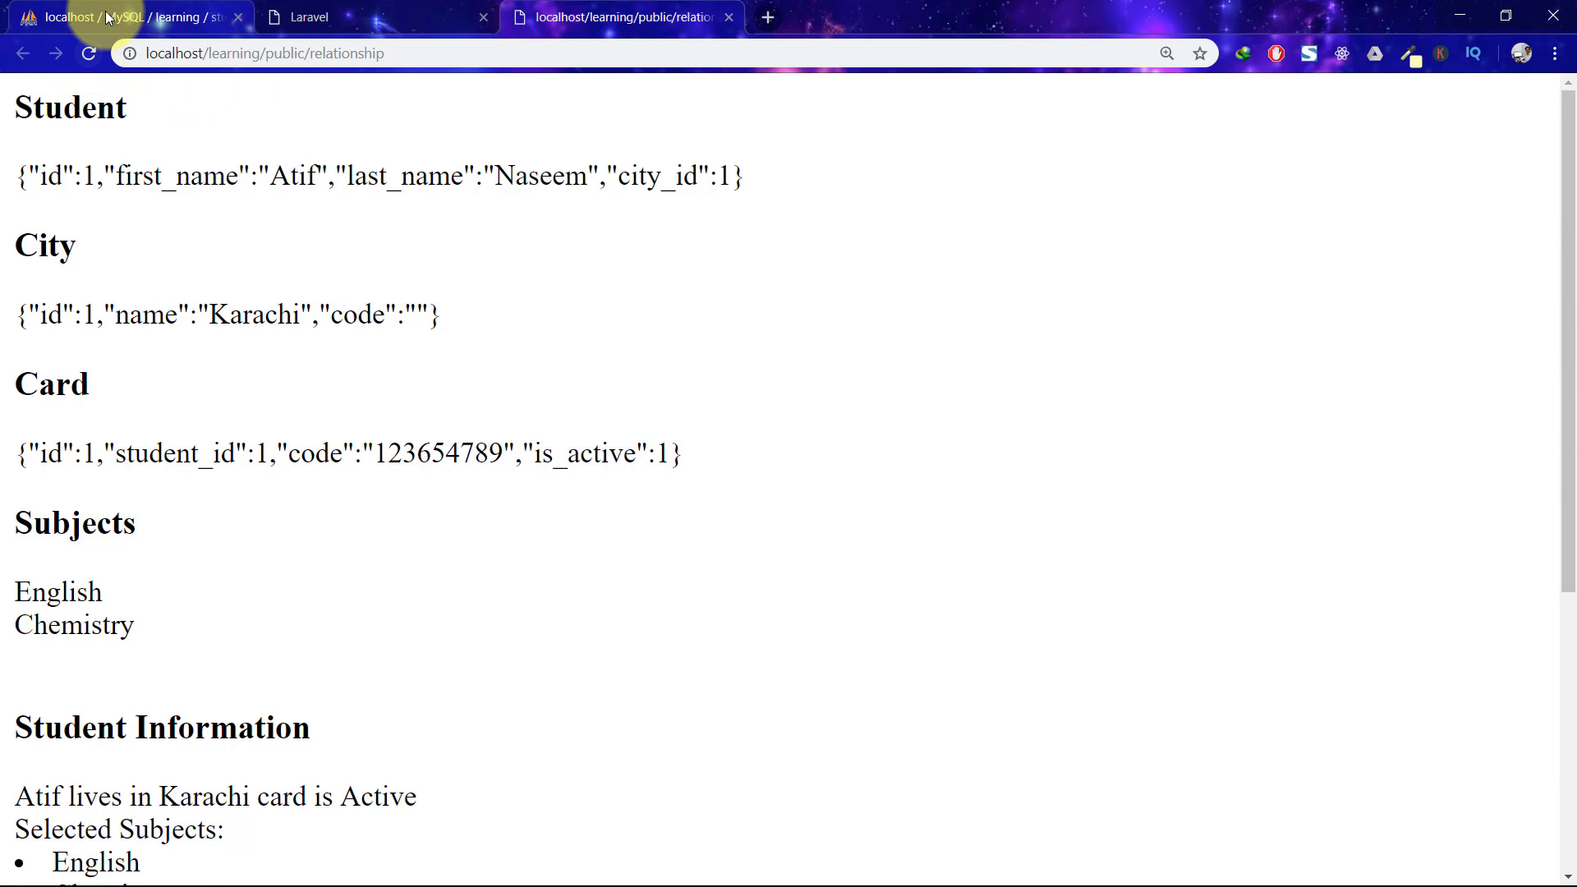
{"action": "left_click", "coordinate": [1491, 347]}
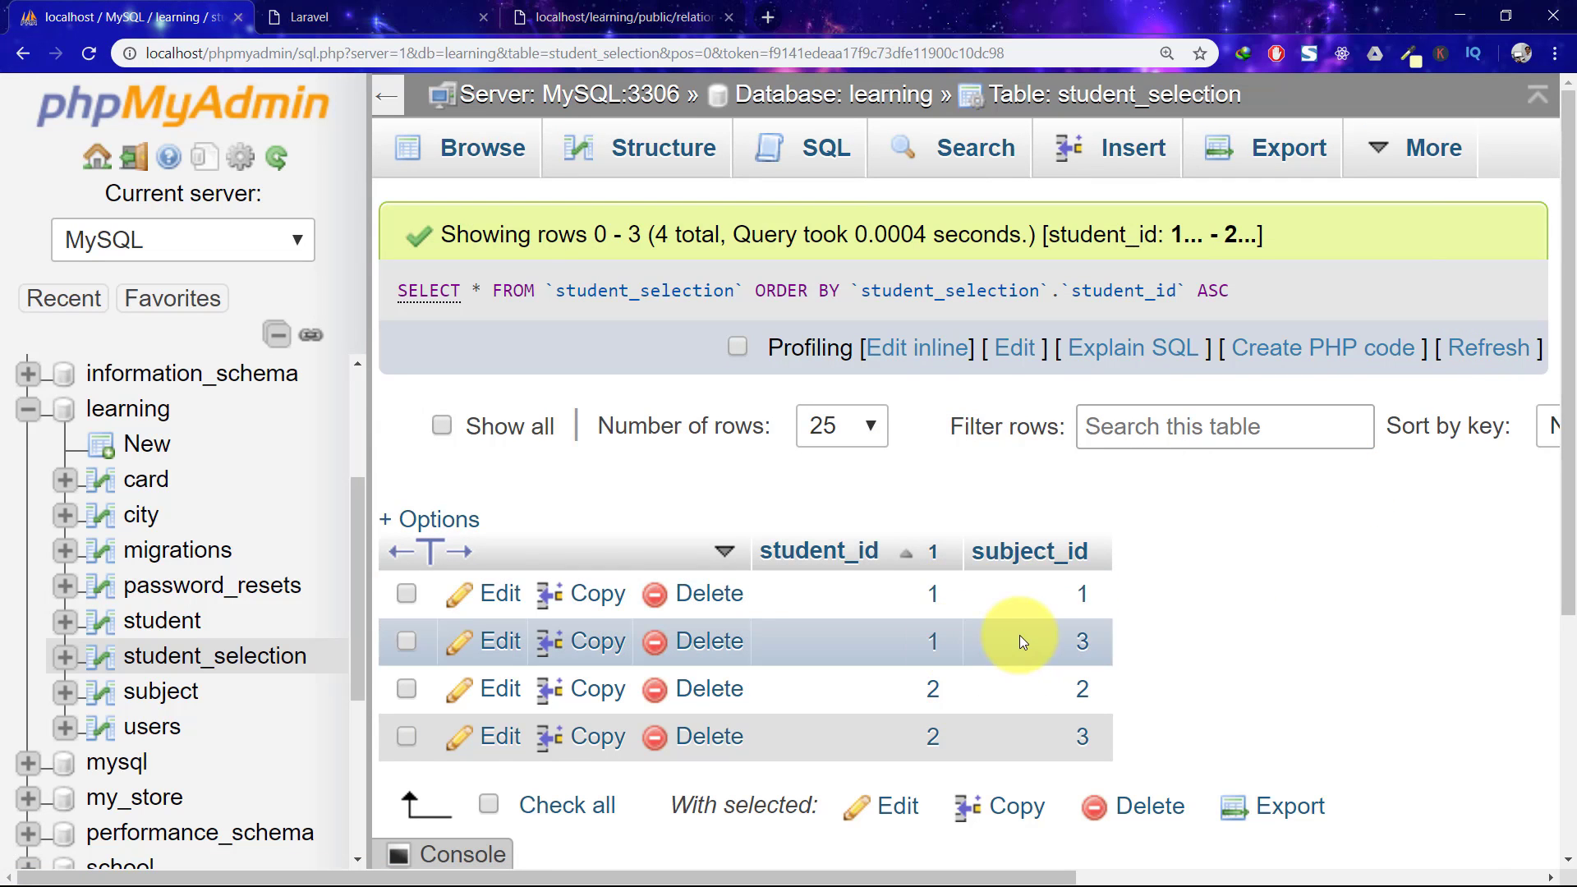
{"action": "key", "text": "alt+Tab"}
Remove subject 1 from the sync list and save, then reload the page and student_selection.
{"action": "left_click", "coordinate": [846, 394]}
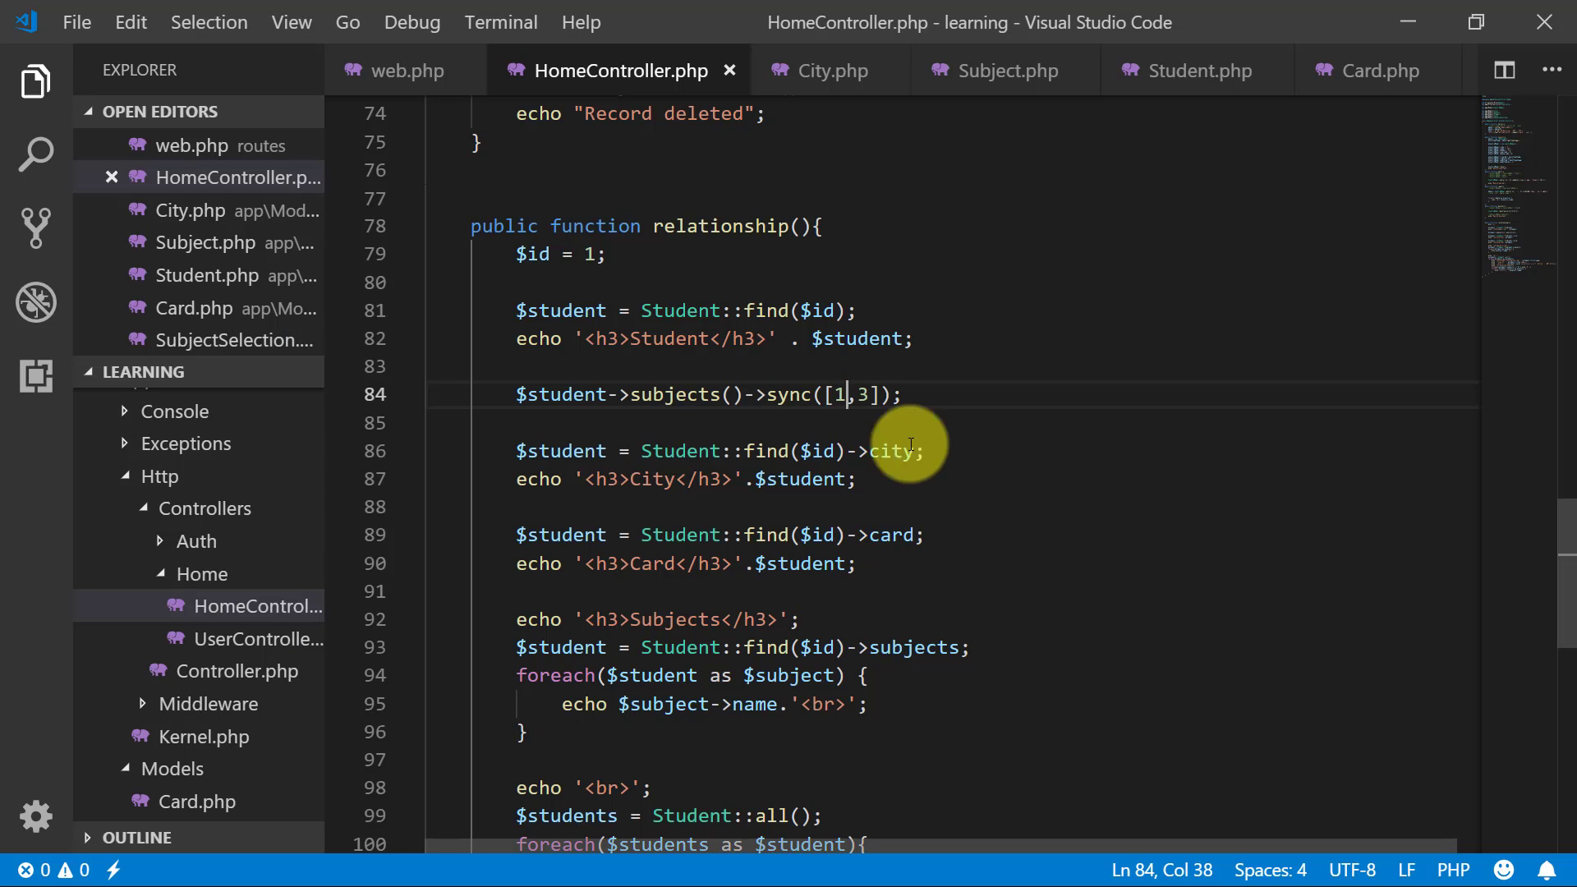
{"action": "key", "text": "Delete"}
{"action": "key", "text": "Delete"}
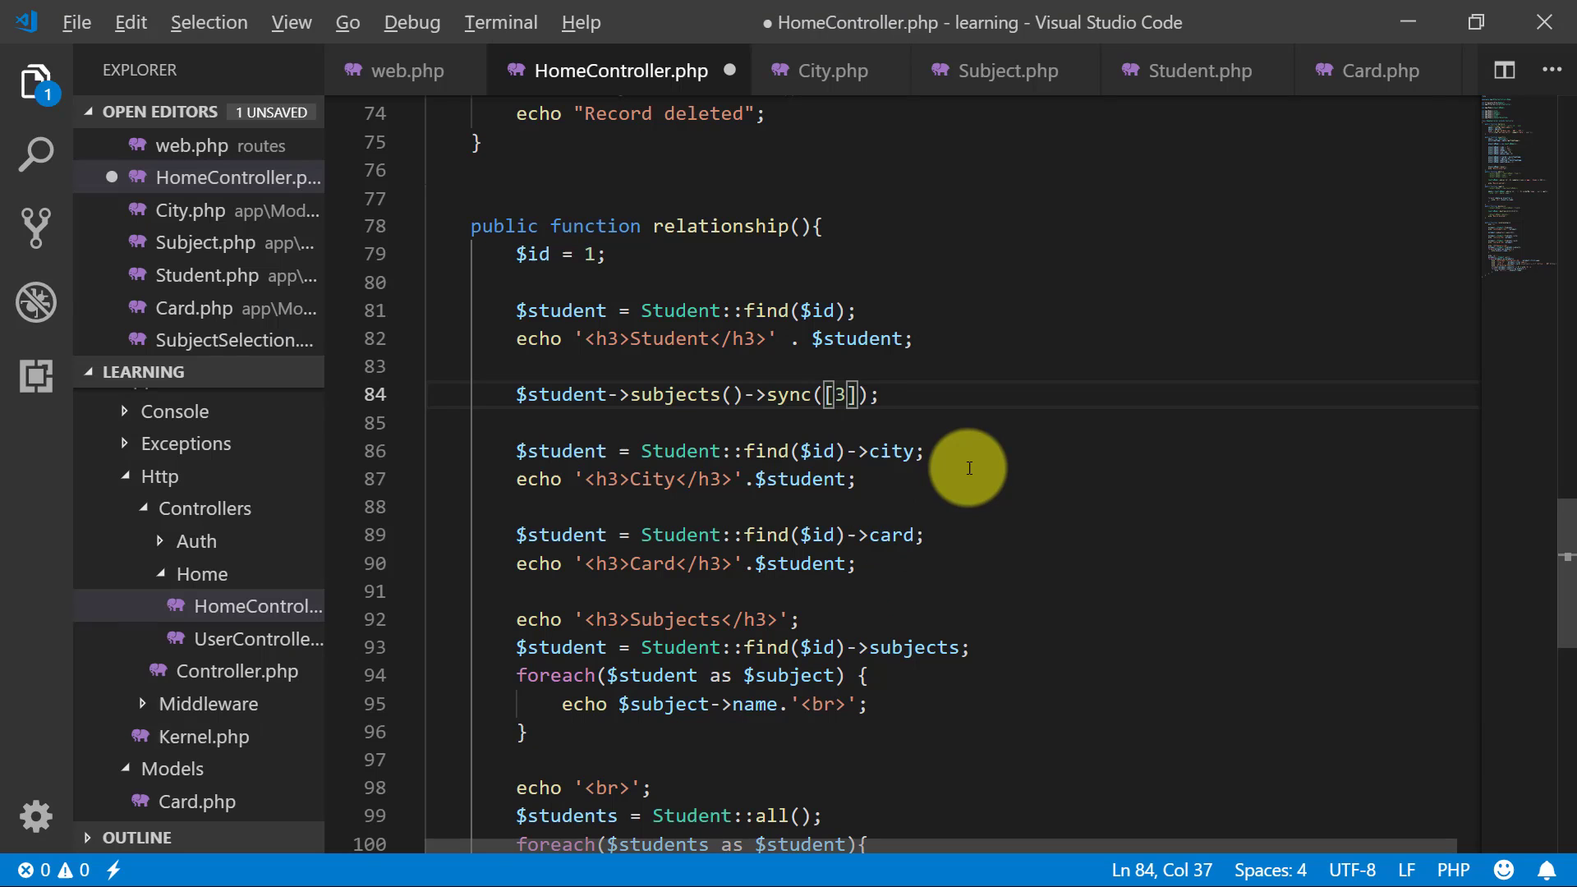
{"action": "key", "text": "ctrl+s"}
{"action": "key", "text": "alt+Tab"}
{"action": "left_click", "coordinate": [617, 17]}
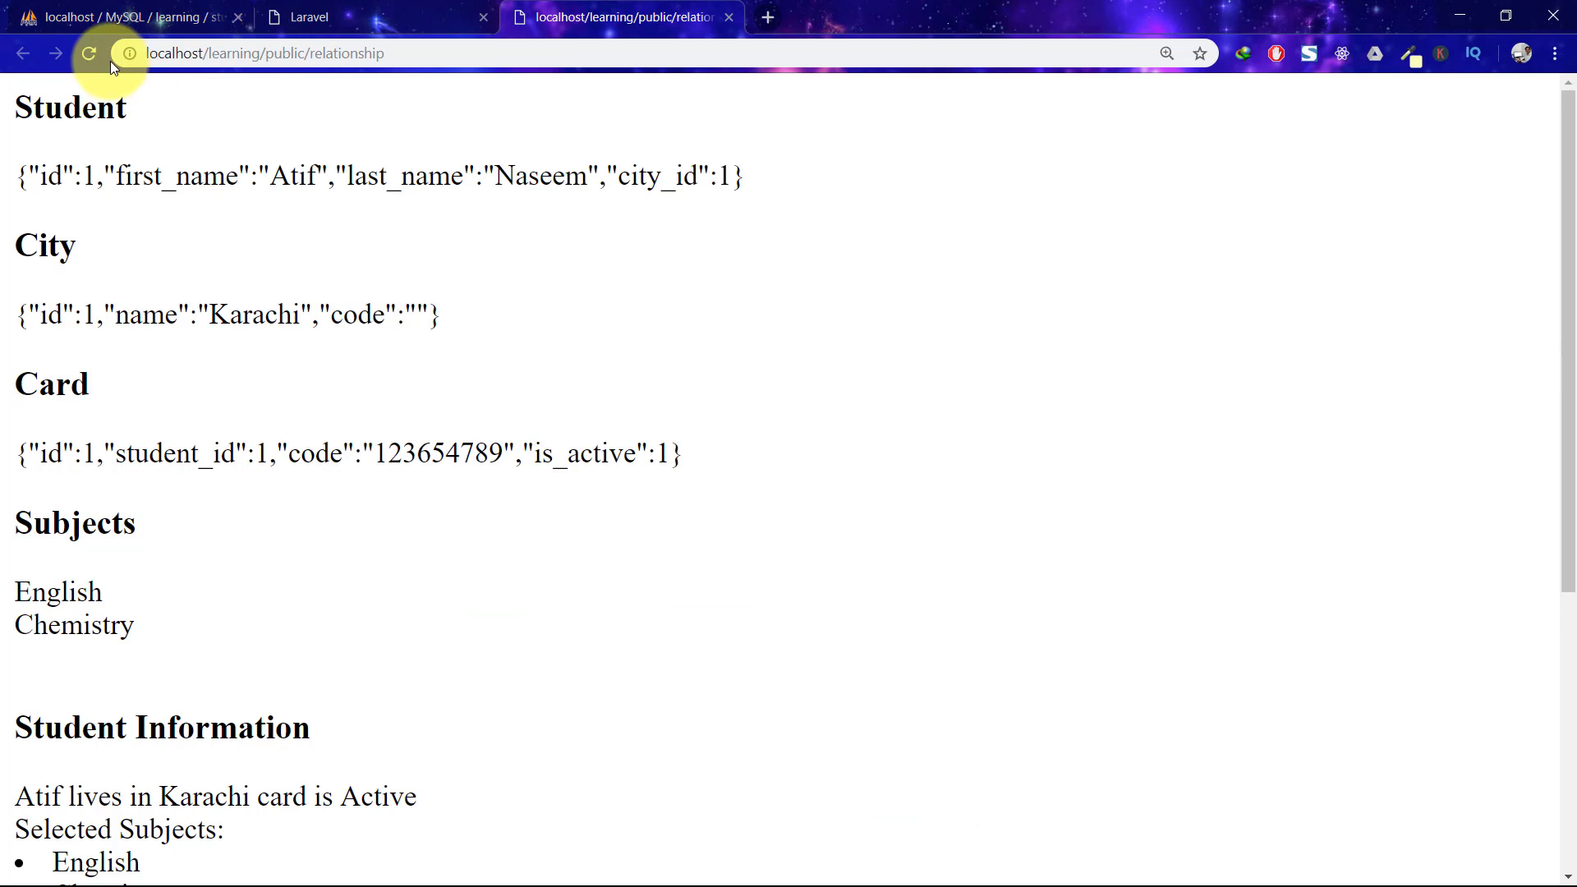
{"action": "left_click", "coordinate": [94, 56]}
{"action": "left_click", "coordinate": [101, 15]}
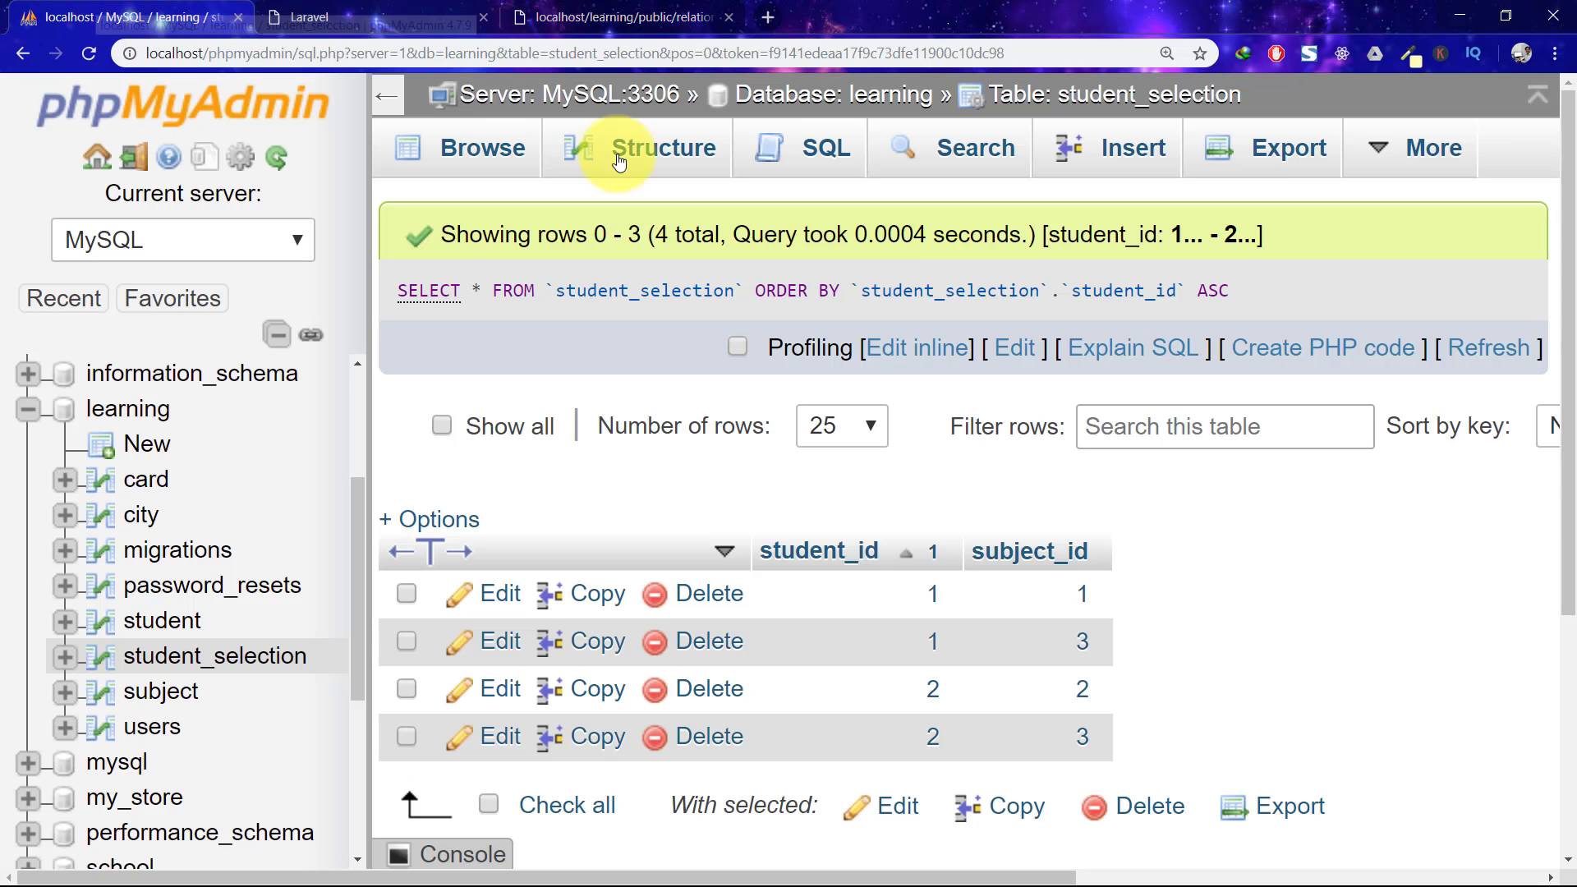
{"action": "left_click", "coordinate": [1478, 359]}
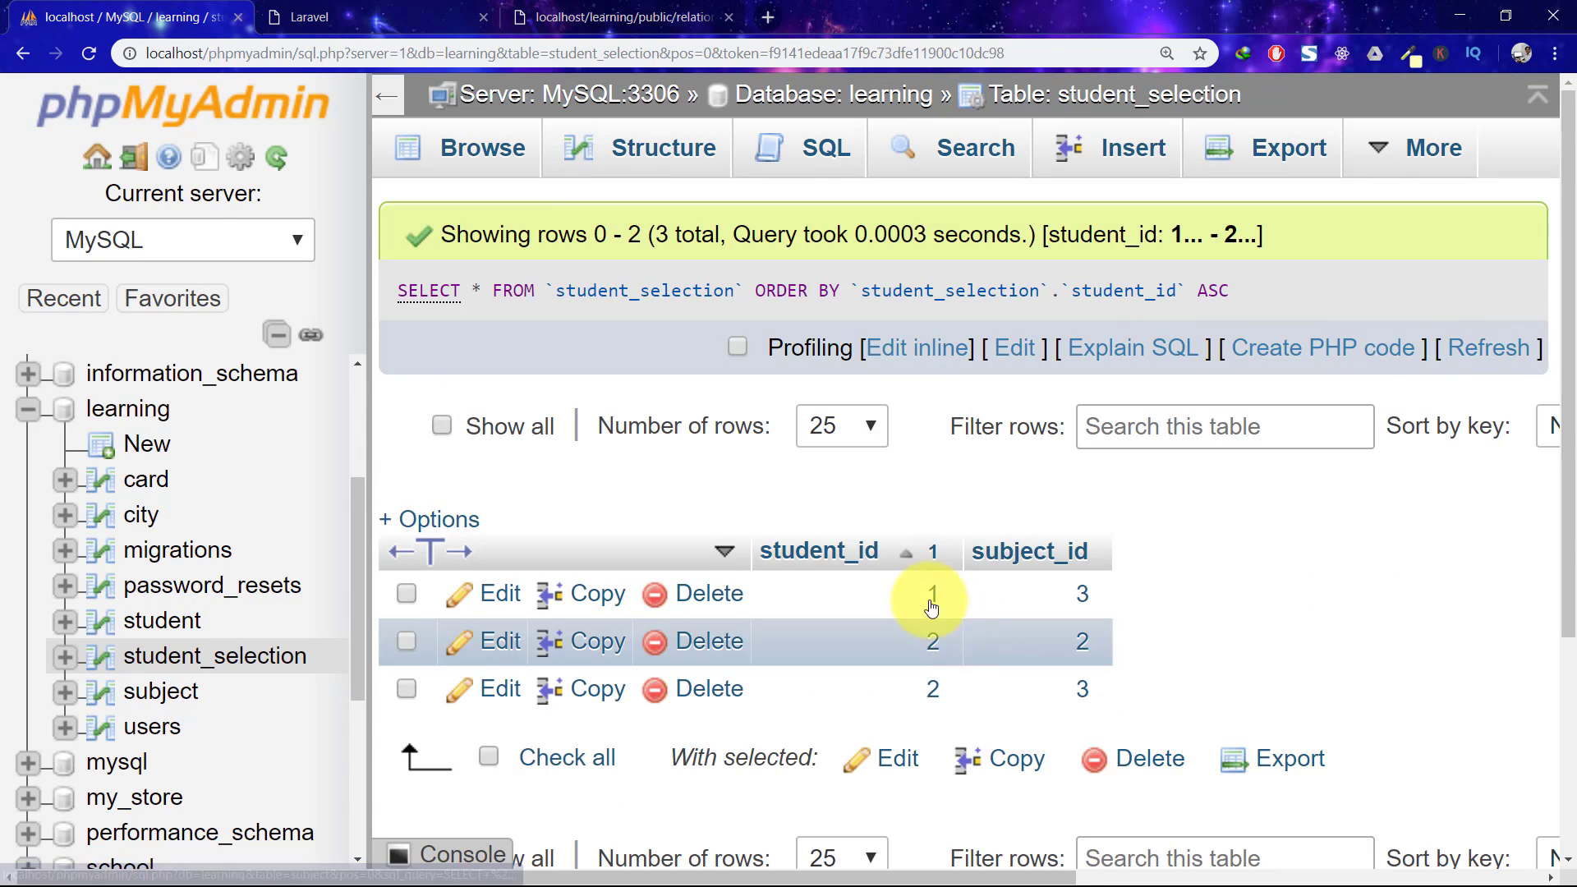
Save the controller again, rerun the relationship page, and return to the student_selection table.
{"action": "key", "text": "alt+Tab"}
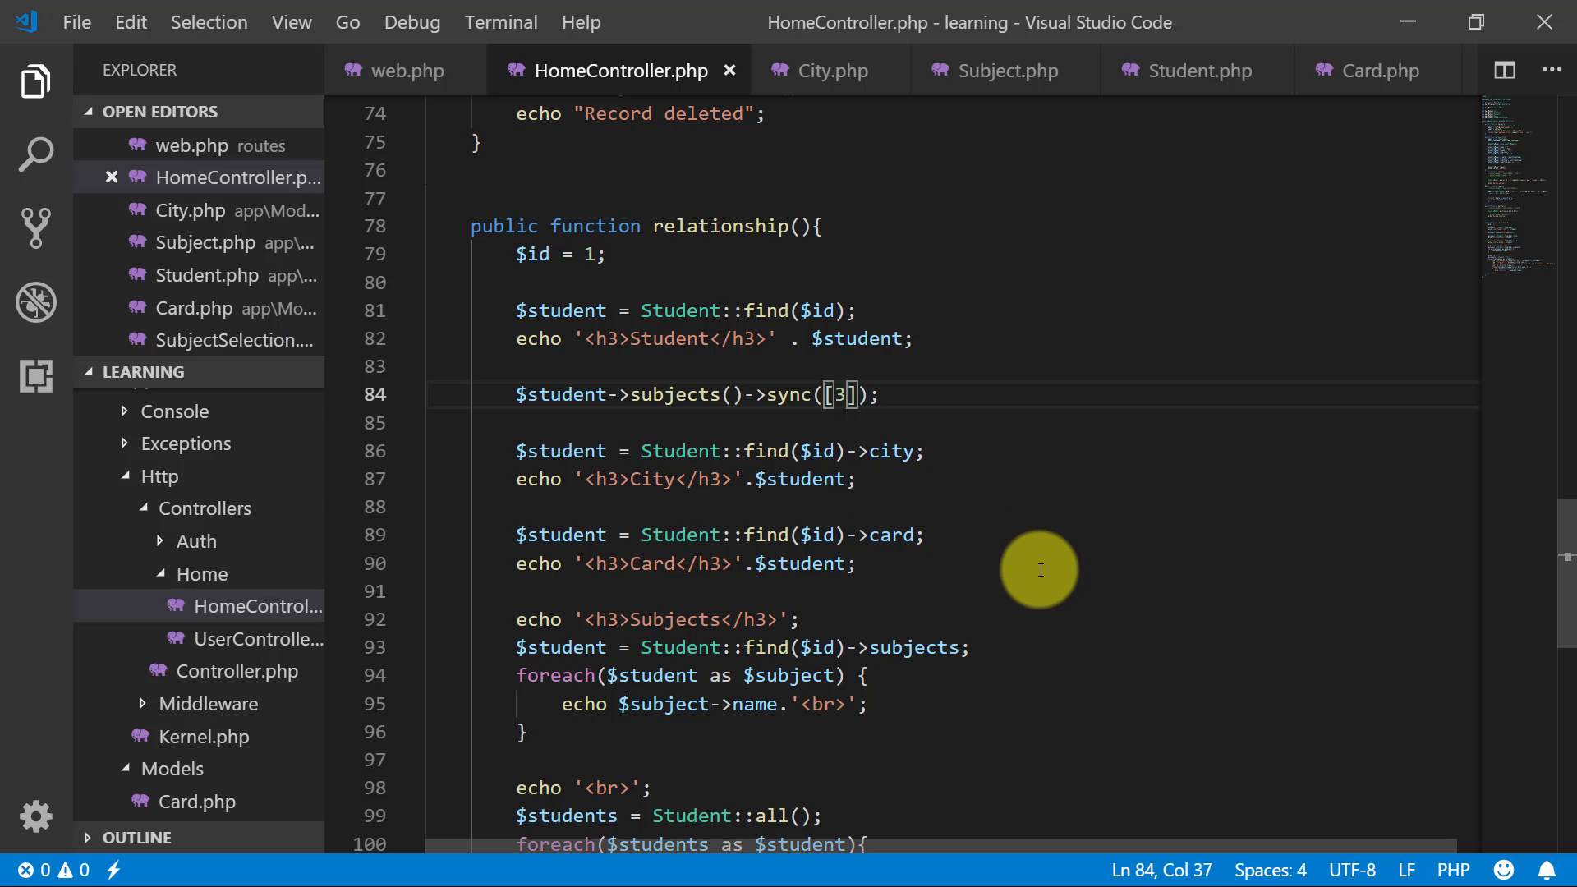
{"action": "type", "text": "1,"}
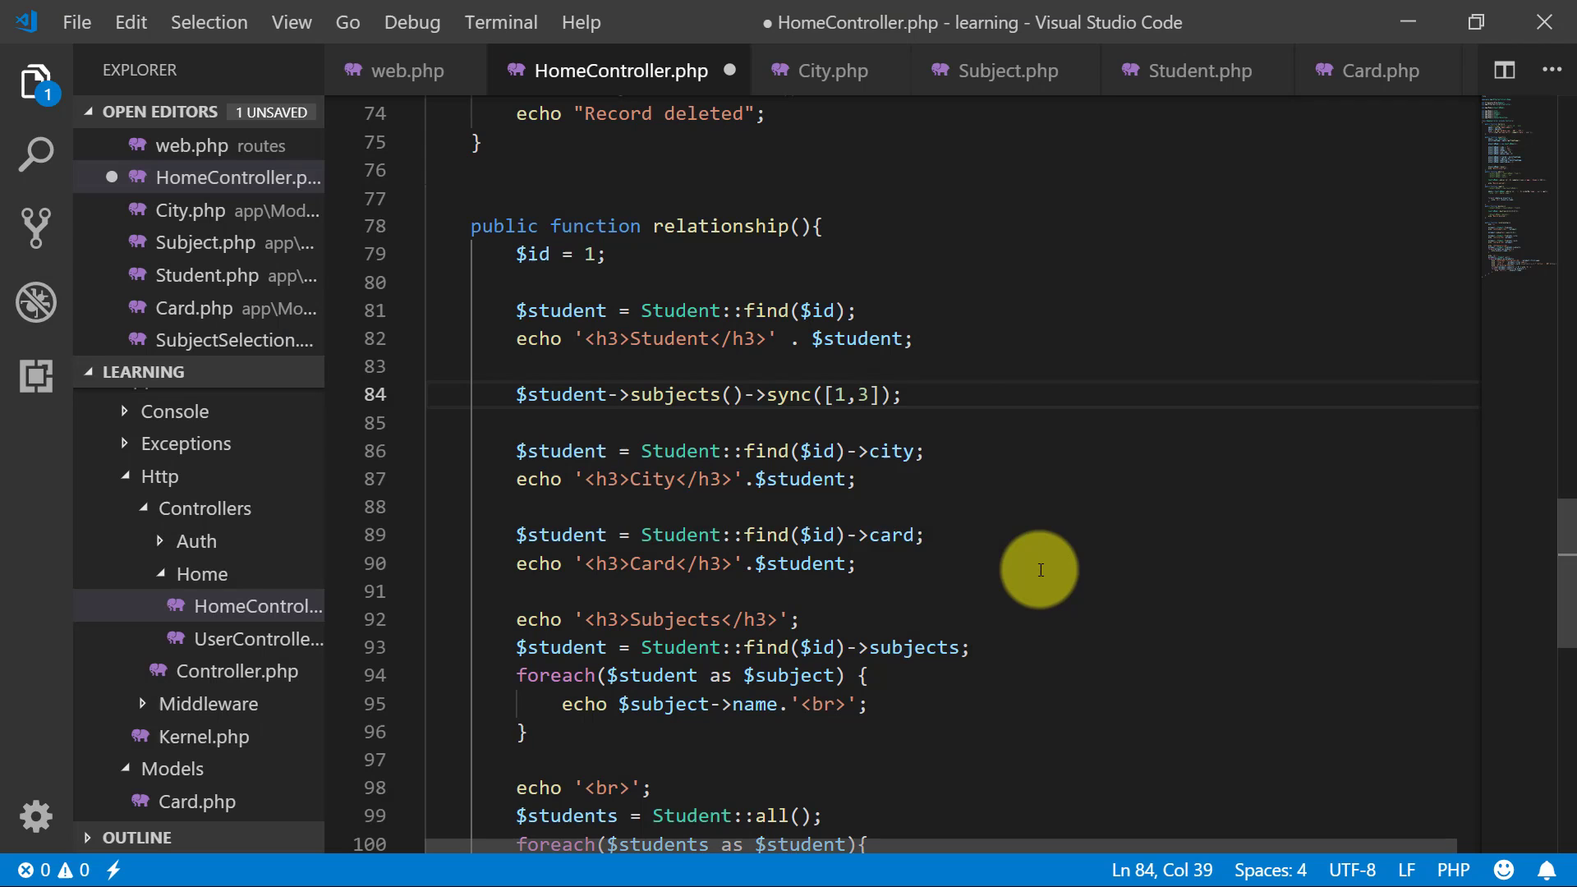
{"action": "key", "text": "ctrl+s"}
{"action": "key", "text": "alt+Tab"}
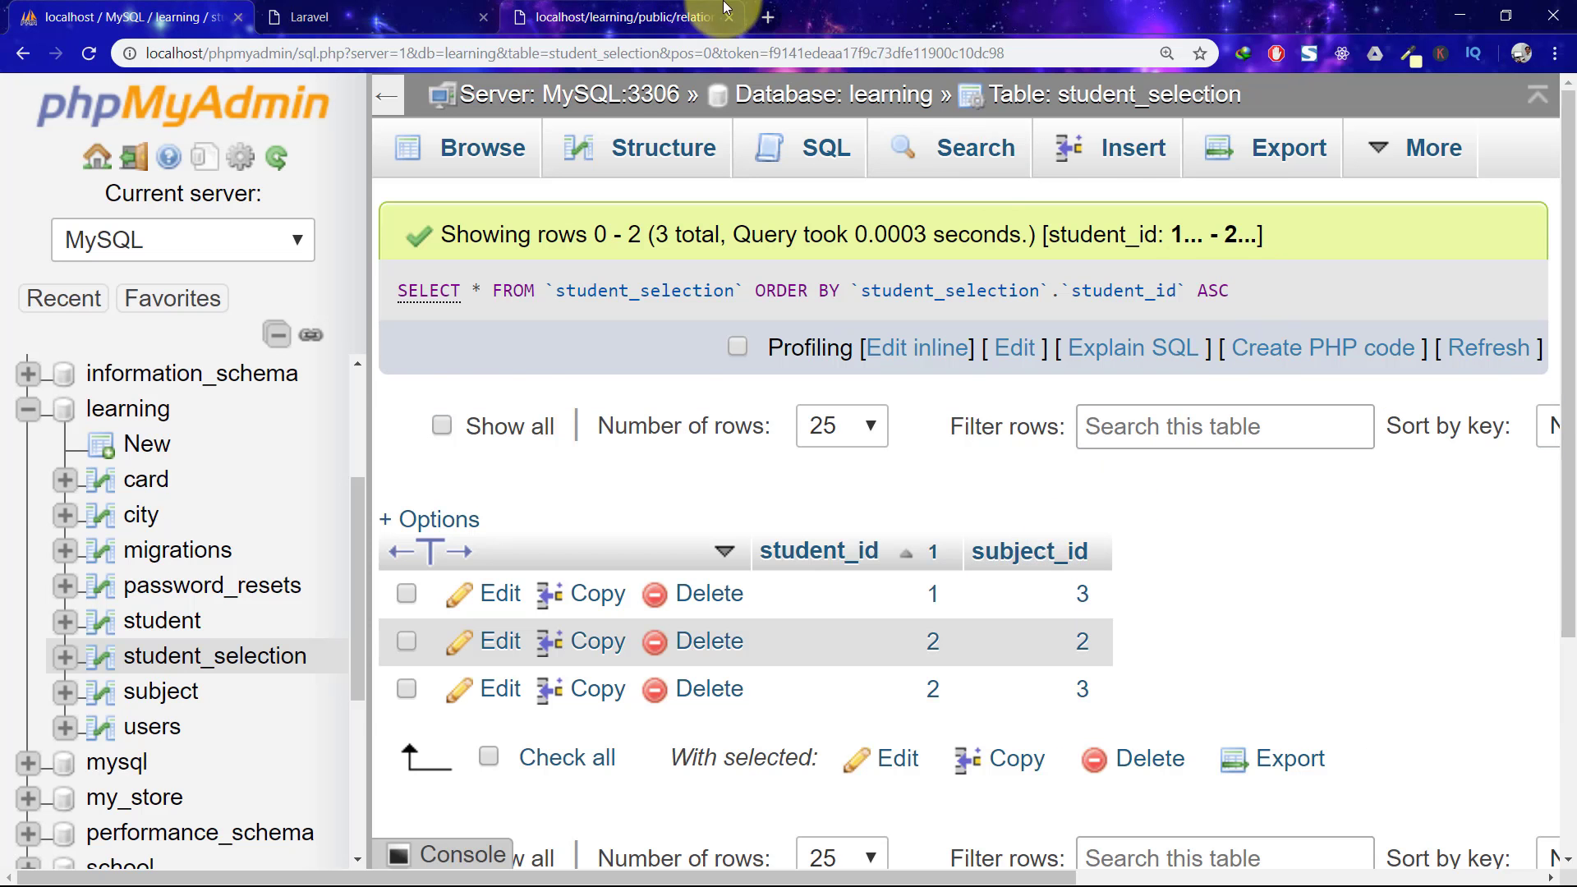
{"action": "left_click", "coordinate": [725, 10]}
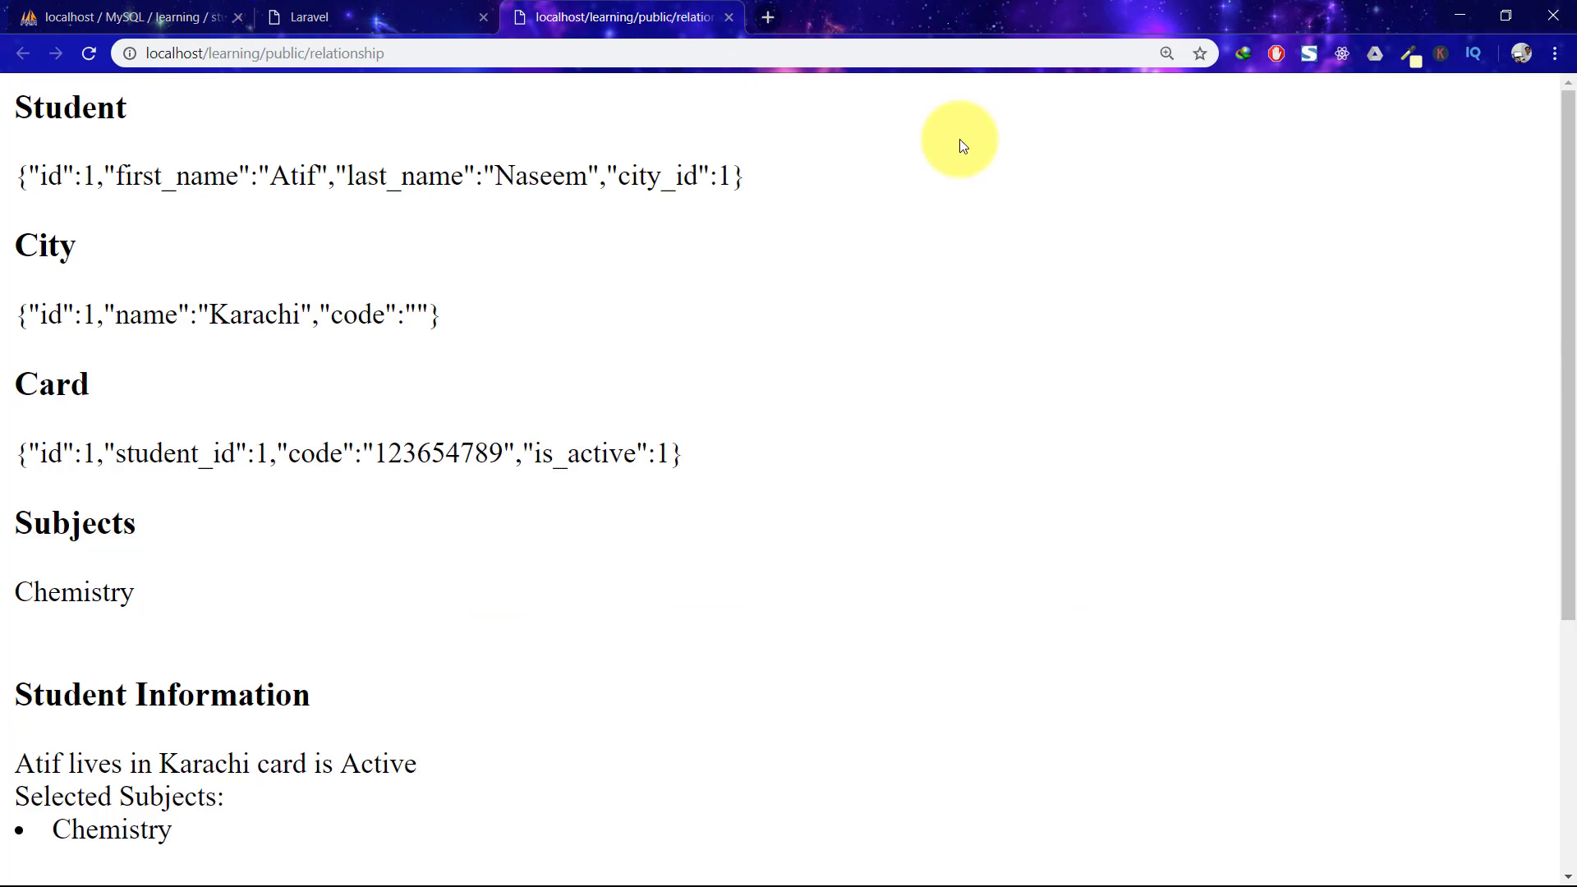
{"action": "left_click", "coordinate": [122, 16]}
Refresh student_selection to confirm student 1 links to subjects 1 and 3, then return to VS Code.
{"action": "left_click", "coordinate": [1525, 355]}
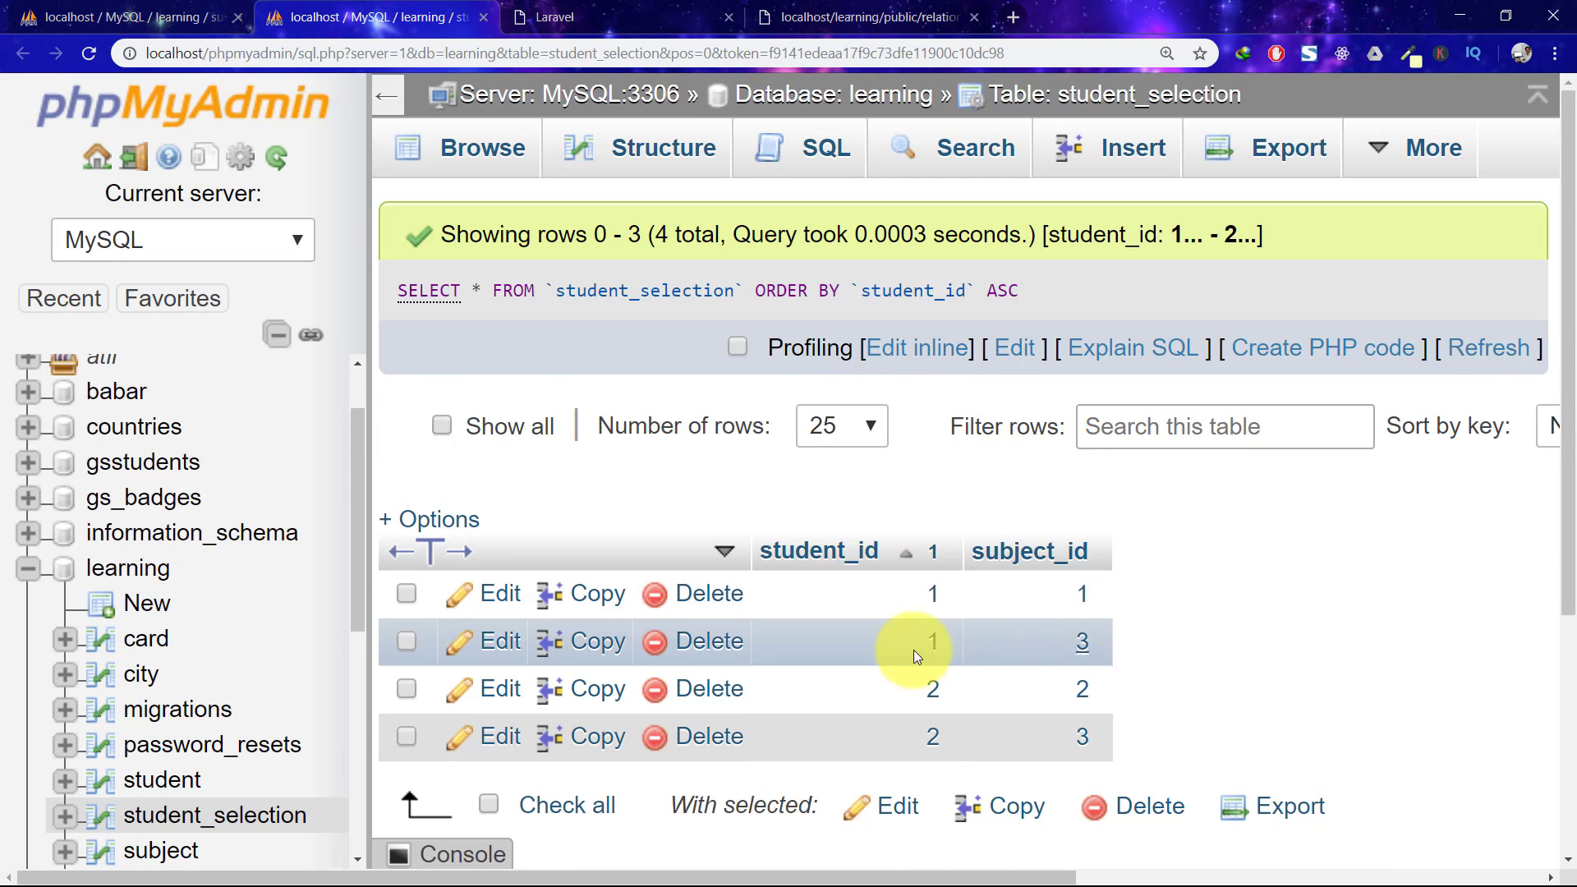
{"action": "key", "text": "alt+Tab"}
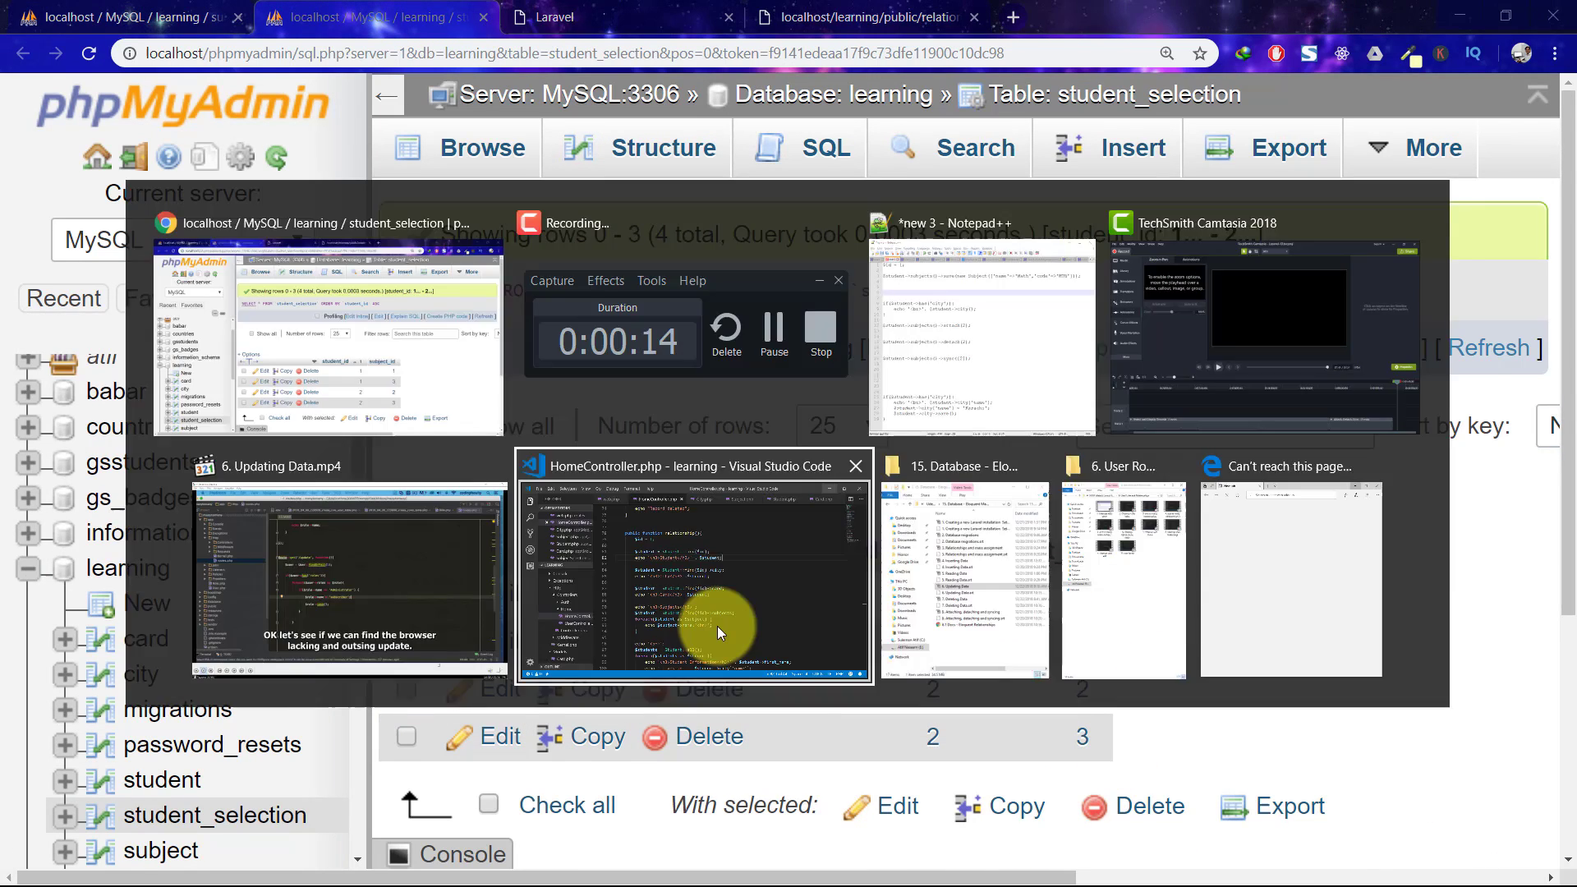
{"action": "left_click", "coordinate": [703, 626]}
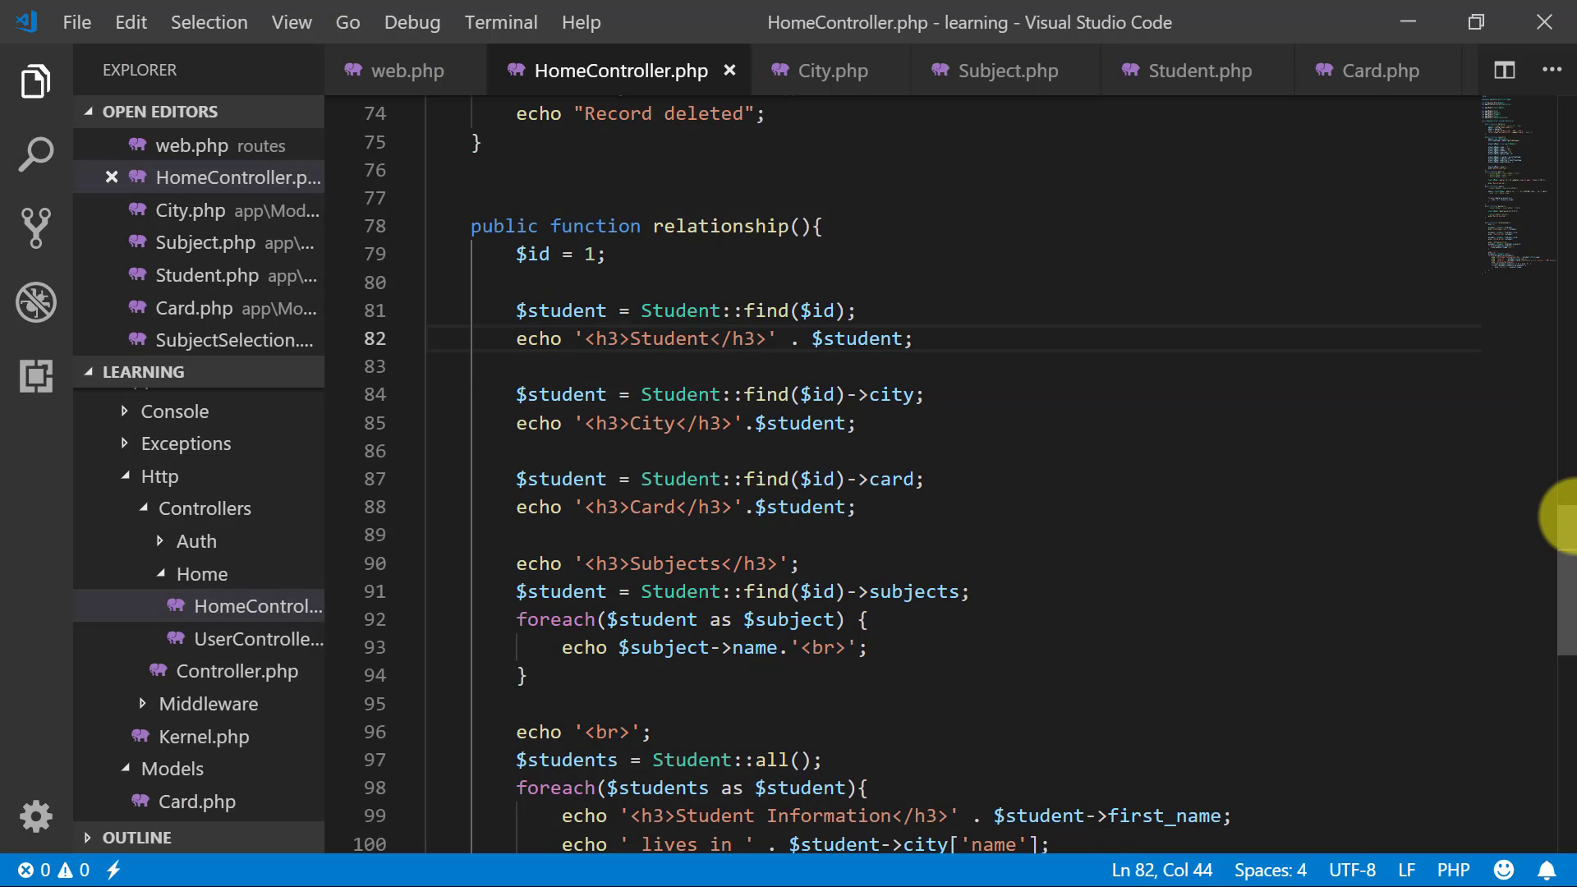
Add $student->subjects()->save(new Subject(['name'=>'Math', 'code'=>'MTH'])); after line 82.
{"action": "key", "text": "Return"}
{"action": "key", "text": "Return"}
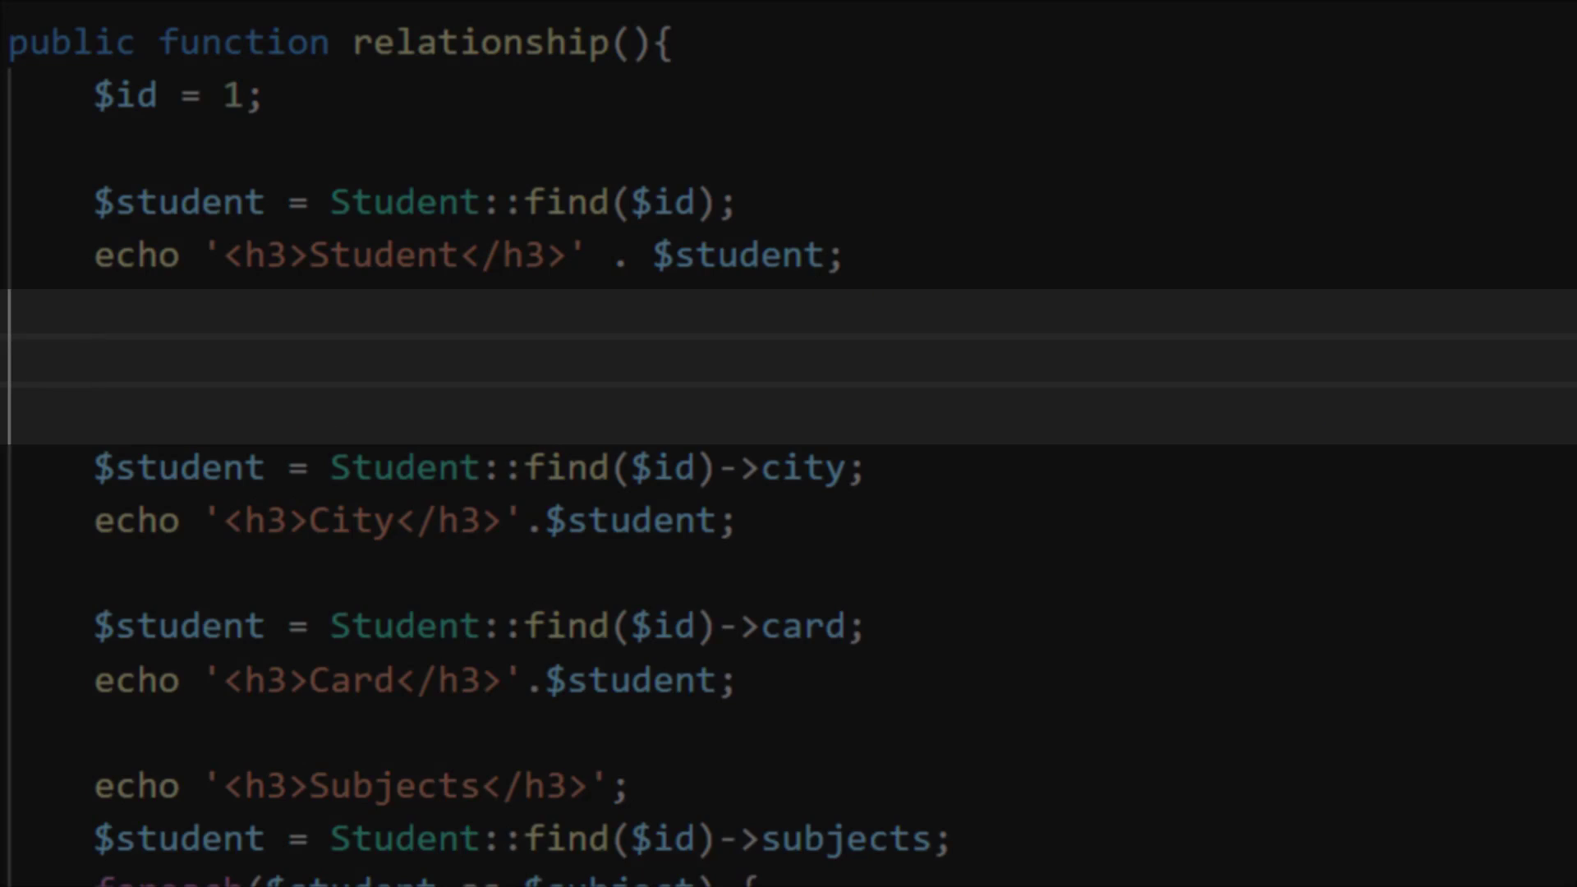
{"action": "type", "text": "$student-"}
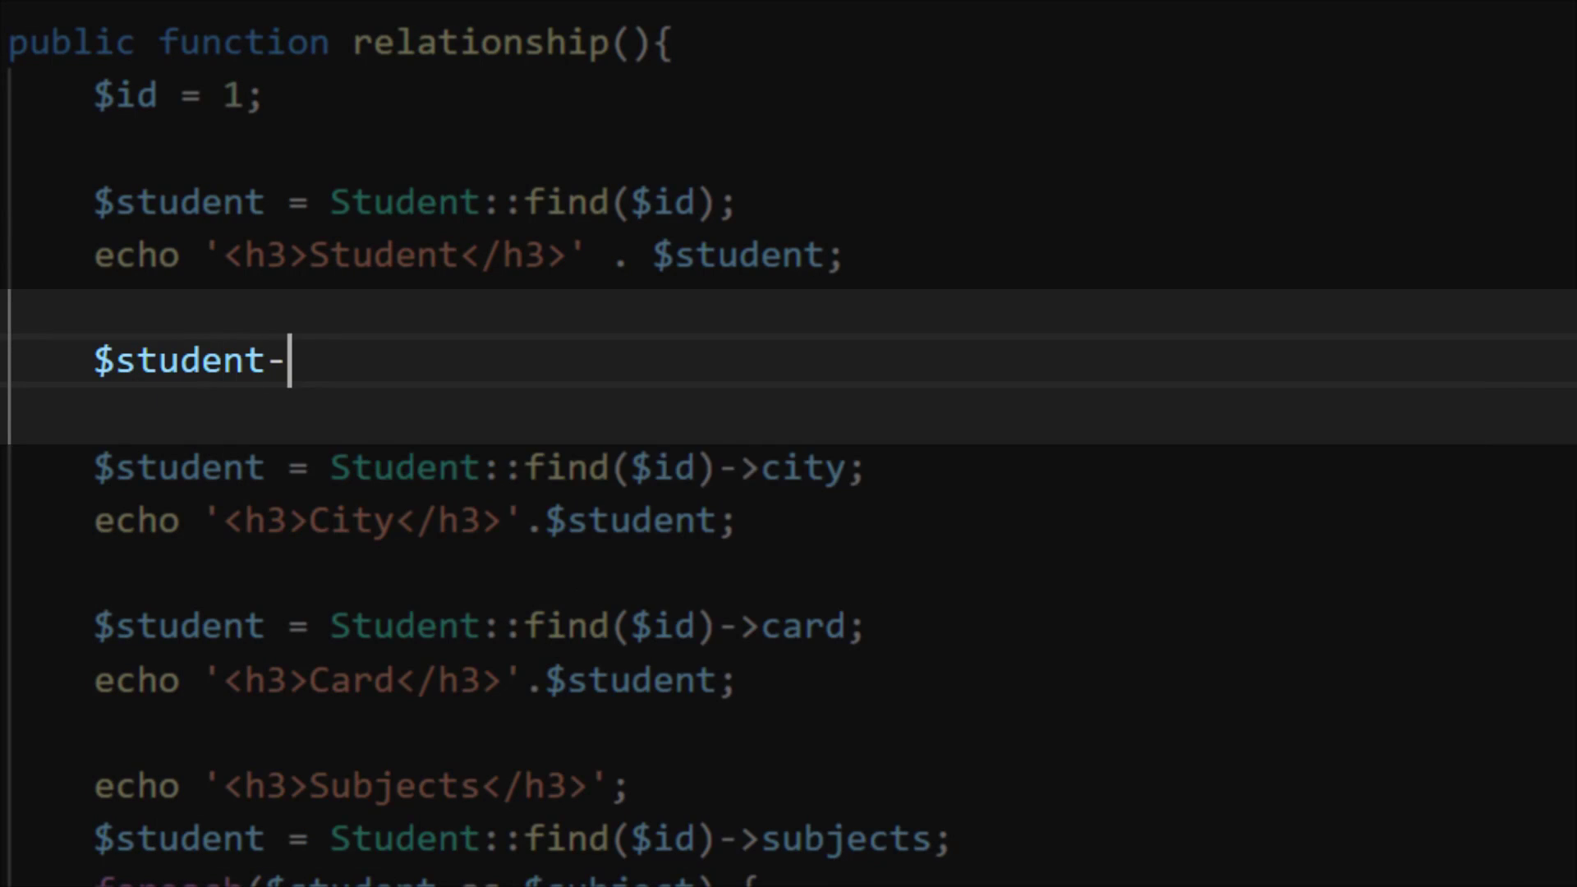
{"action": "type", "text": ">subjects"}
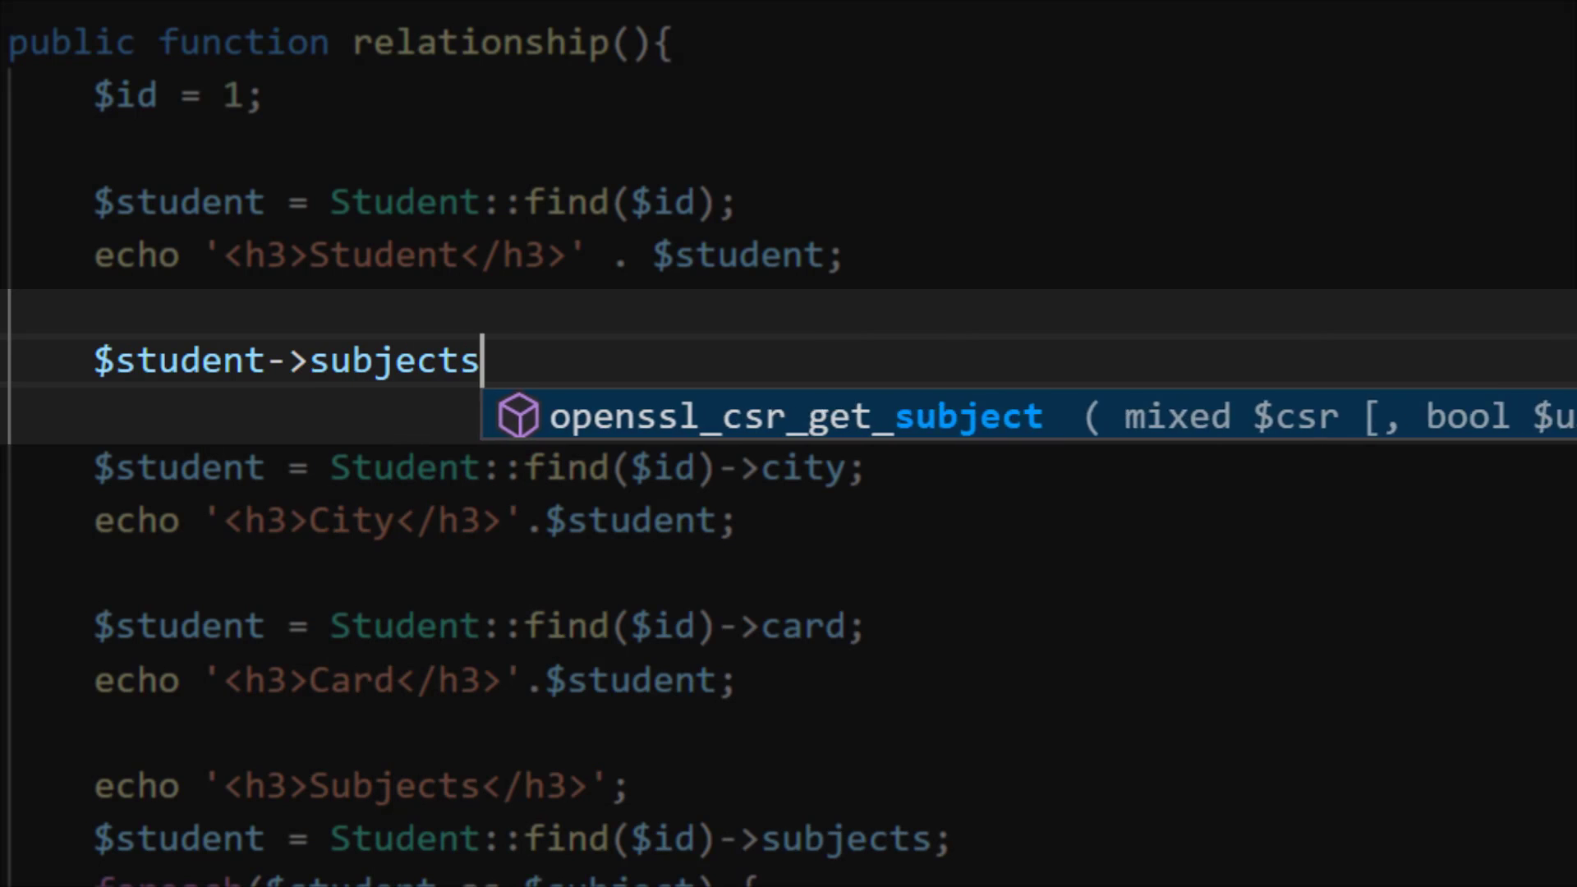
{"action": "type", "text": "()->"}
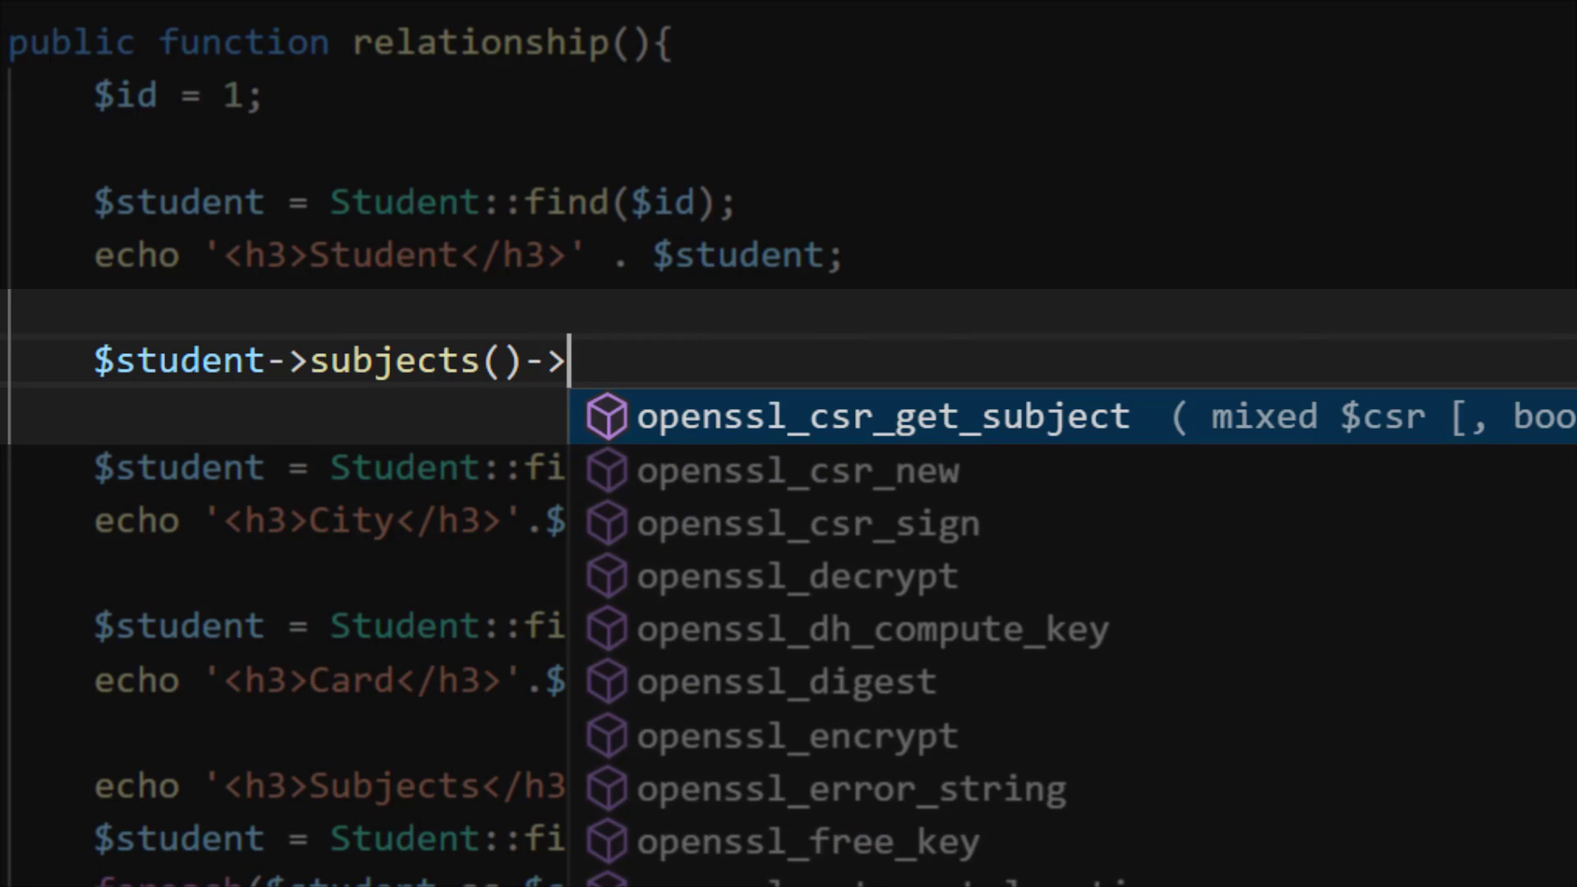
{"action": "type", "text": "save("}
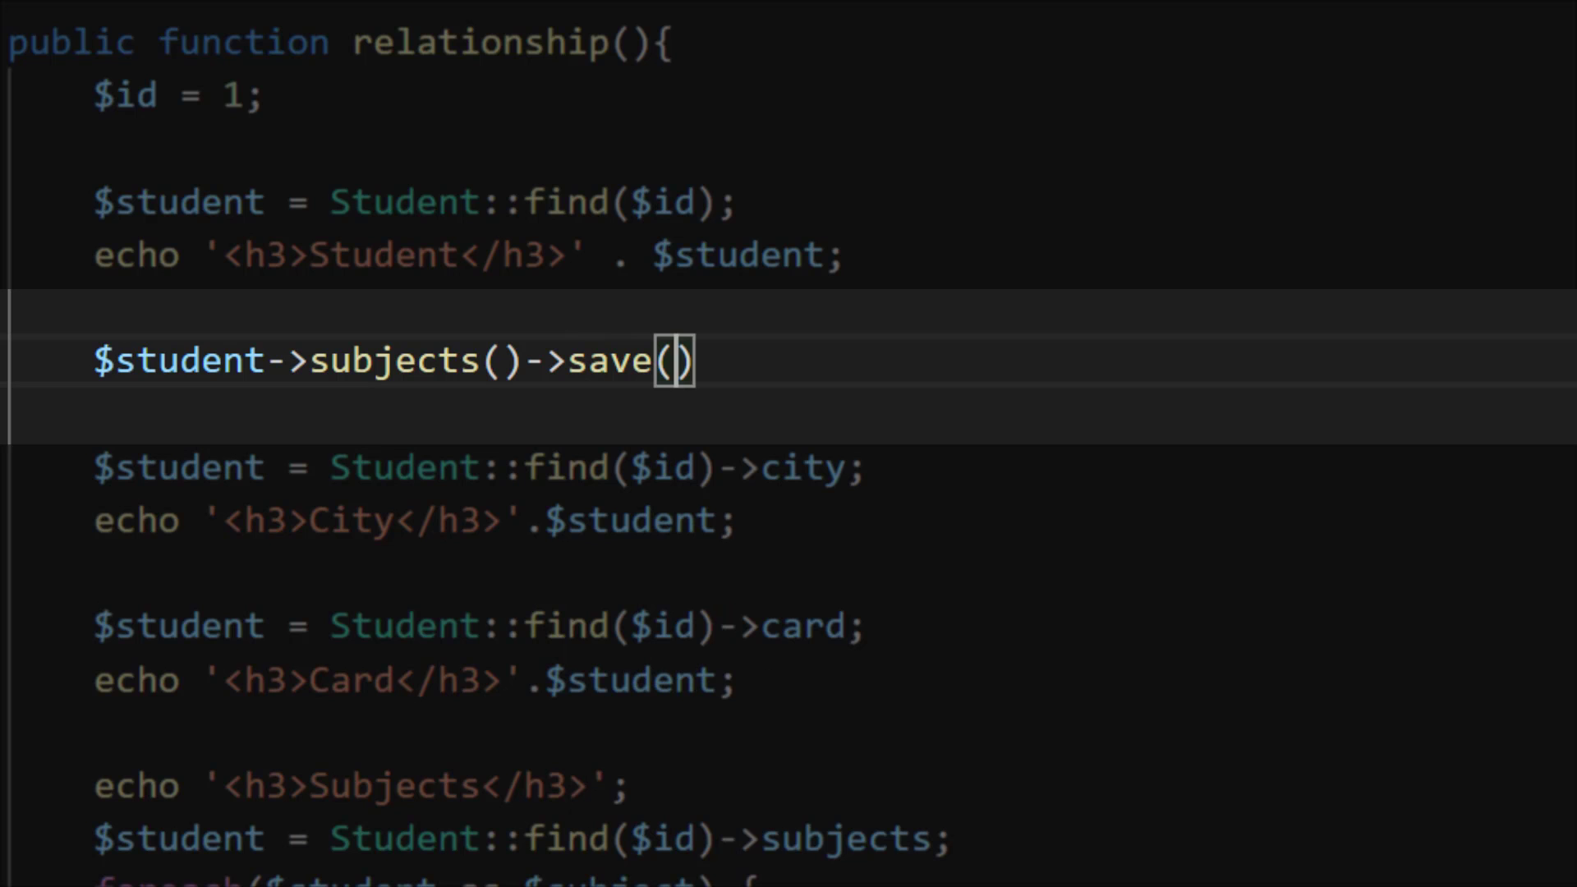
{"action": "type", "text": "new Subject("}
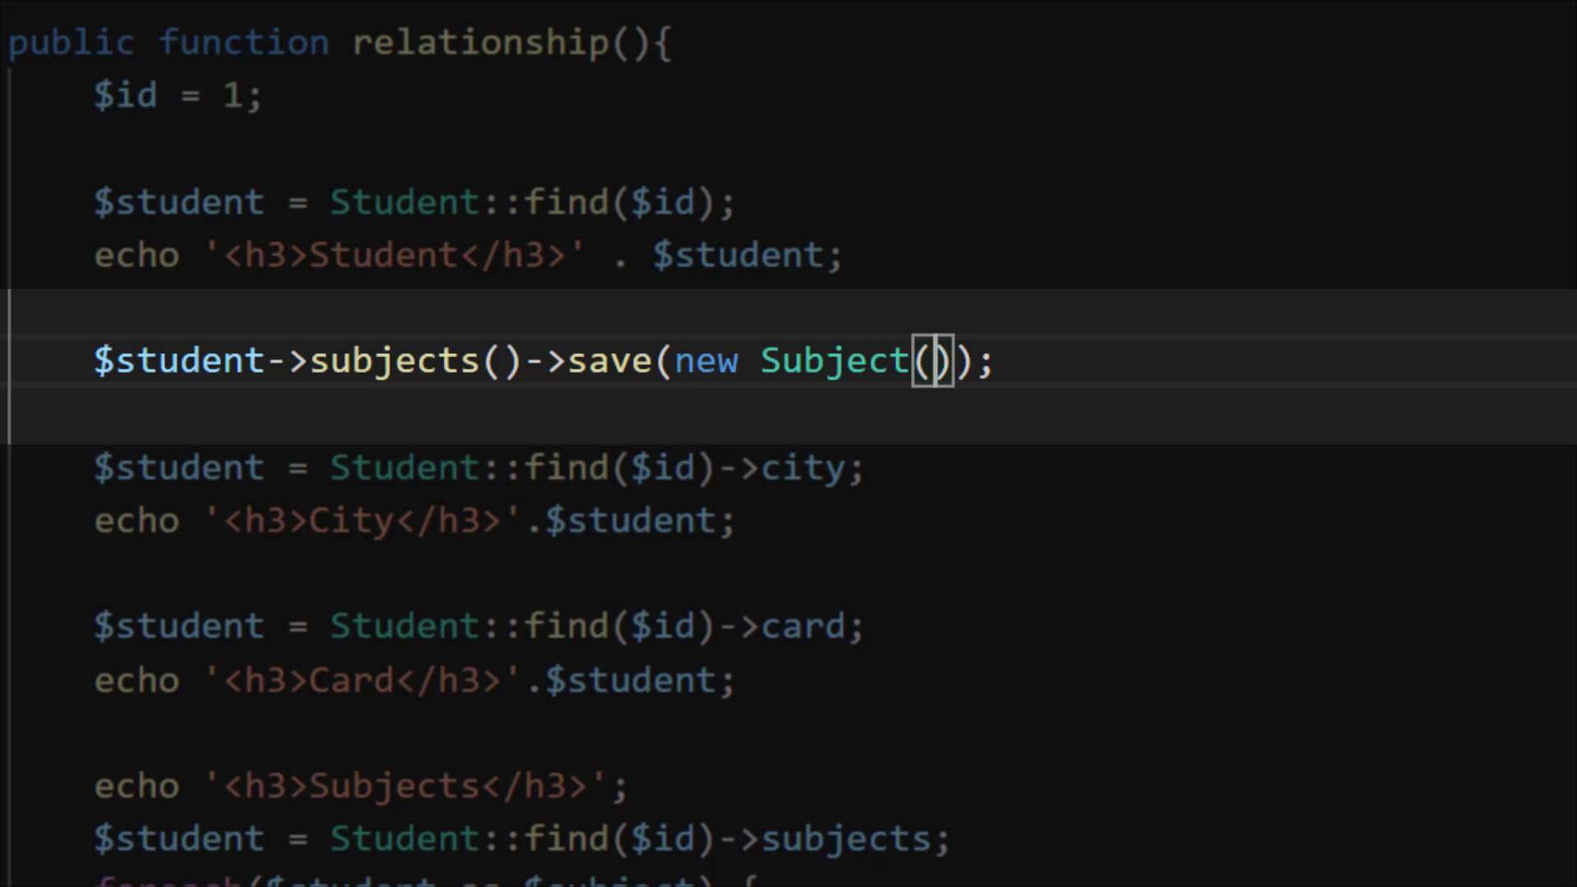
{"action": "type", "text": "['"}
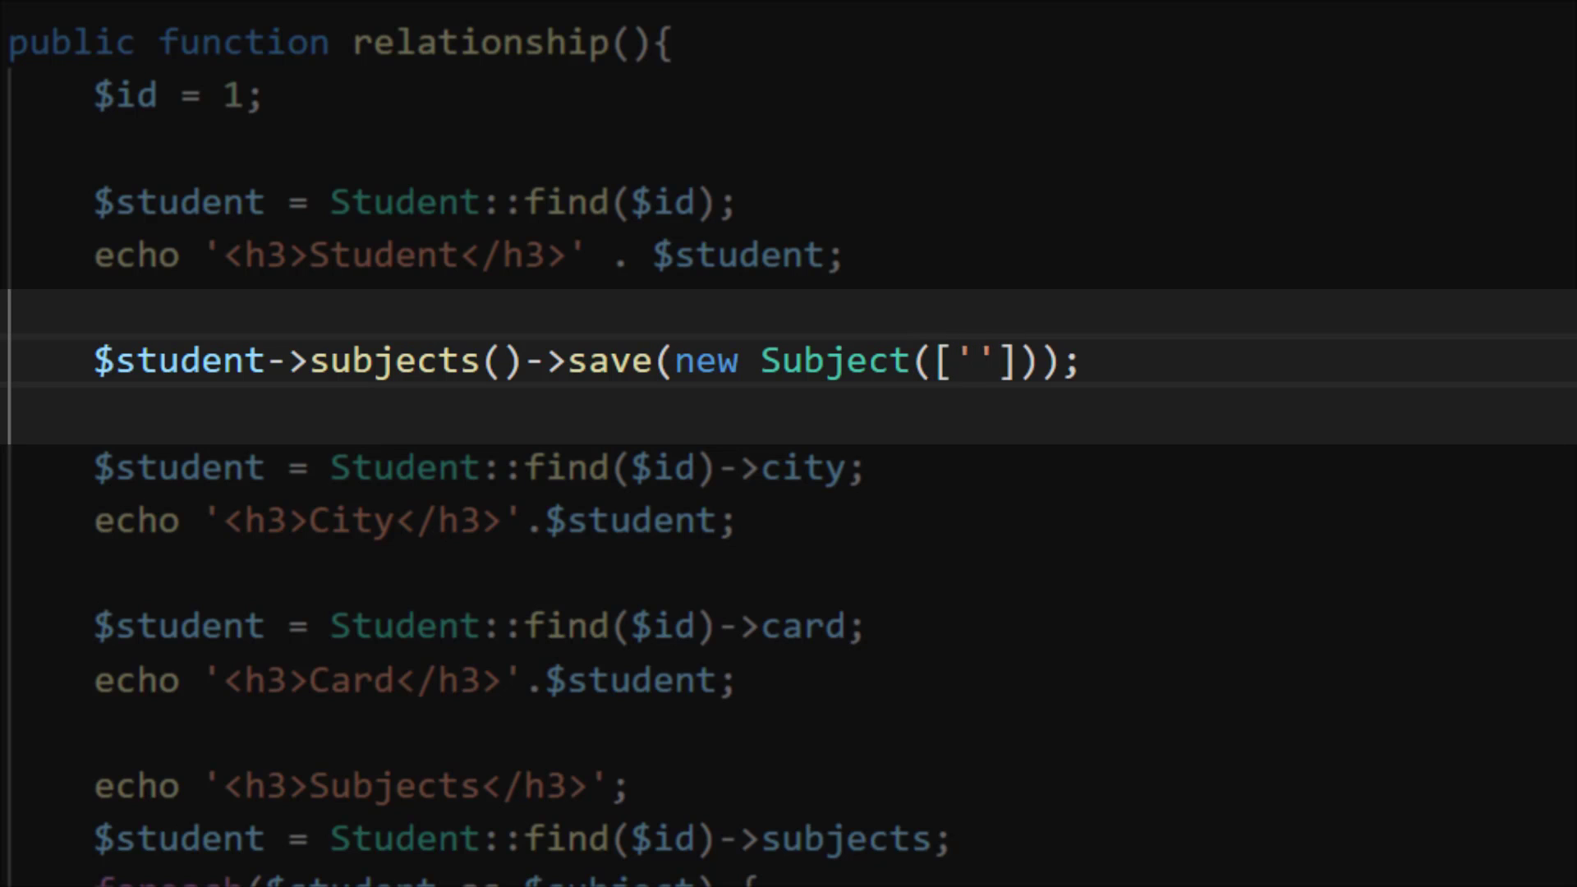
{"action": "type", "text": "name"}
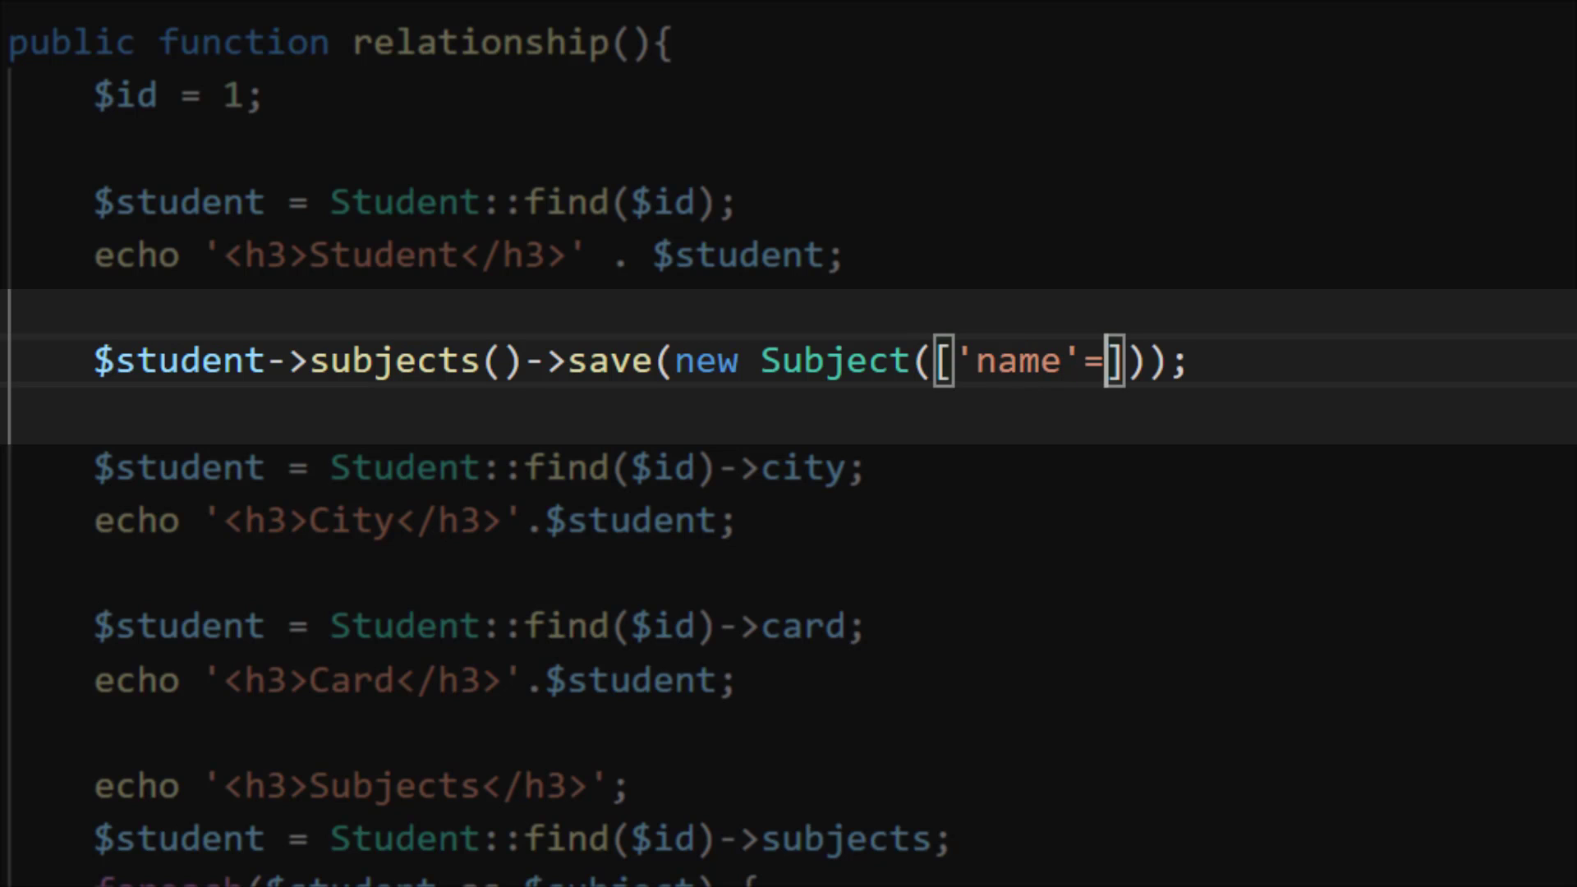
{"action": "type", "text": "'=>'Math',"}
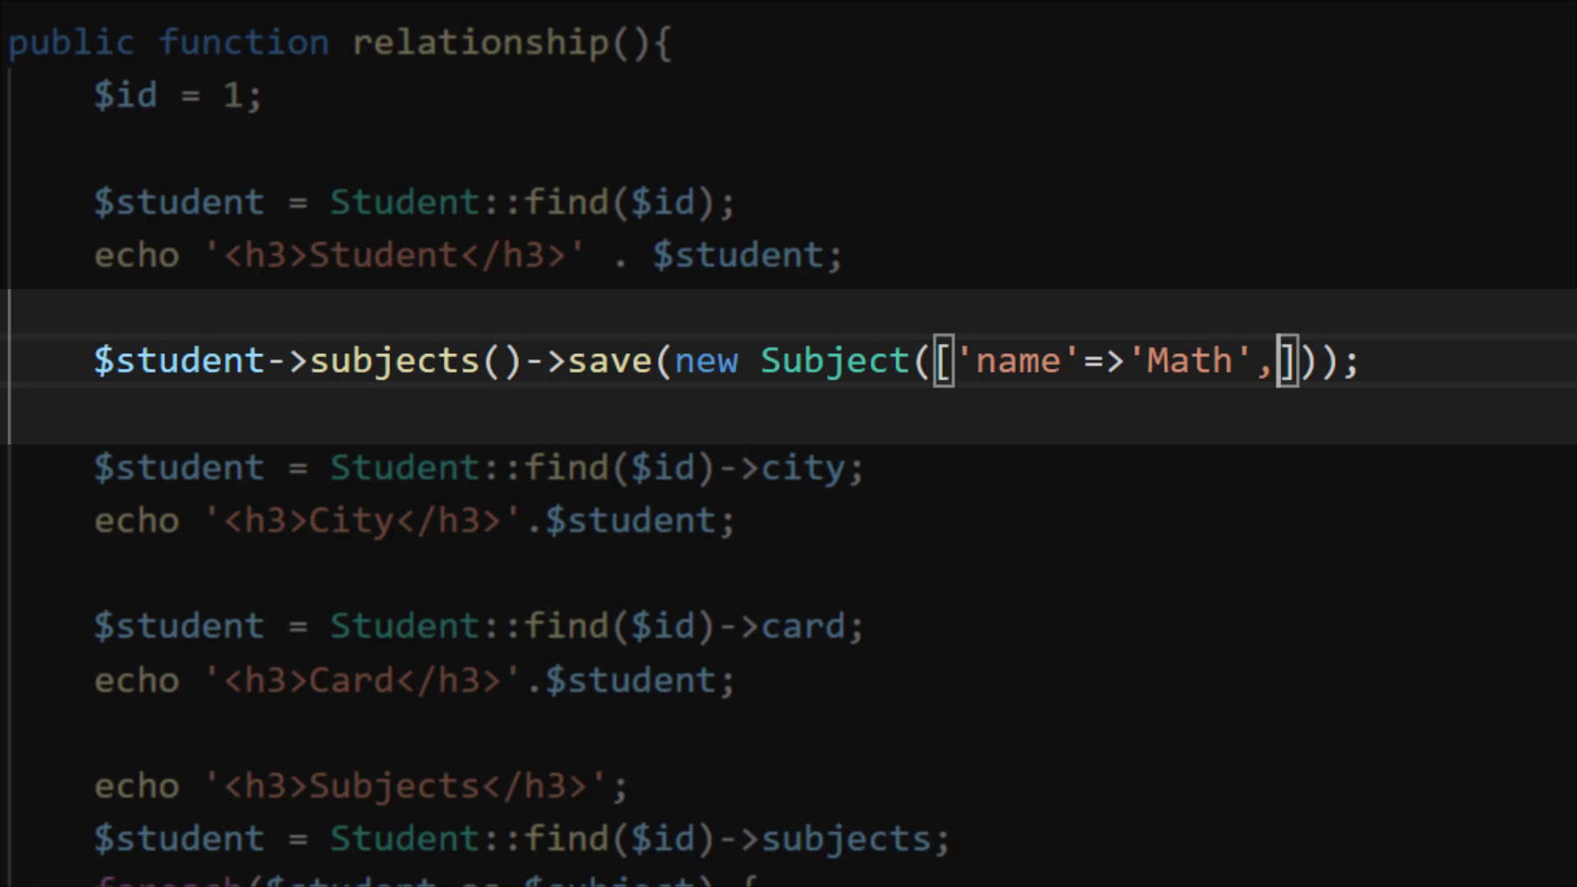
{"action": "type", "text": " 'code'="}
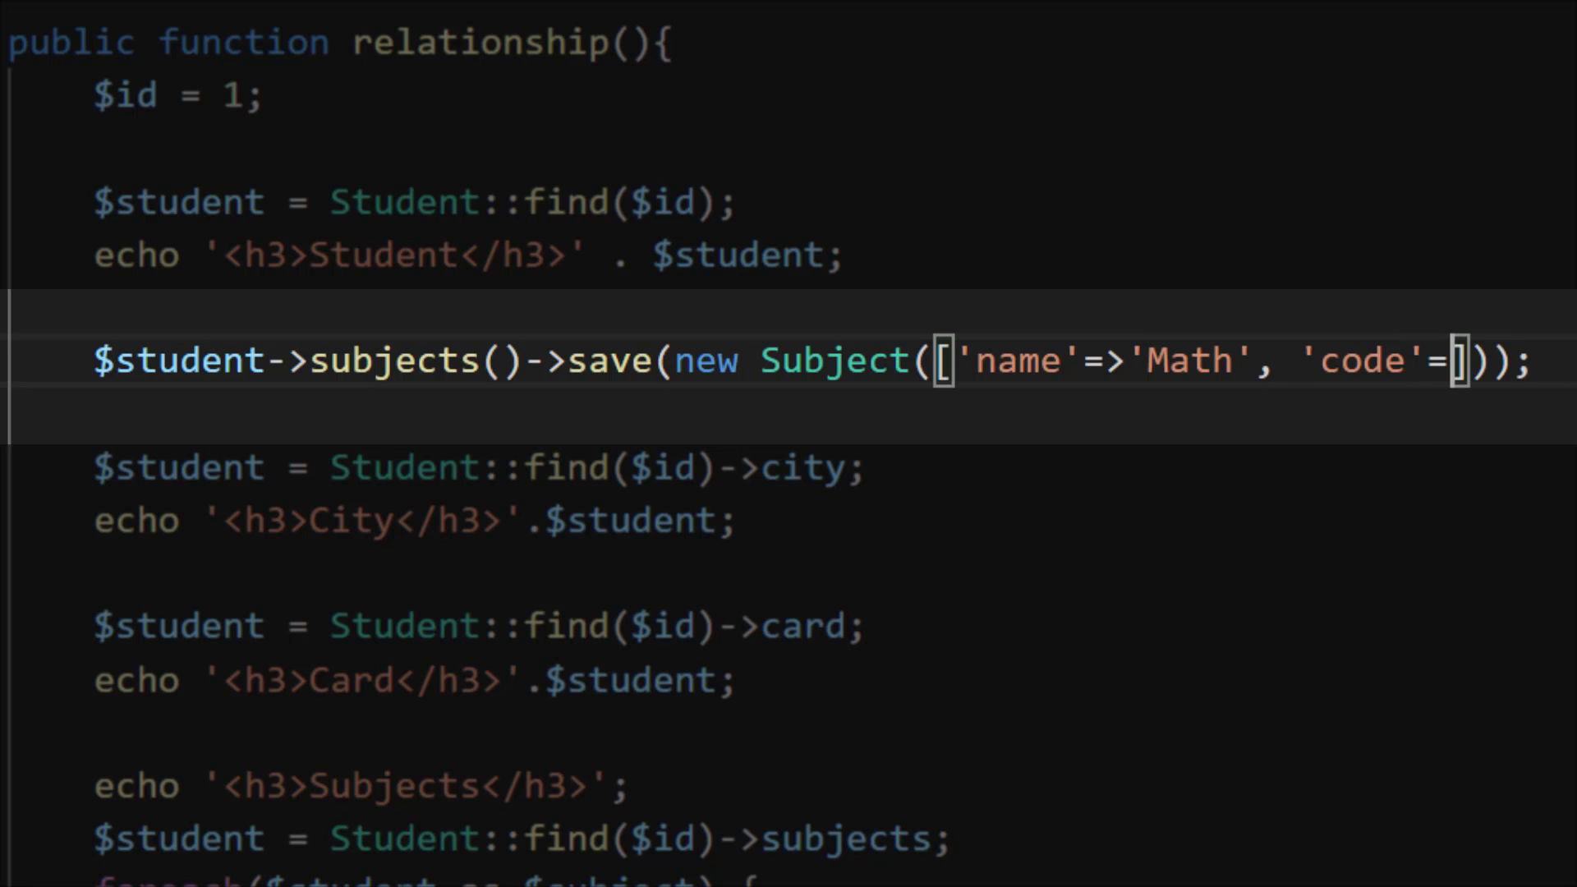
{"action": "type", "text": ">'MTH"}
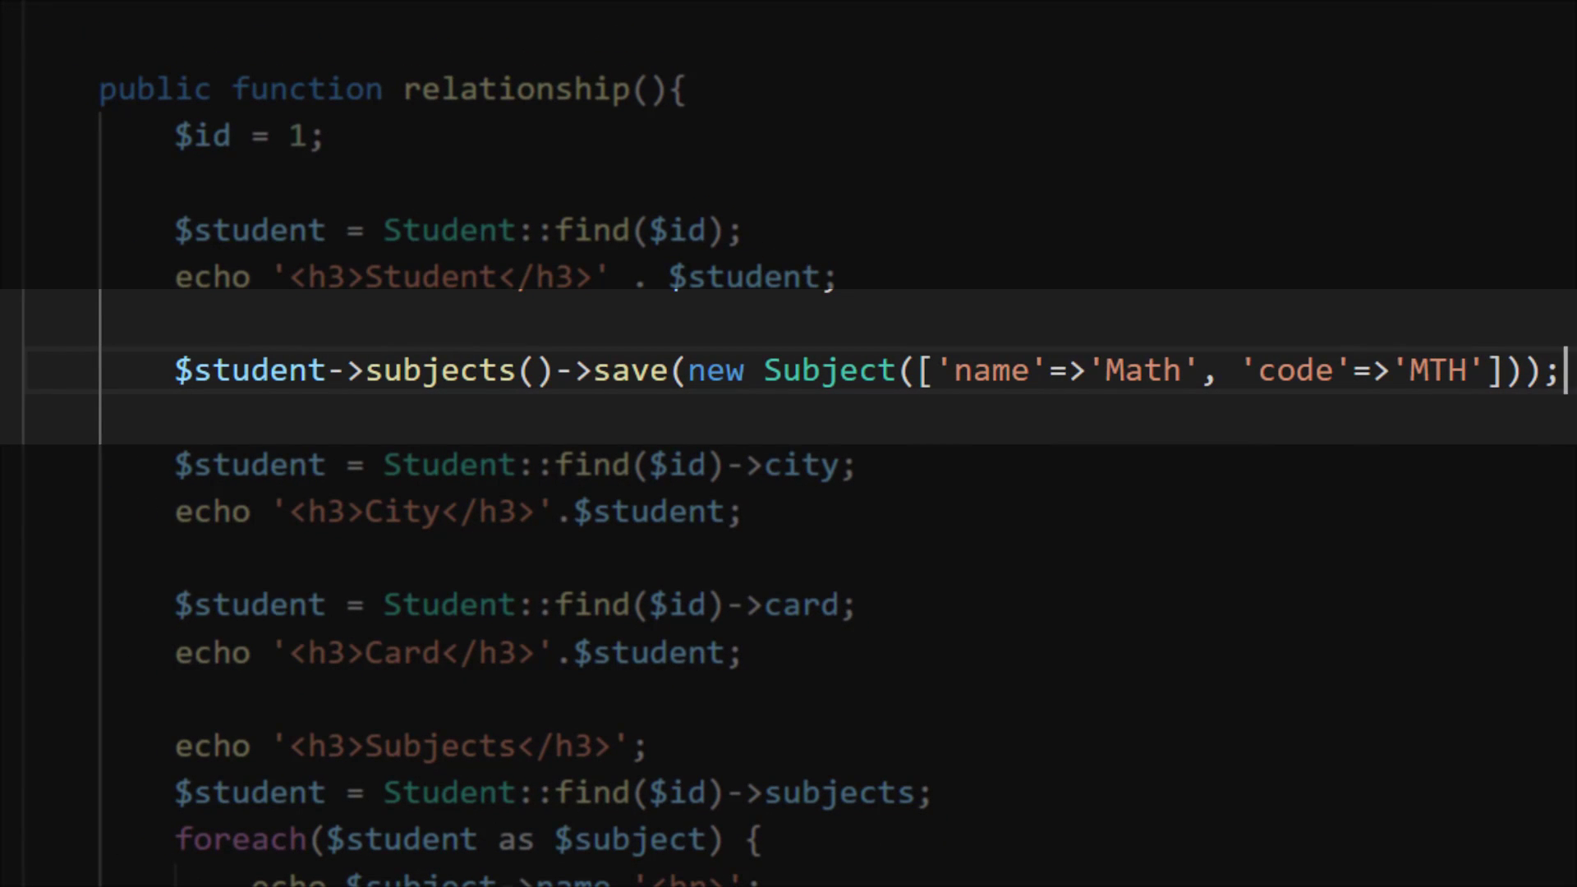
{"action": "key", "text": "shift+Home"}
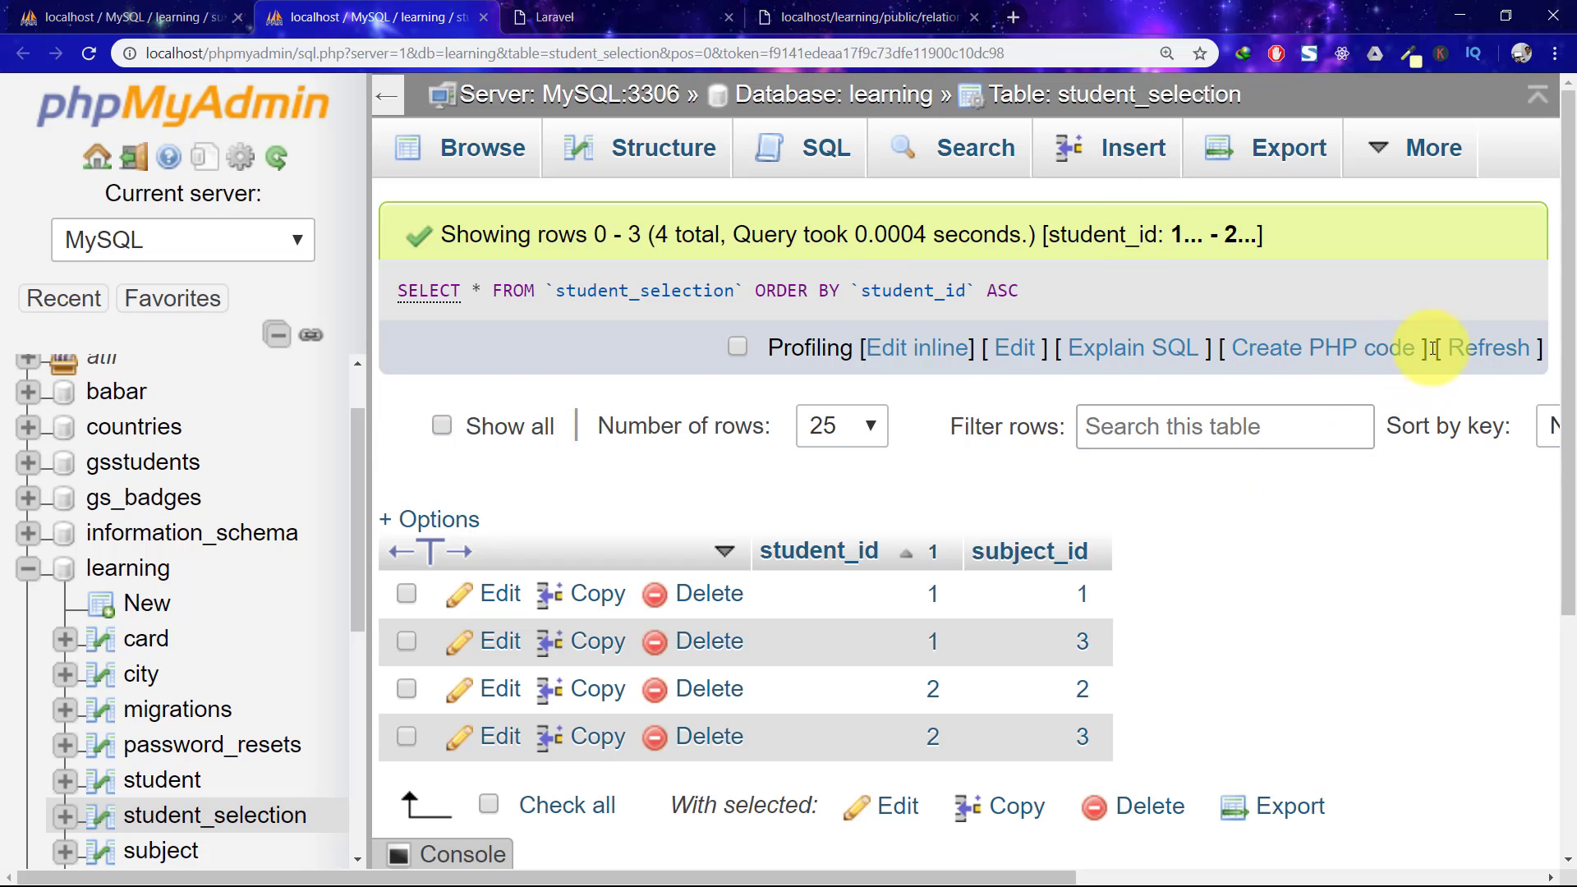
Reload the relationship page so the Math subject save runs.
{"action": "left_click", "coordinate": [1471, 349]}
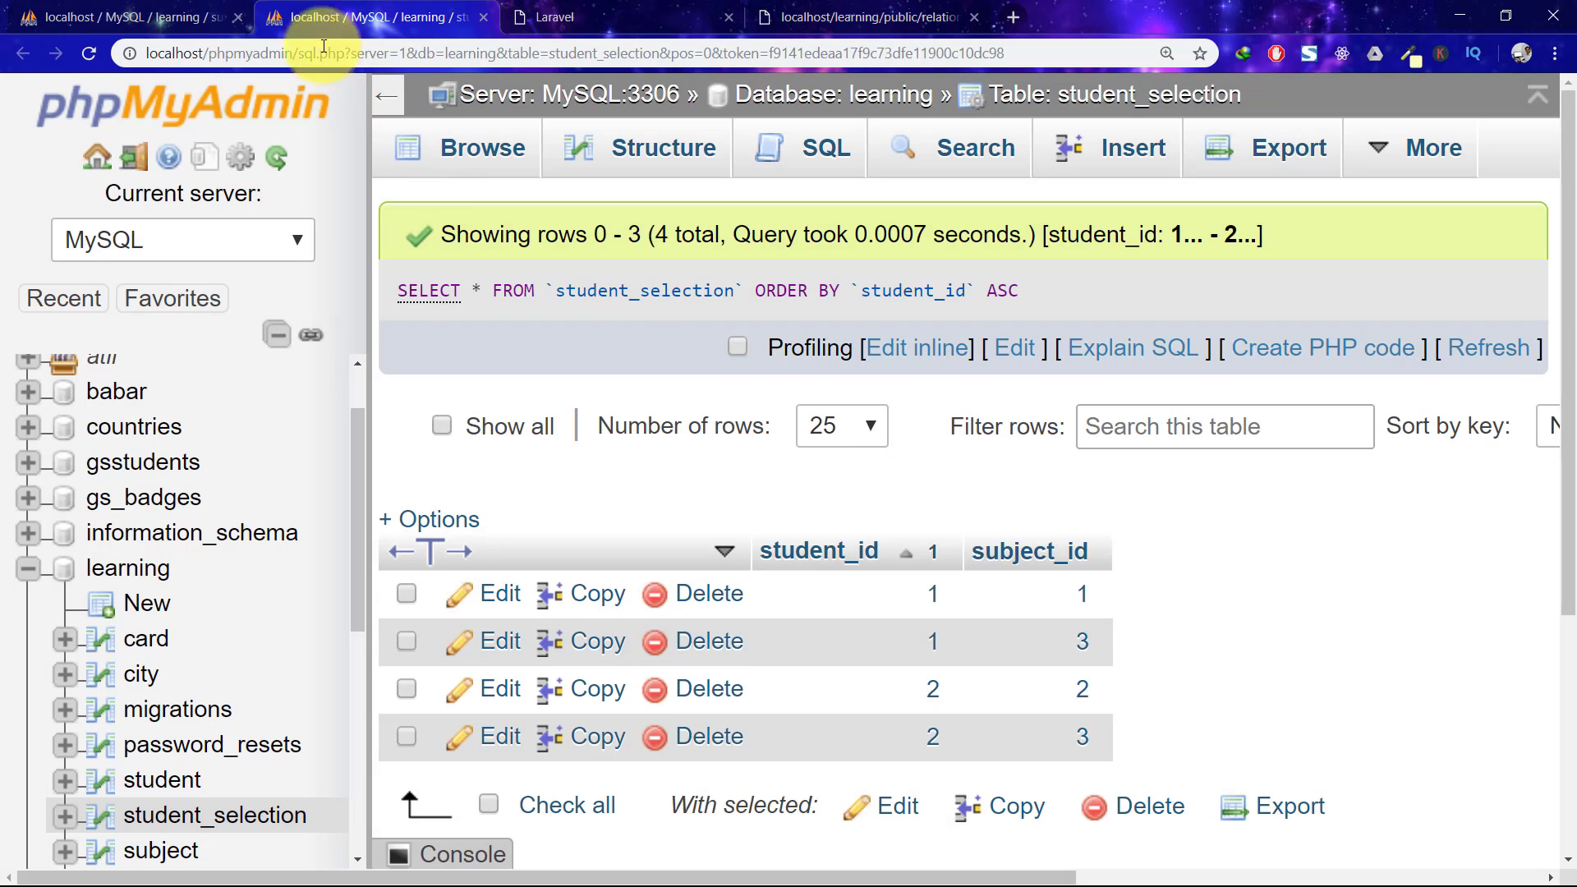
{"action": "left_click", "coordinate": [1479, 347]}
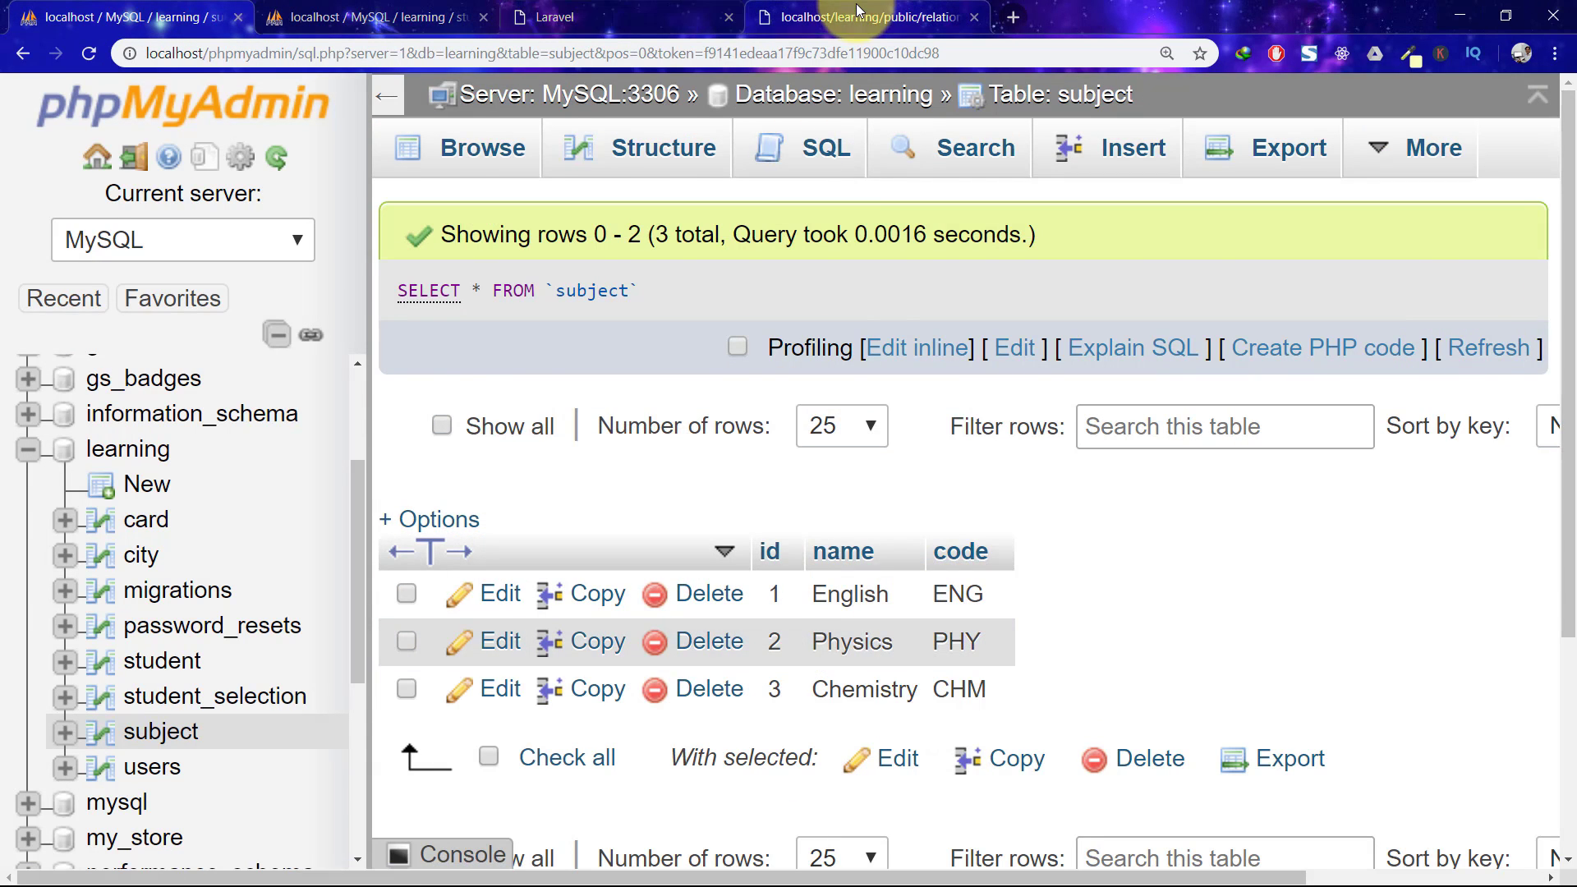
{"action": "left_click", "coordinate": [863, 18]}
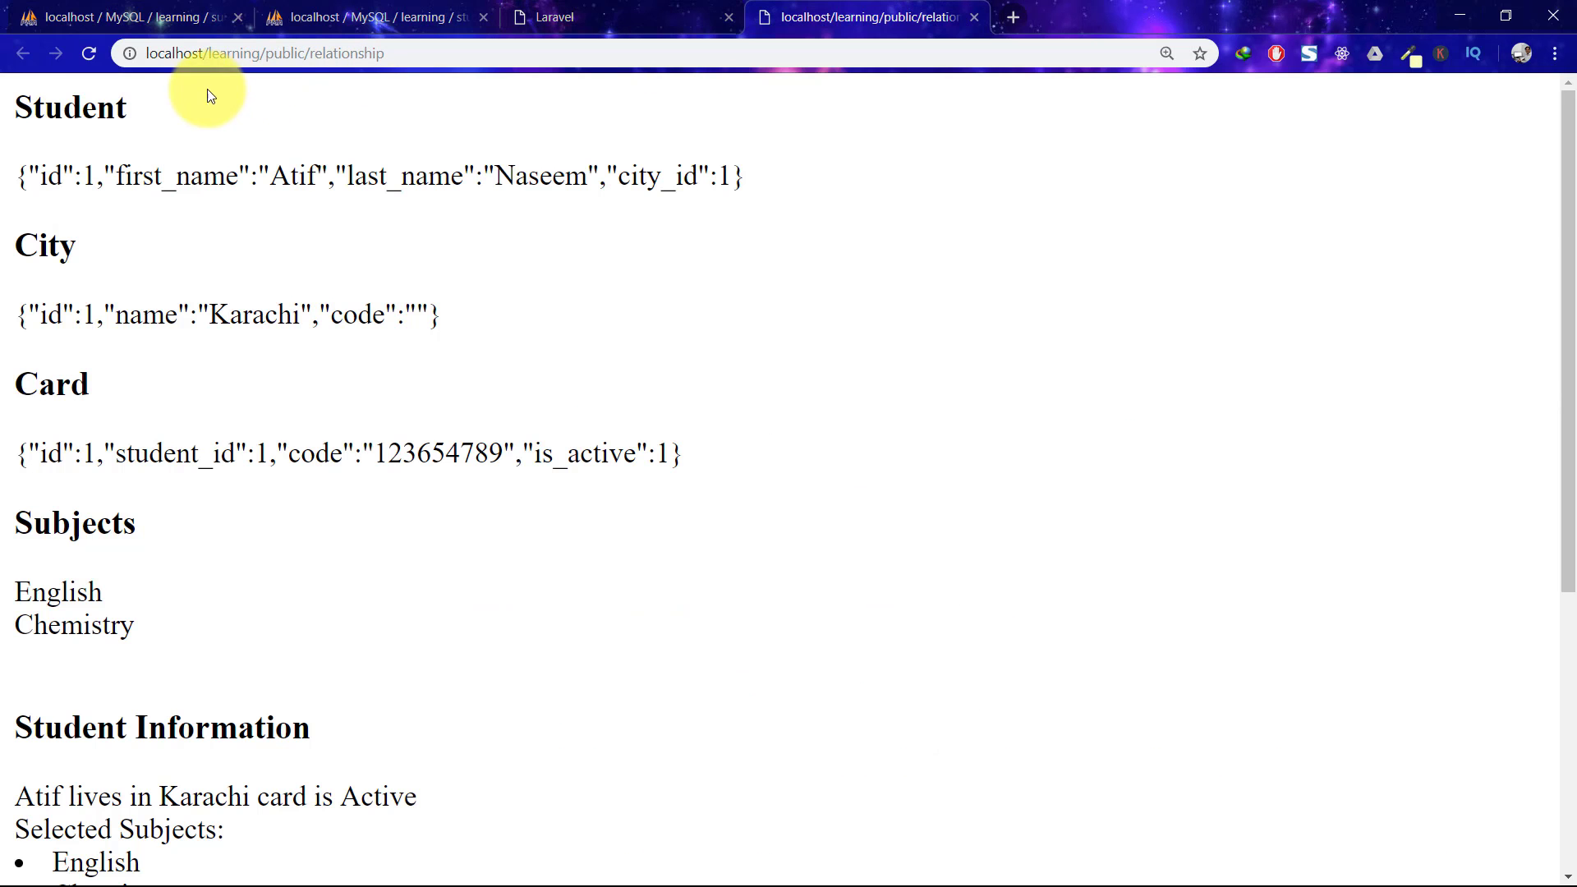
{"action": "left_click", "coordinate": [87, 55]}
Refresh the subject and student_selection tables to see Math (MTH) as id 4, linked to student 1.
{"action": "left_click", "coordinate": [123, 18]}
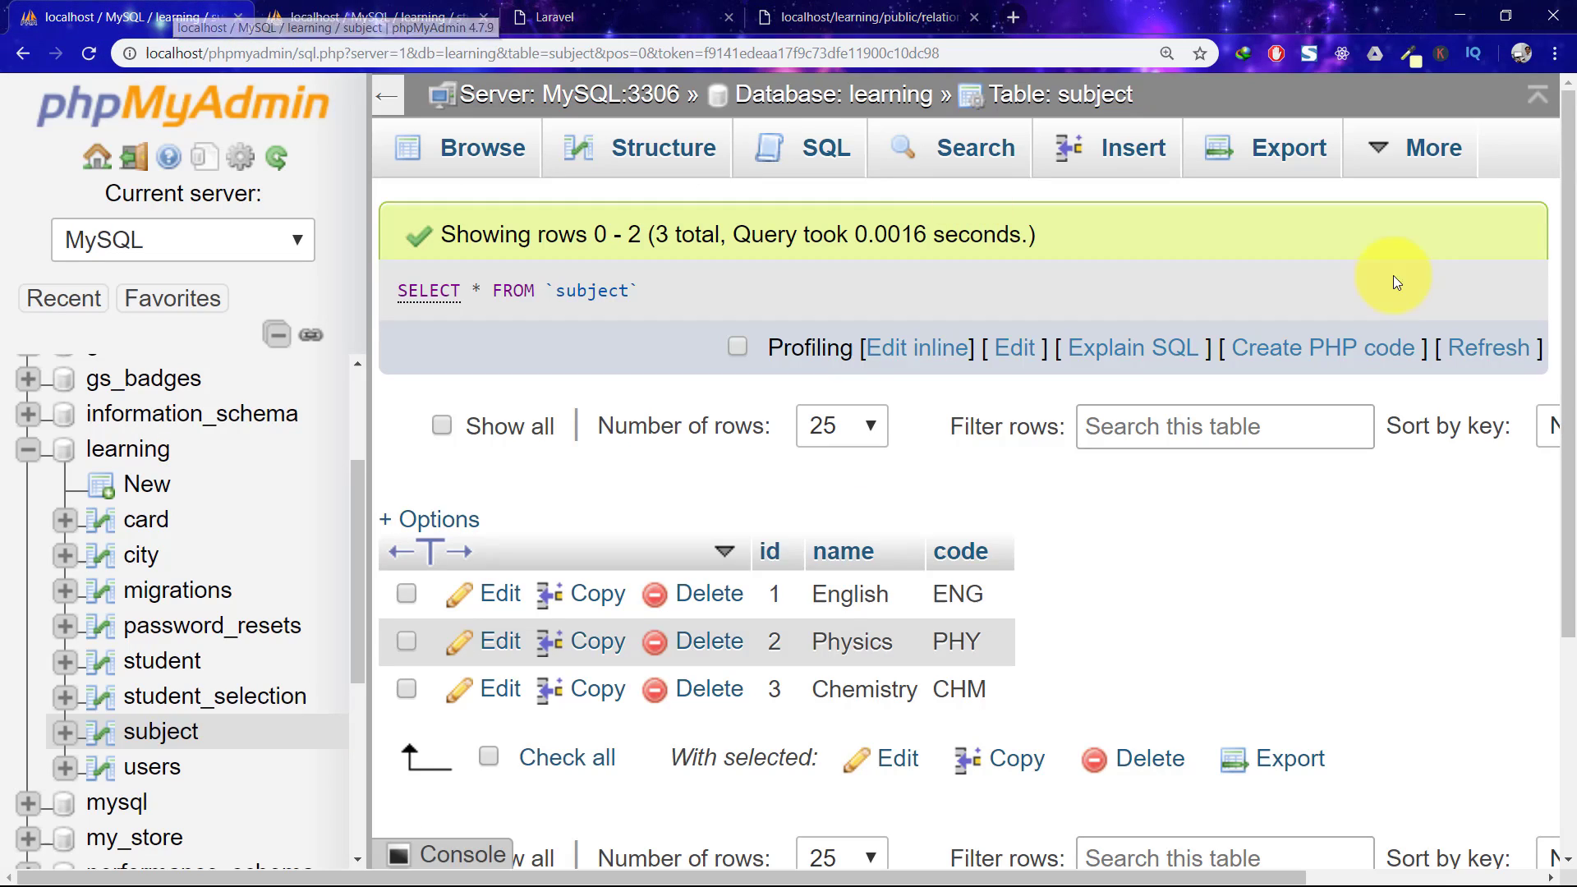
{"action": "left_click", "coordinate": [1500, 357]}
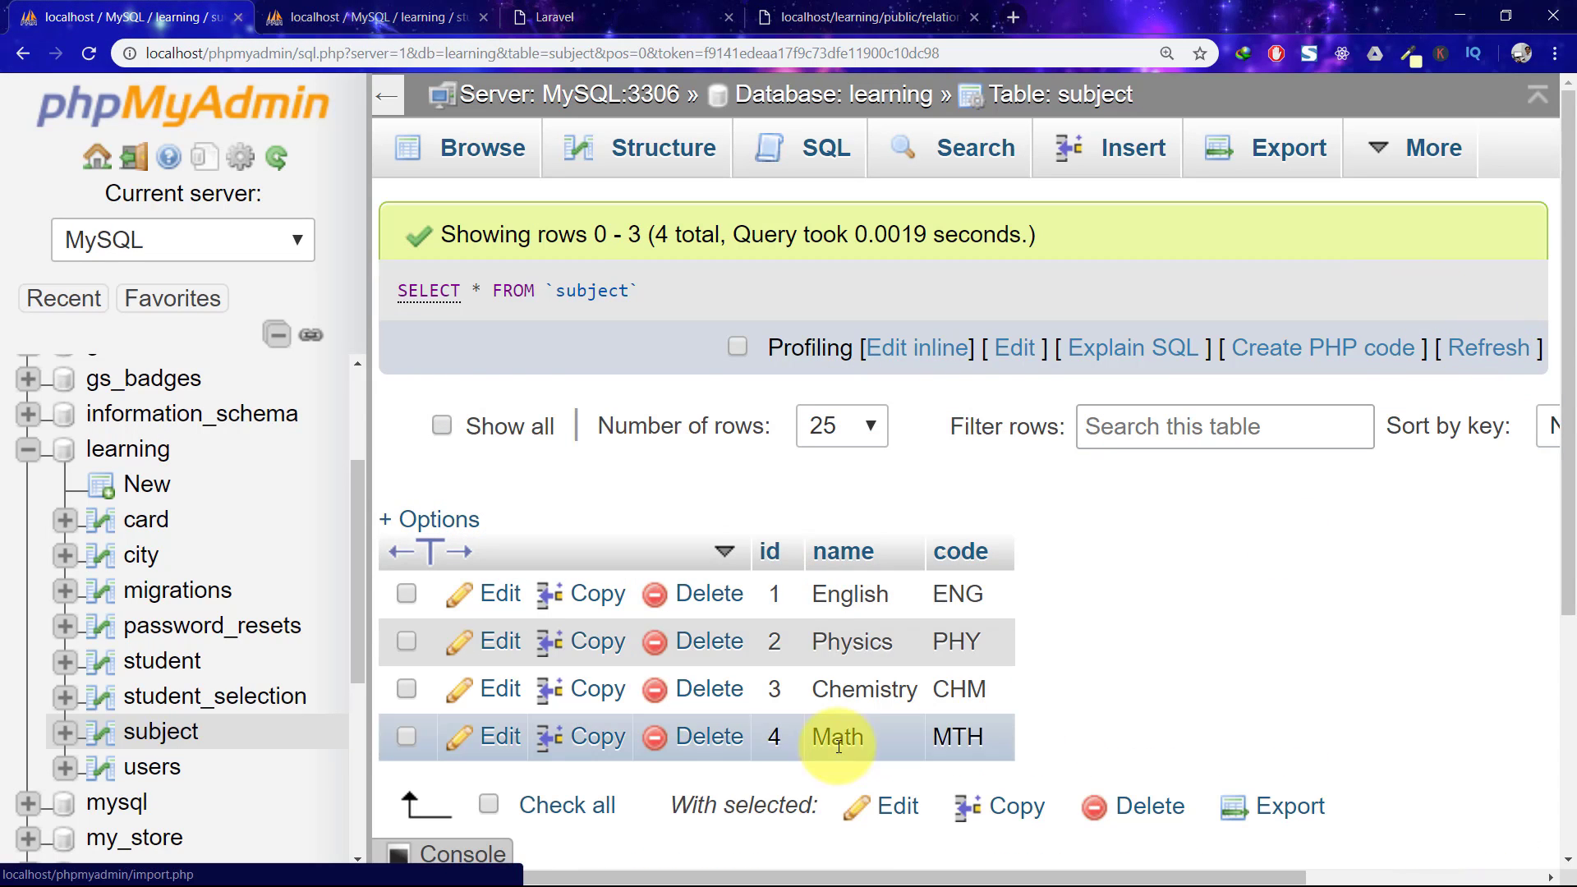
{"action": "left_click", "coordinate": [370, 18]}
{"action": "left_click", "coordinate": [1487, 349]}
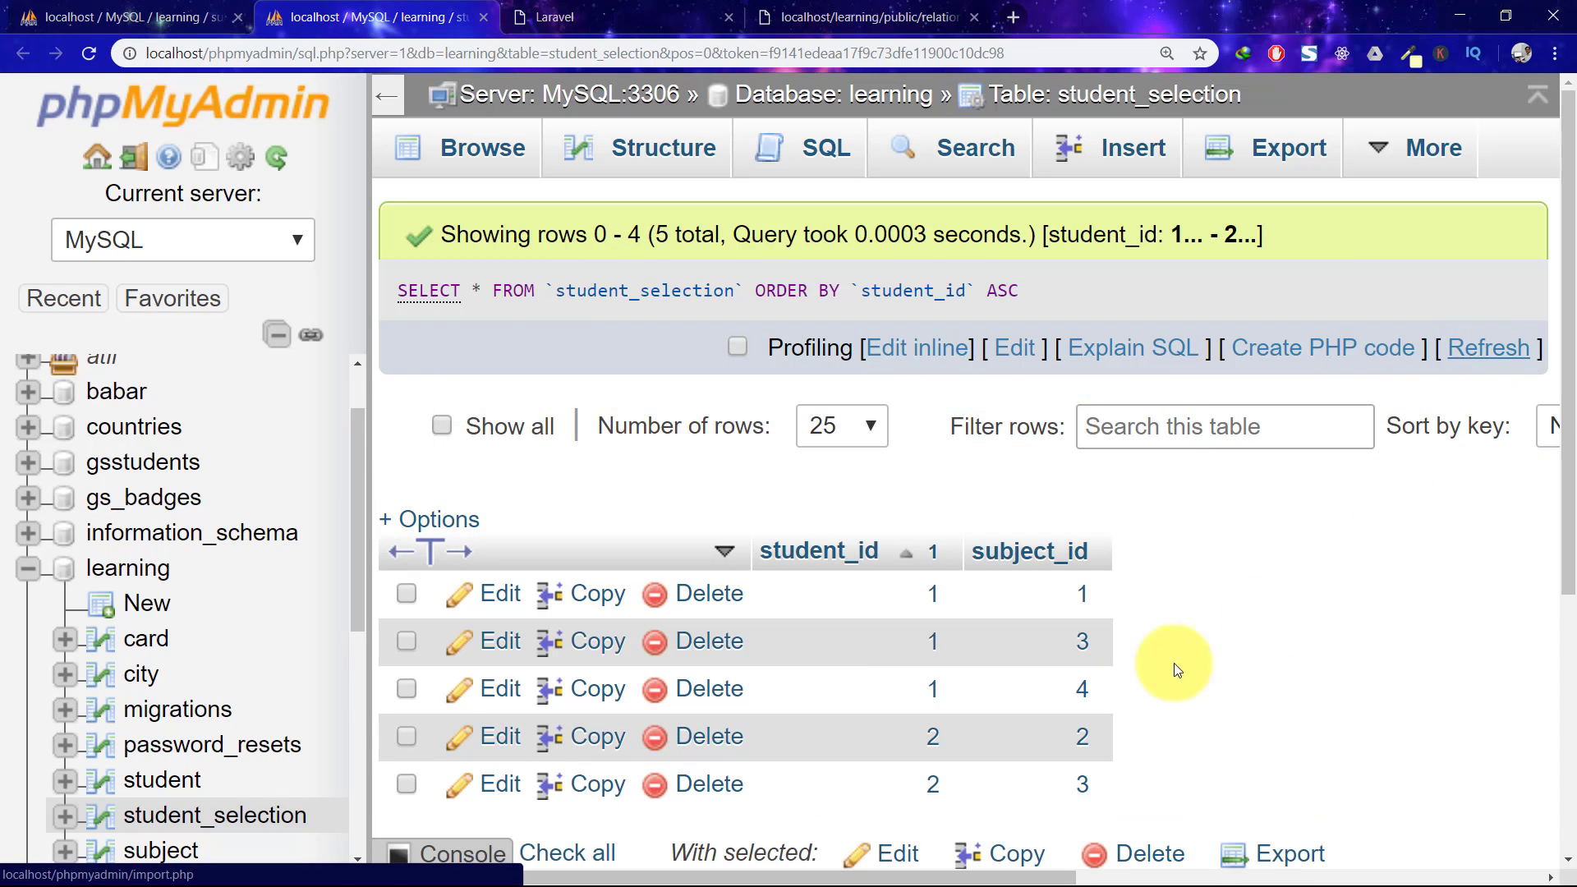